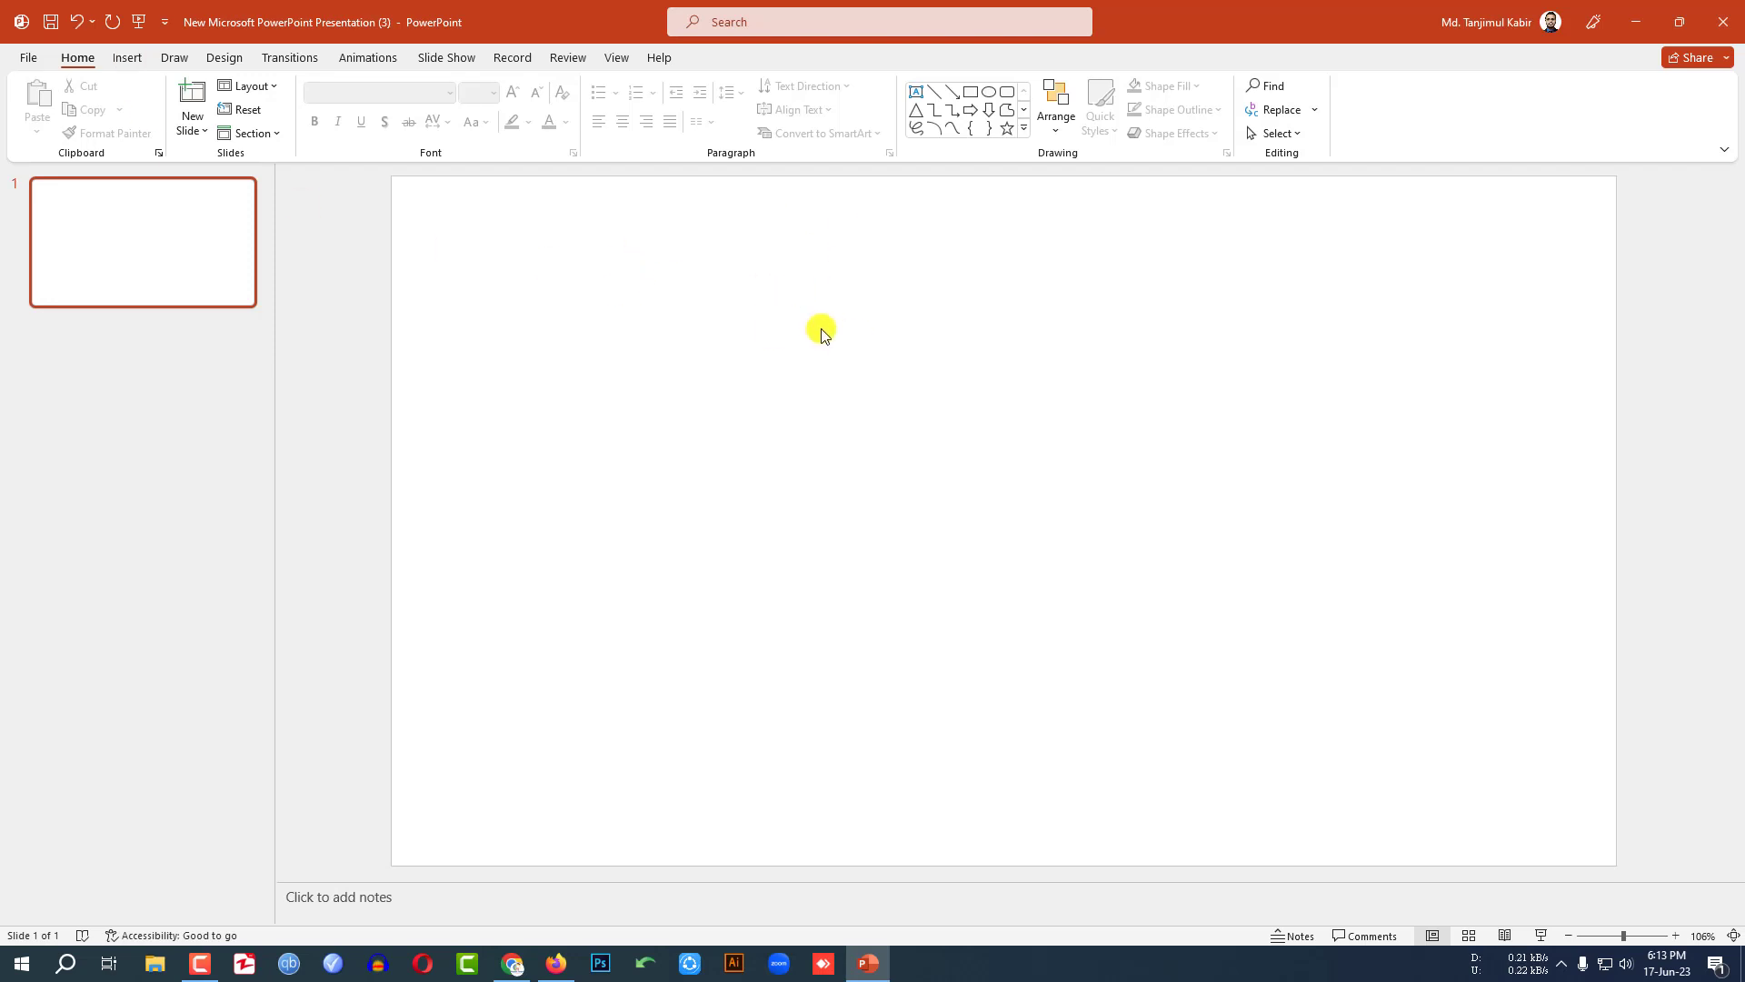
Insert the laptop photo from the downloaded images folder onto the first slide.
{"action": "left_click", "coordinate": [127, 57]}
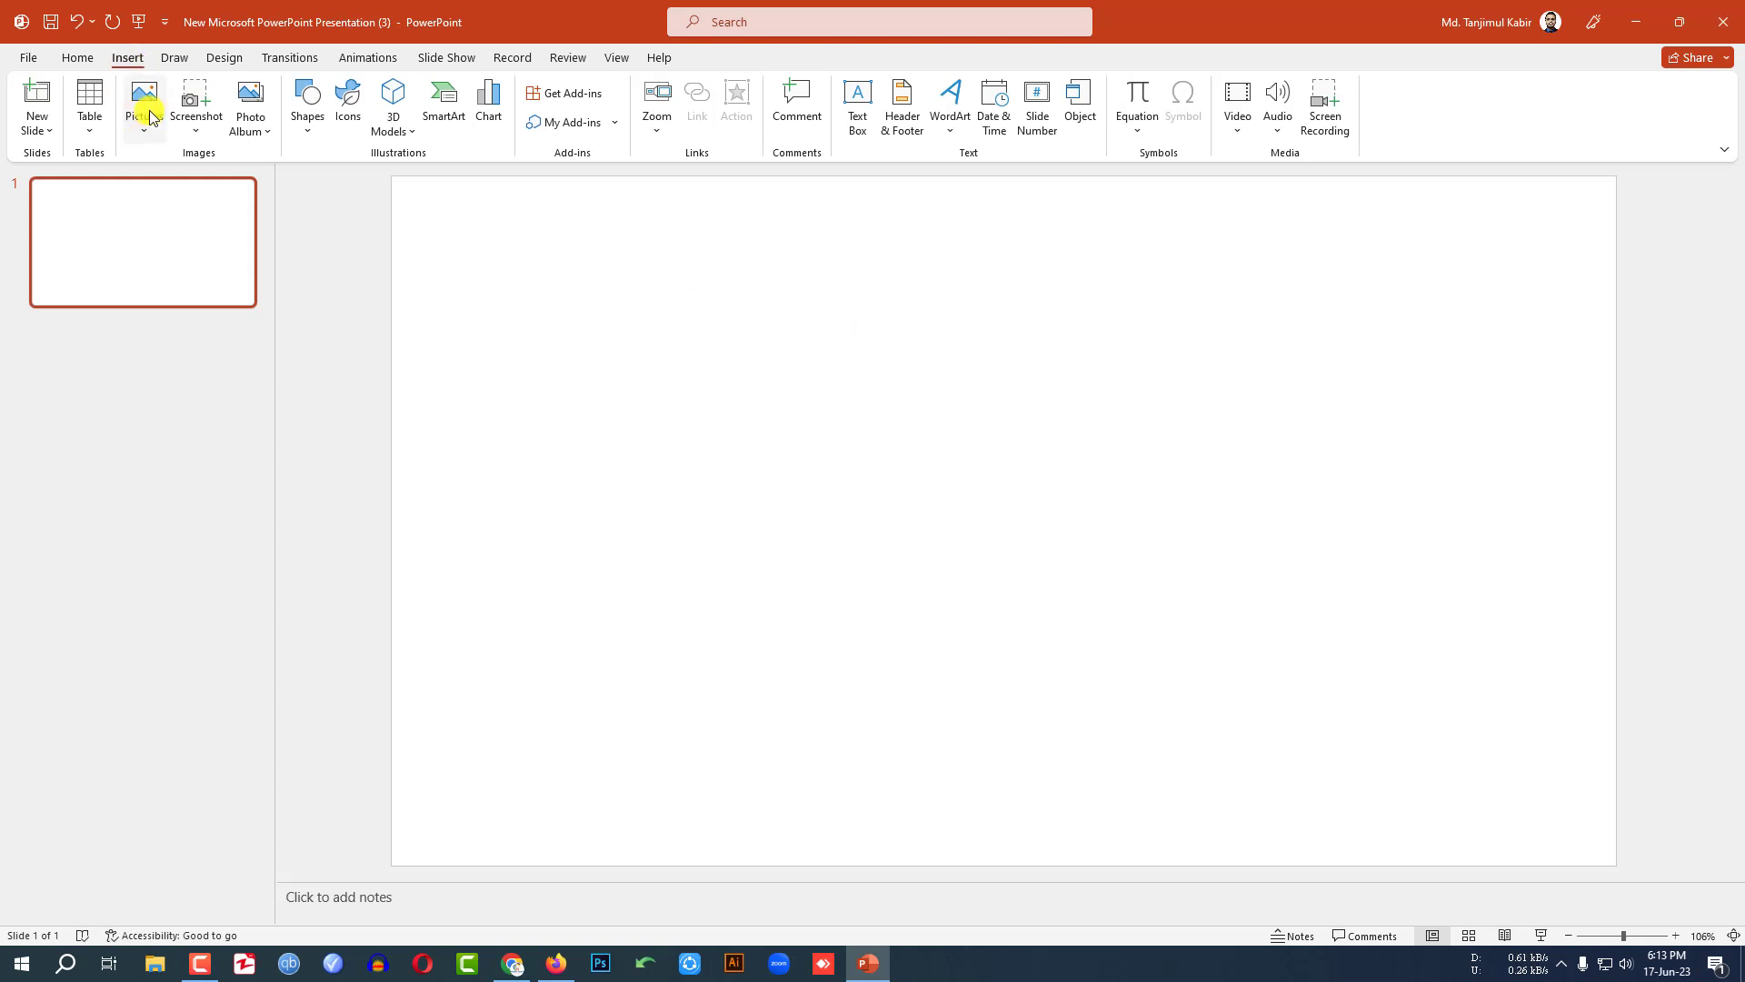
{"action": "left_click", "coordinate": [147, 115]}
{"action": "left_click", "coordinate": [177, 183]}
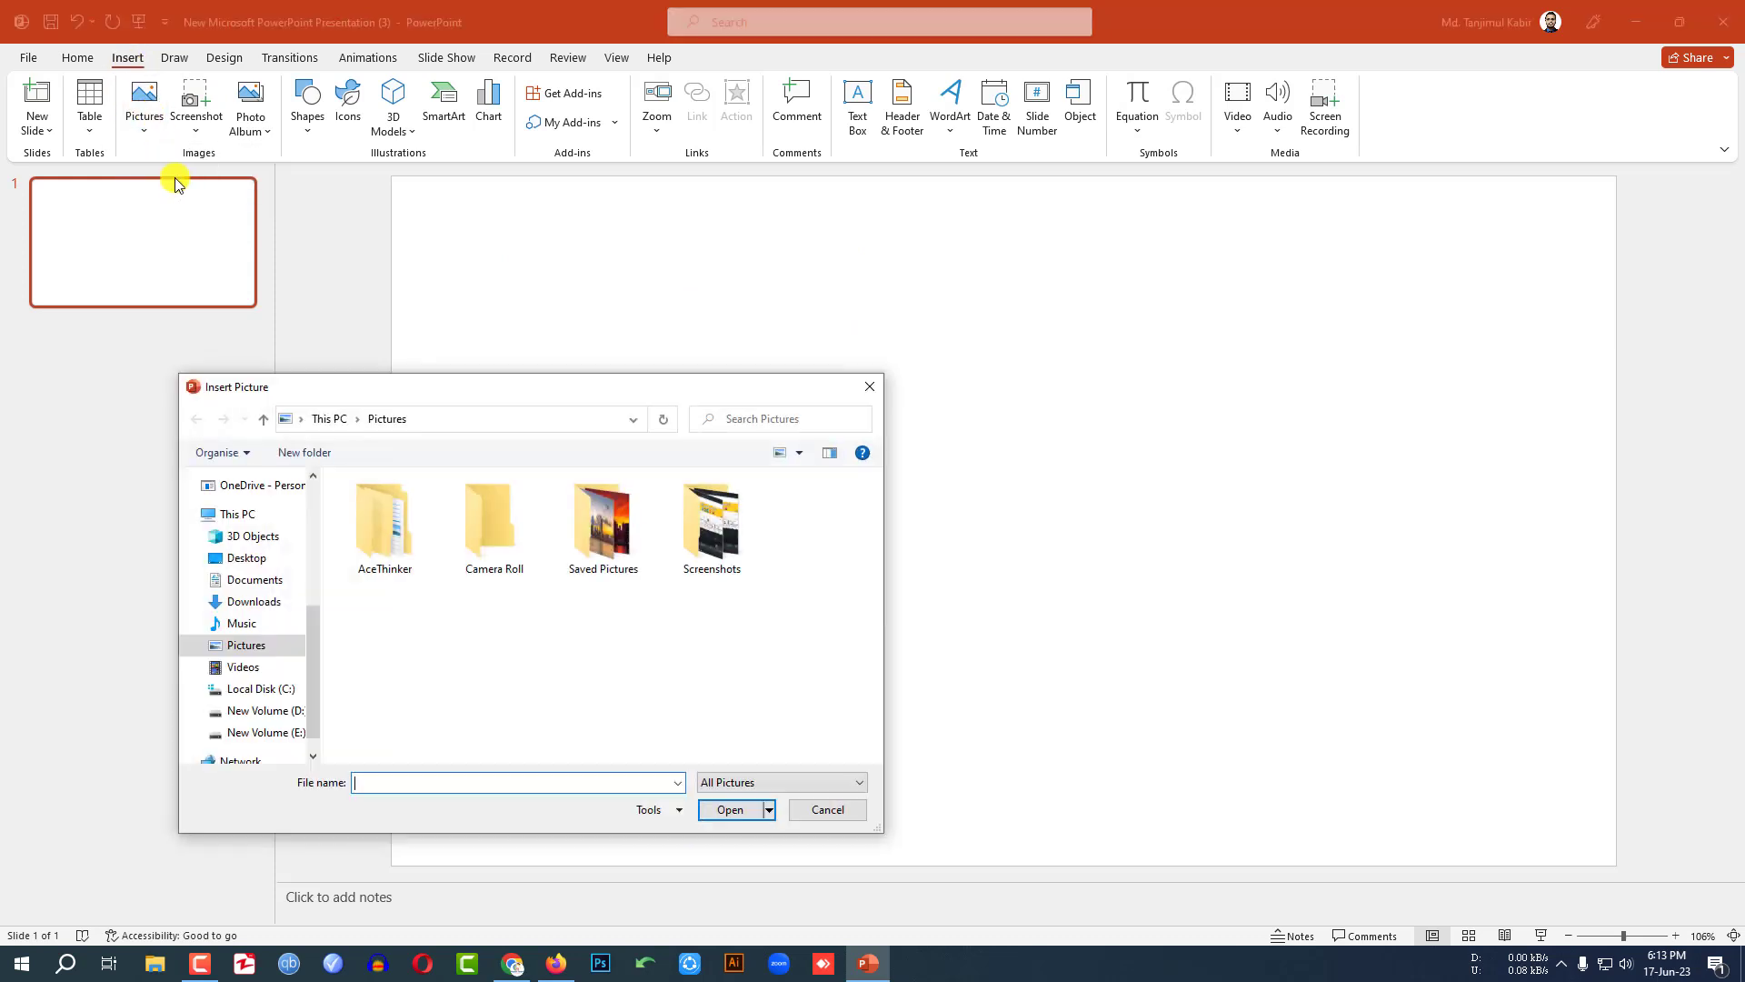
{"action": "left_click", "coordinate": [254, 601]}
{"action": "double_click", "coordinate": [389, 527]}
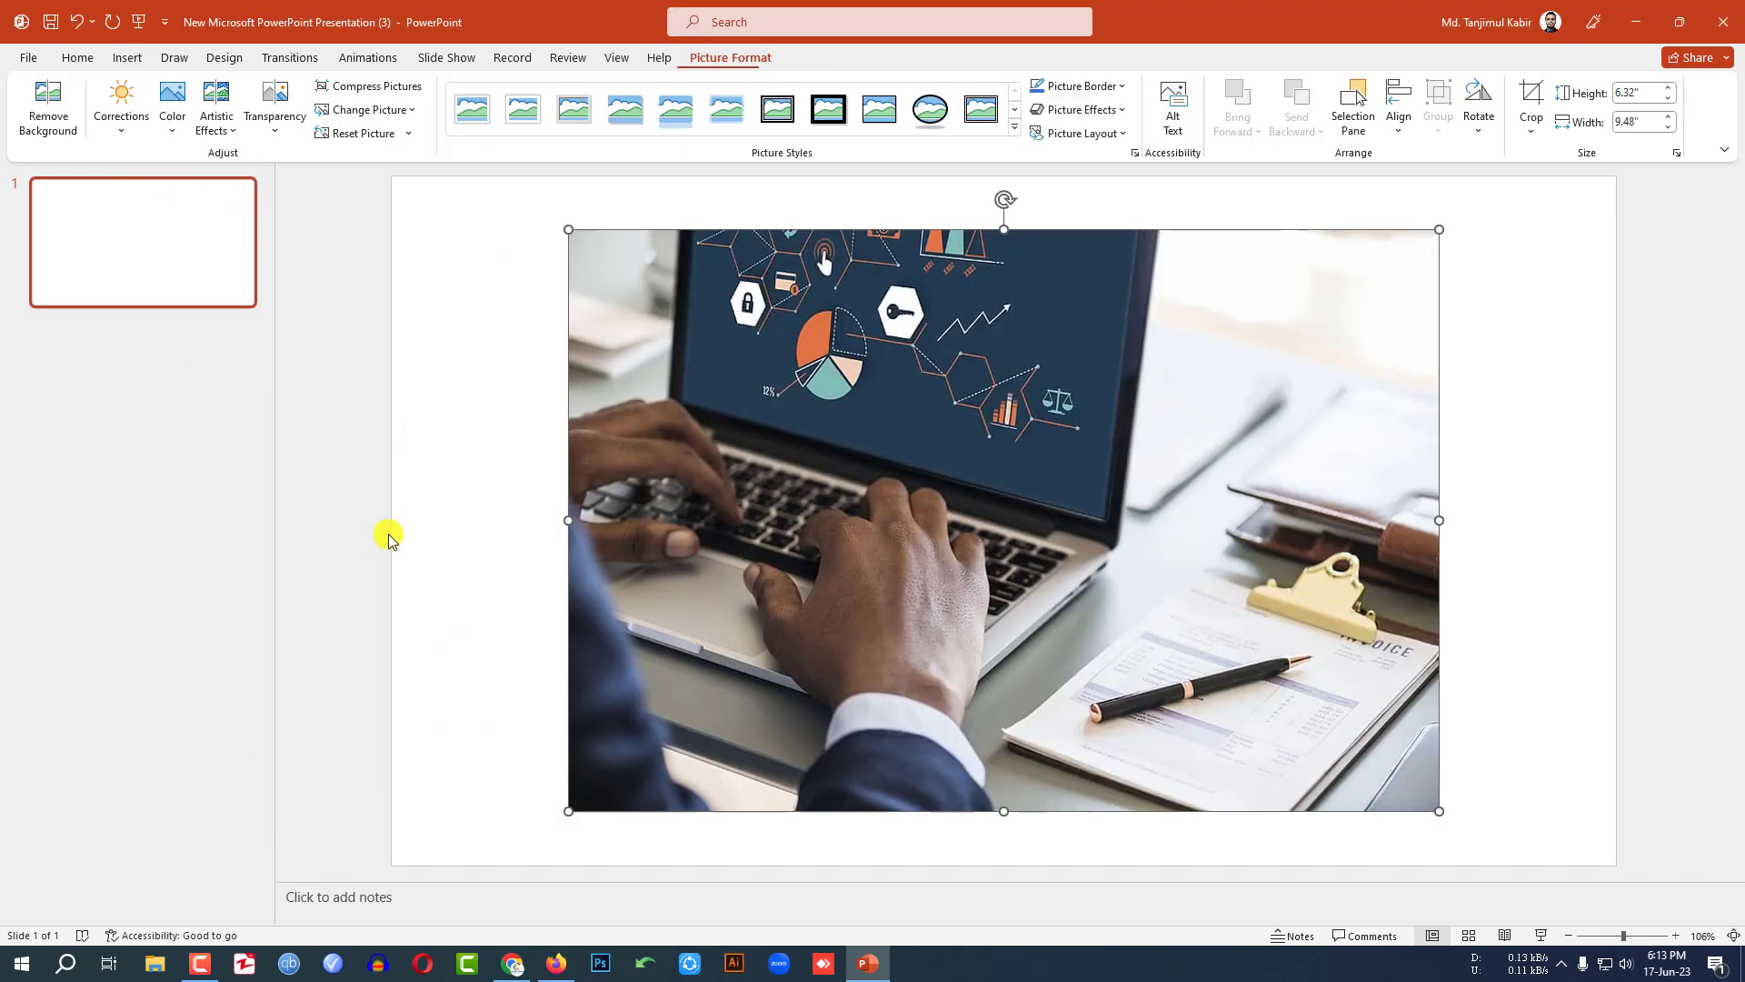
Crop the laptop photo to 16:9 and enlarge it to fill the 13.33 × 7.5 inch slide.
{"action": "left_click", "coordinate": [1531, 130]}
{"action": "mouse_move", "coordinate": [1557, 208]}
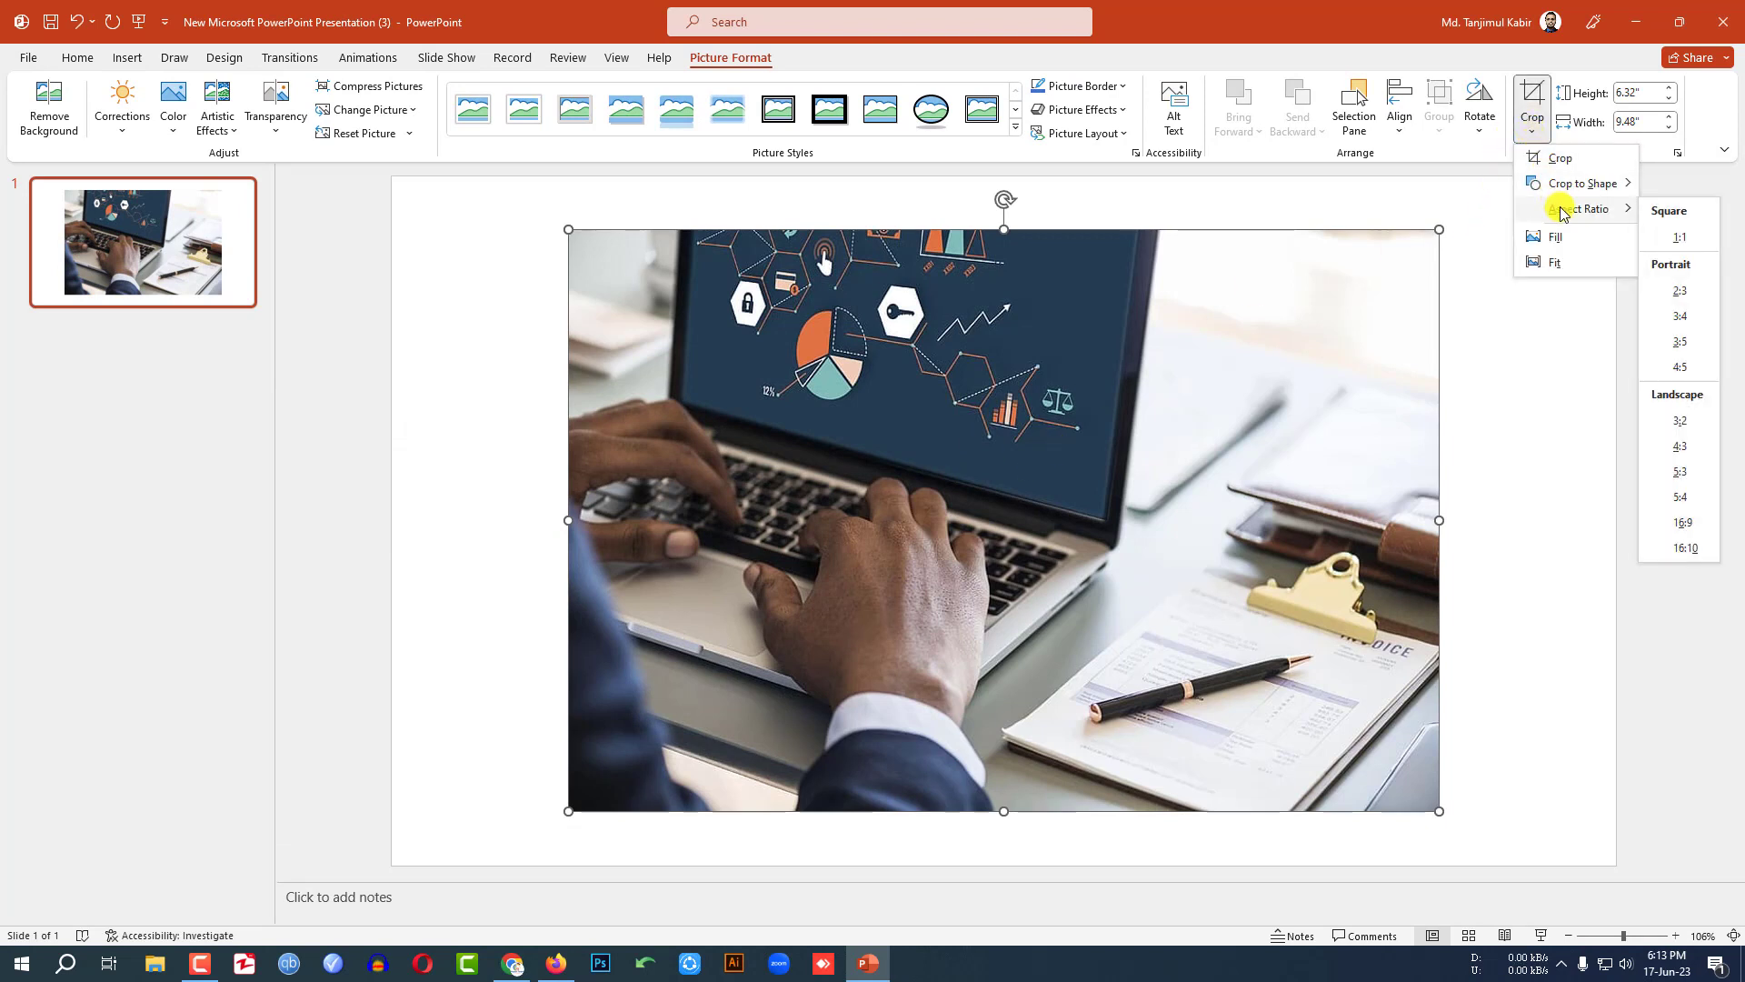
{"action": "left_click", "coordinate": [1682, 522]}
{"action": "left_click_drag", "start_coordinate": [1142, 433], "coordinate": [1087, 339]}
{"action": "left_click", "coordinate": [1498, 441]}
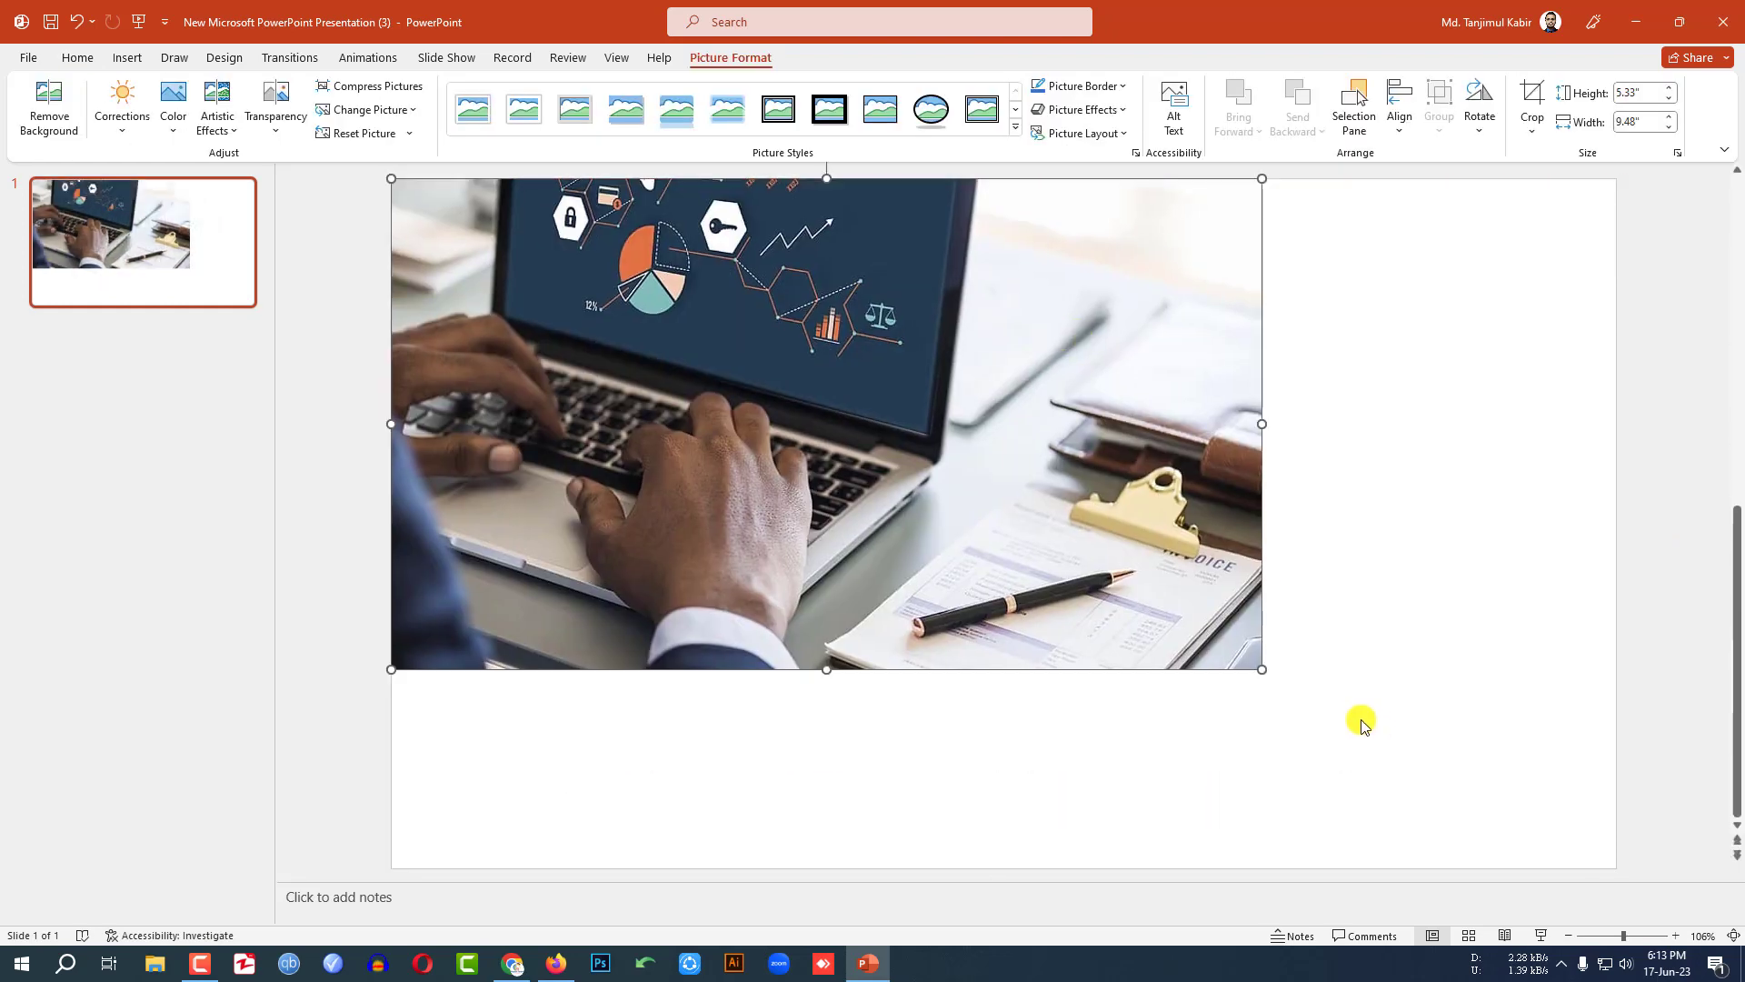
{"action": "left_click_drag", "start_coordinate": [1261, 671], "coordinate": [1580, 864]}
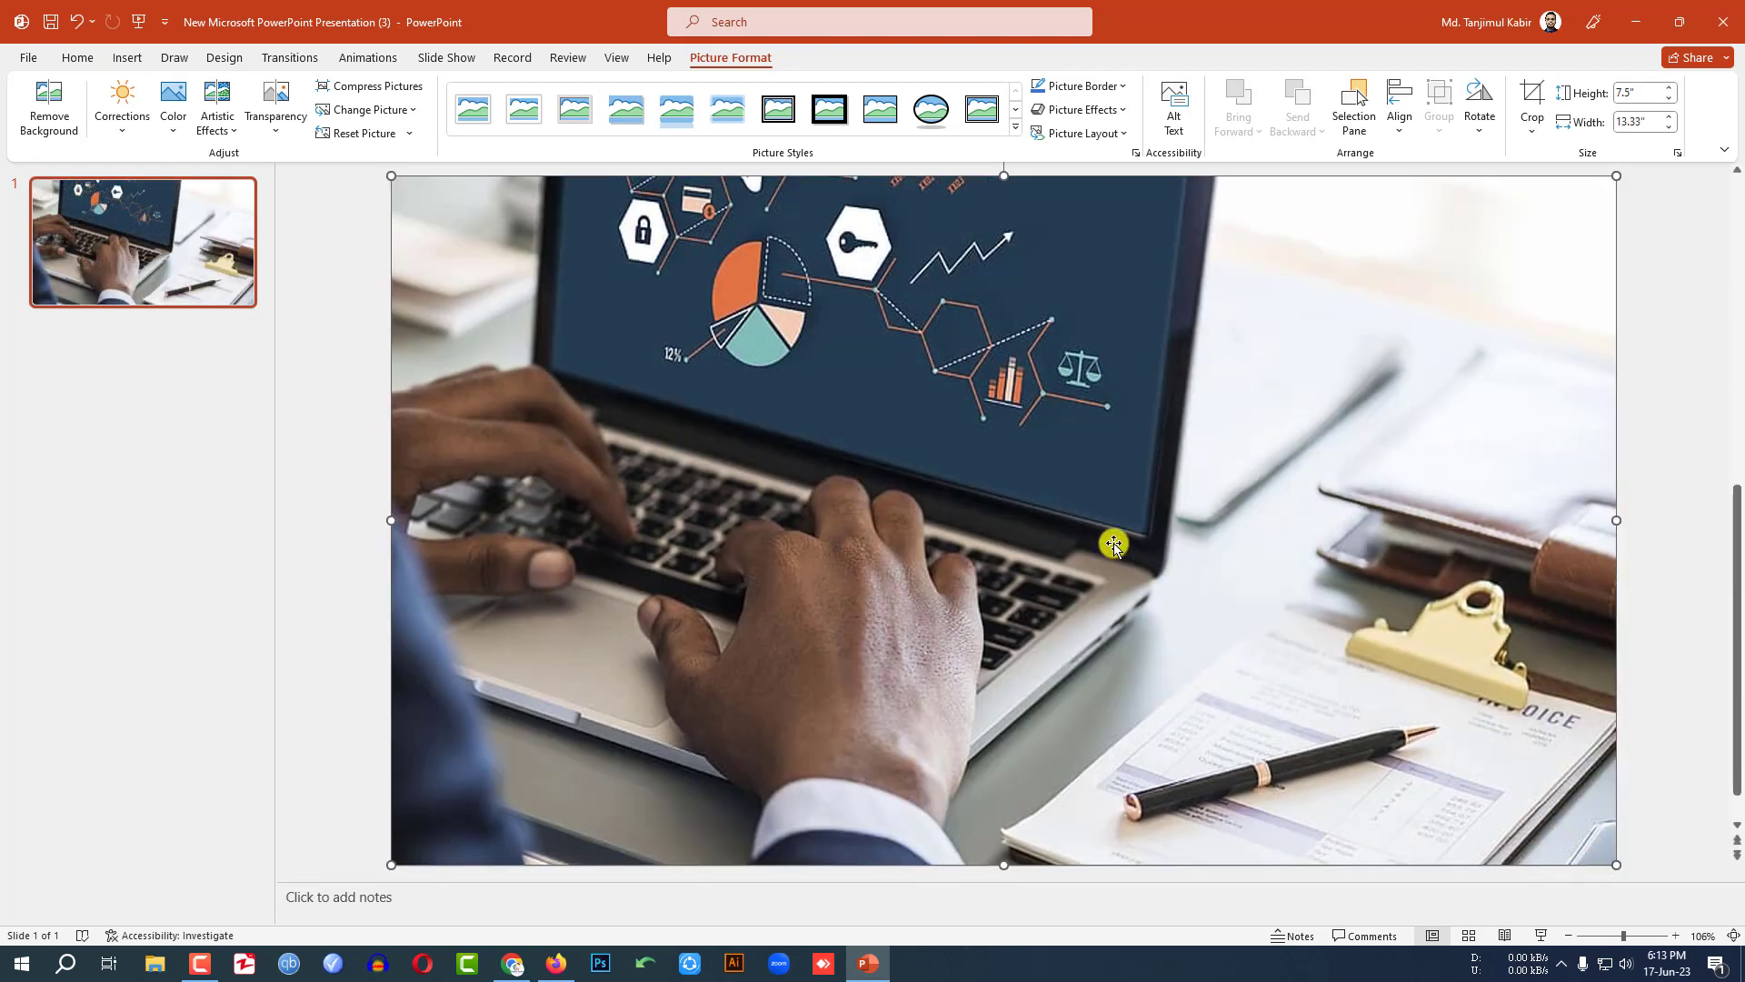
Cut the laptop photo and use it from the clipboard as slide 1's picture fill at 56% transparency.
{"action": "key", "text": "Delete"}
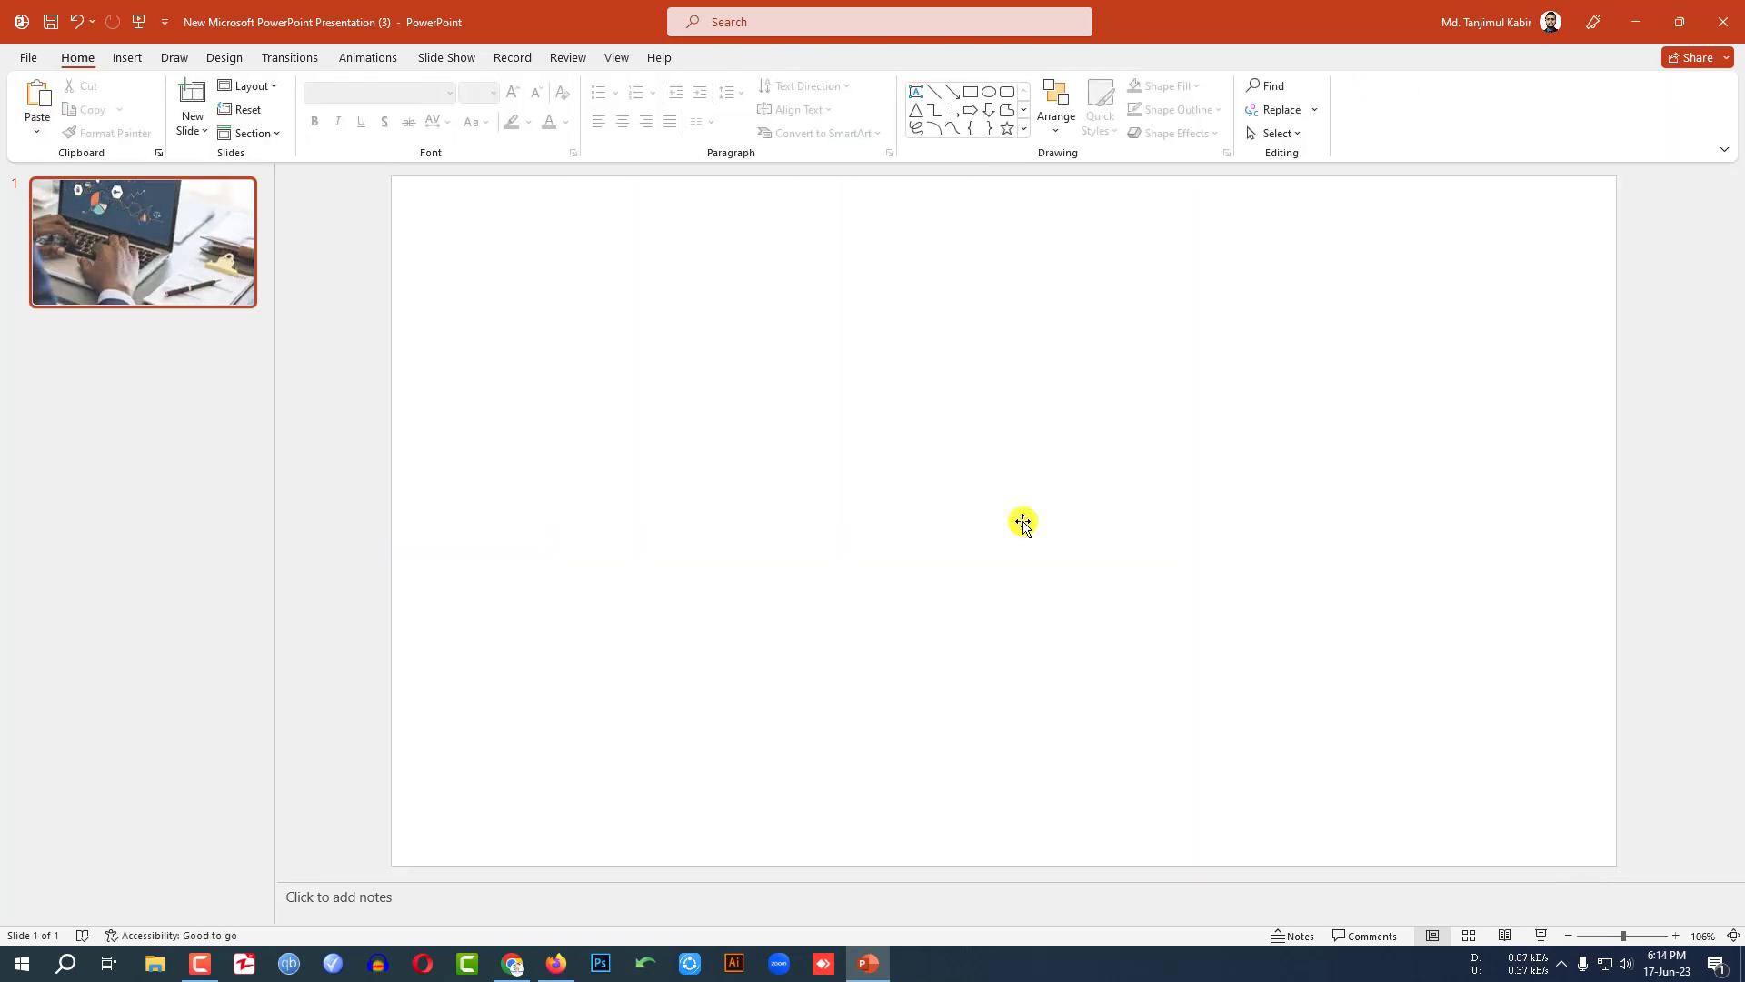
{"action": "left_click", "coordinate": [226, 58]}
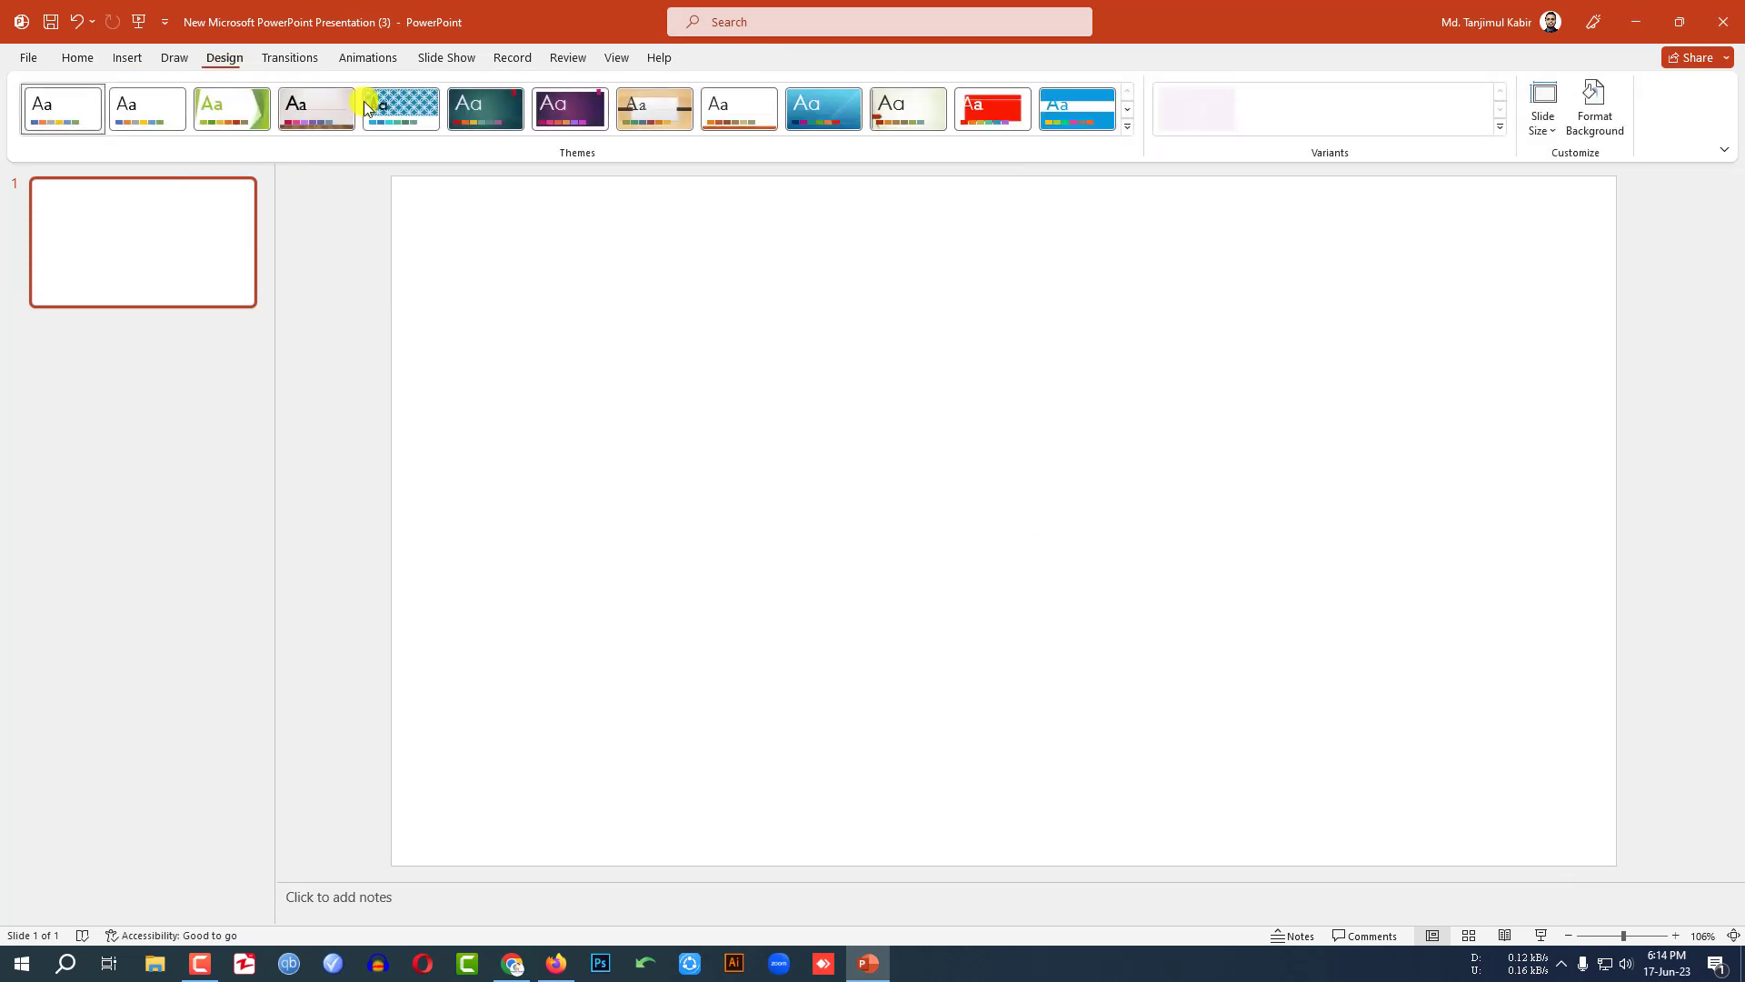
{"action": "left_click", "coordinate": [1593, 136]}
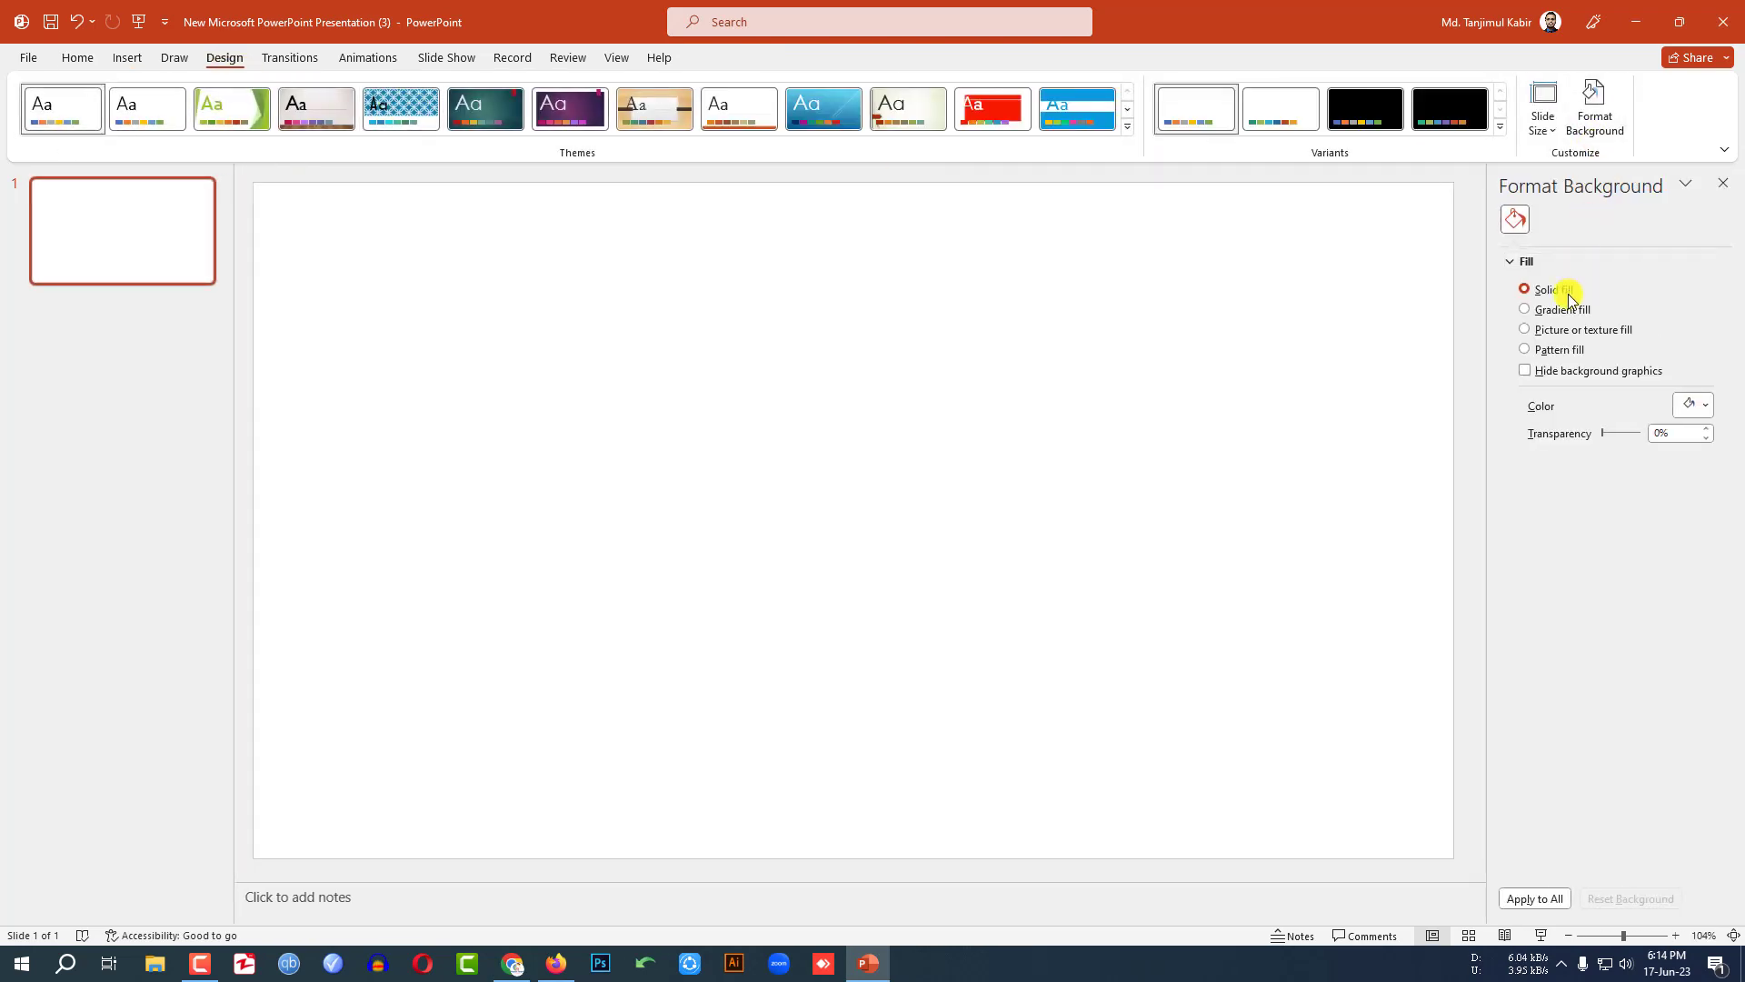
{"action": "left_click", "coordinate": [1559, 332]}
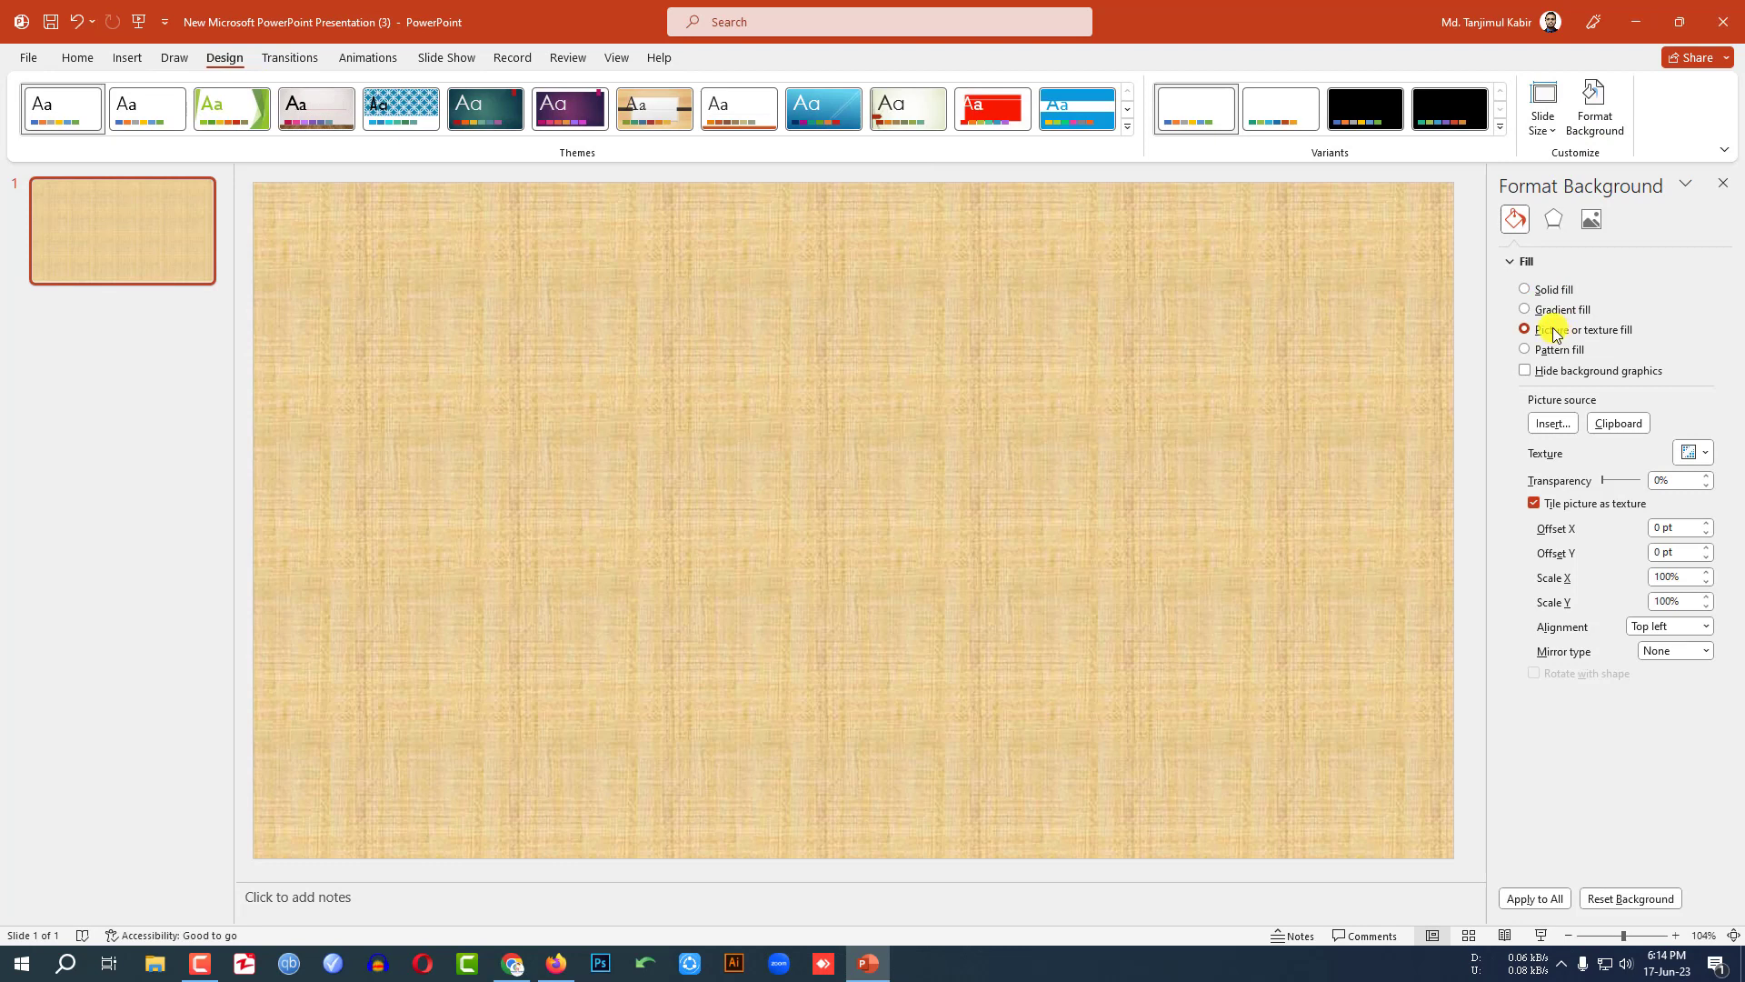
{"action": "left_click", "coordinate": [1619, 425]}
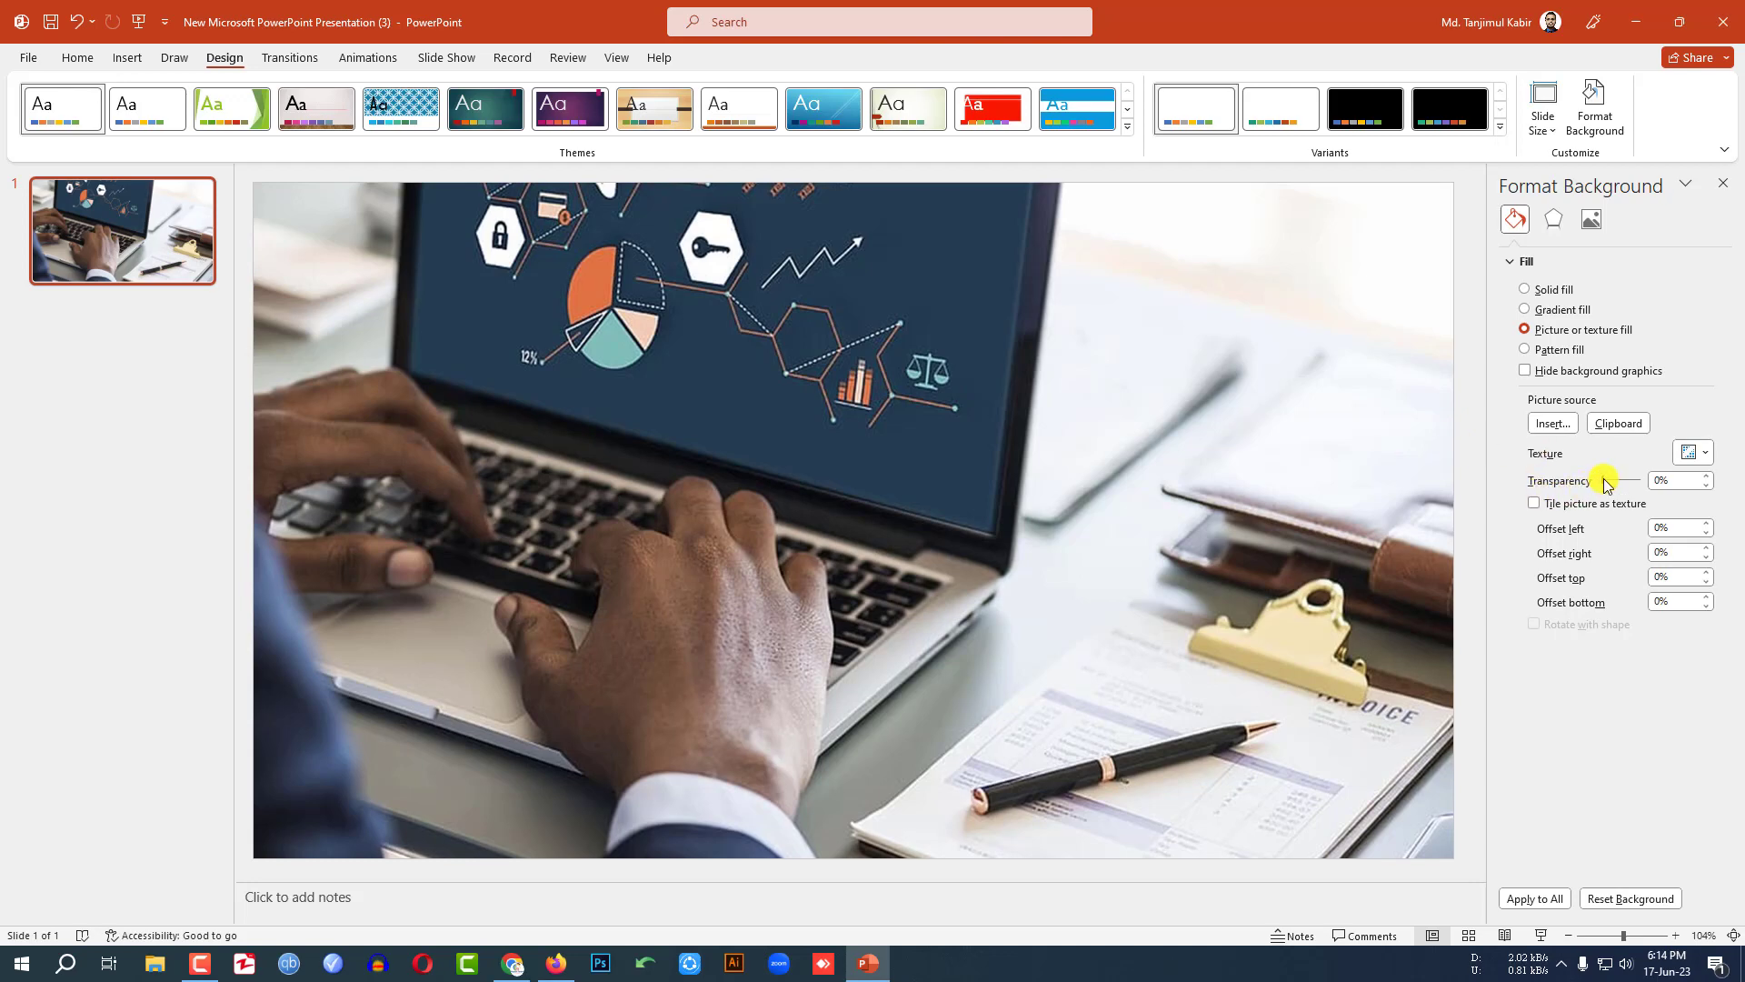
{"action": "left_click_drag", "start_coordinate": [1602, 483], "coordinate": [1625, 487]}
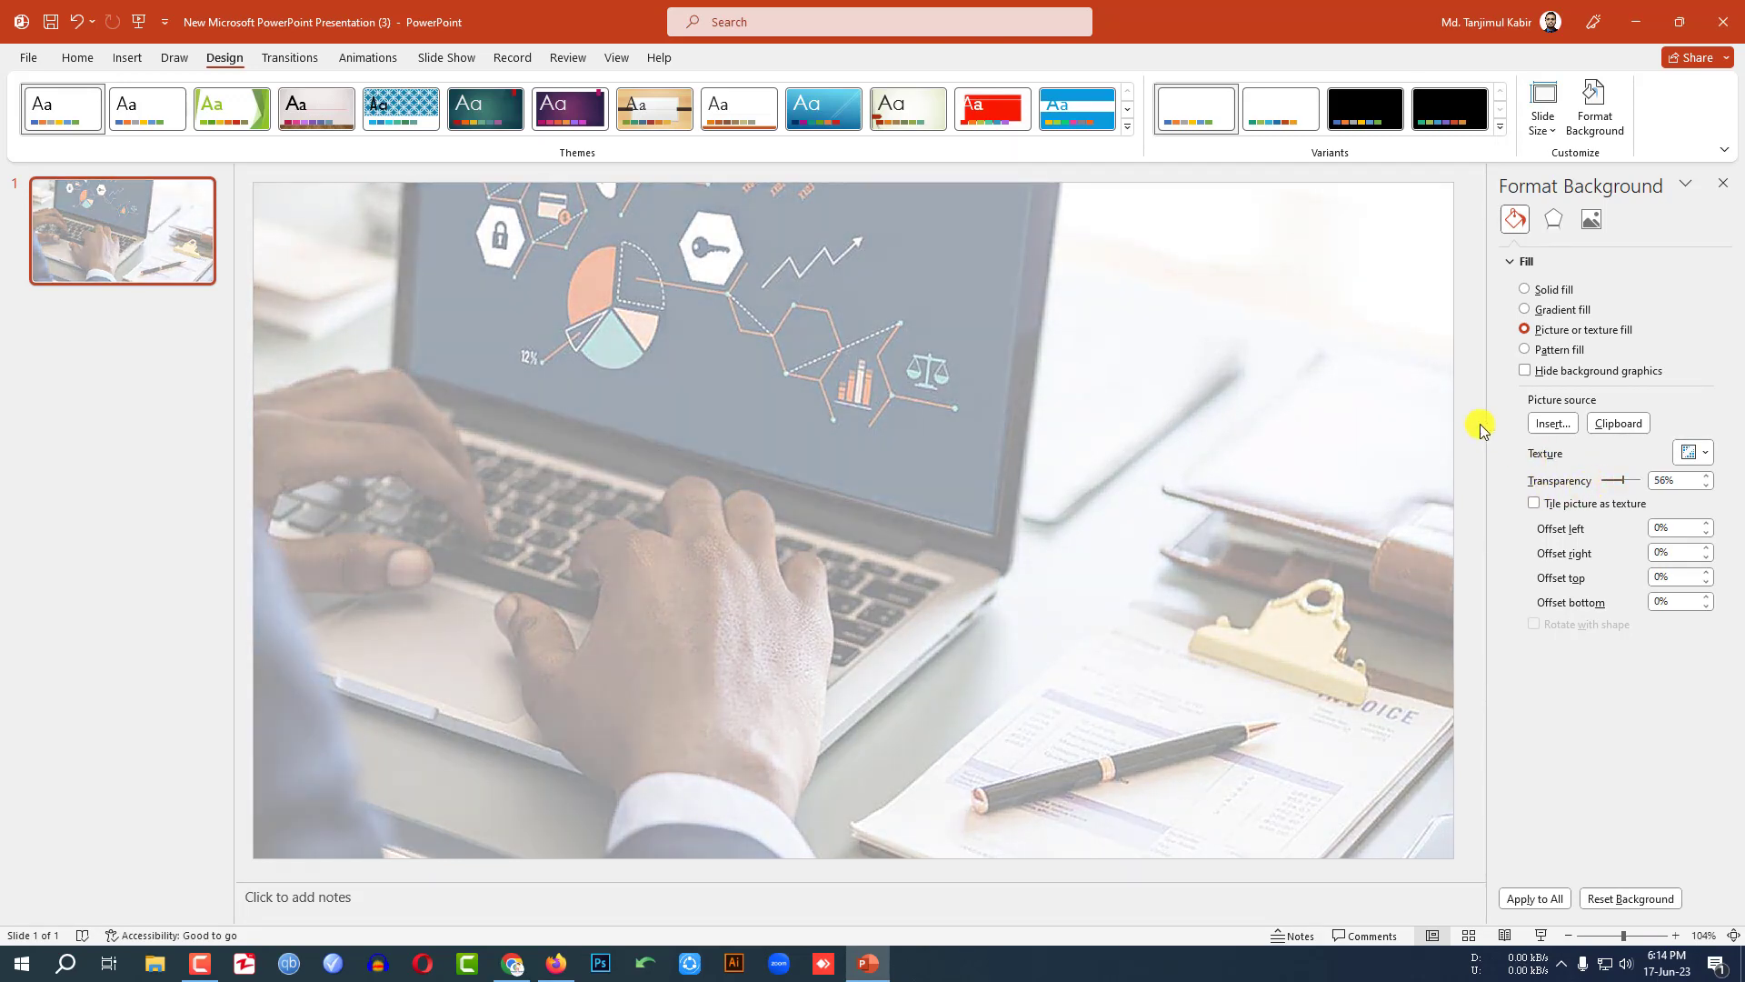
{"action": "scroll", "coordinate": [947, 467], "scroll_direction": "down", "scroll_amount": 3, "text": "ctrl"}
Add a new slide 2 and insert the strength illustration onto it.
{"action": "right_click", "coordinate": [106, 247]}
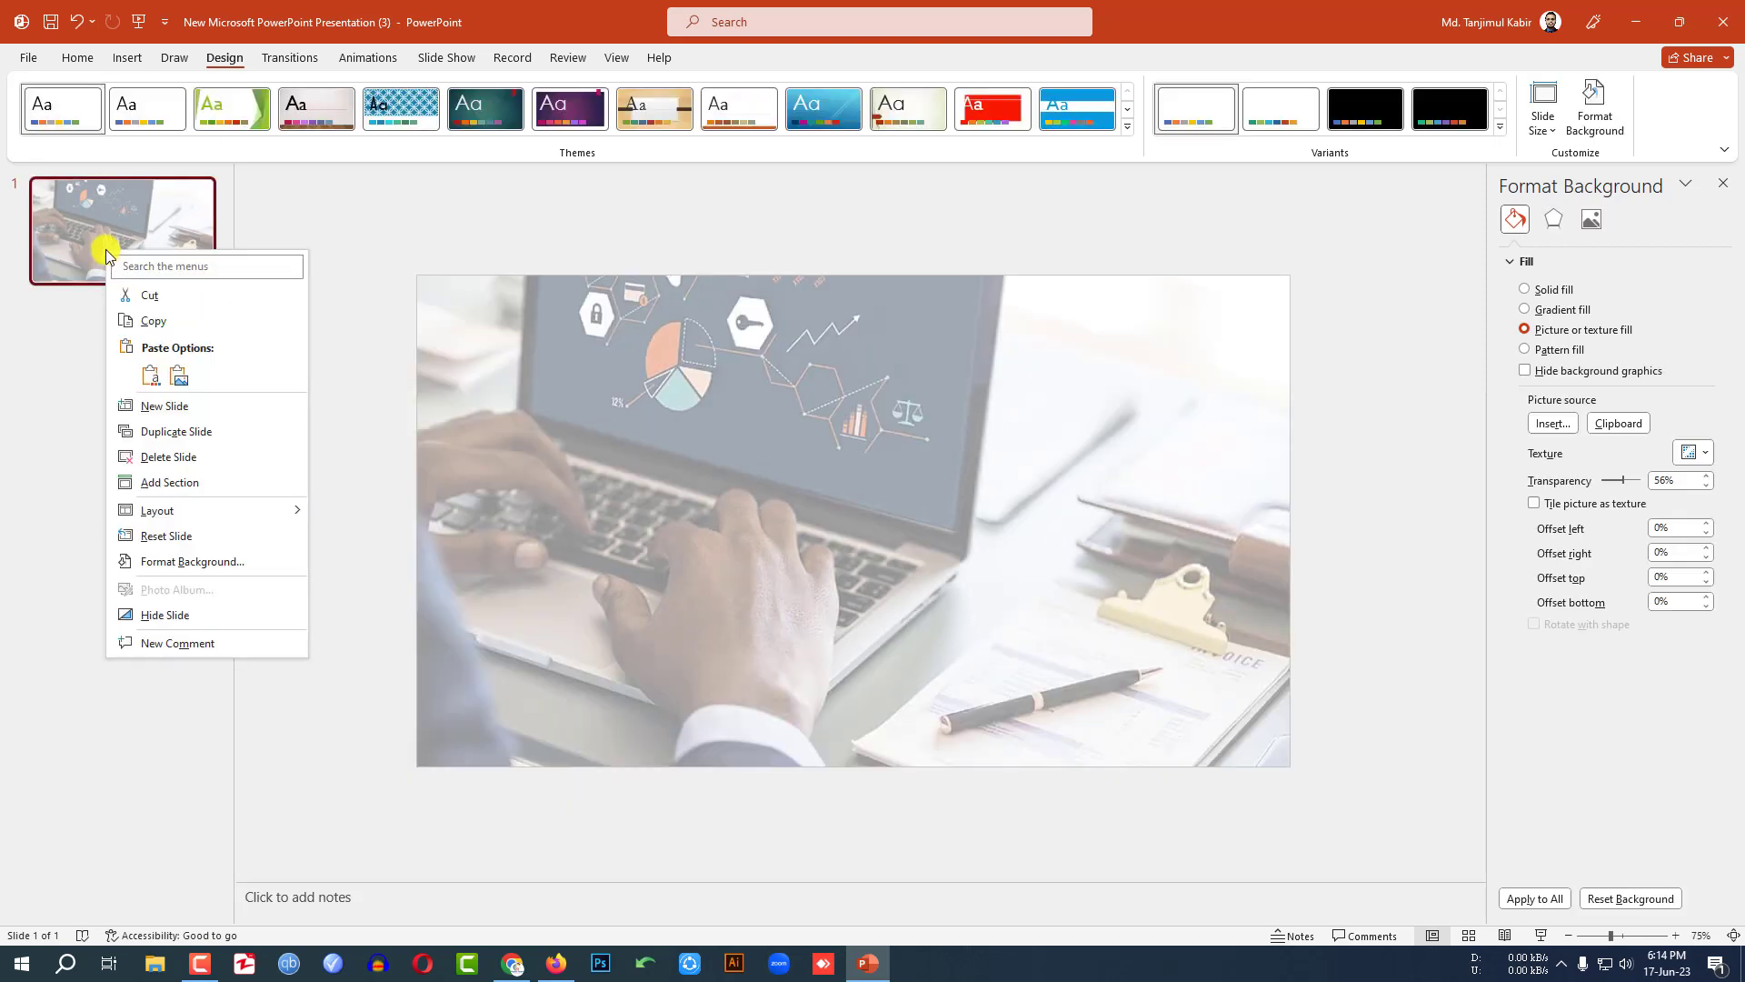
{"action": "left_click", "coordinate": [166, 407]}
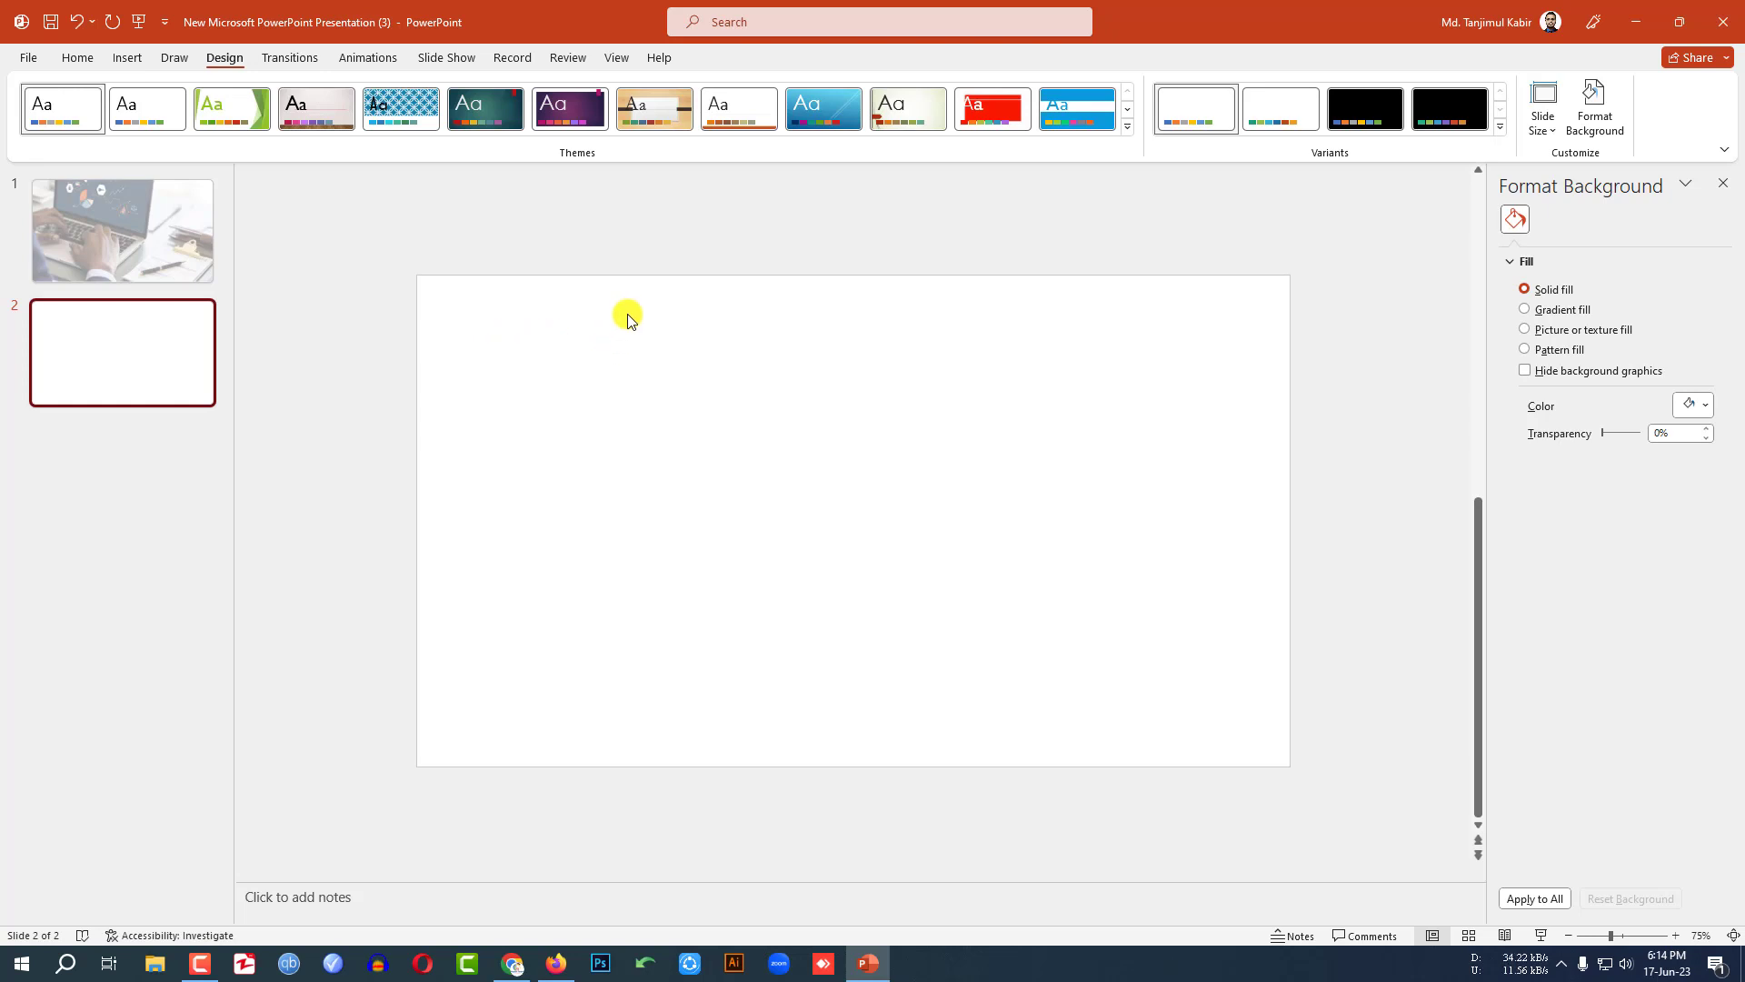
{"action": "left_click", "coordinate": [127, 60]}
{"action": "left_click", "coordinate": [144, 105]}
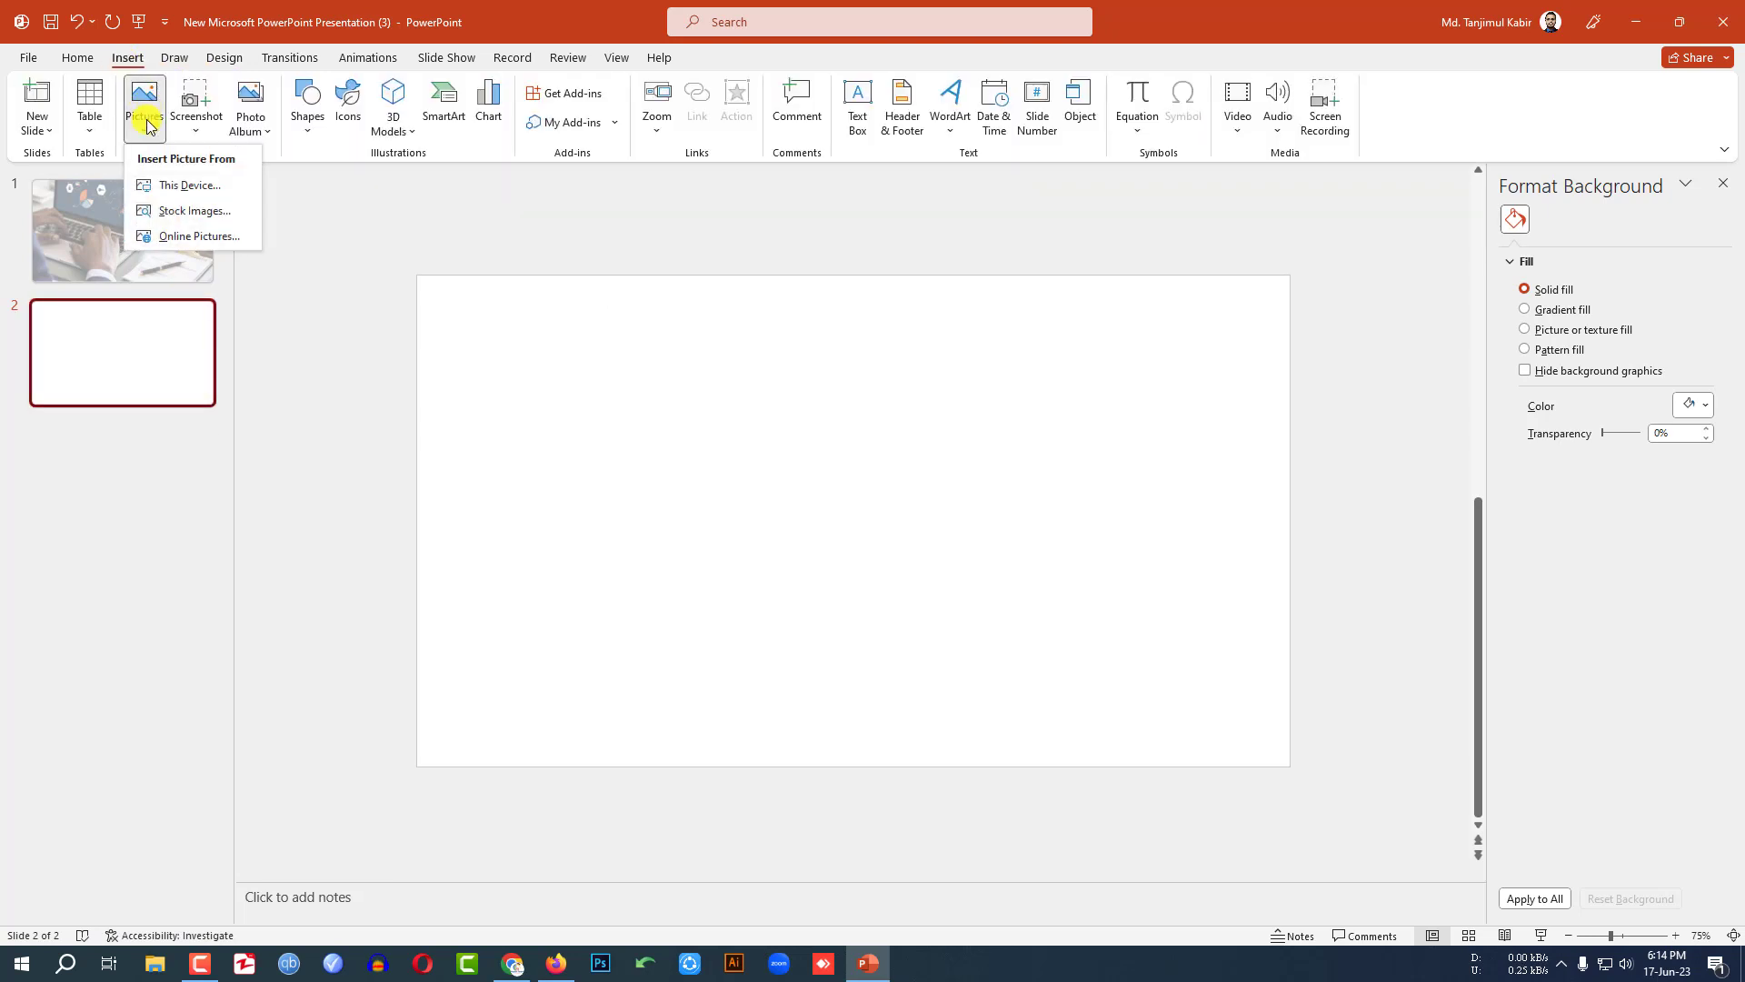
{"action": "left_click", "coordinate": [168, 194]}
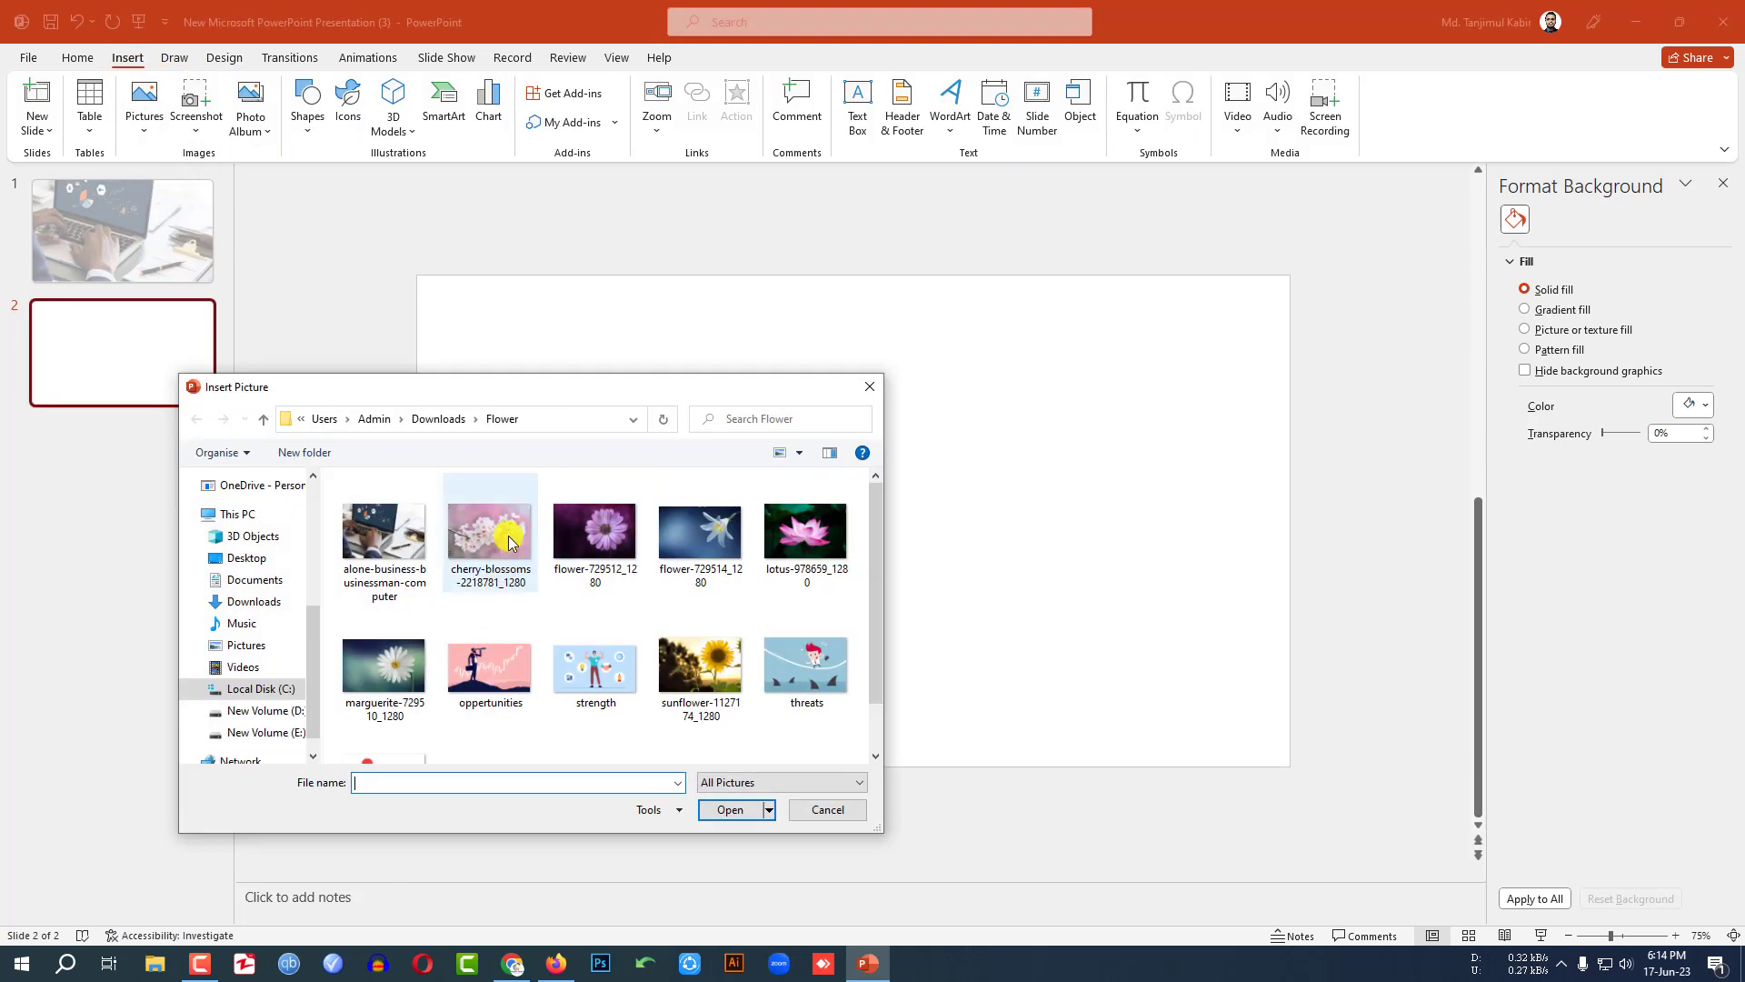
{"action": "scroll", "coordinate": [508, 618], "scroll_direction": "down", "scroll_amount": 1}
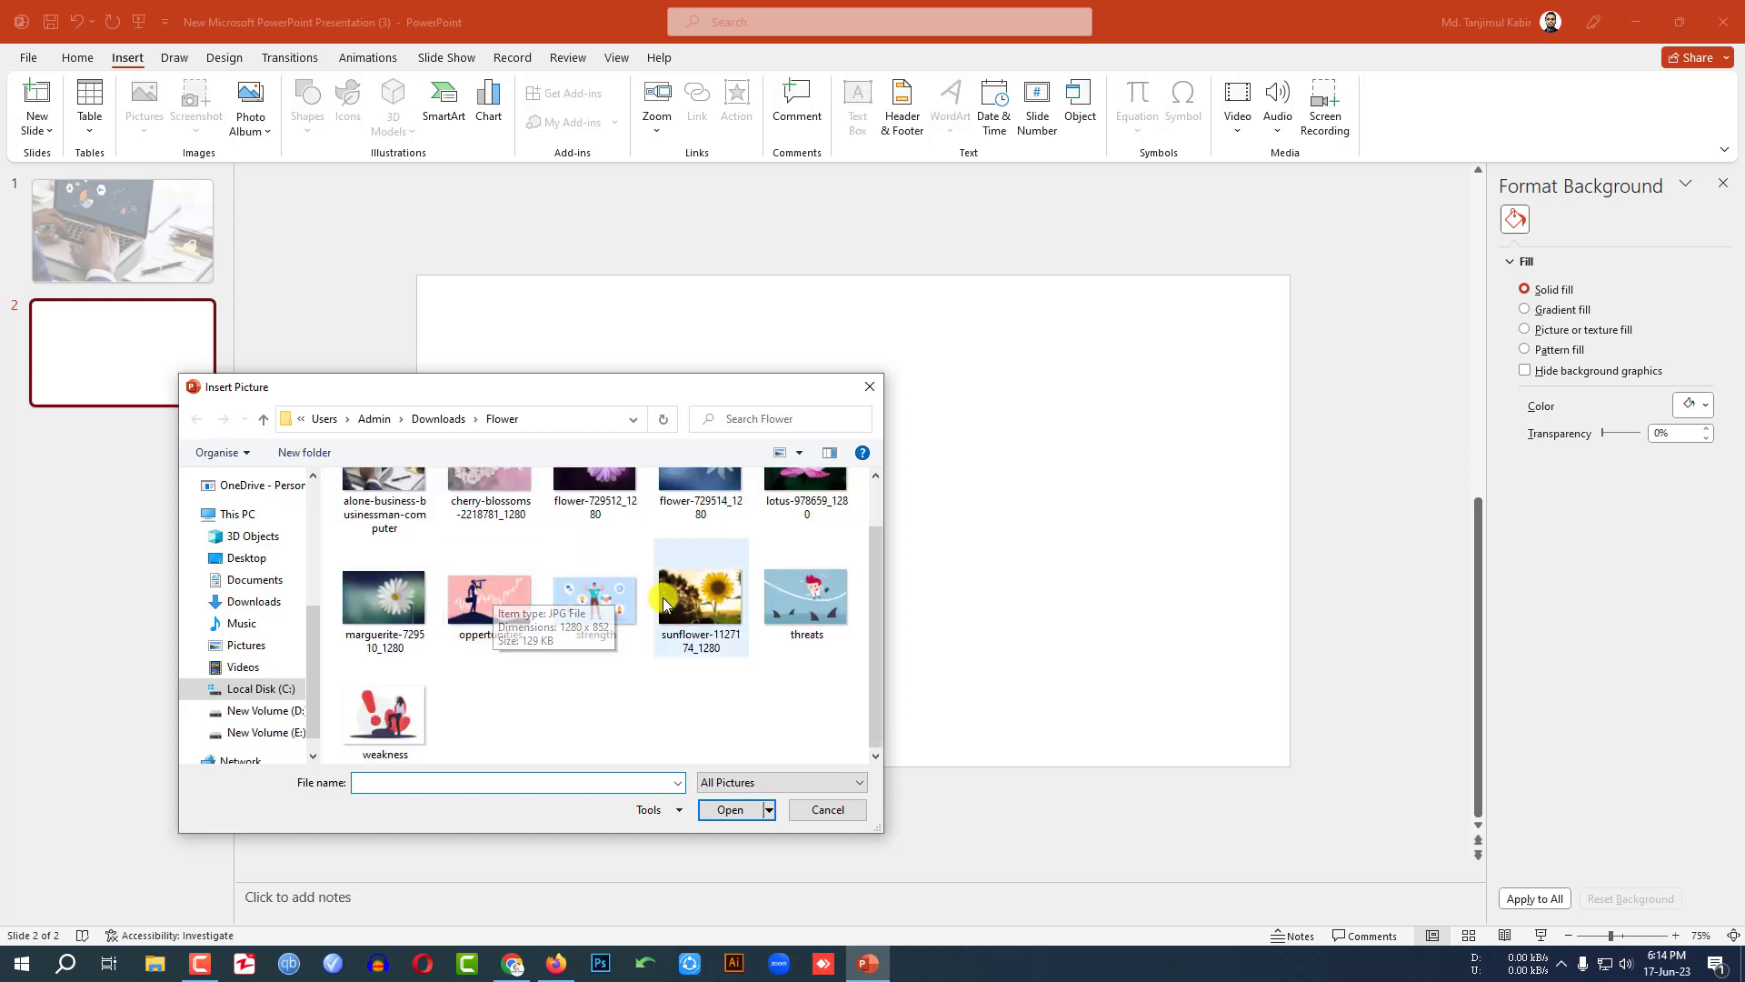
{"action": "double_click", "coordinate": [595, 598]}
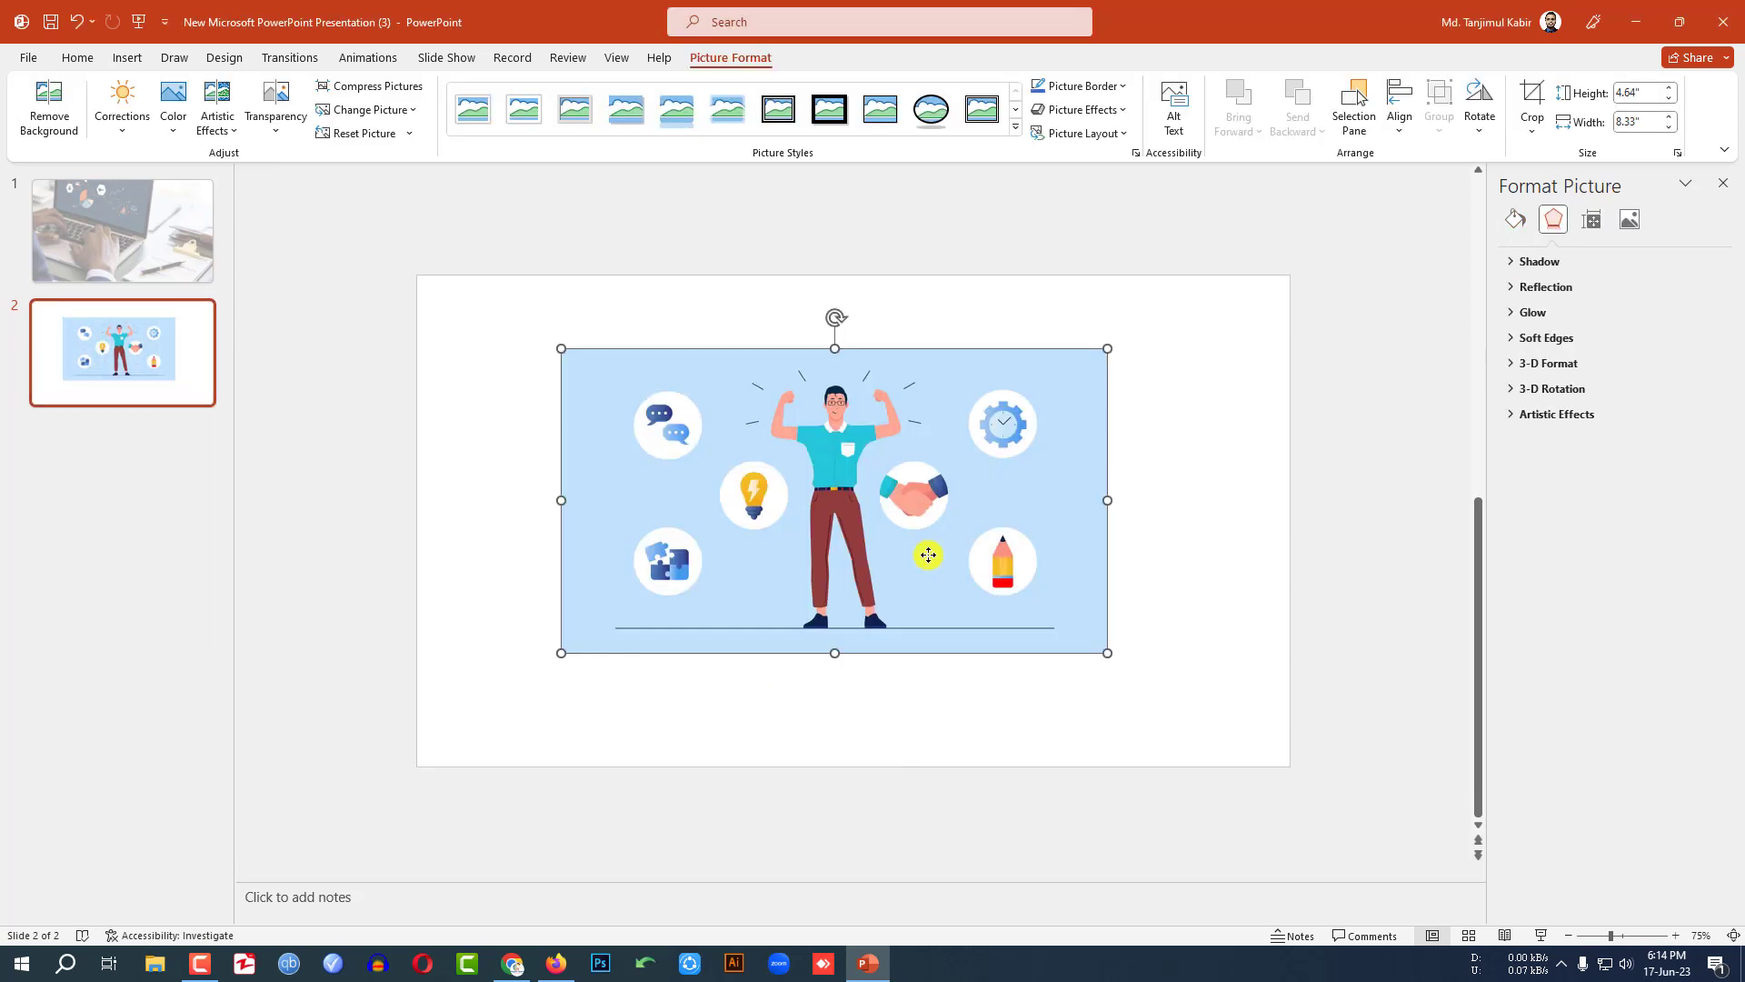
Stretch the strength illustration over the whole slide, then cut it to the clipboard.
{"action": "left_click_drag", "start_coordinate": [882, 527], "coordinate": [738, 452]}
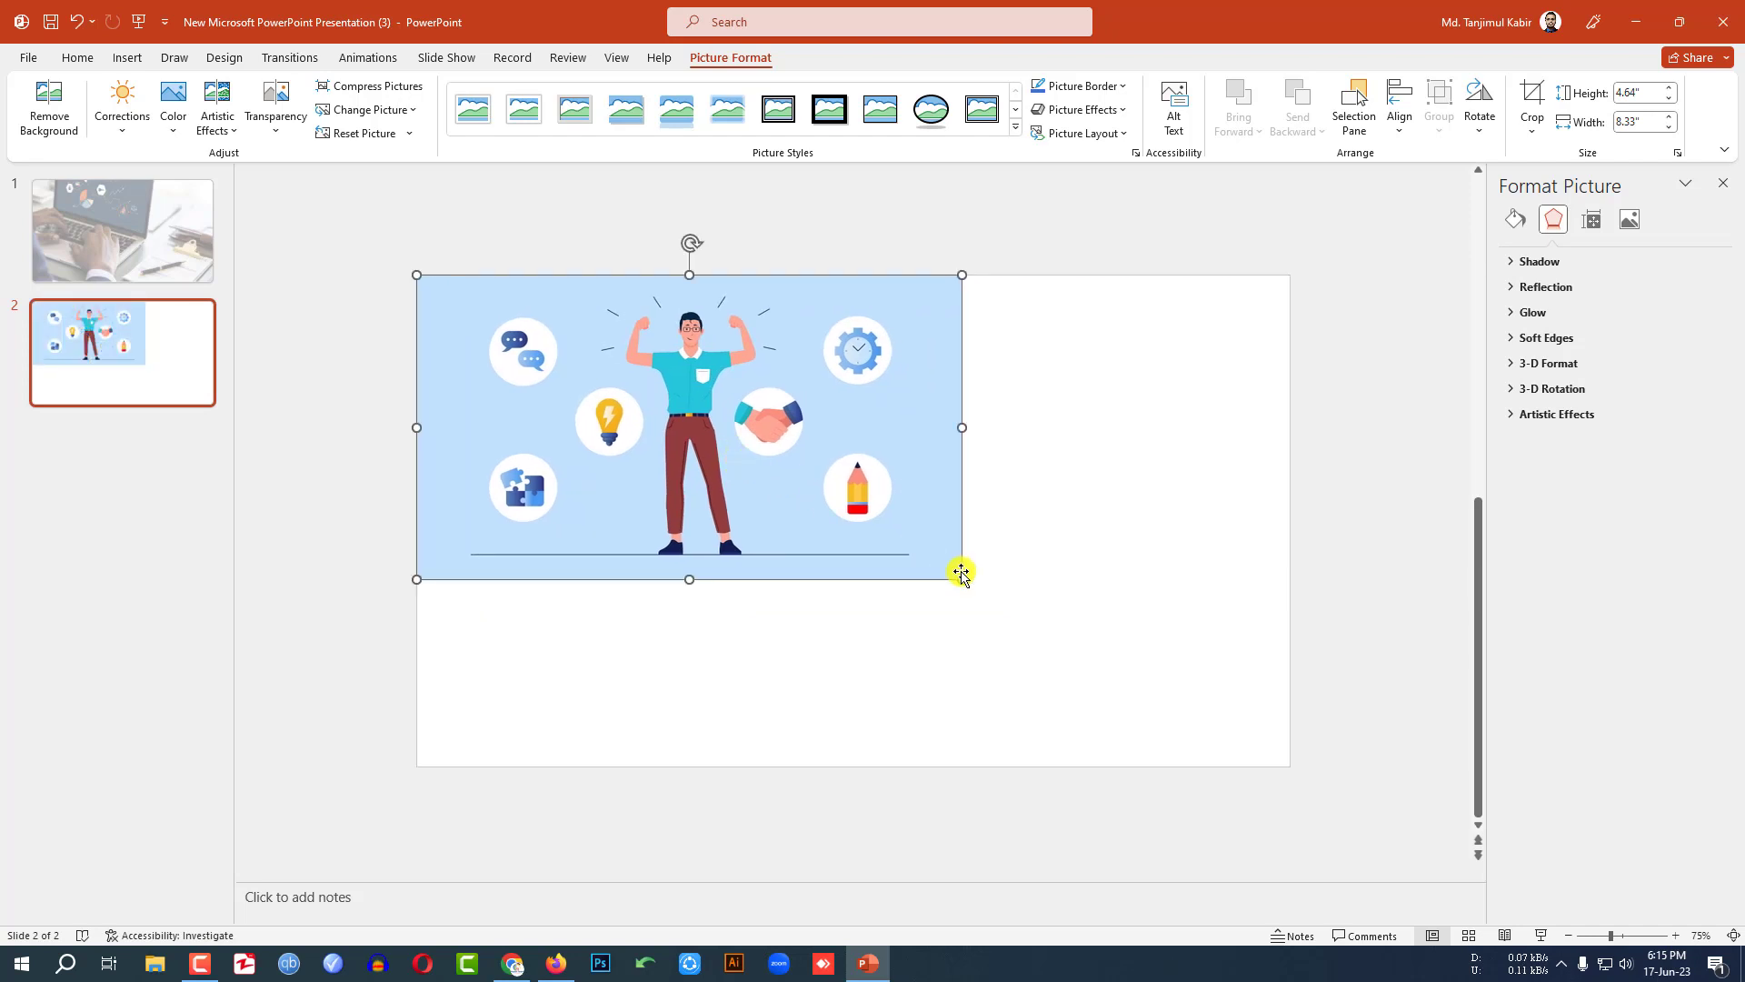
{"action": "left_click_drag", "start_coordinate": [966, 584], "coordinate": [1290, 766]}
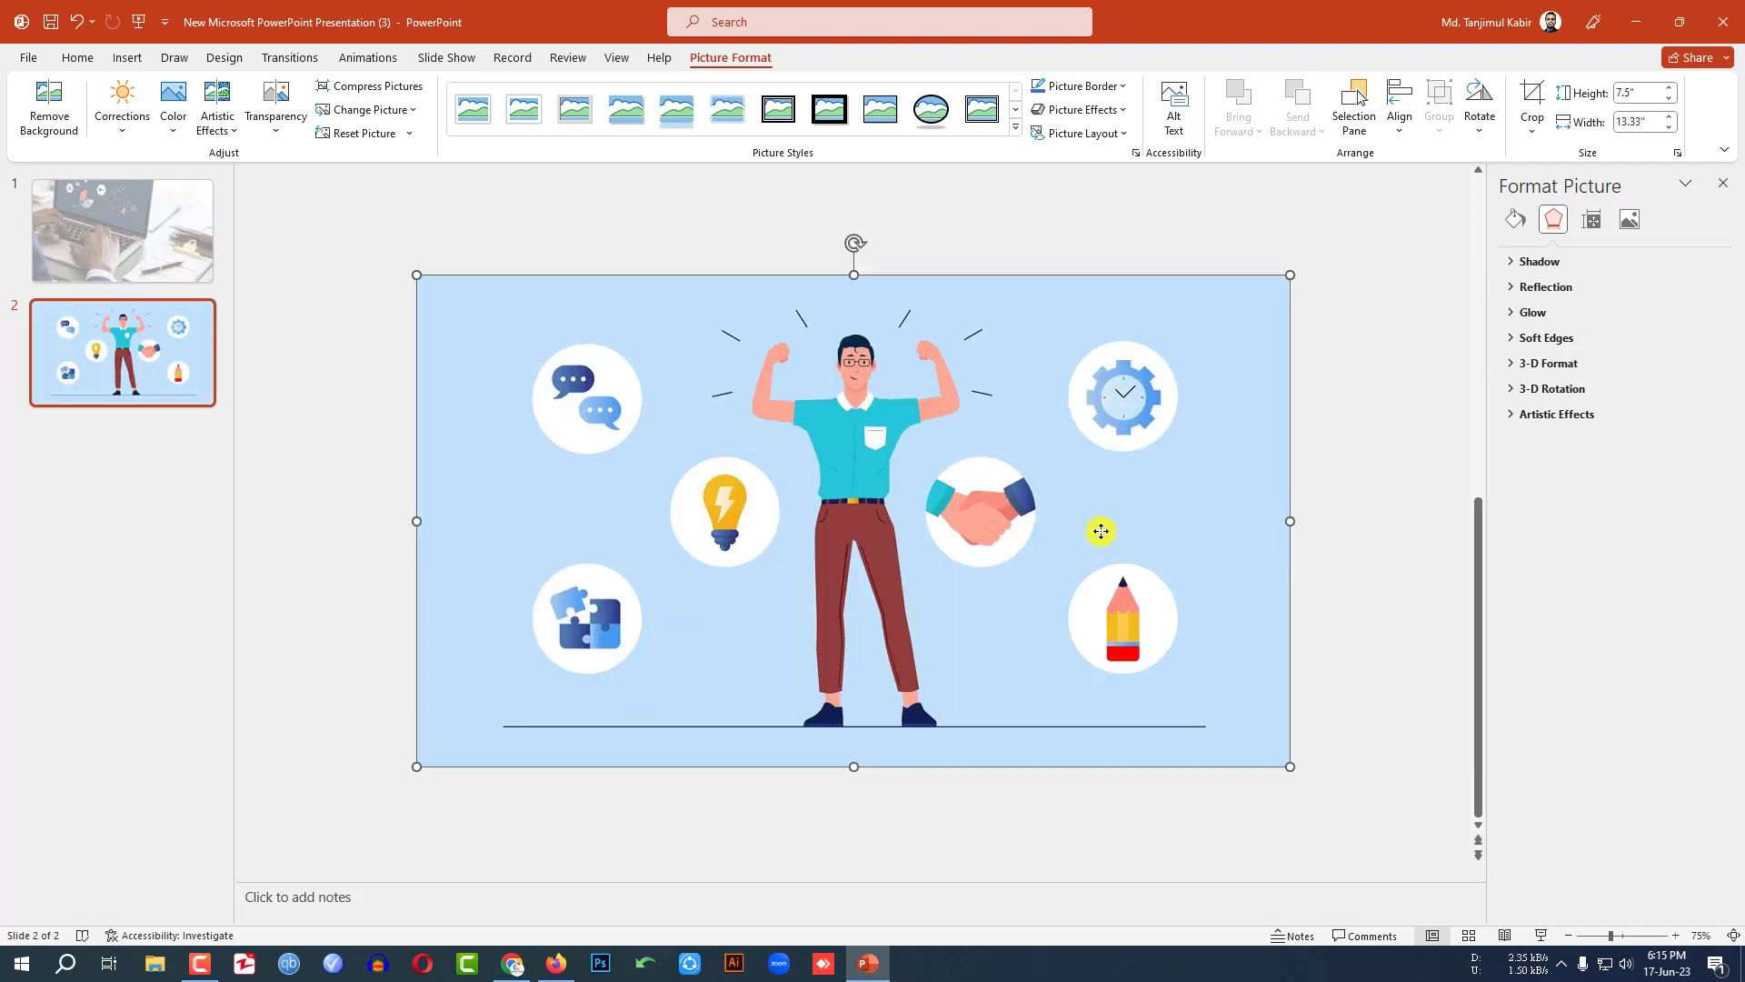
{"action": "key", "text": "Delete"}
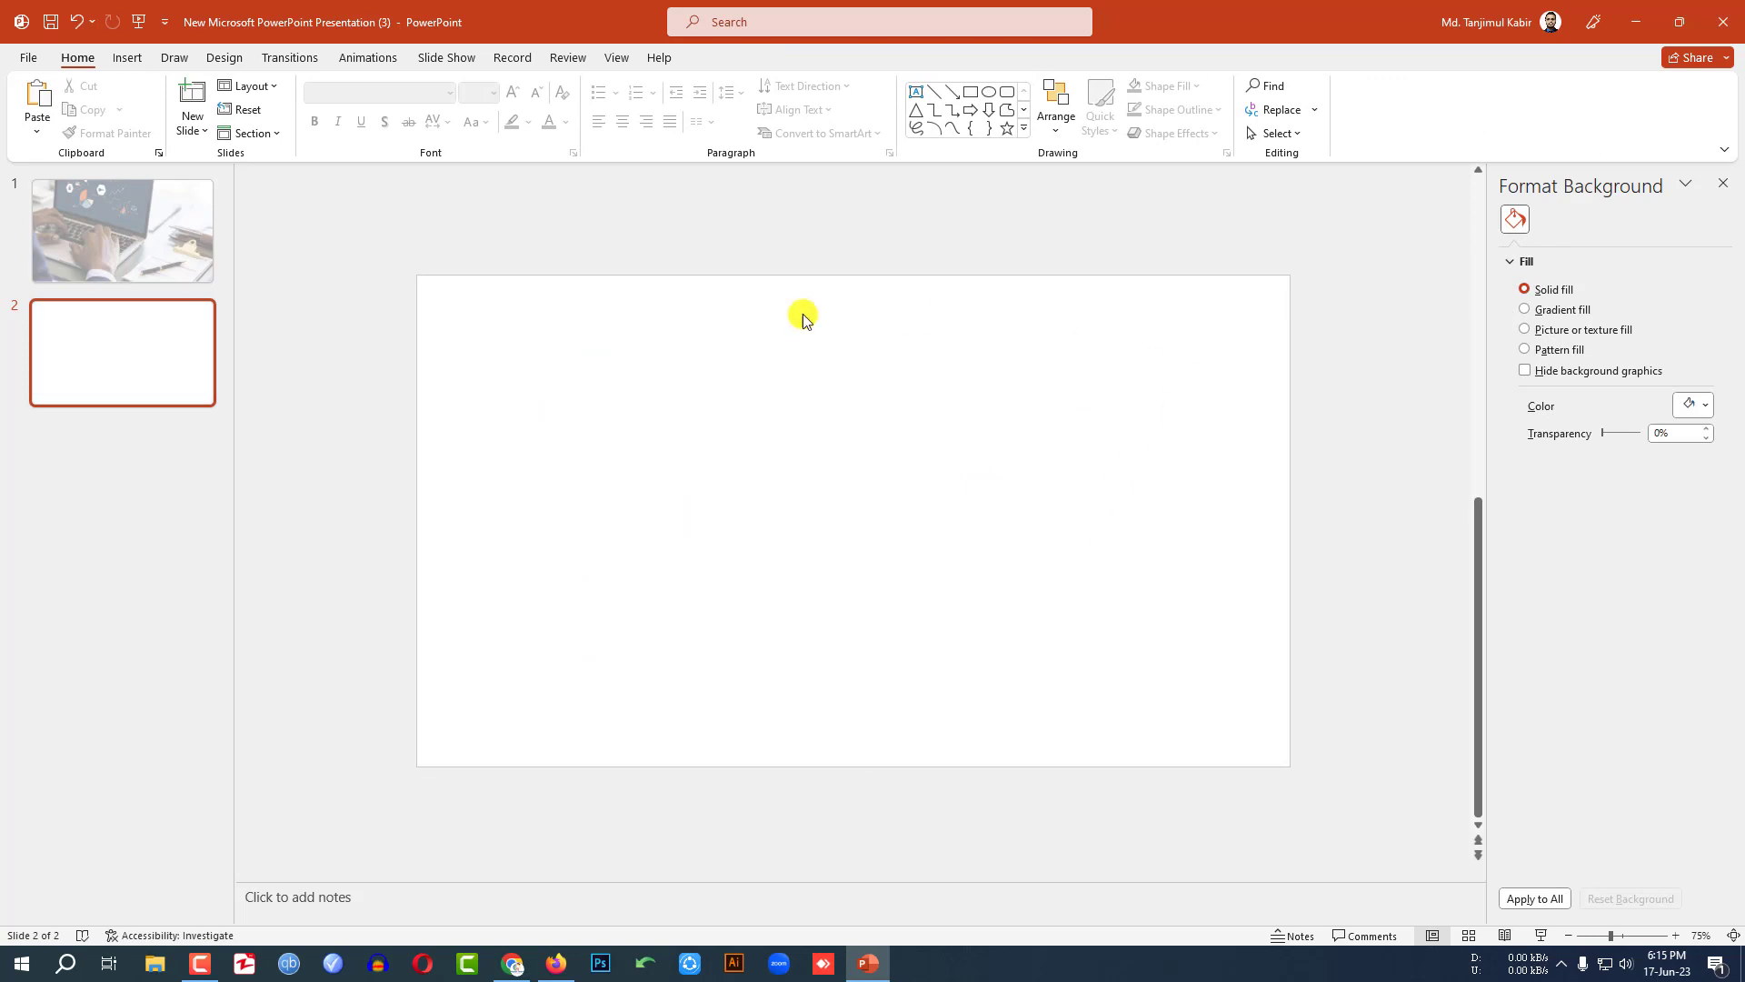
Fill slide 2's background with the clipboard strength illustration at 60% transparency.
{"action": "left_click", "coordinate": [1535, 331]}
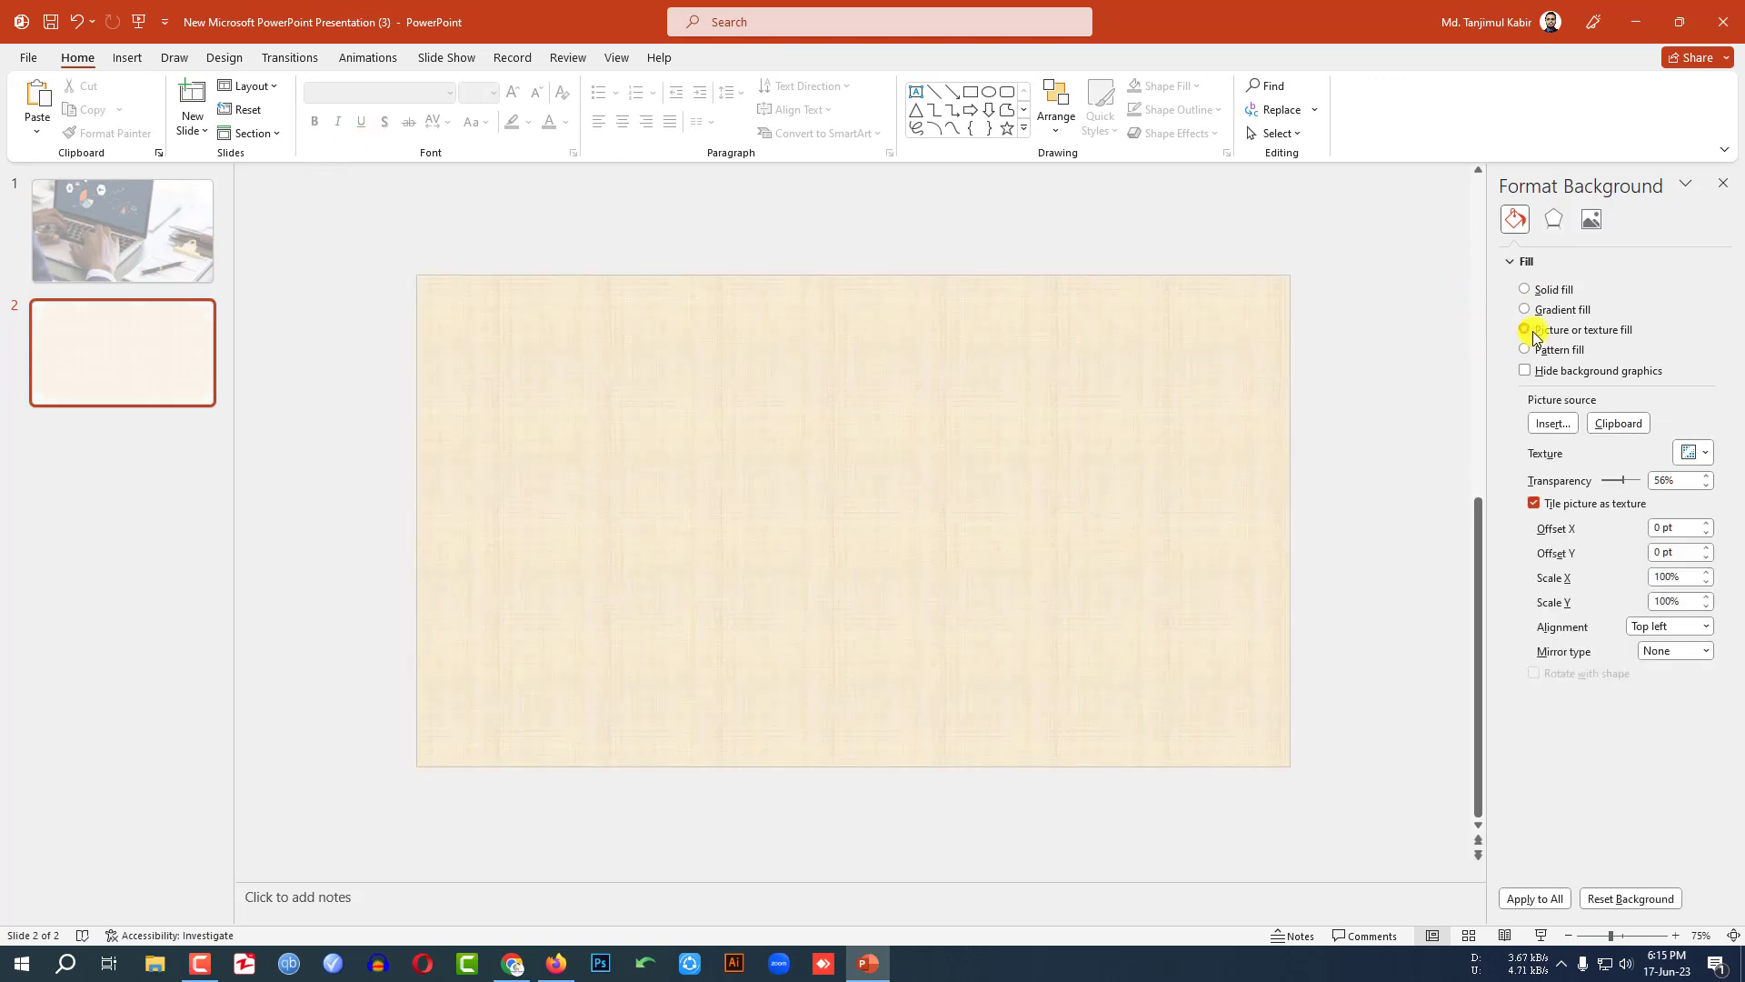
{"action": "left_click", "coordinate": [1610, 425]}
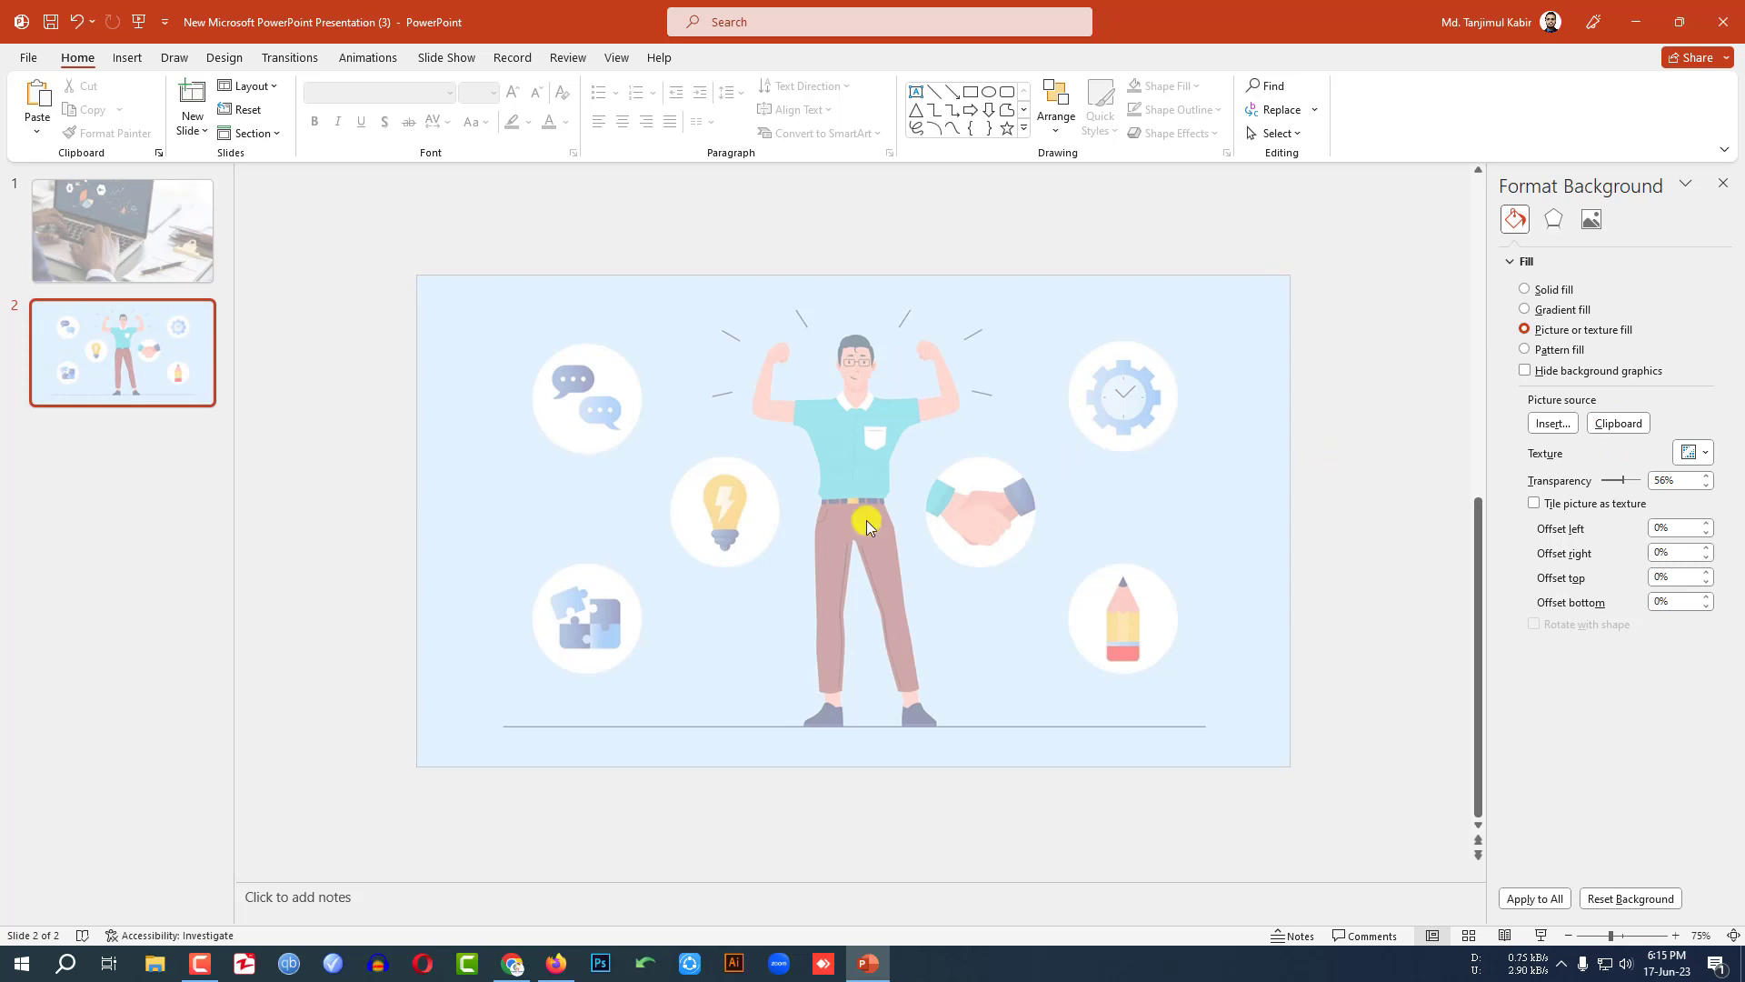
{"action": "left_click_drag", "start_coordinate": [1624, 483], "coordinate": [1626, 484]}
Duplicate slide 2 as slide 3 and insert the exclamation-mark illustration.
{"action": "right_click", "coordinate": [139, 369]}
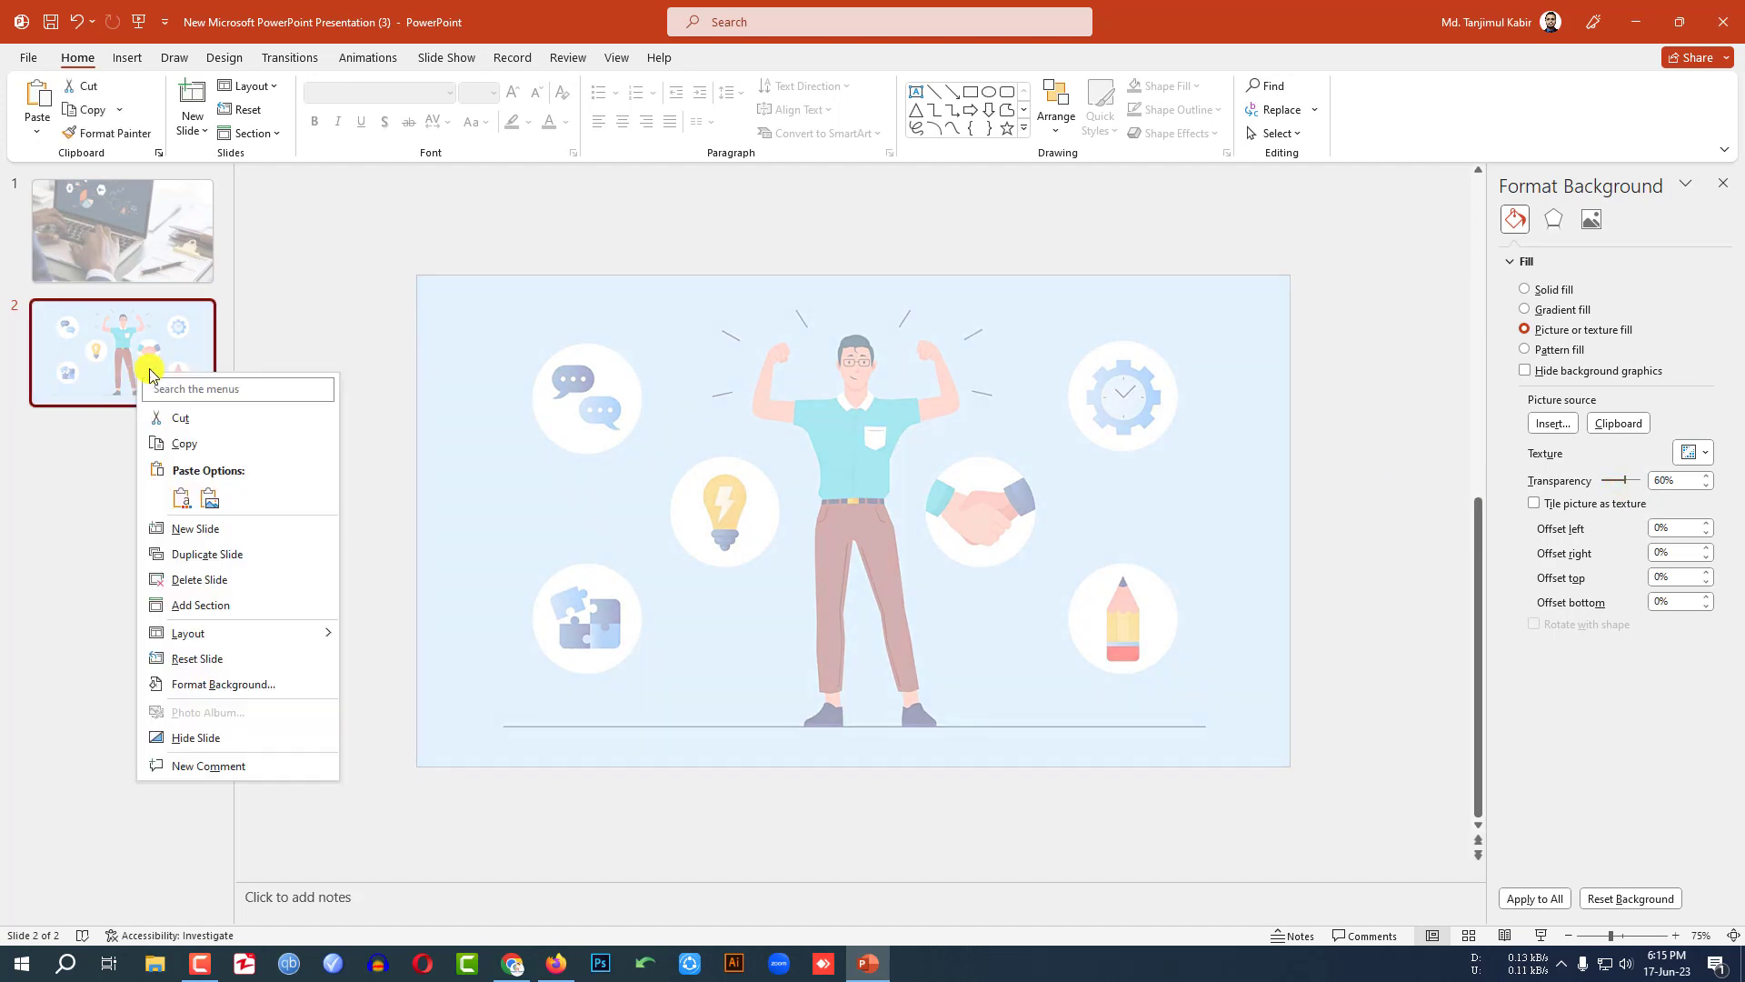
{"action": "left_click", "coordinate": [194, 555]}
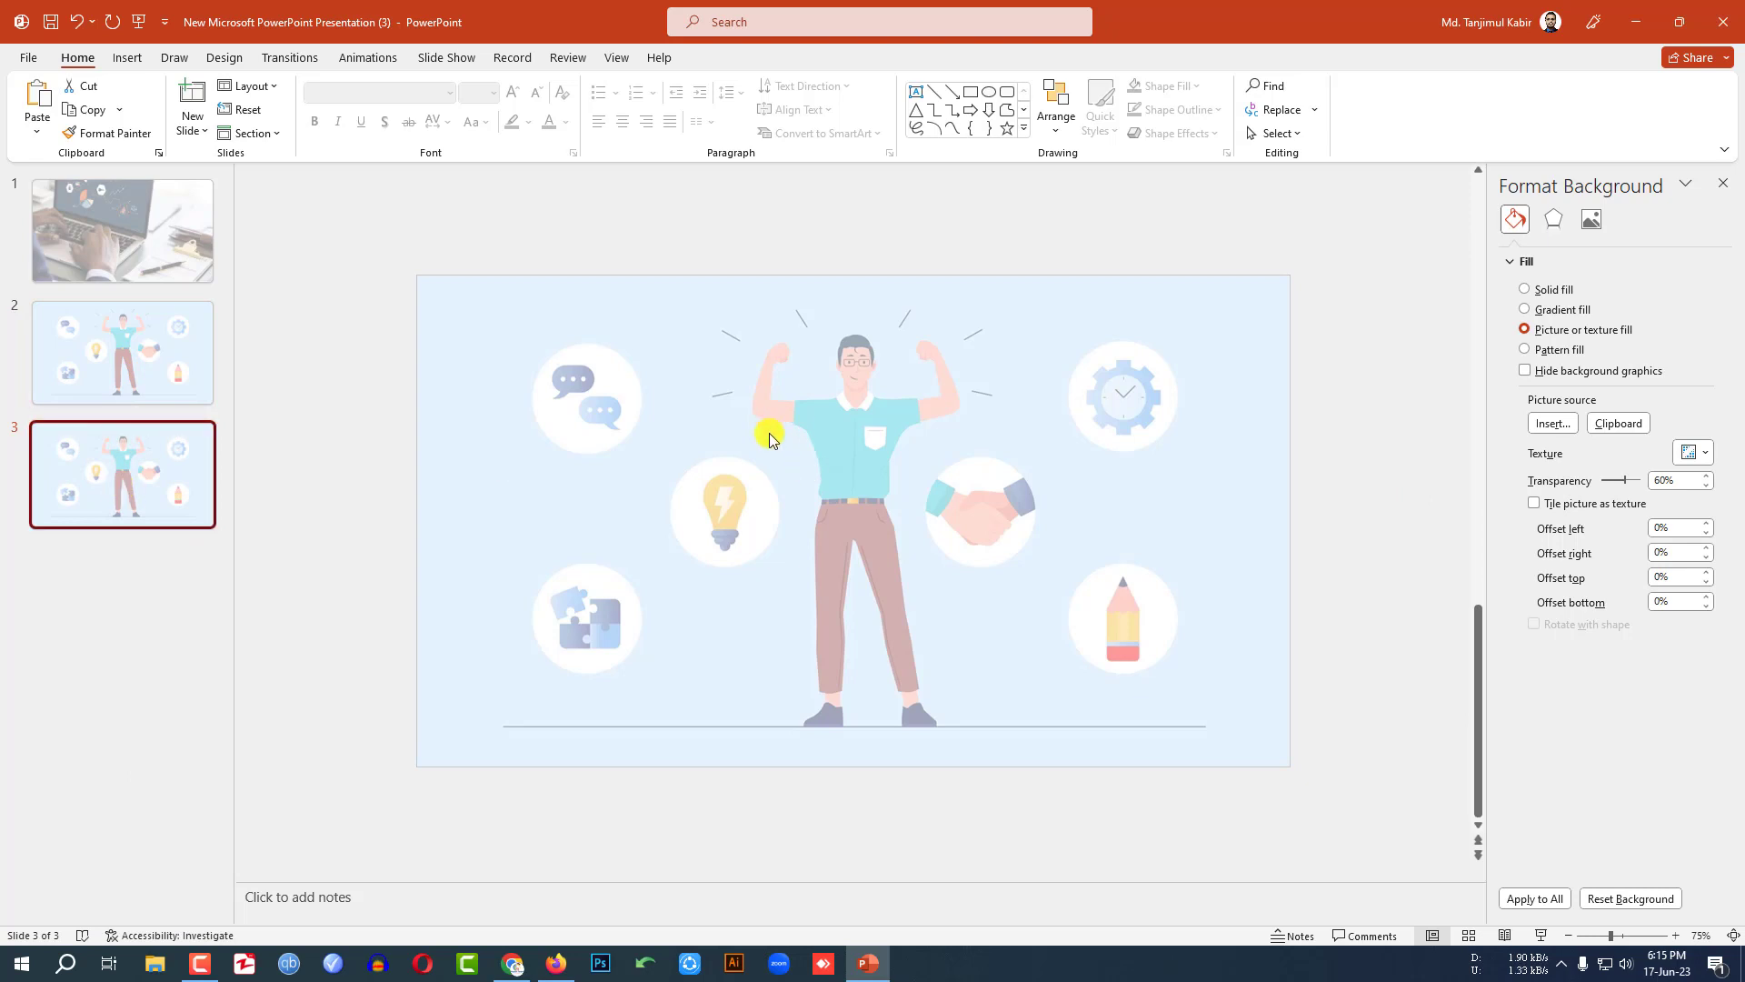
{"action": "left_click", "coordinate": [127, 58]}
{"action": "left_click", "coordinate": [144, 108]}
{"action": "left_click", "coordinate": [173, 184]}
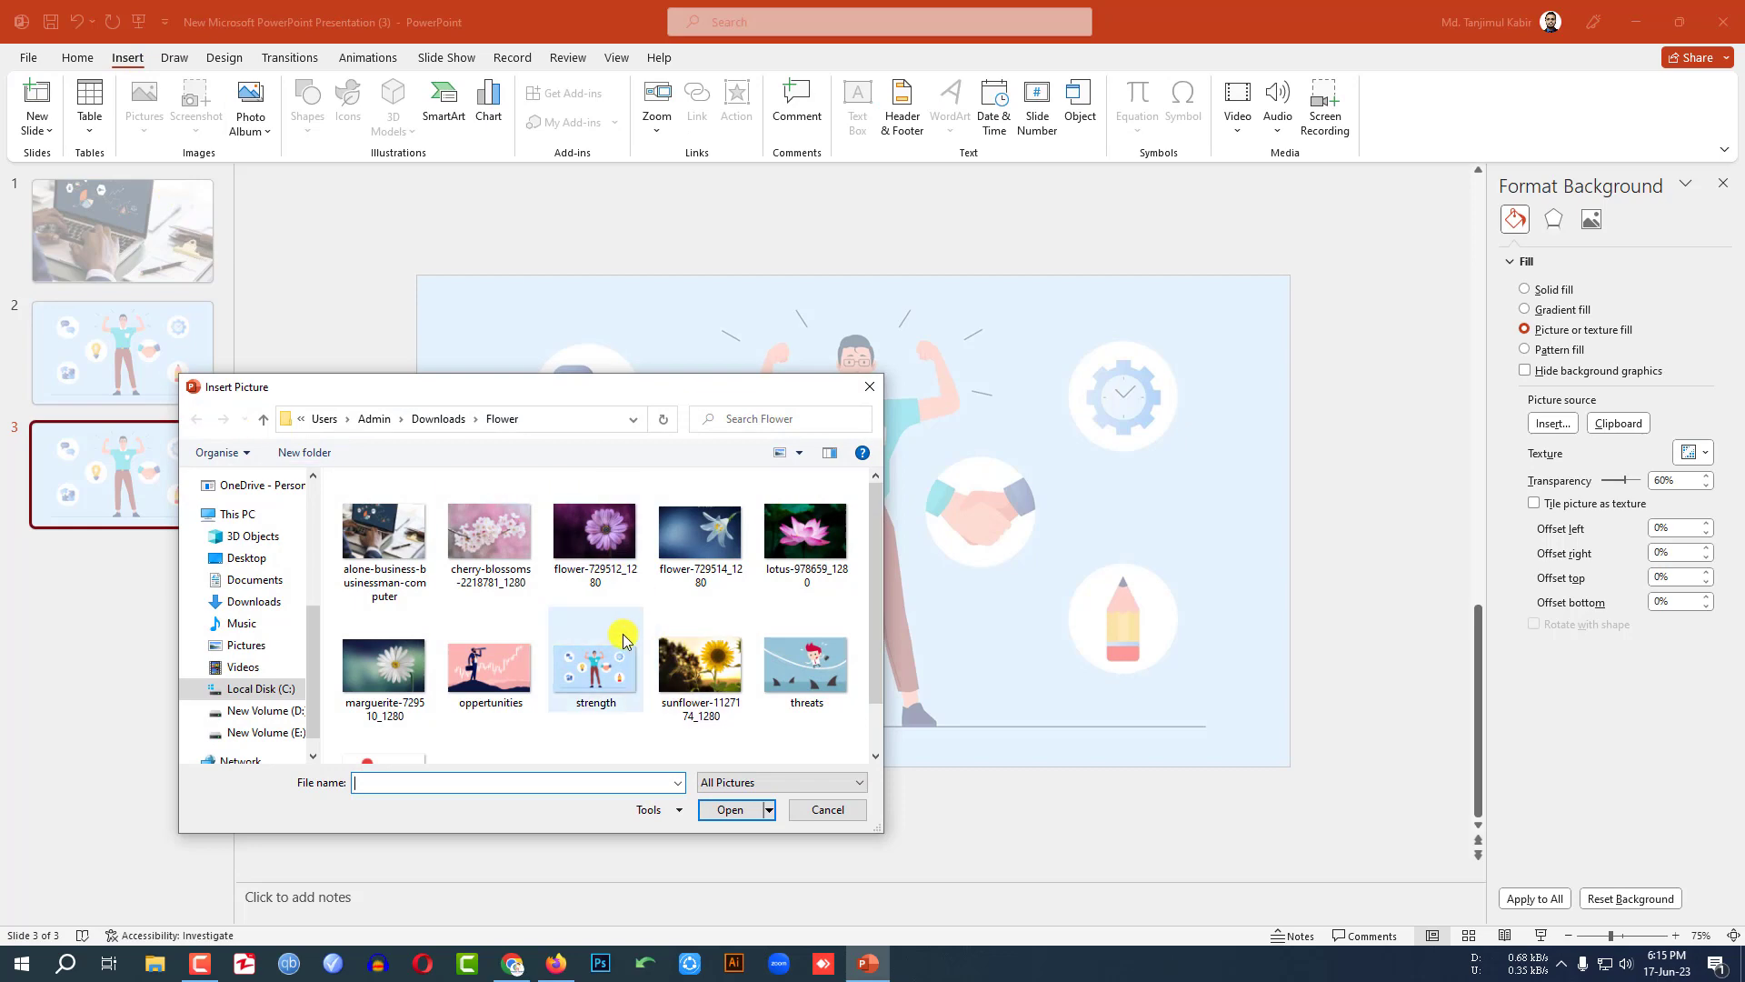
{"action": "scroll", "coordinate": [417, 696], "scroll_direction": "down", "scroll_amount": 1}
{"action": "double_click", "coordinate": [416, 696]}
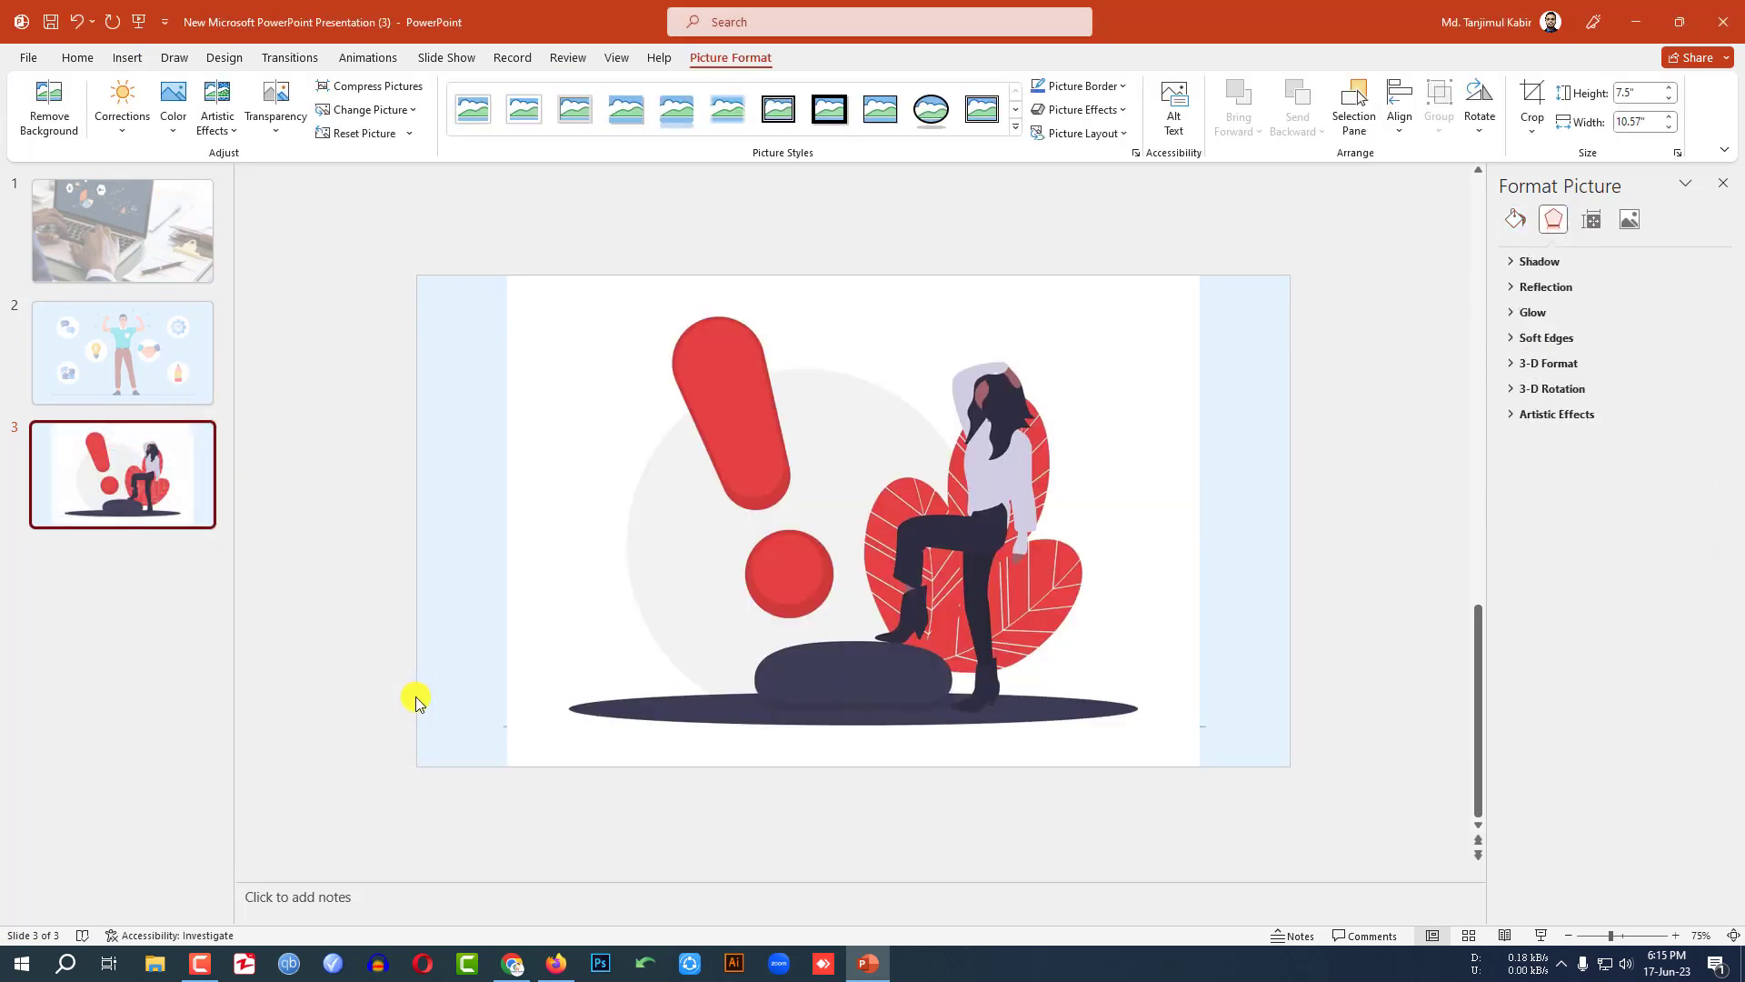
Crop the exclamation-mark picture to 16:9 and enlarge it to fill the slide.
{"action": "left_click", "coordinate": [907, 467]}
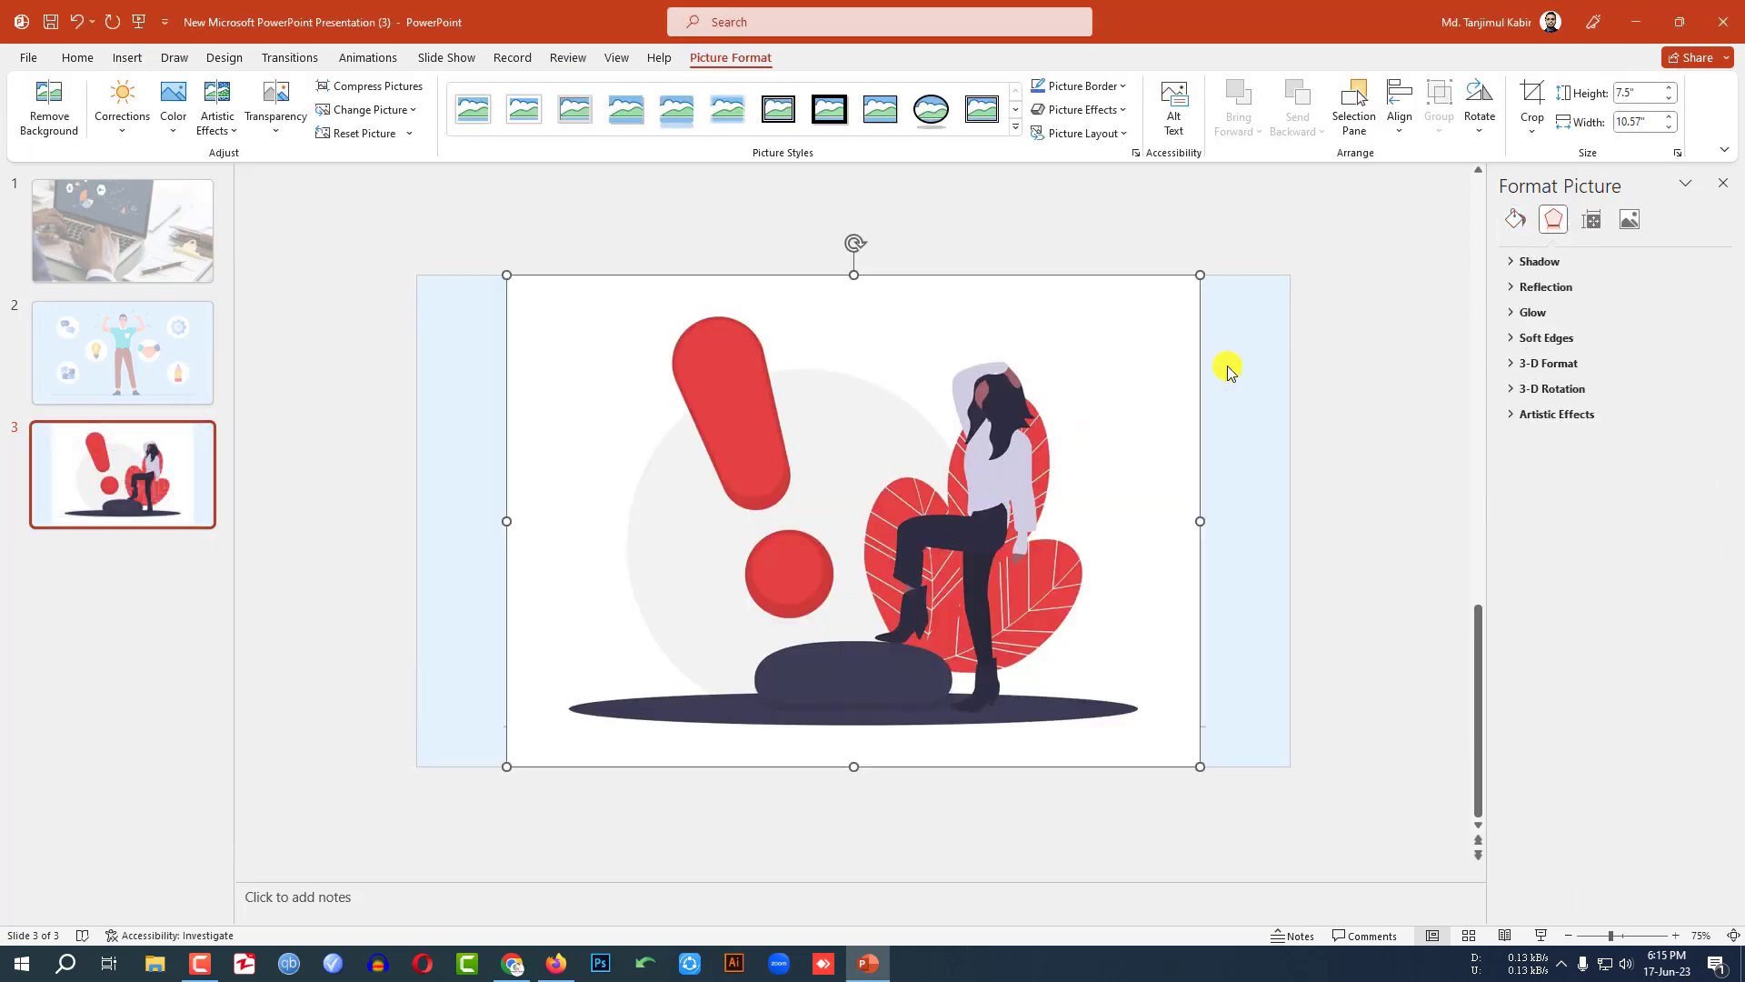
{"action": "left_click", "coordinate": [1533, 123]}
{"action": "mouse_move", "coordinate": [1579, 208]}
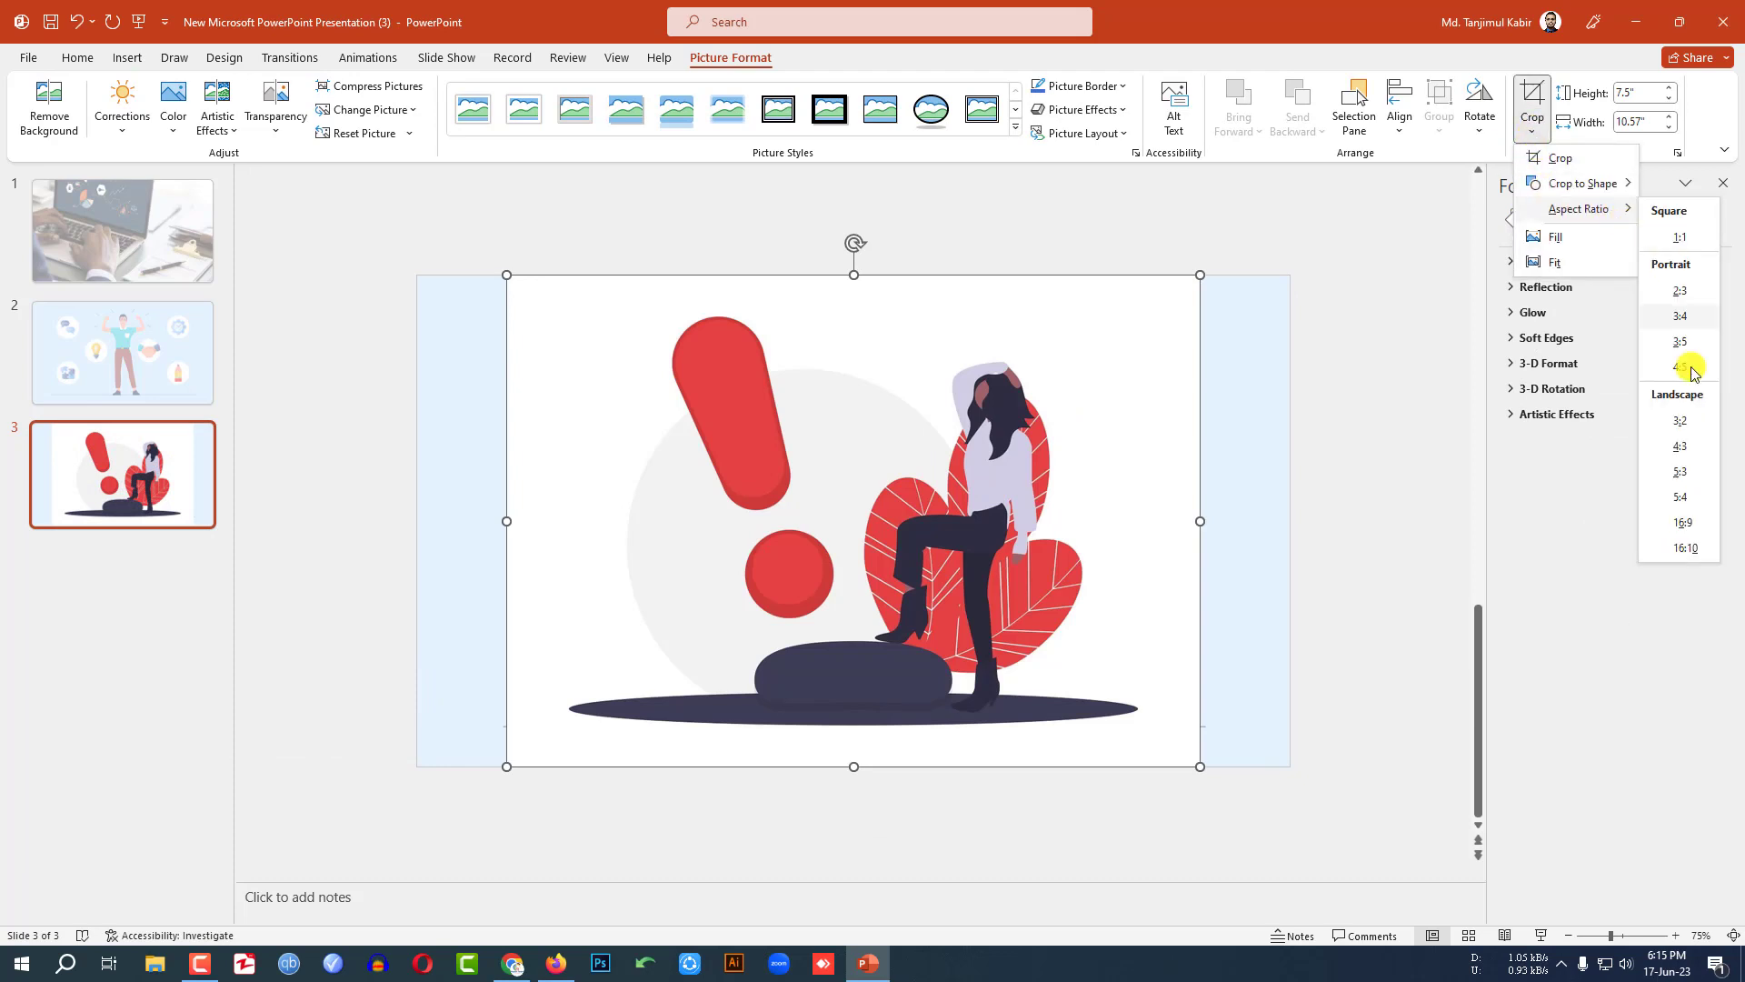
{"action": "left_click", "coordinate": [1681, 526]}
{"action": "left_click", "coordinate": [1326, 460]}
{"action": "left_click", "coordinate": [994, 448]}
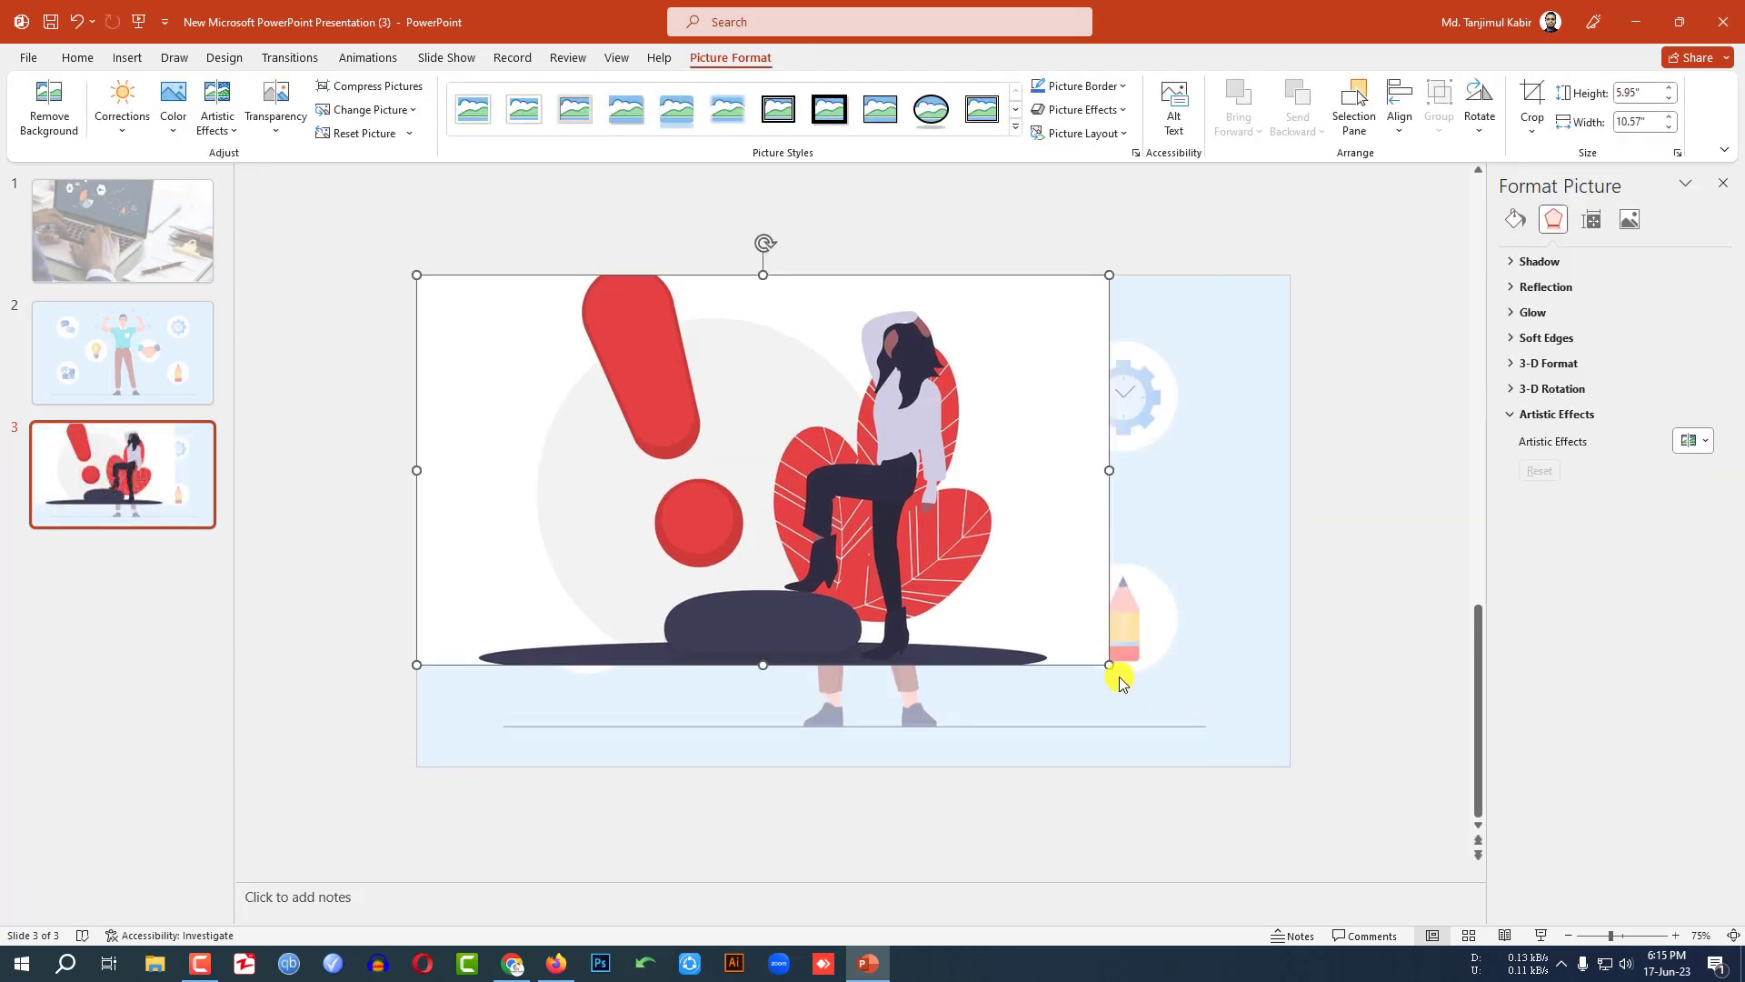
{"action": "left_click_drag", "start_coordinate": [1130, 674], "coordinate": [1263, 765]}
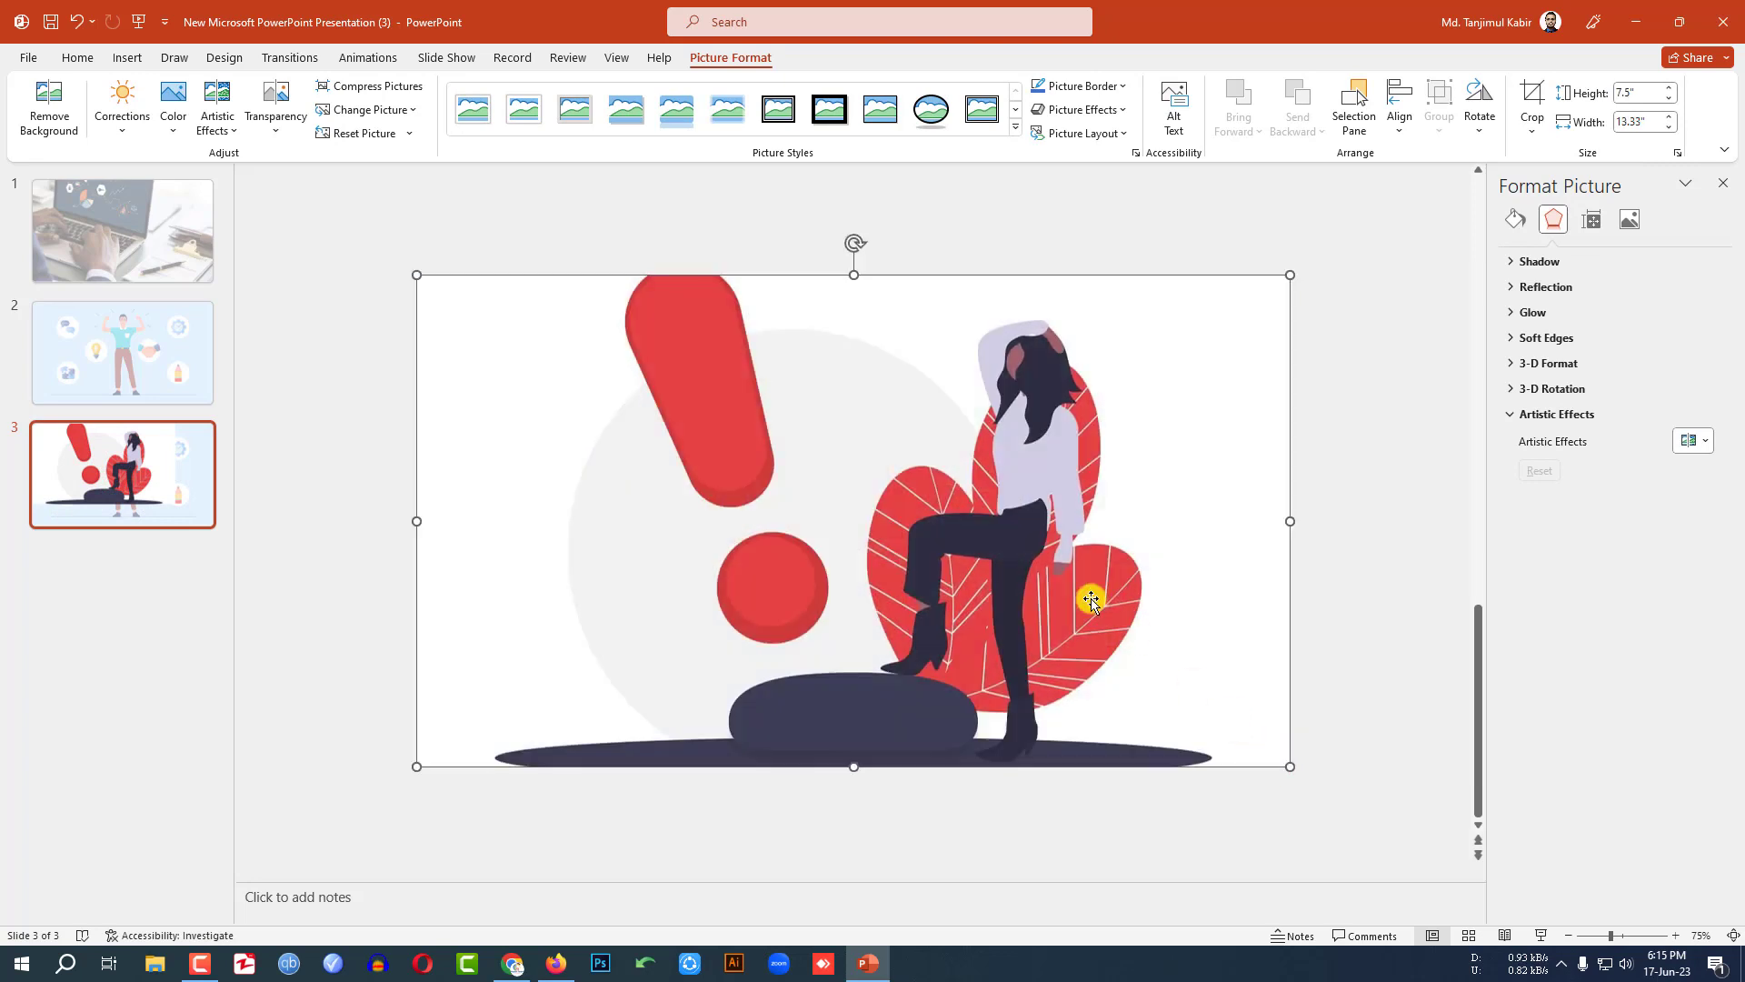
Cut the picture and use it from the clipboard as slide 3's background fill.
{"action": "key", "text": "Delete"}
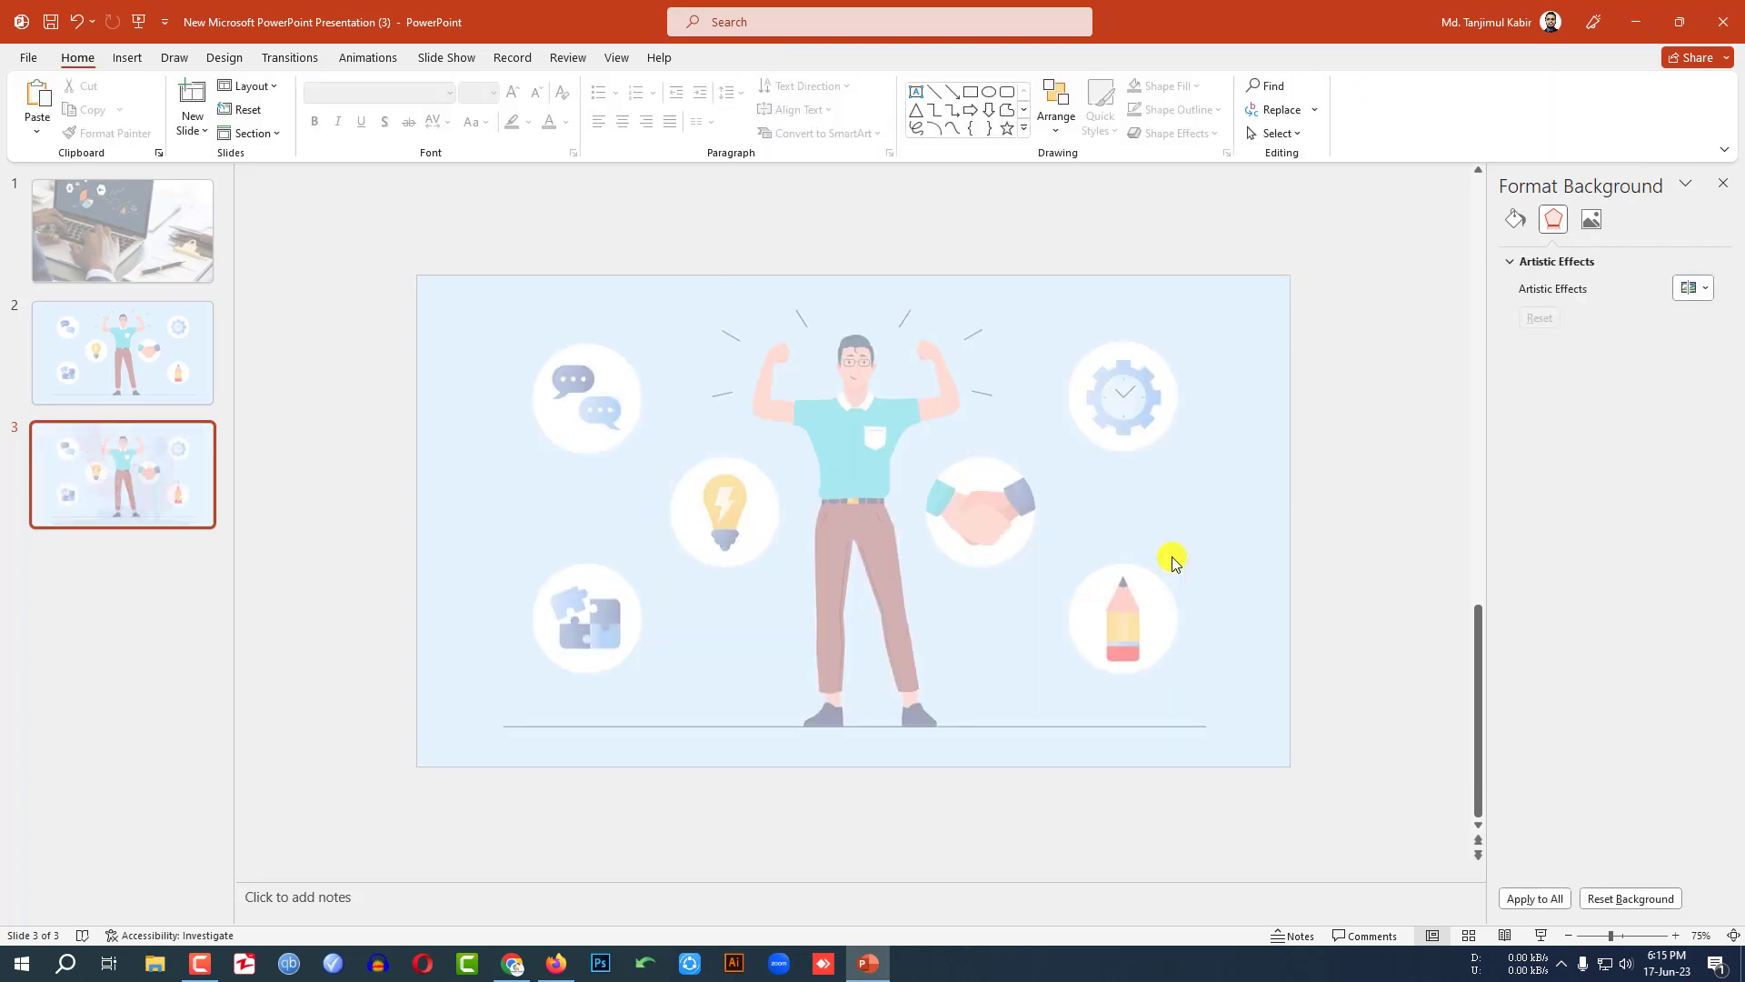
{"action": "left_click", "coordinate": [1515, 221]}
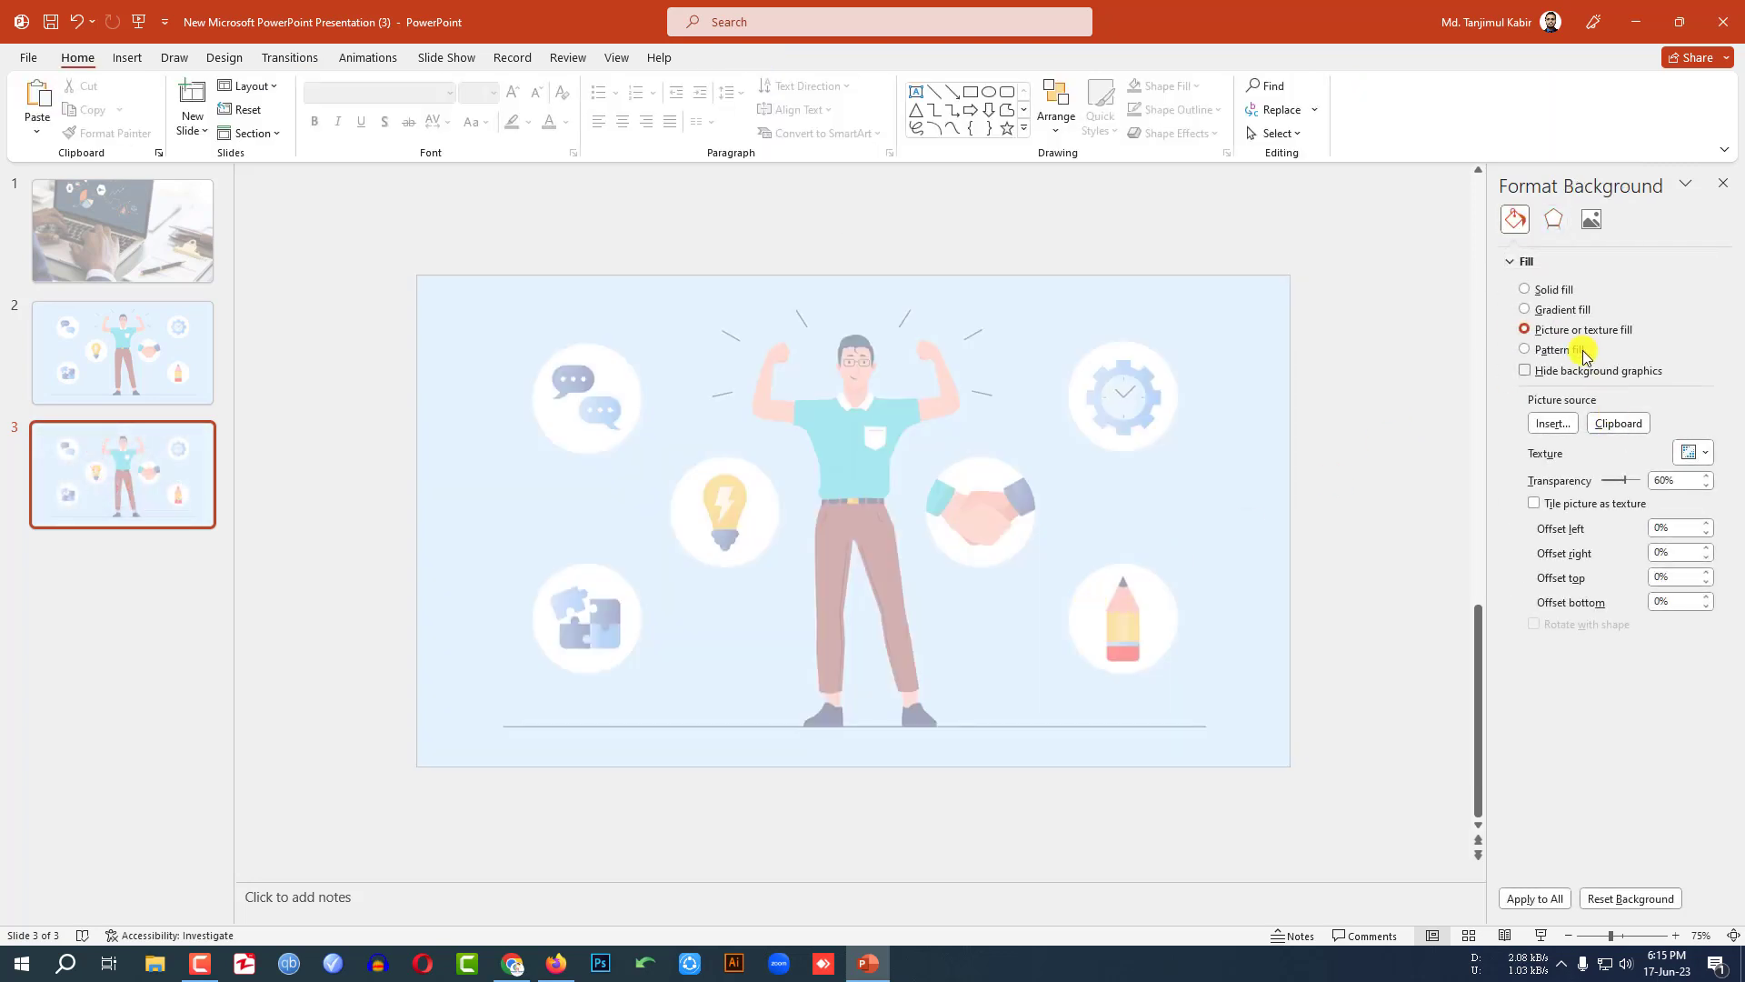
{"action": "left_click", "coordinate": [1617, 424]}
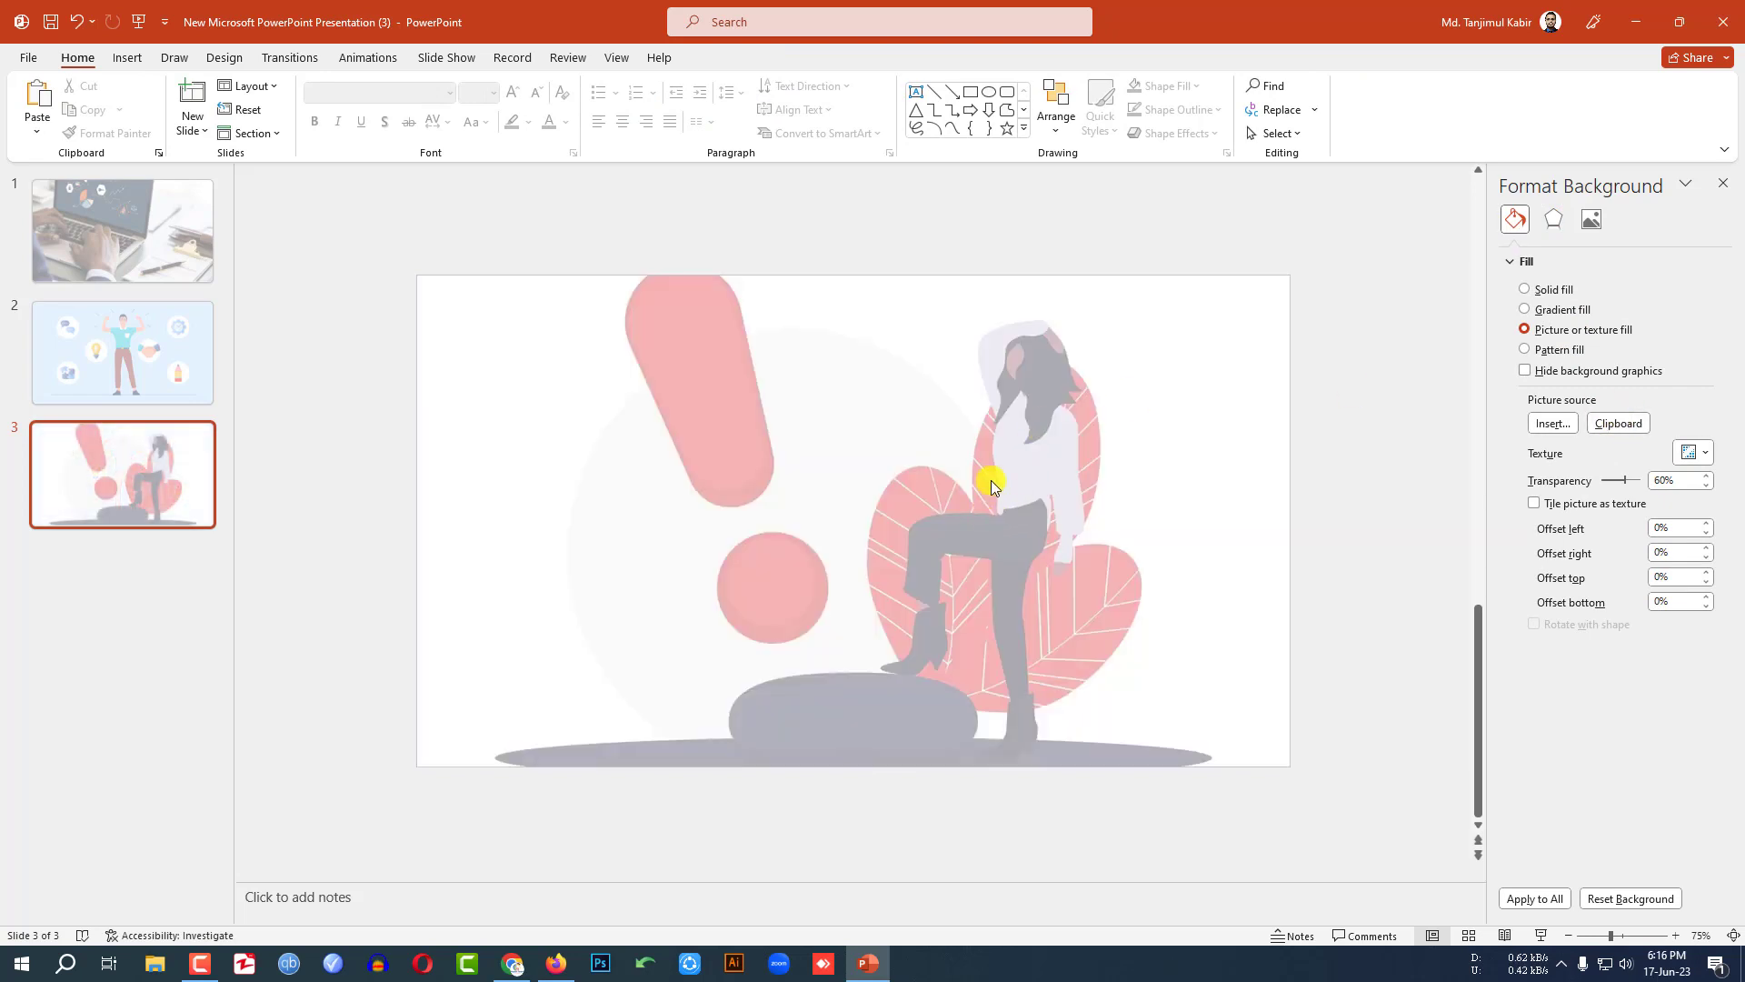
Duplicate slide 3 as slide 4 and insert the oppertunities image.
{"action": "right_click", "coordinate": [140, 478]}
{"action": "left_click", "coordinate": [202, 558]}
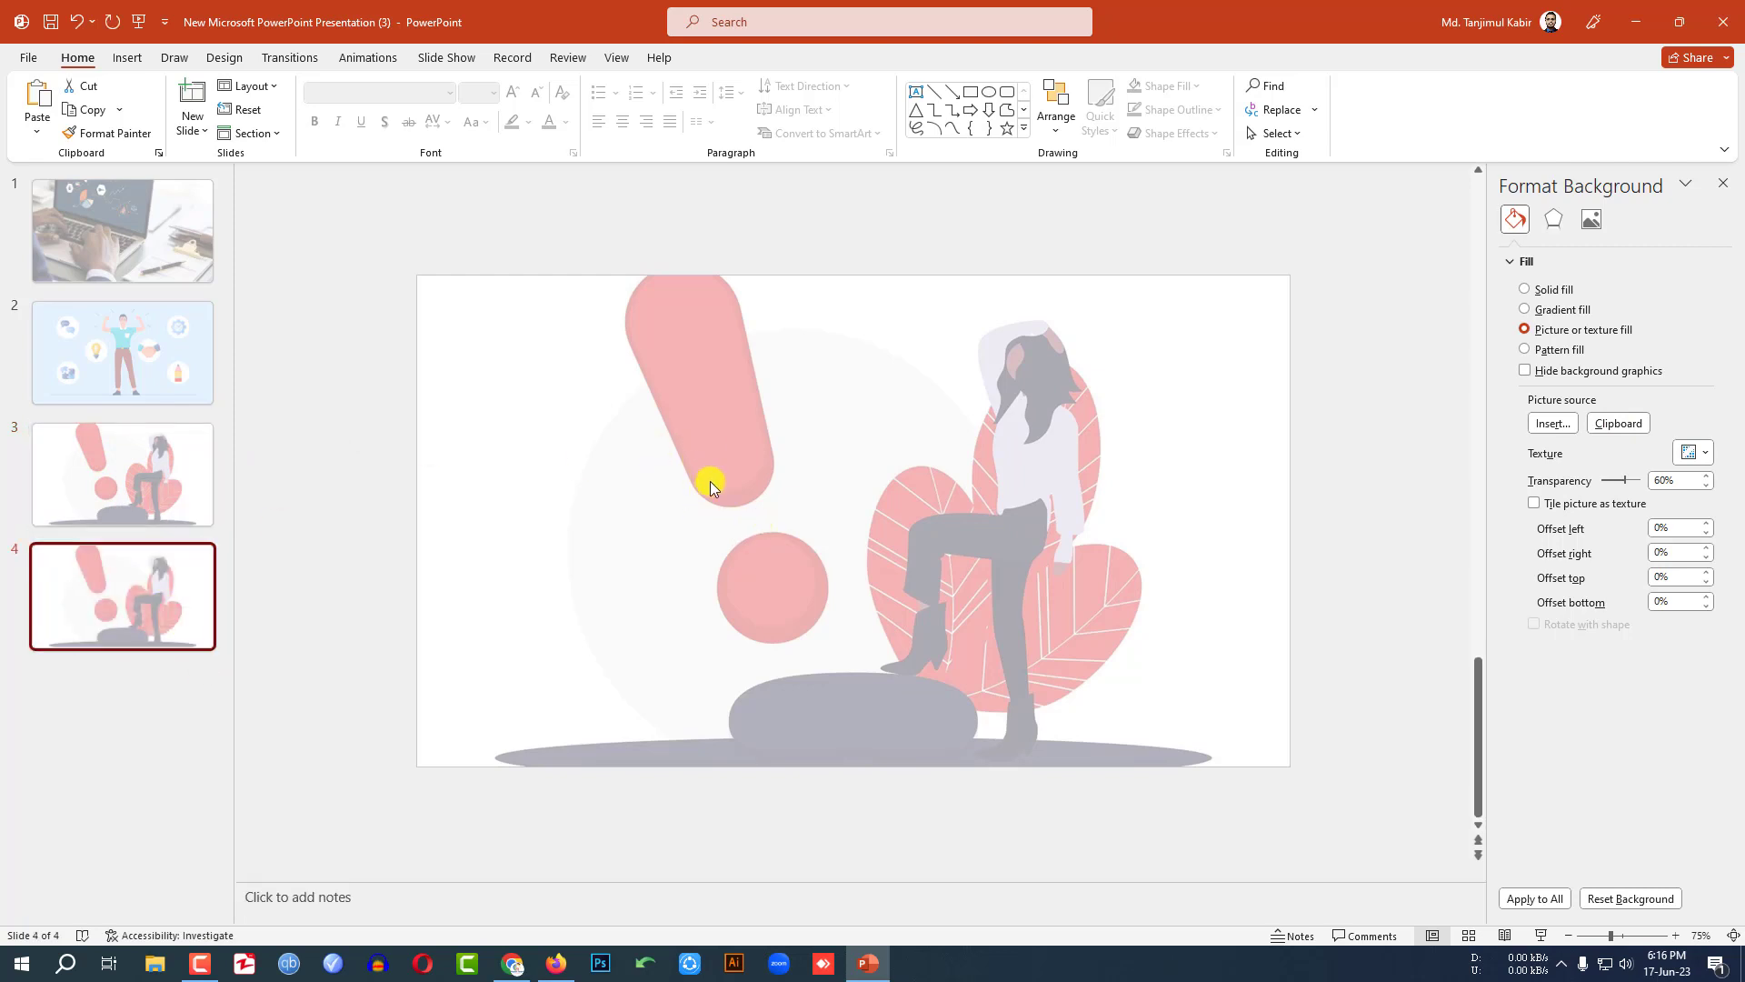
{"action": "left_click", "coordinate": [128, 59]}
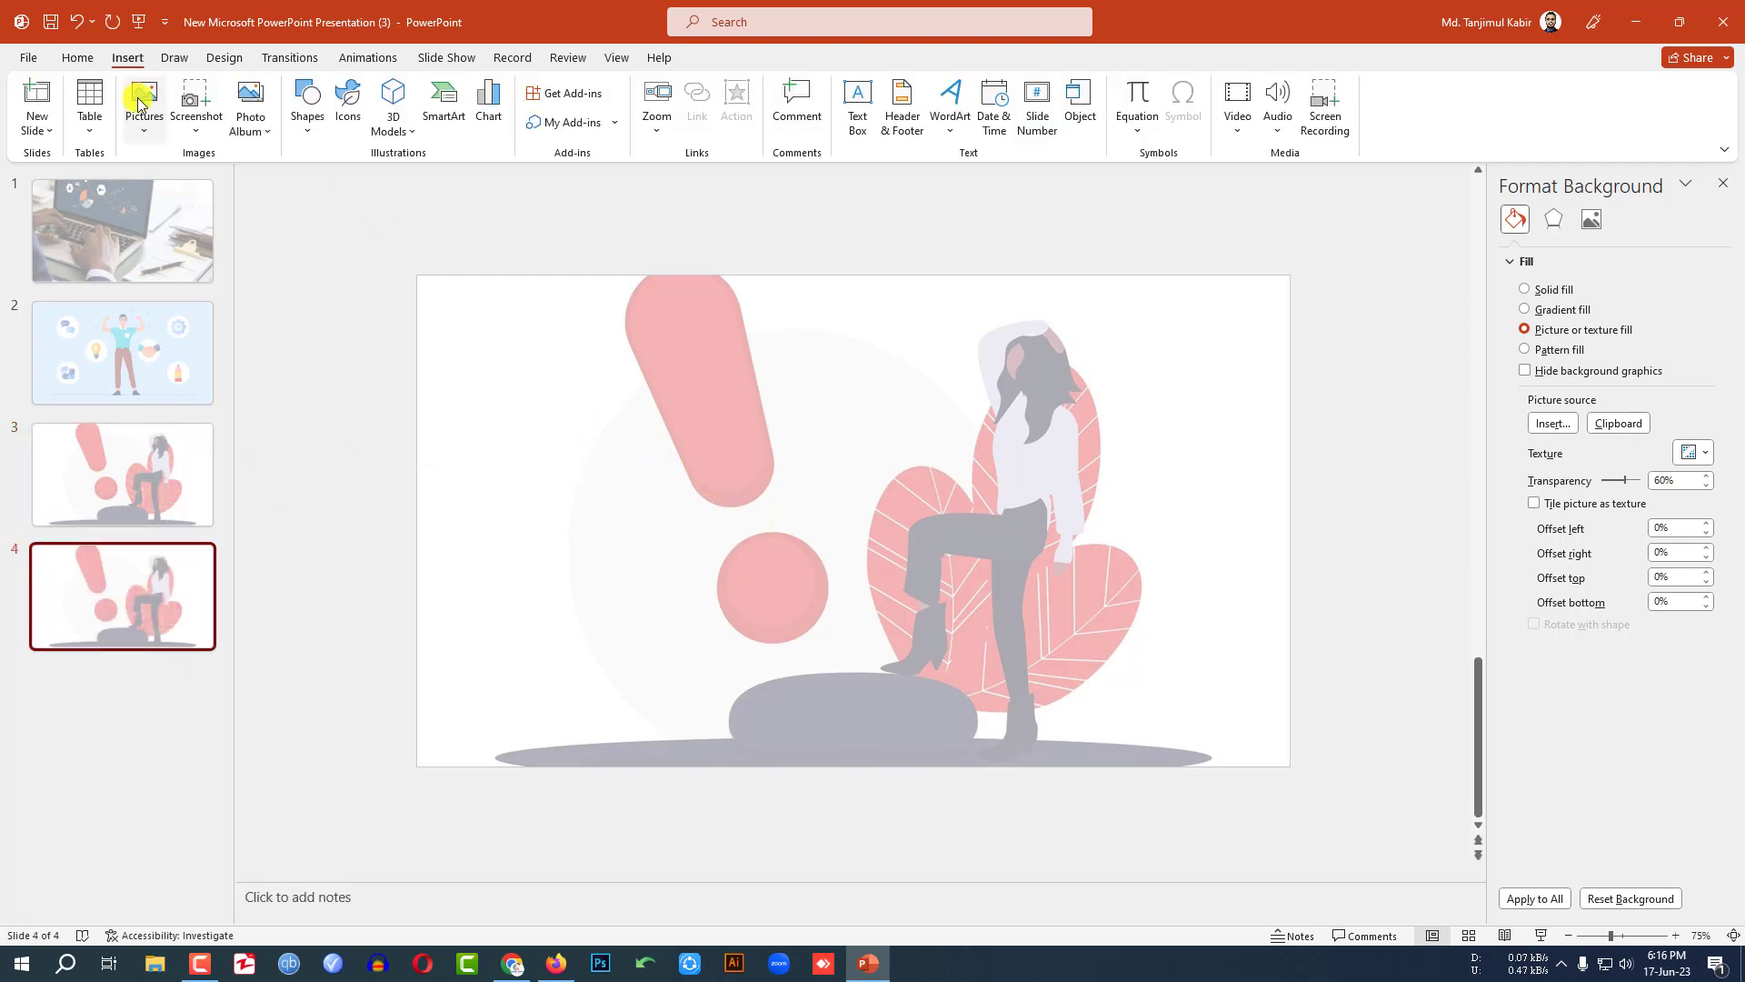
{"action": "left_click", "coordinate": [144, 104]}
{"action": "left_click", "coordinate": [168, 183]}
{"action": "double_click", "coordinate": [502, 670]}
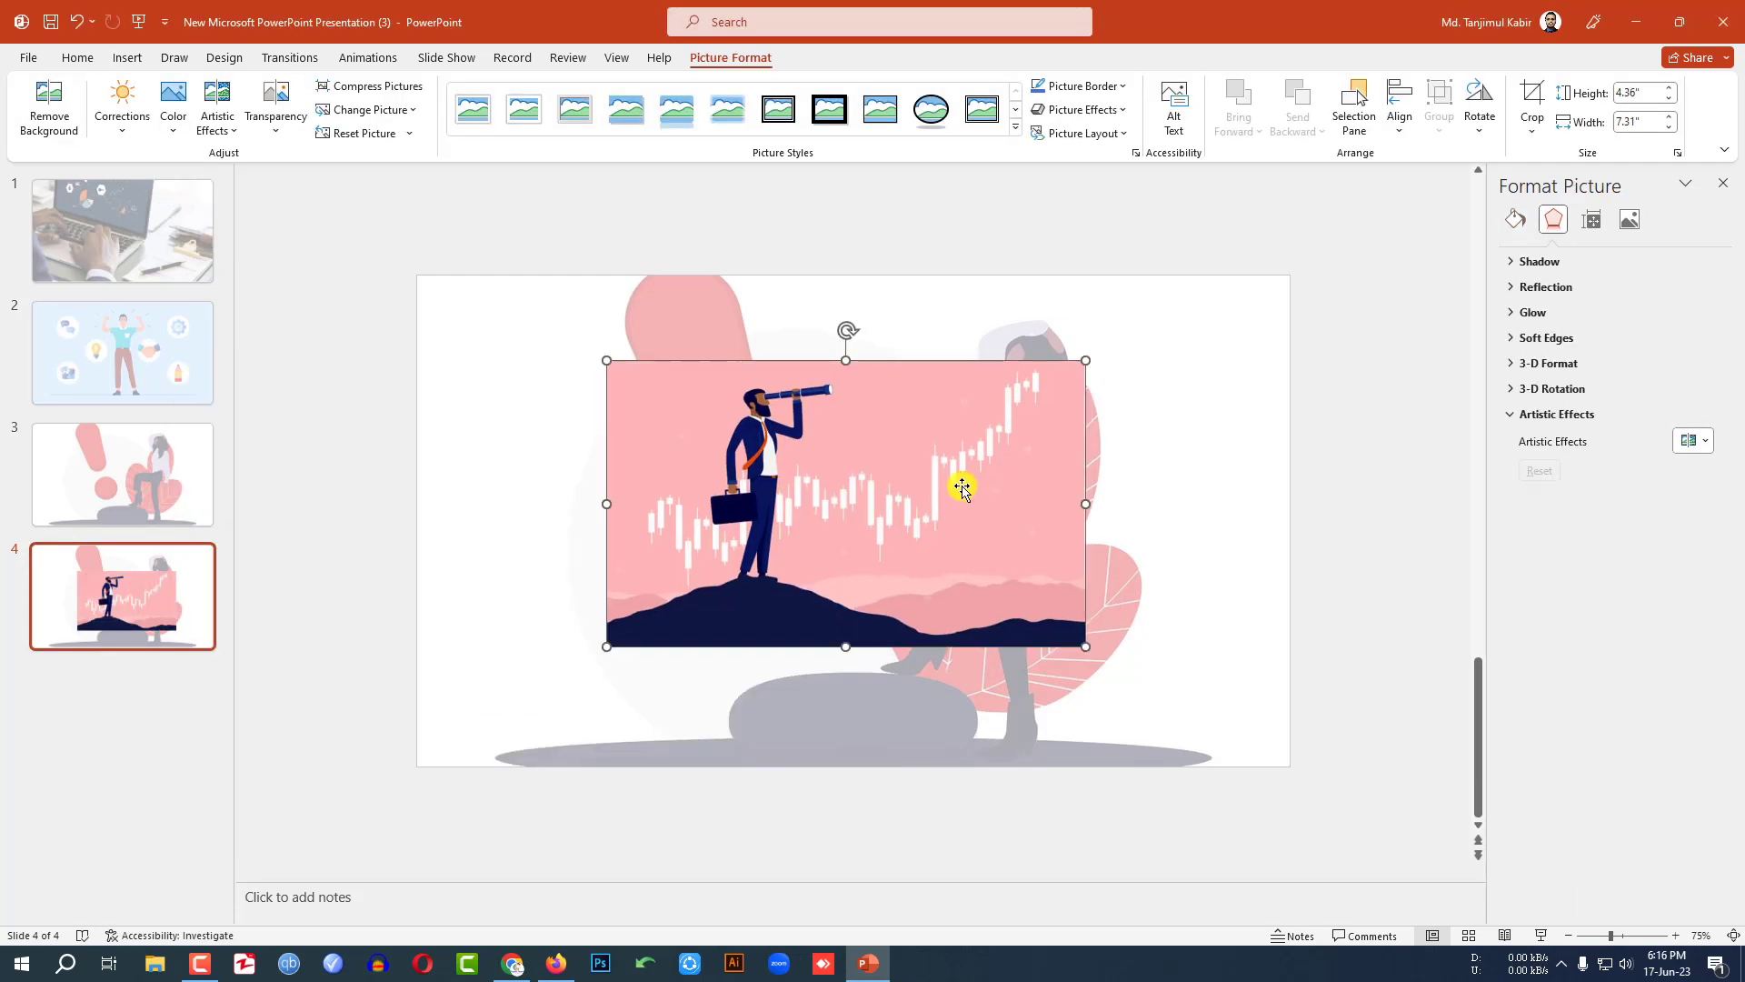
Crop the businessman-with-telescope picture to 16:9 and stretch it to fill the slide.
{"action": "left_click_drag", "start_coordinate": [856, 498], "coordinate": [666, 413]}
{"action": "left_click_drag", "start_coordinate": [896, 561], "coordinate": [1238, 765]}
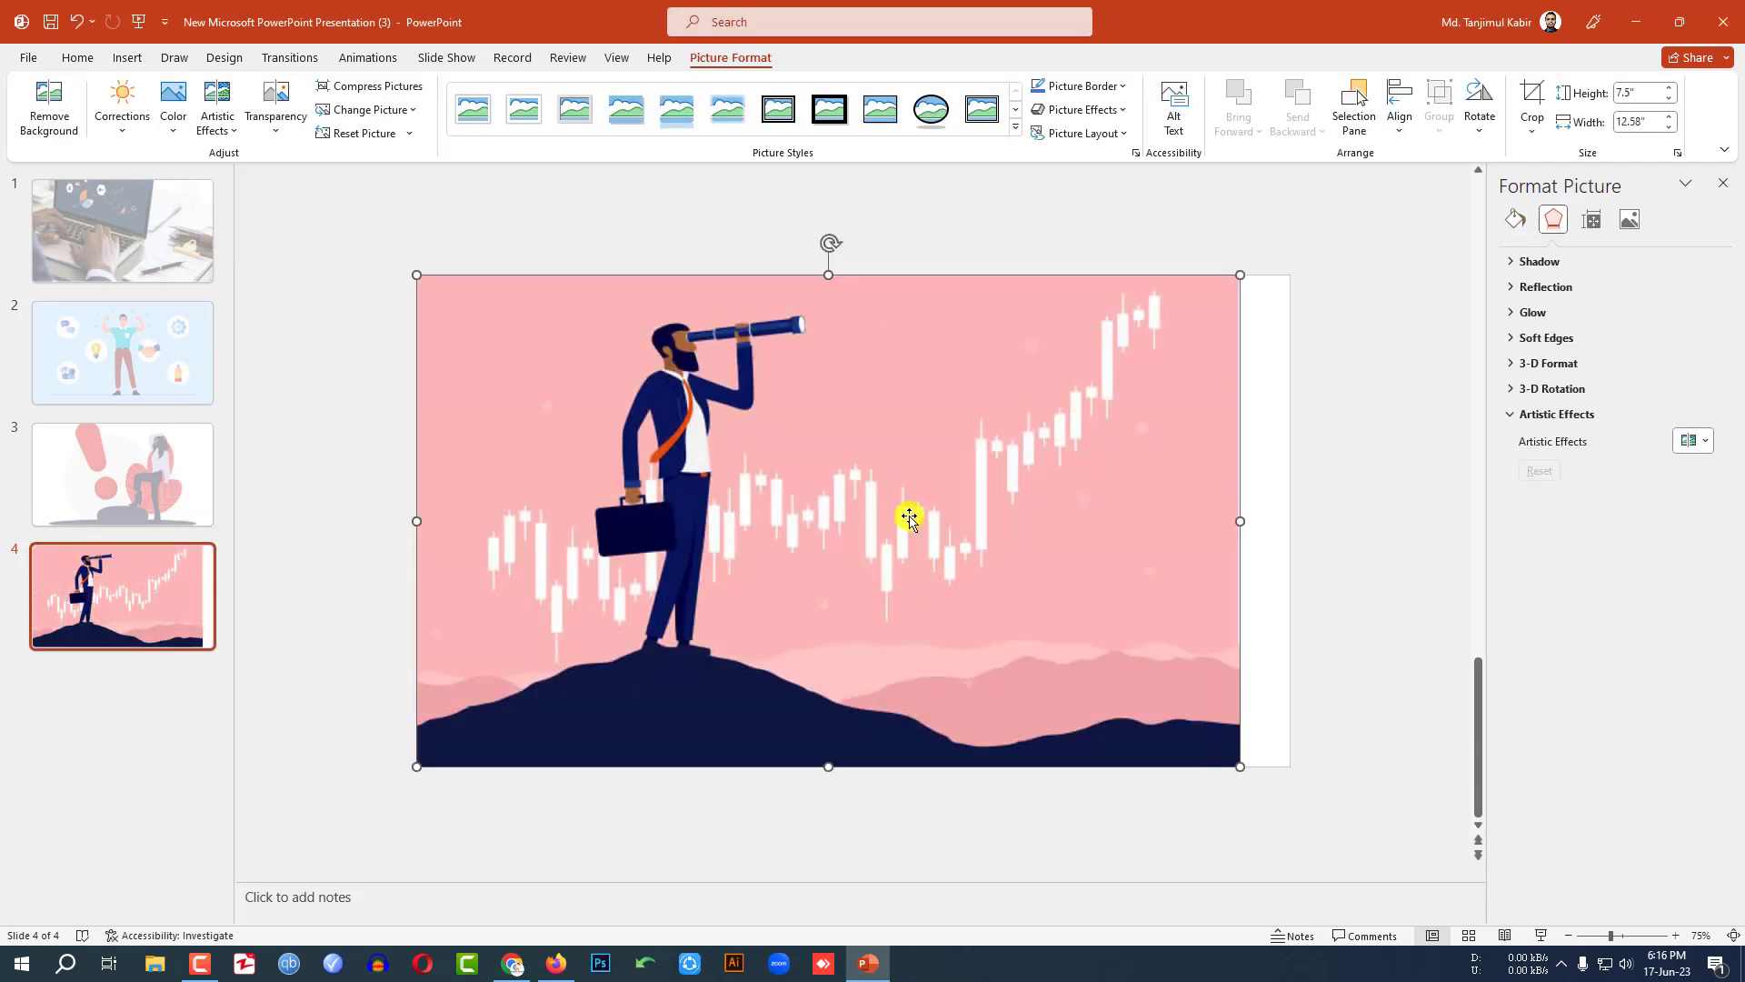
{"action": "left_click", "coordinate": [1533, 127]}
{"action": "mouse_move", "coordinate": [1572, 209]}
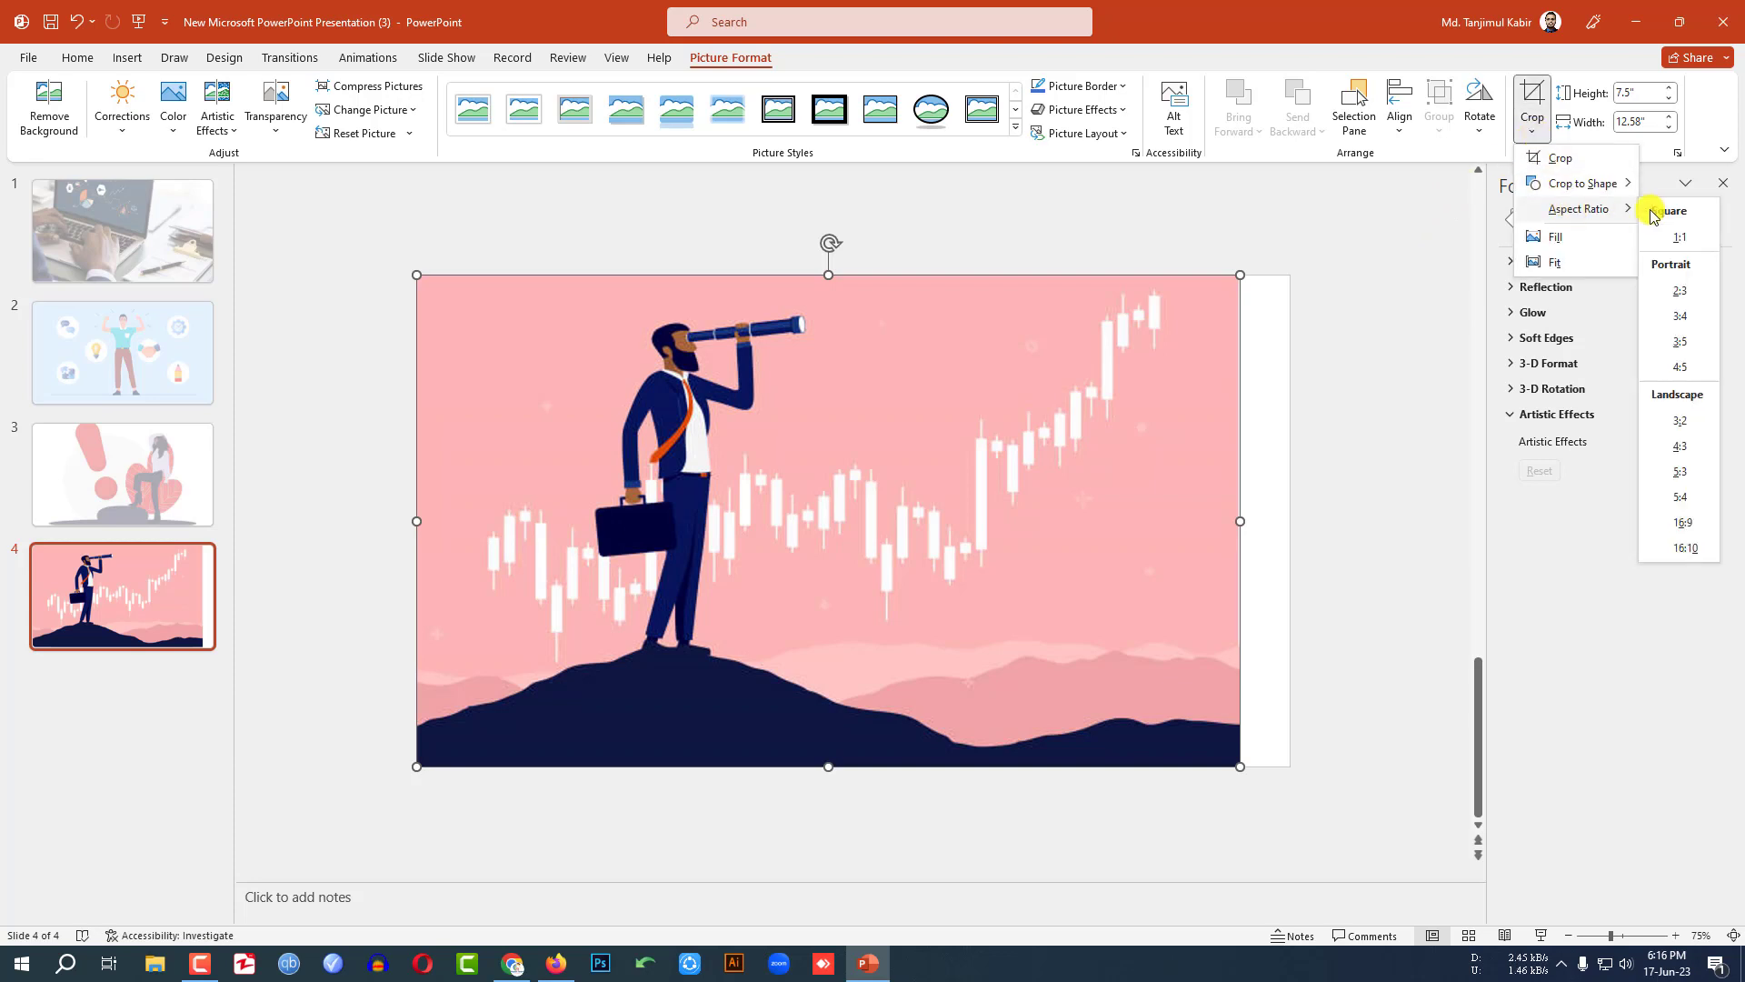
{"action": "left_click", "coordinate": [1690, 522]}
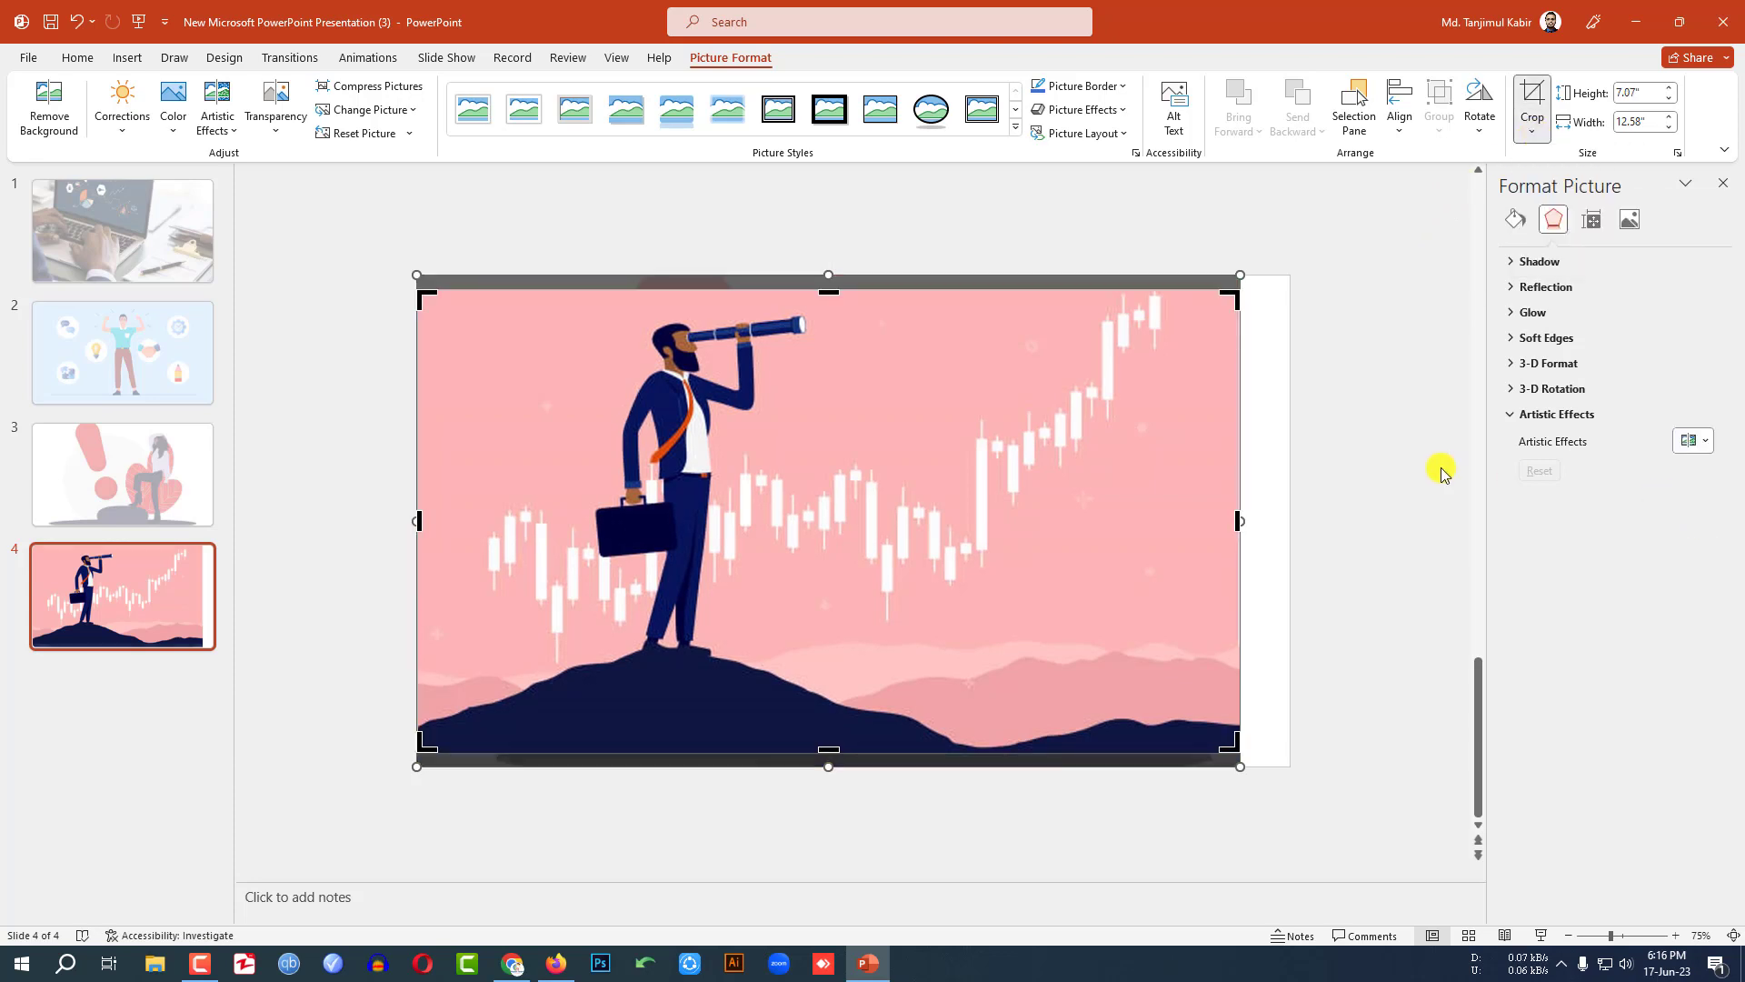
{"action": "left_click", "coordinate": [1344, 435]}
{"action": "left_click", "coordinate": [1043, 464]}
{"action": "left_click_drag", "start_coordinate": [1239, 753], "coordinate": [1289, 766]}
Cut the businessman picture and make it slide 4's 60% transparent background fill.
{"action": "key", "text": "Delete"}
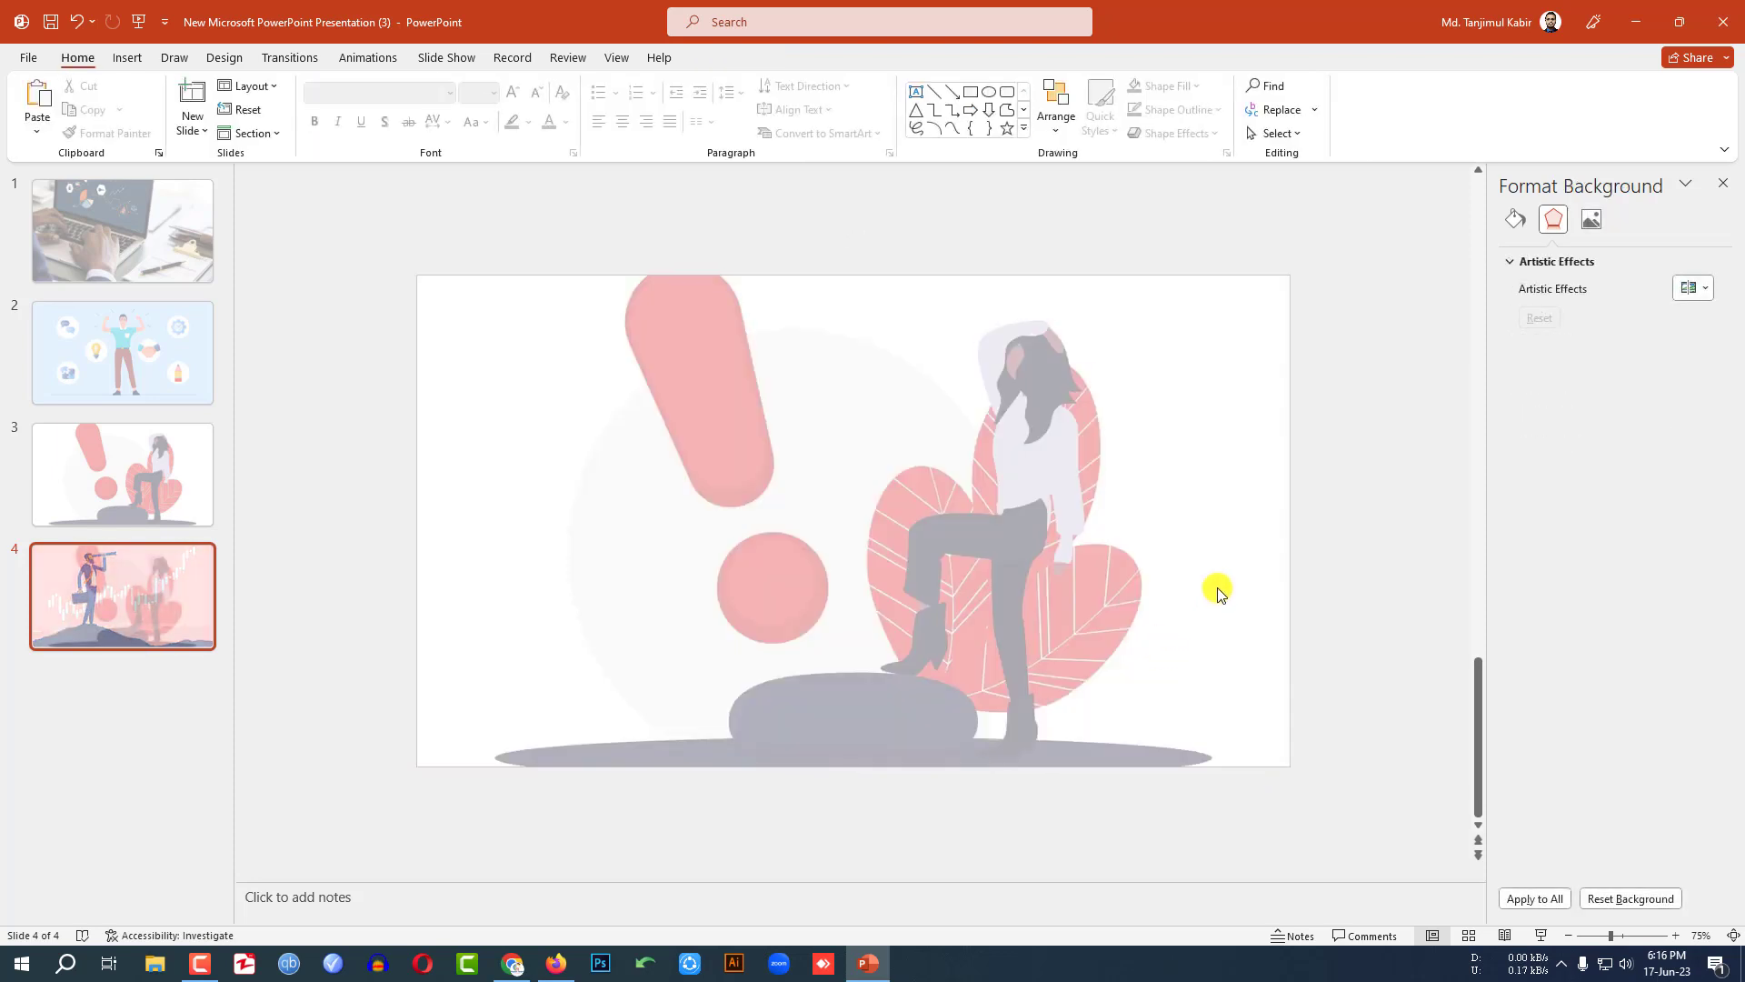
{"action": "left_click", "coordinate": [1514, 220]}
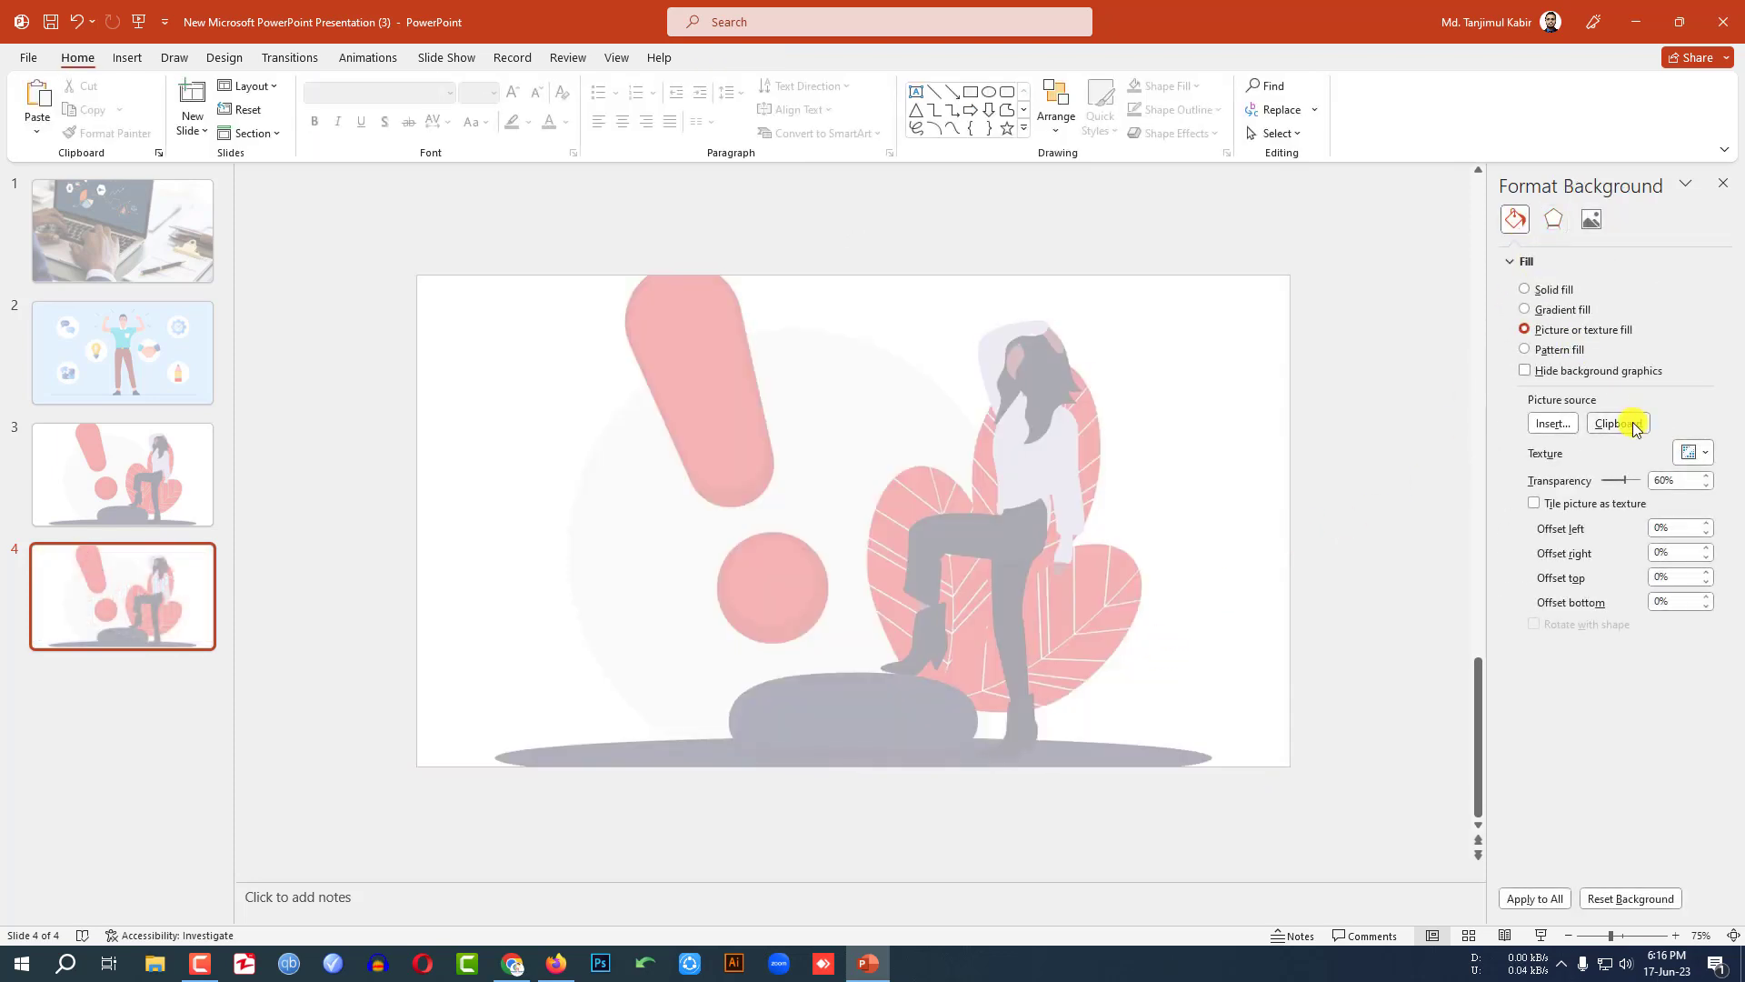
{"action": "left_click", "coordinate": [1617, 423]}
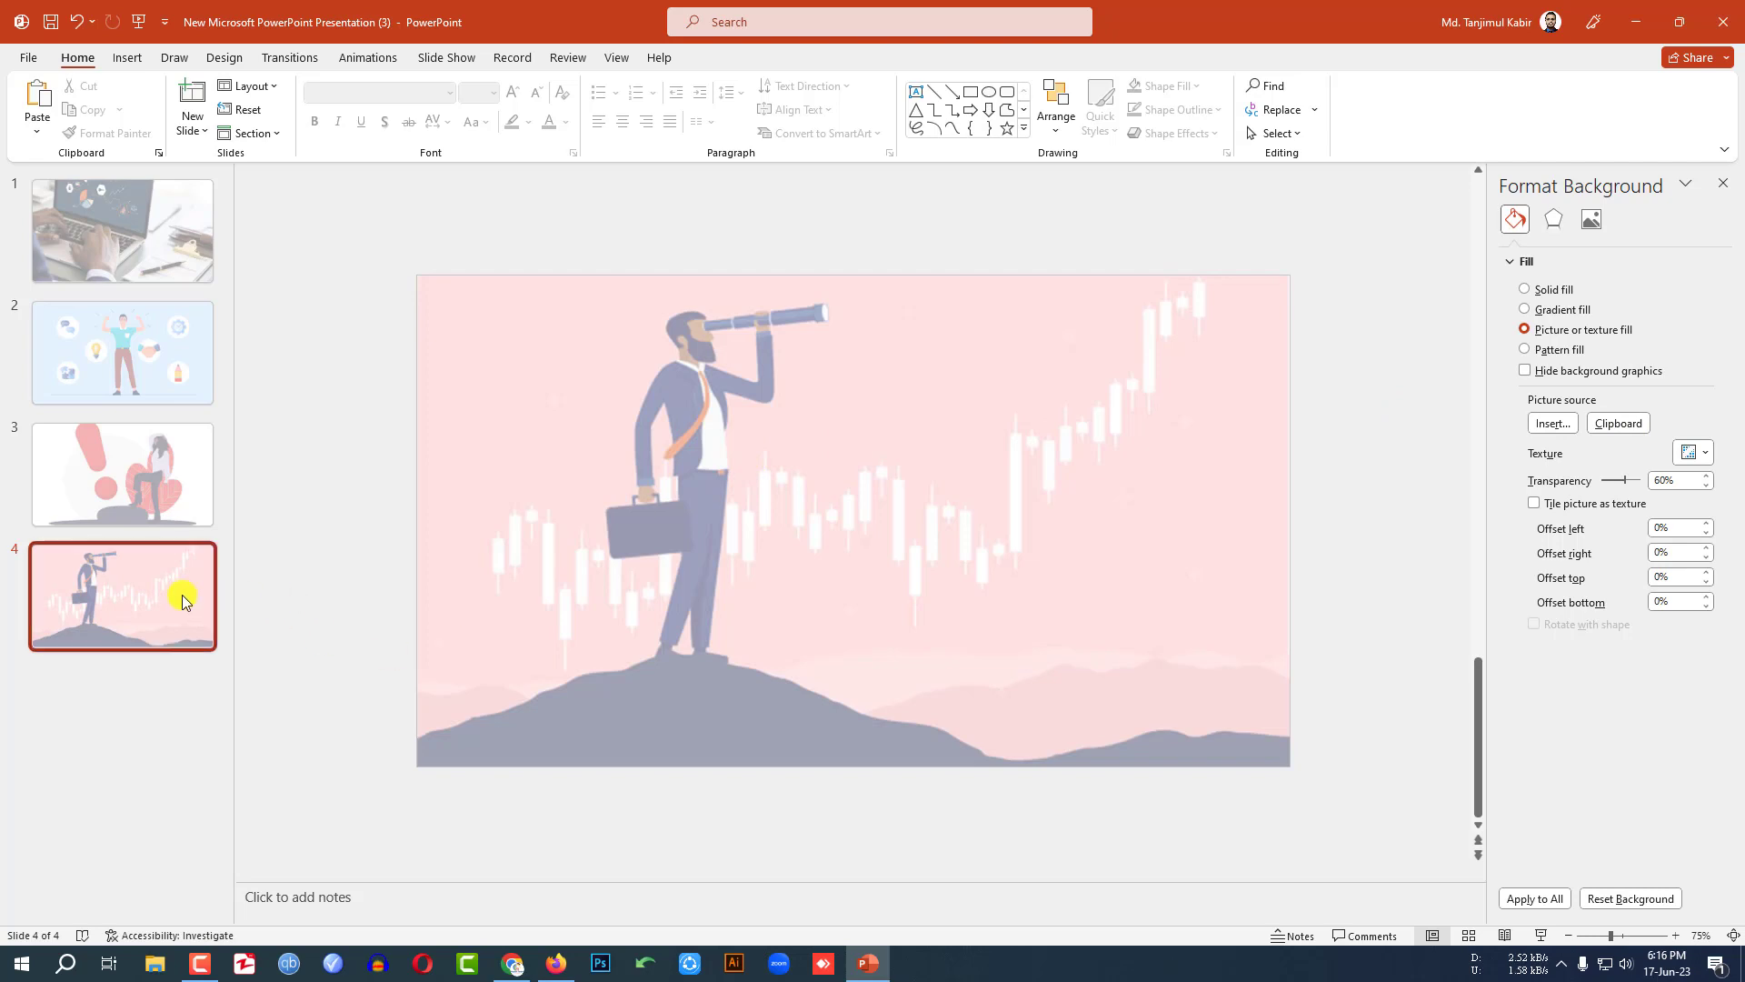
{"action": "right_click", "coordinate": [147, 591]}
Duplicate slide 4 as slide 5 and insert the threats image.
{"action": "left_click", "coordinate": [218, 366]}
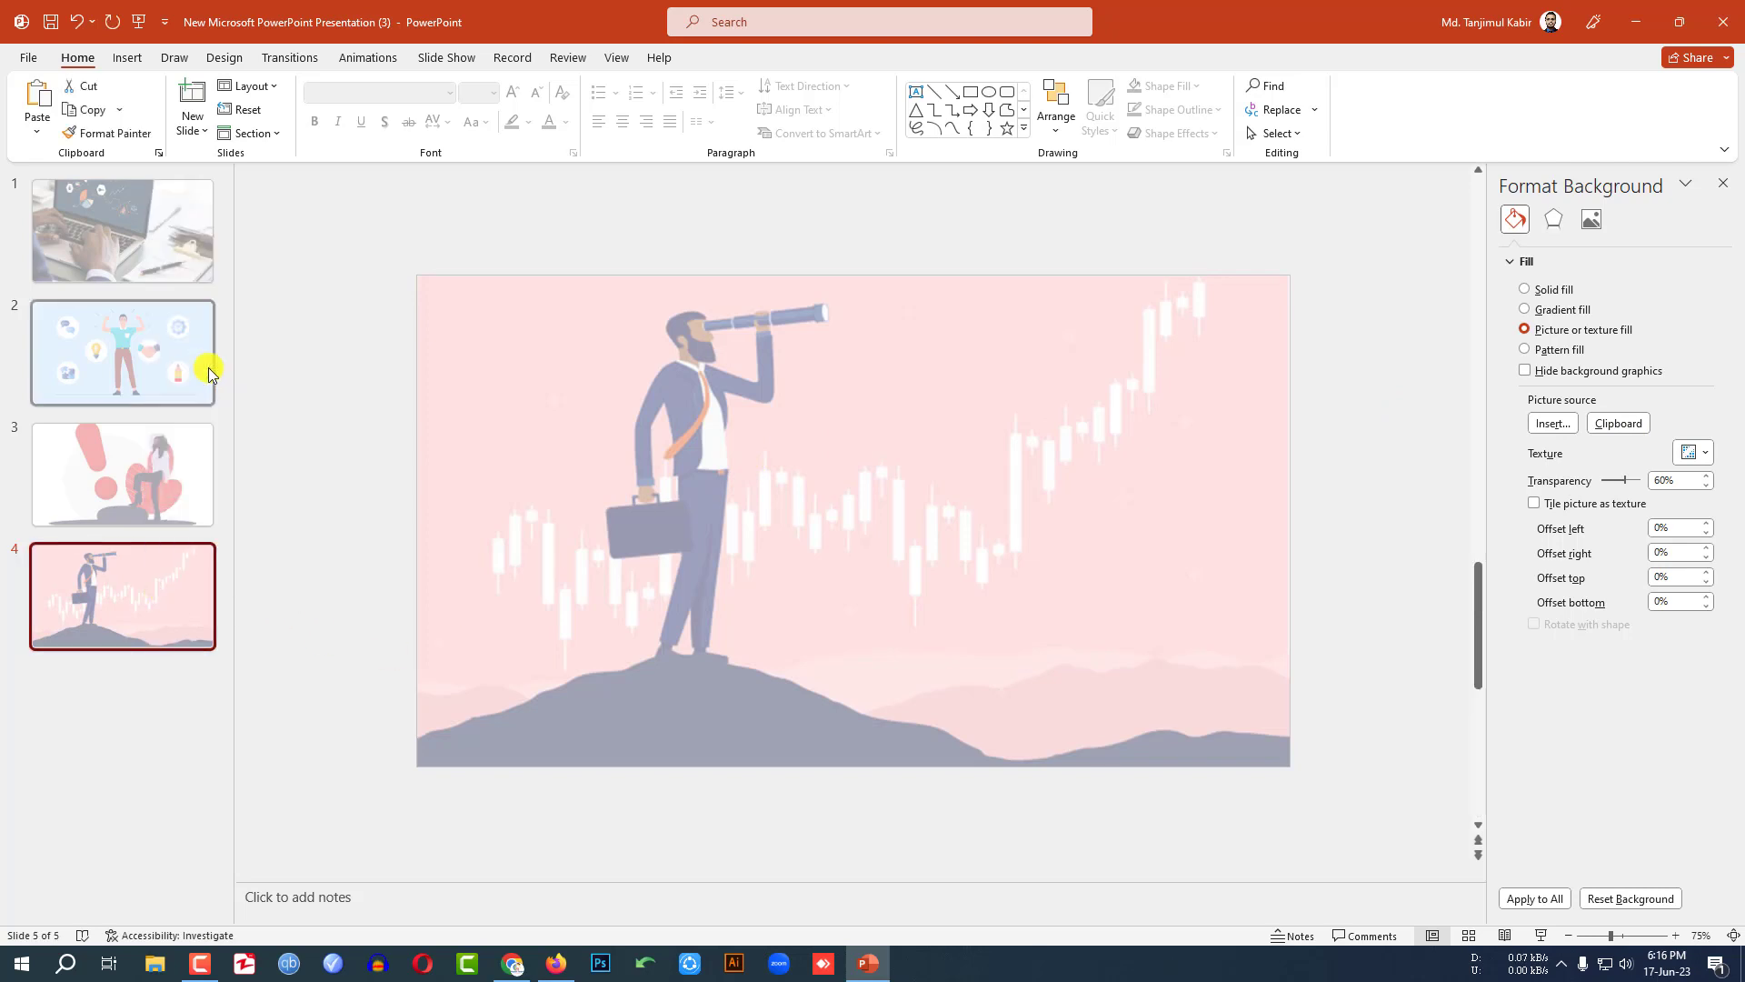
{"action": "left_click", "coordinate": [127, 57]}
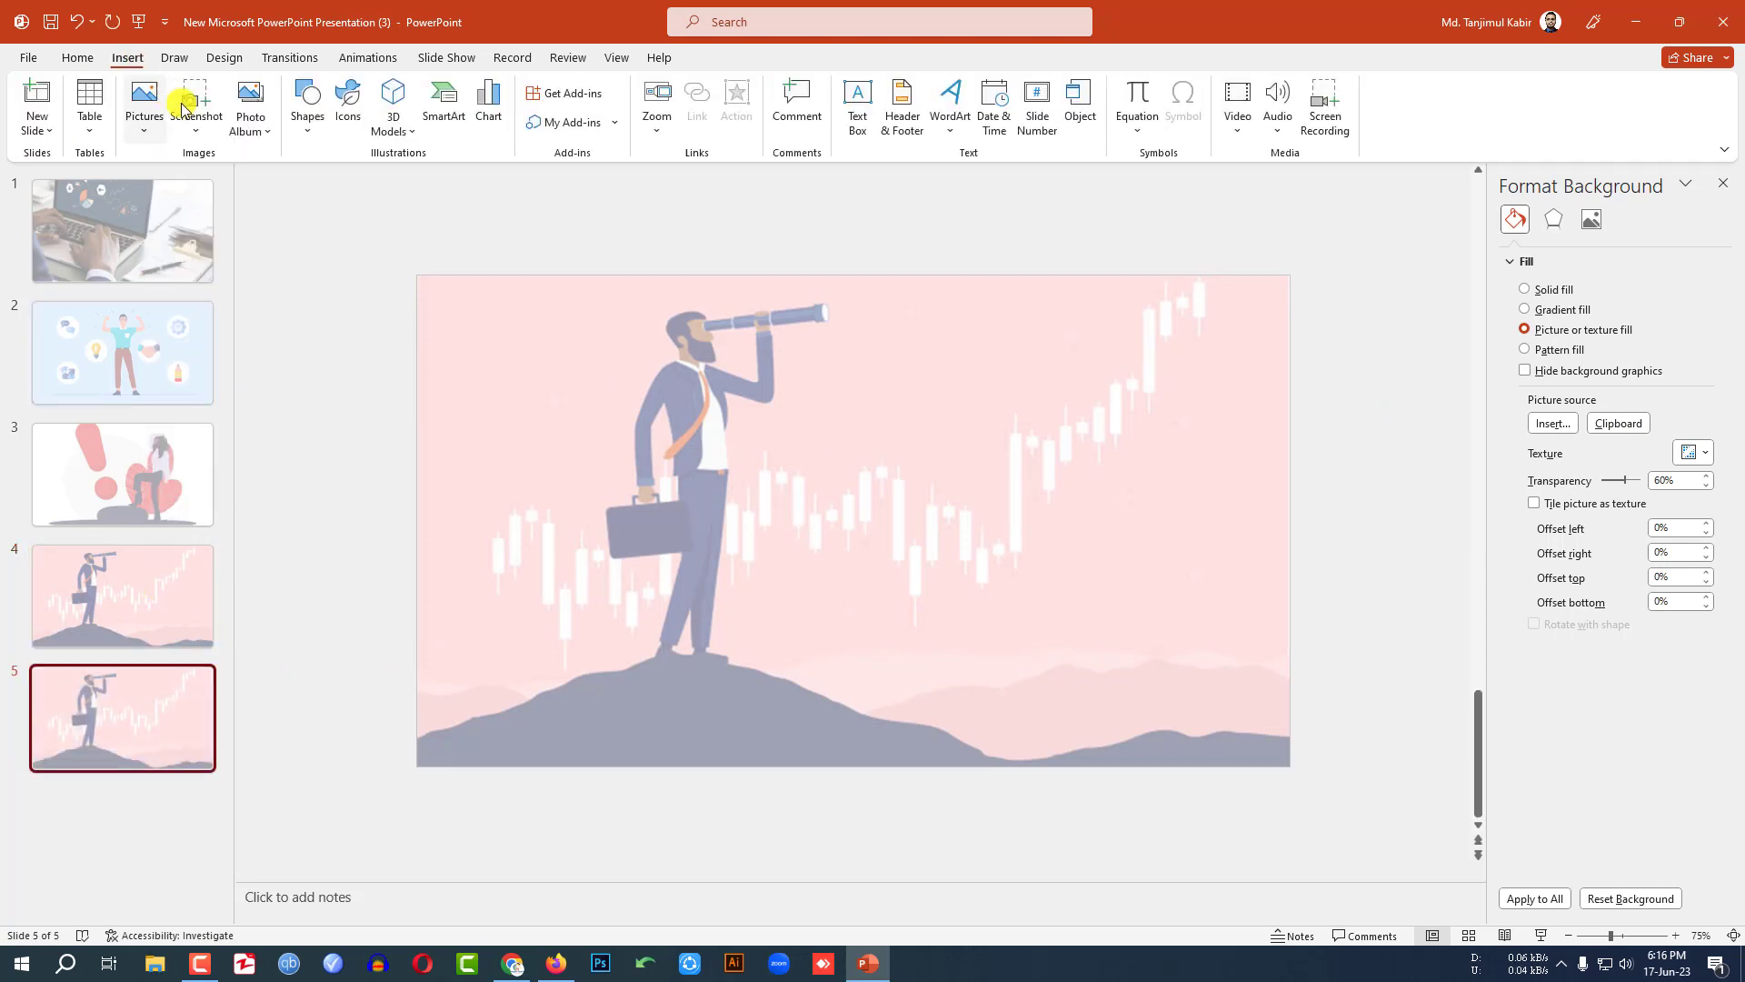
{"action": "left_click", "coordinate": [144, 104]}
{"action": "left_click", "coordinate": [168, 183]}
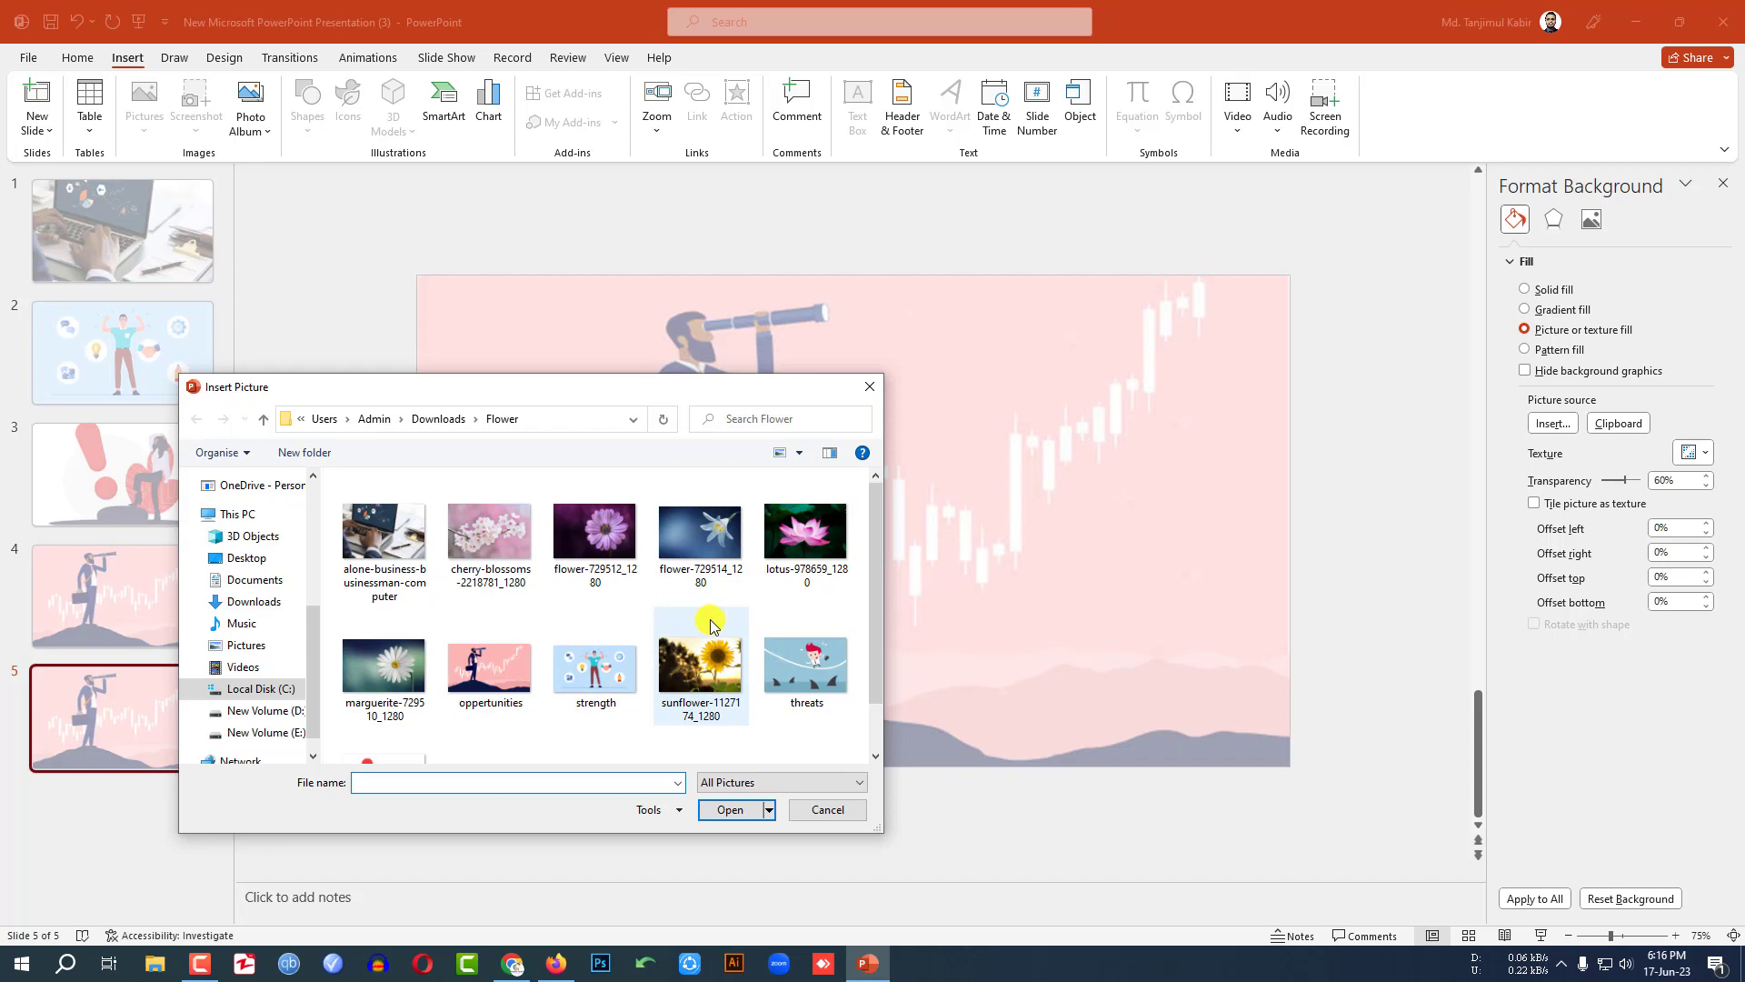
{"action": "double_click", "coordinate": [806, 668]}
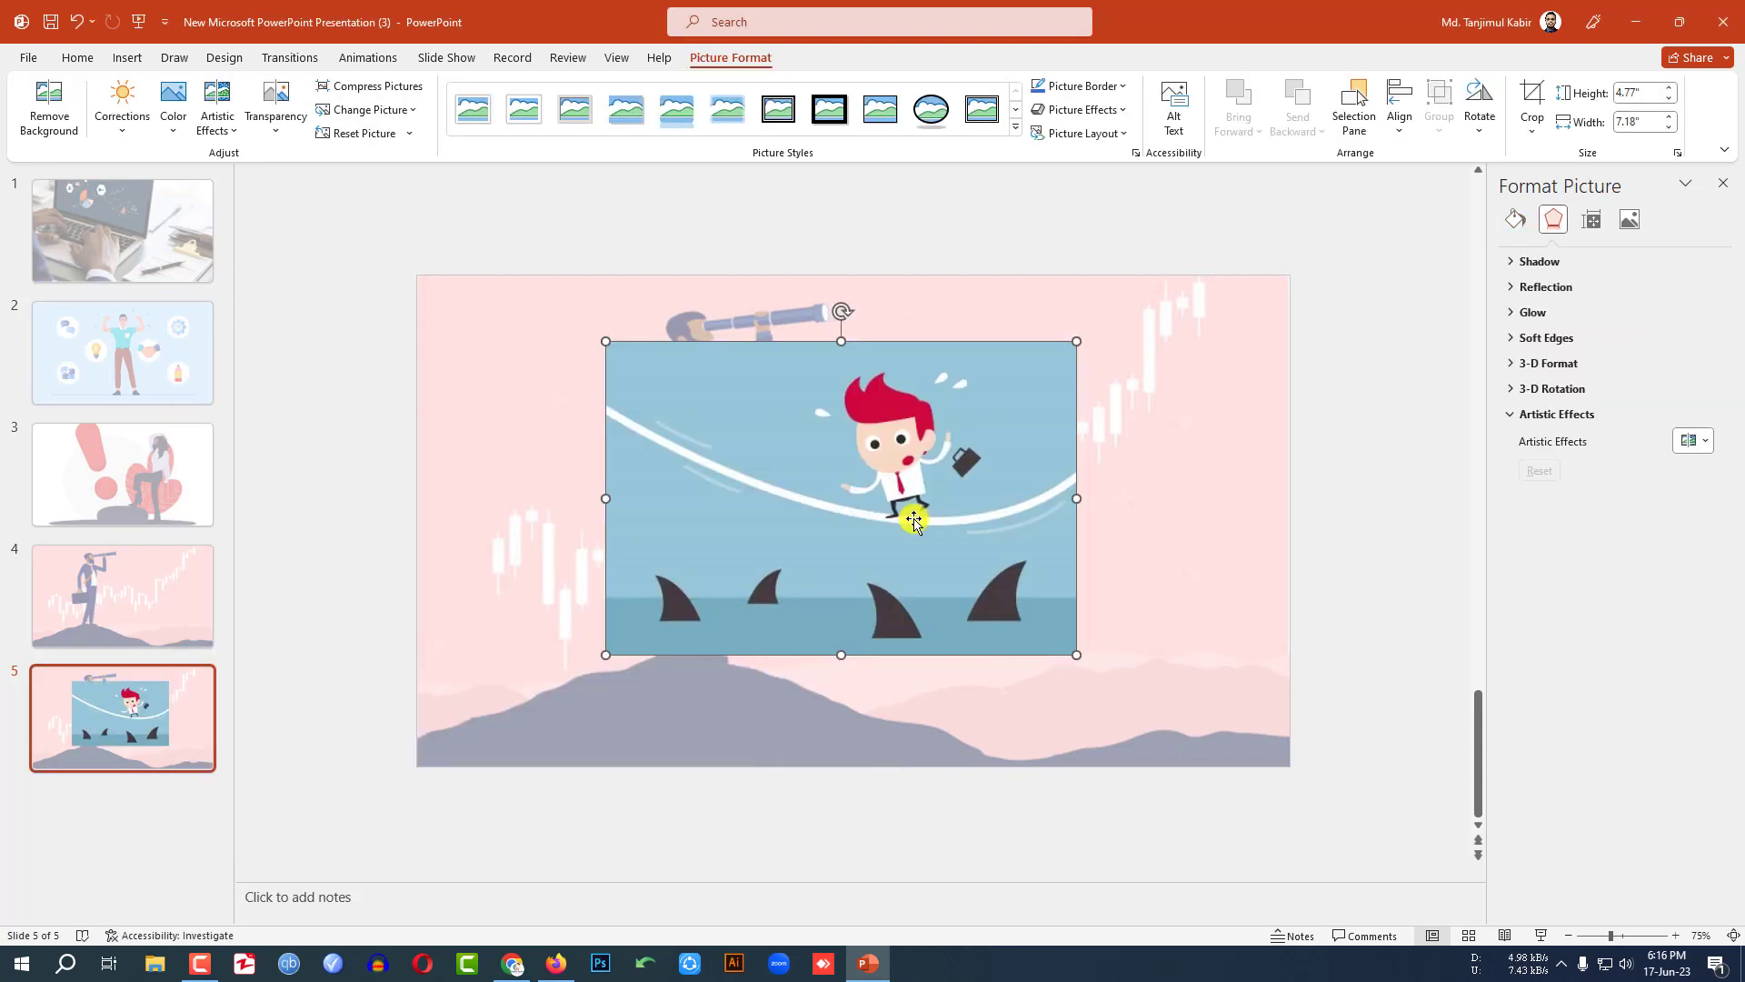
Crop the shark-and-tightrope picture to 16:9 and enlarge it to fill the slide.
{"action": "left_click", "coordinate": [1532, 128]}
{"action": "mouse_move", "coordinate": [1565, 211]}
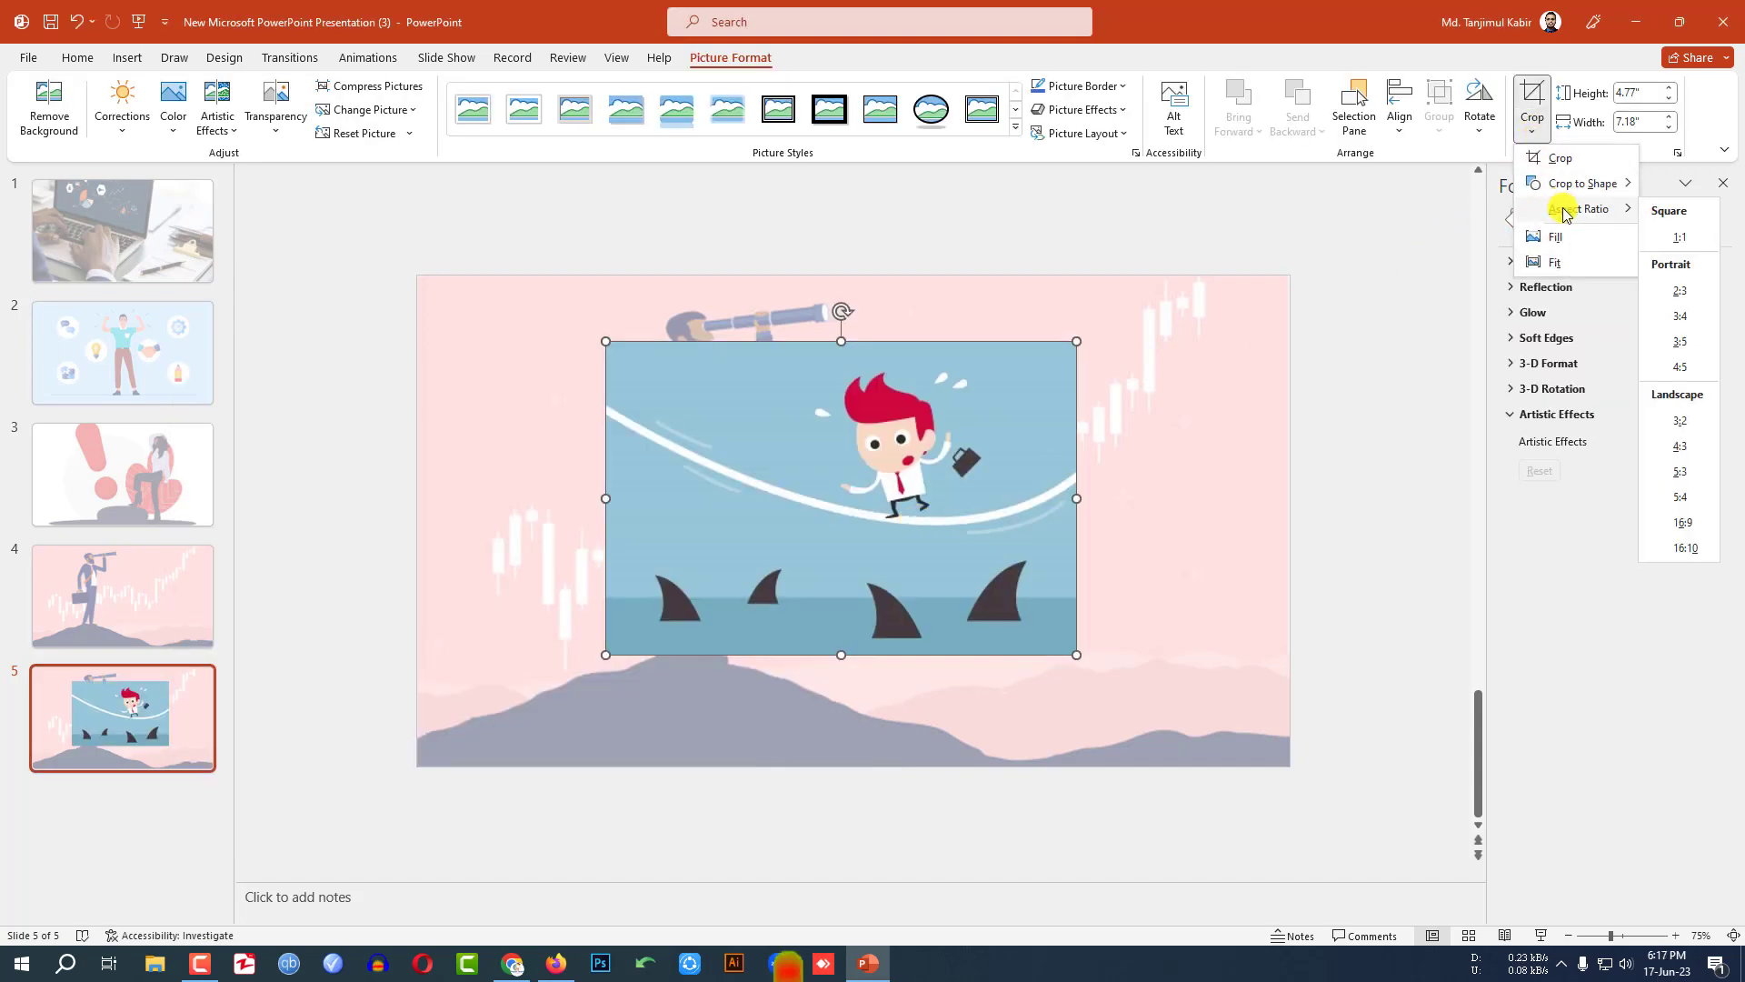
{"action": "left_click", "coordinate": [1683, 521]}
{"action": "left_click", "coordinate": [1219, 460]}
{"action": "left_click_drag", "start_coordinate": [773, 463], "coordinate": [583, 372]}
{"action": "left_click_drag", "start_coordinate": [887, 539], "coordinate": [1215, 767]}
Cut the shark picture, make it slide 5's background fill, then return to slide 2.
{"action": "key", "text": "Delete"}
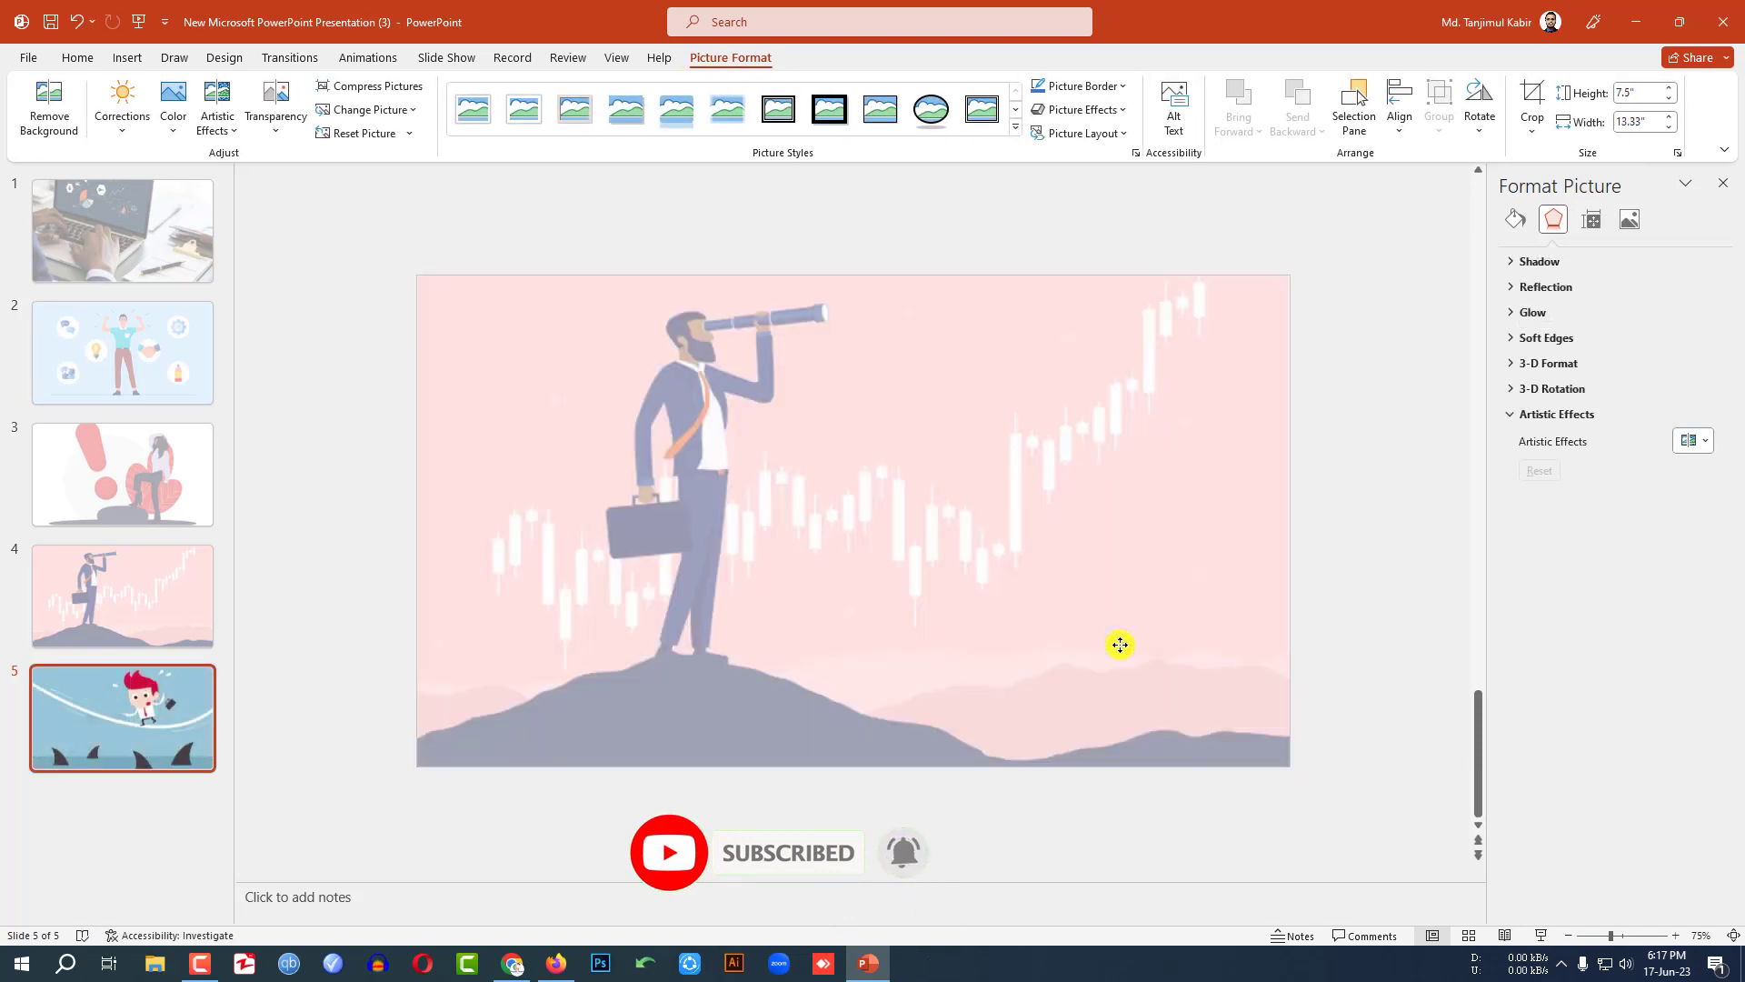
{"action": "left_click", "coordinate": [1513, 218]}
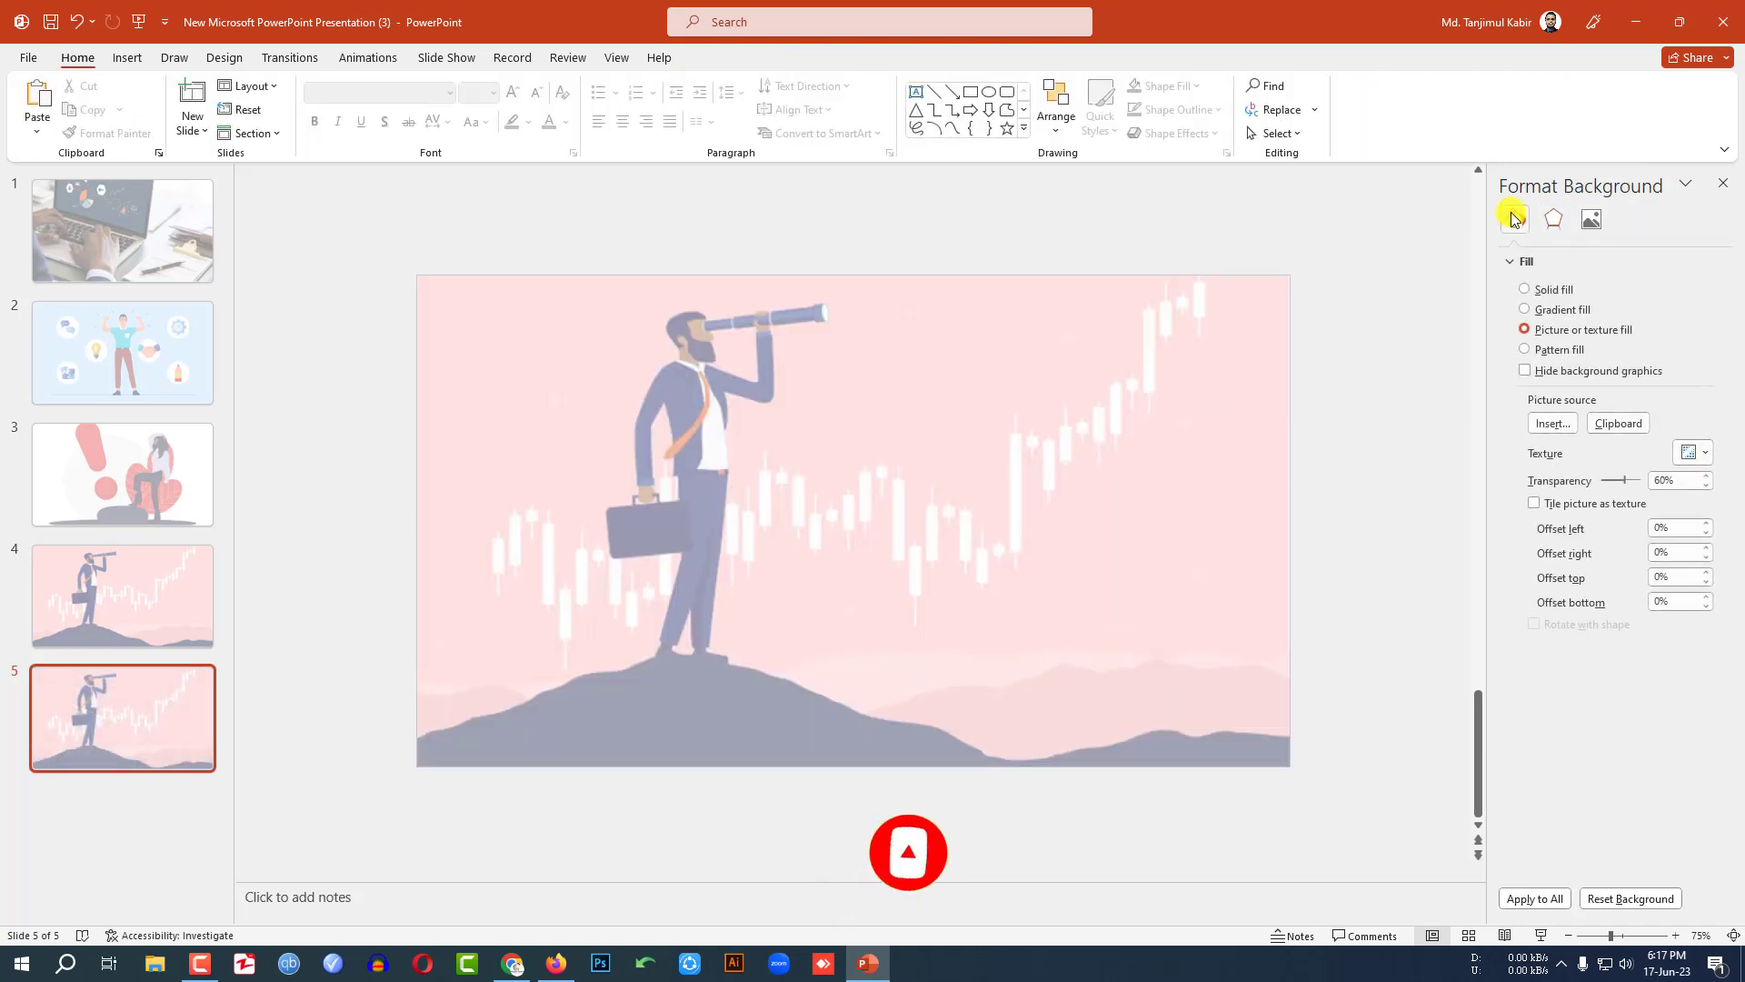
{"action": "left_click", "coordinate": [1618, 424]}
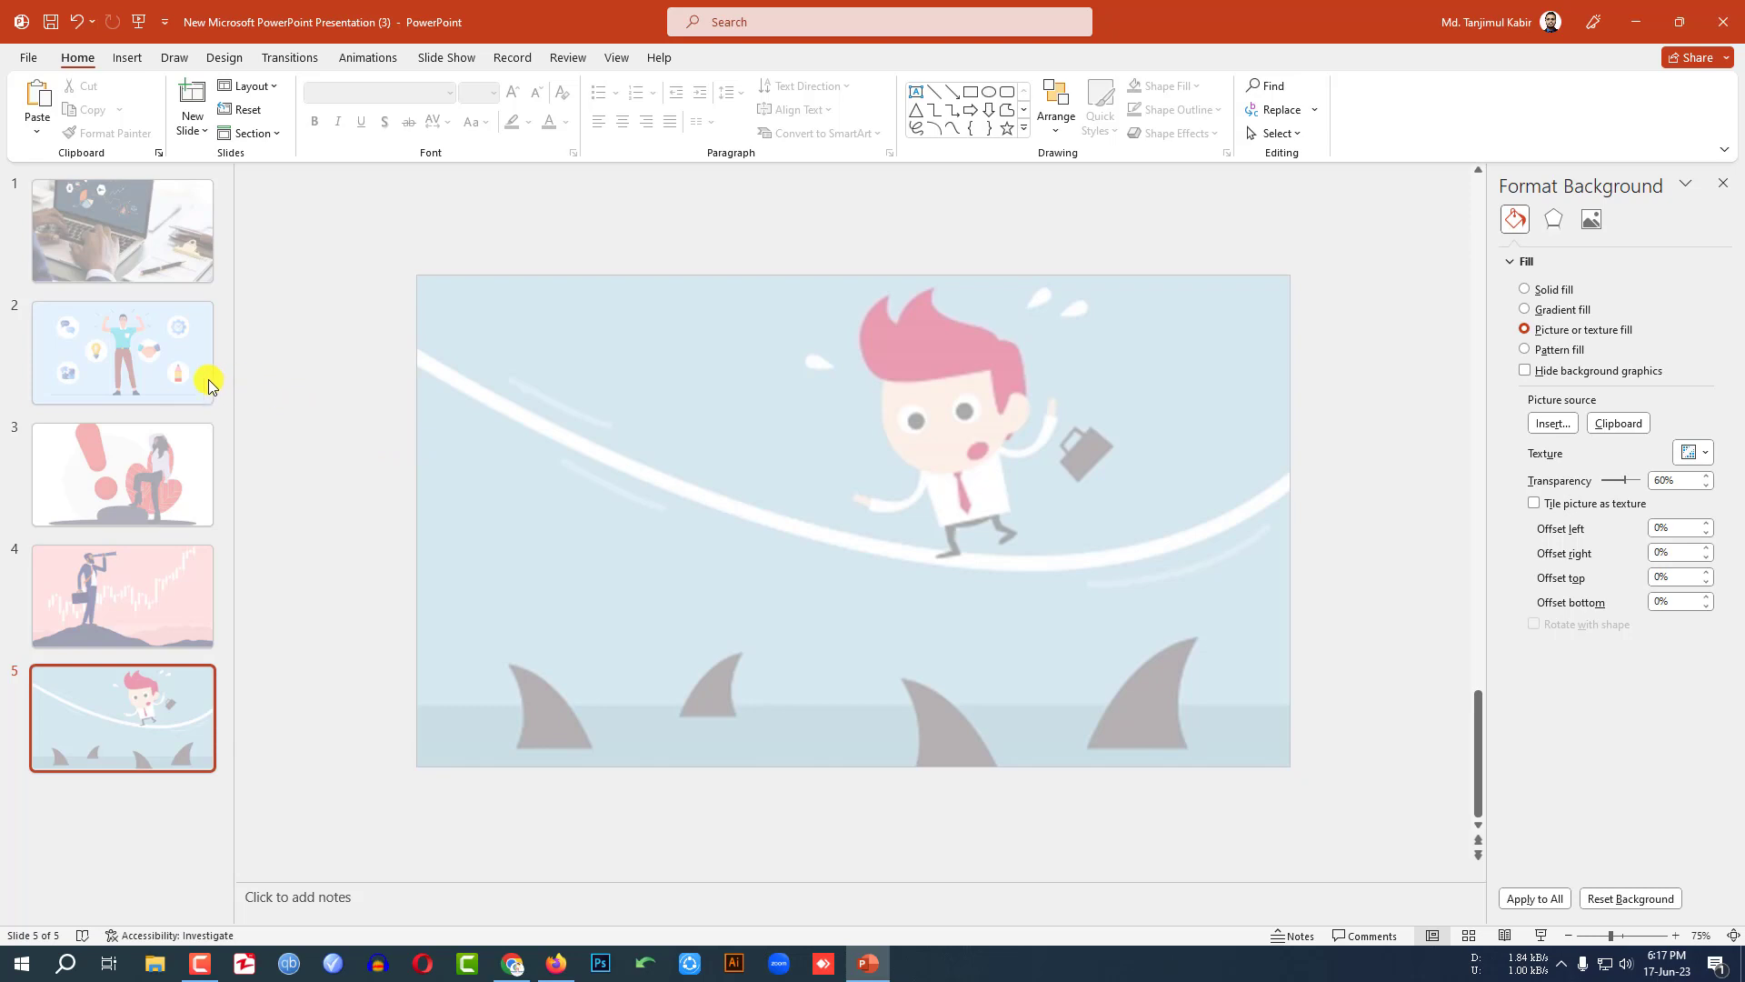
{"action": "left_click", "coordinate": [130, 343]}
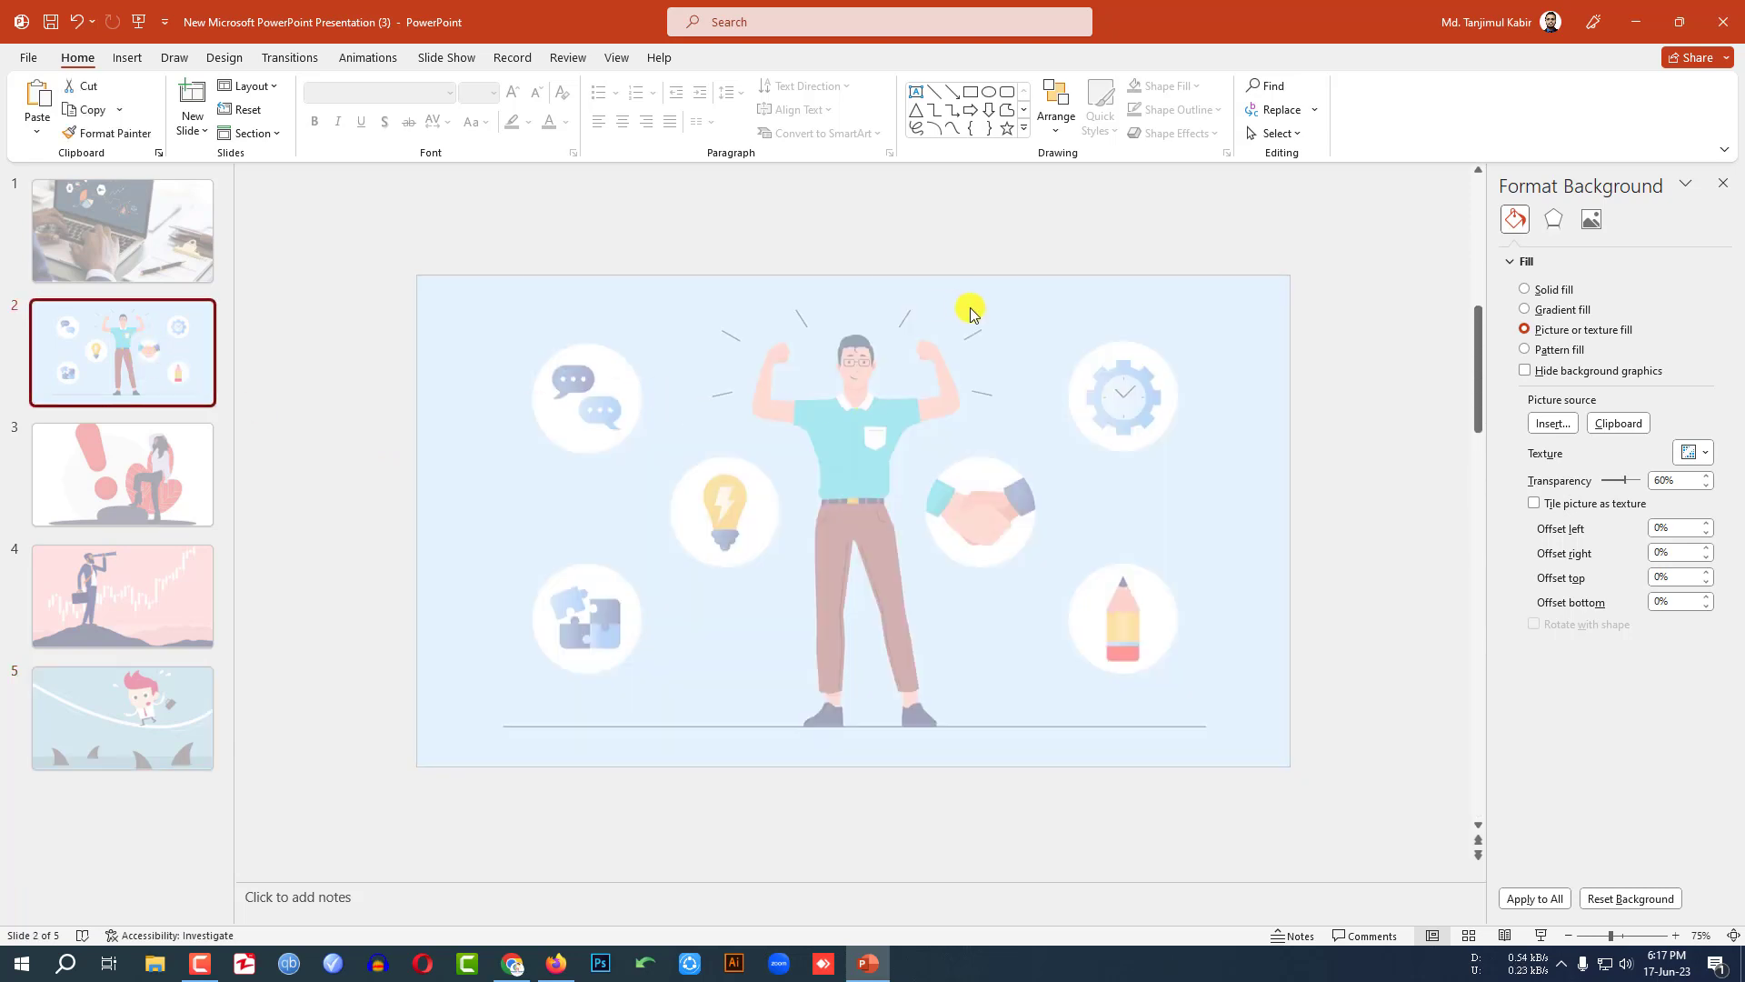
Draw a text box near the top of slide 2 and type 'Strengths'.
{"action": "left_click", "coordinate": [131, 59]}
{"action": "left_click", "coordinate": [307, 135]}
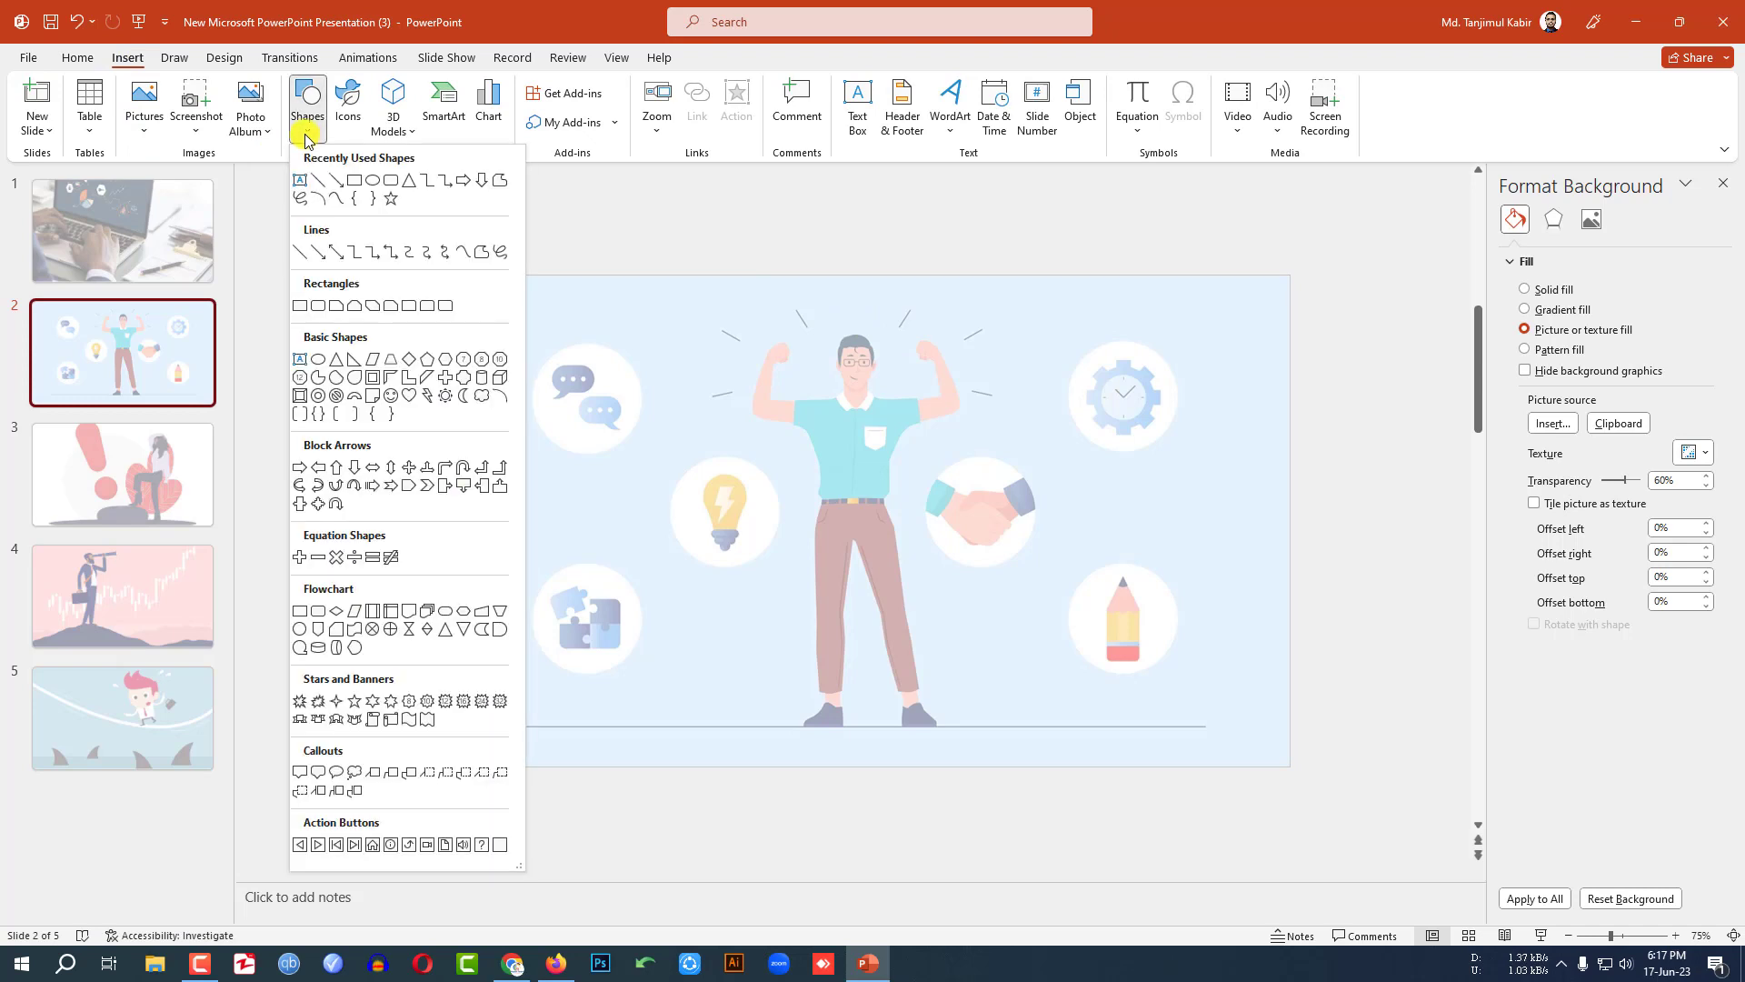
{"action": "left_click", "coordinate": [297, 181]}
{"action": "left_click_drag", "start_coordinate": [611, 297], "coordinate": [1116, 347]}
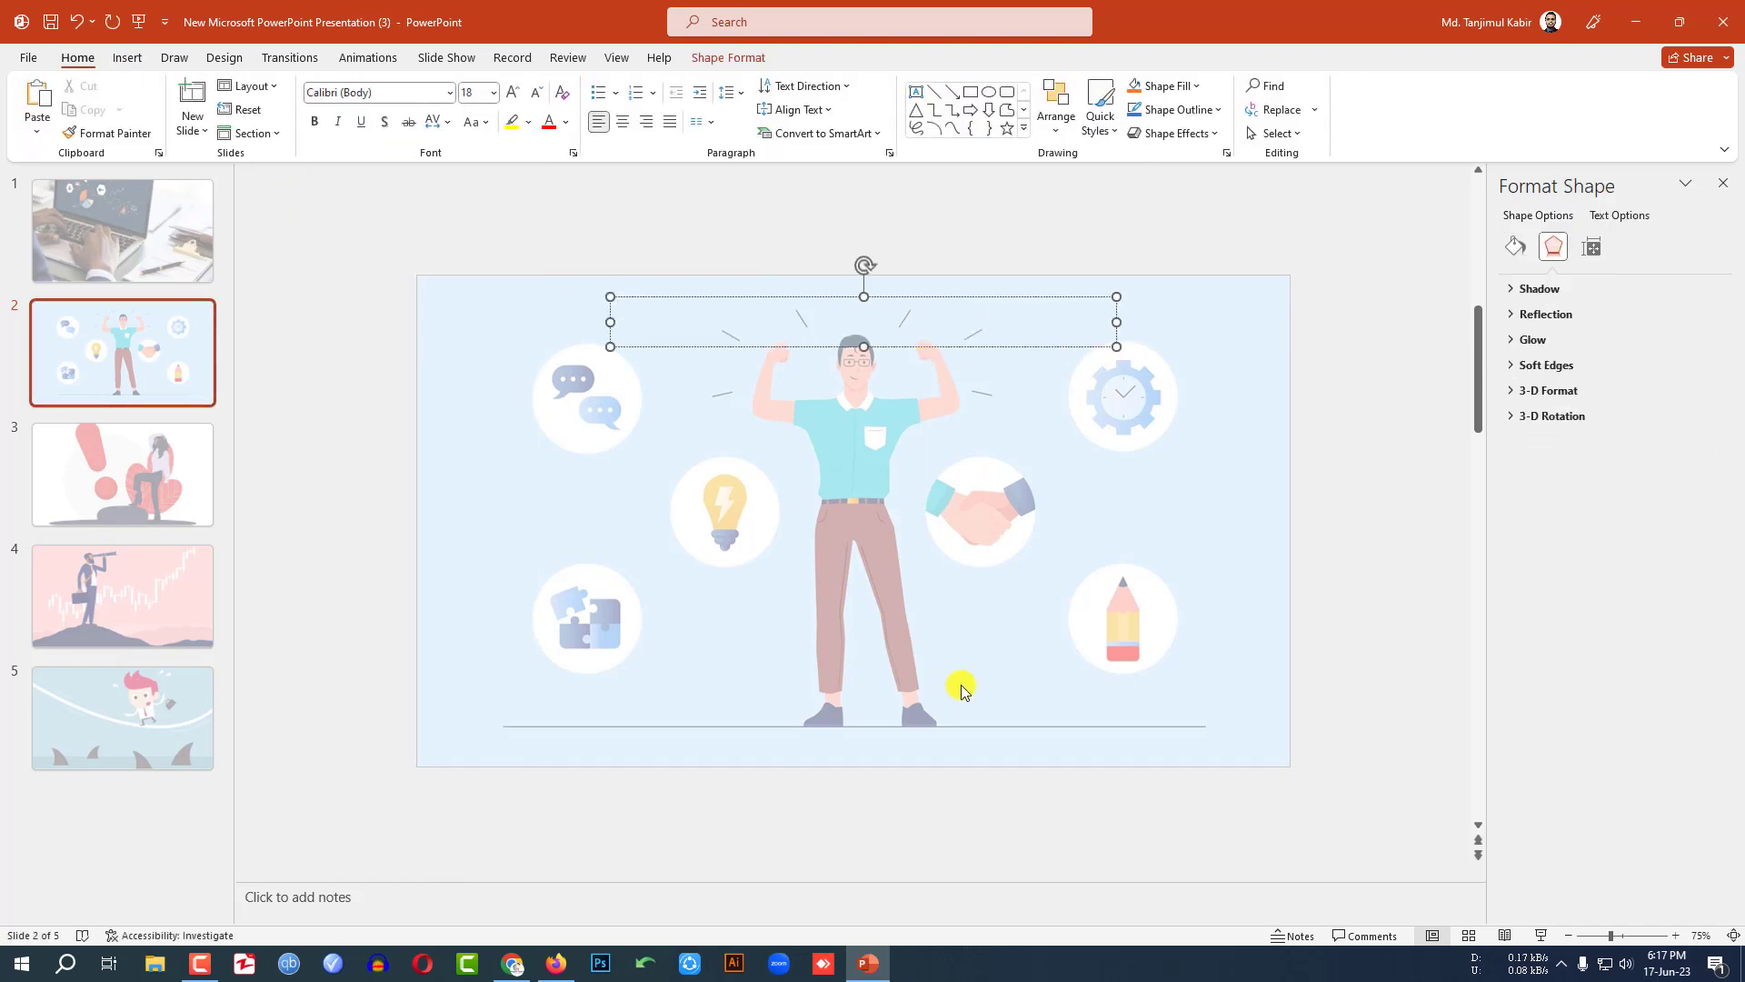
{"action": "type", "text": "Strengths"}
Set the Strengths title to the Team A font at 40 points.
{"action": "key", "text": "ctrl+a"}
{"action": "left_click", "coordinate": [623, 126]}
{"action": "left_click", "coordinate": [386, 95]}
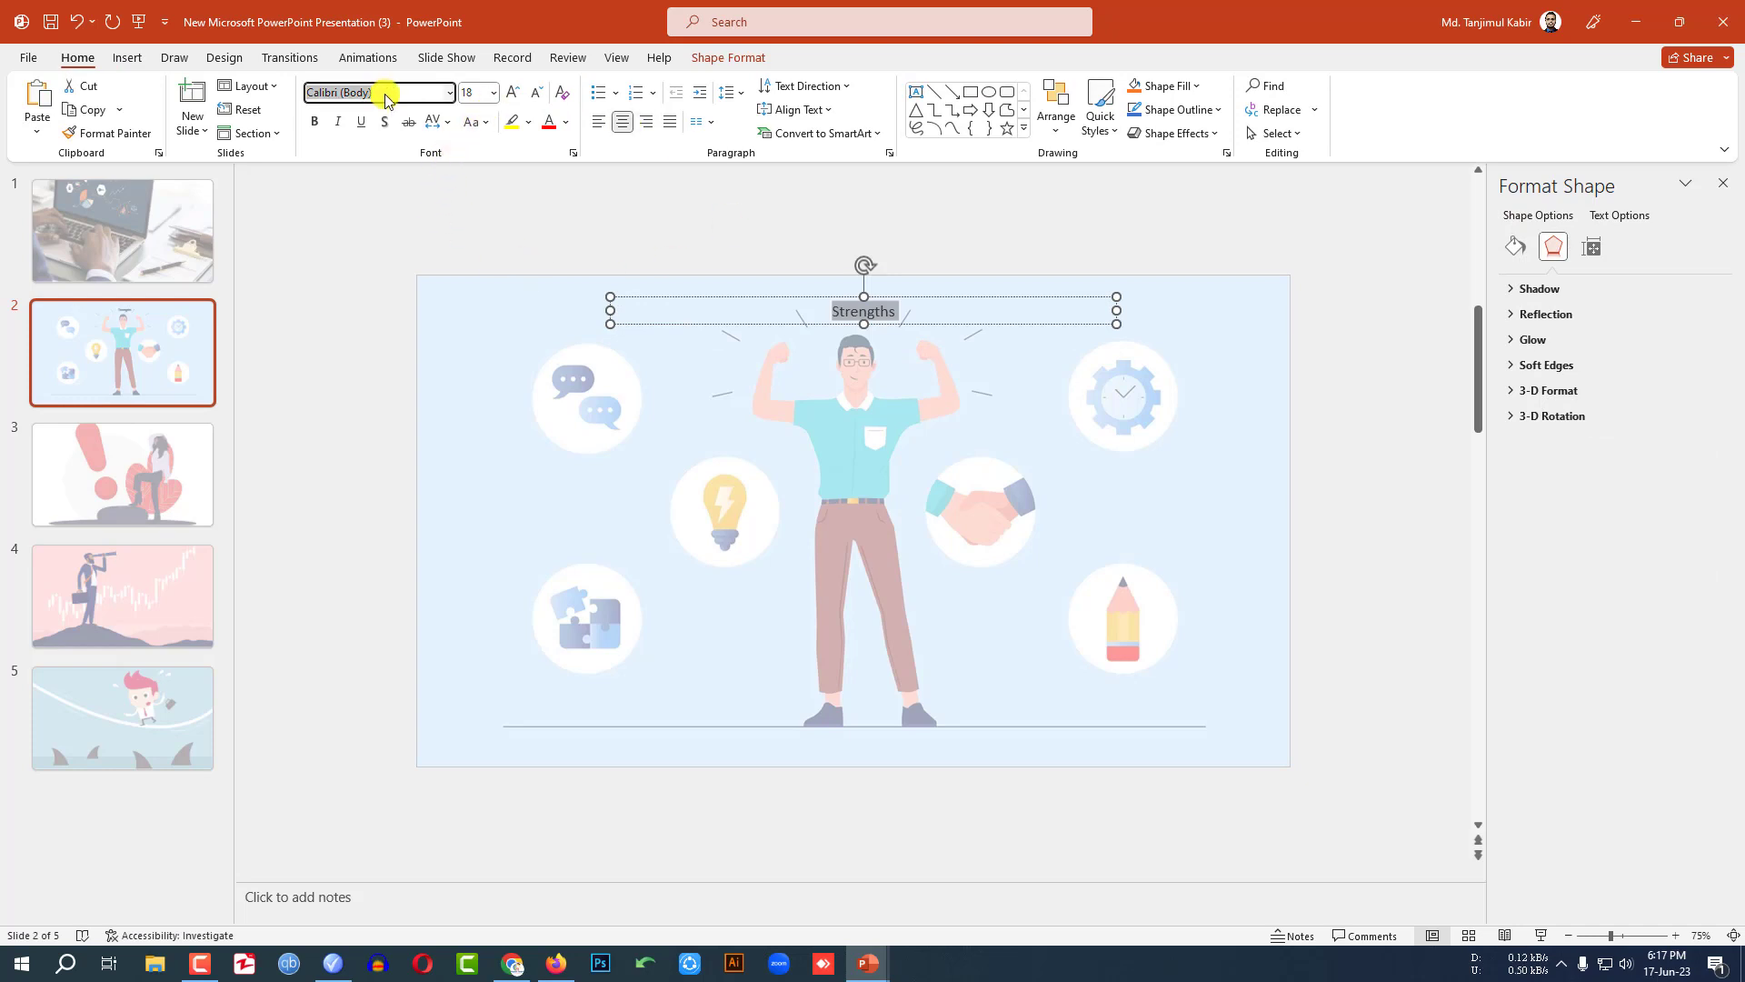
{"action": "type", "text": "Team A"}
{"action": "key", "text": "Return"}
{"action": "left_click", "coordinate": [474, 92]}
{"action": "type", "text": "40"}
{"action": "key", "text": "Return"}
{"action": "key", "text": "Escape"}
Give STRENGTHS a Half Reflection: Touching effect and a dark navy text fill.
{"action": "left_click", "coordinate": [714, 58]}
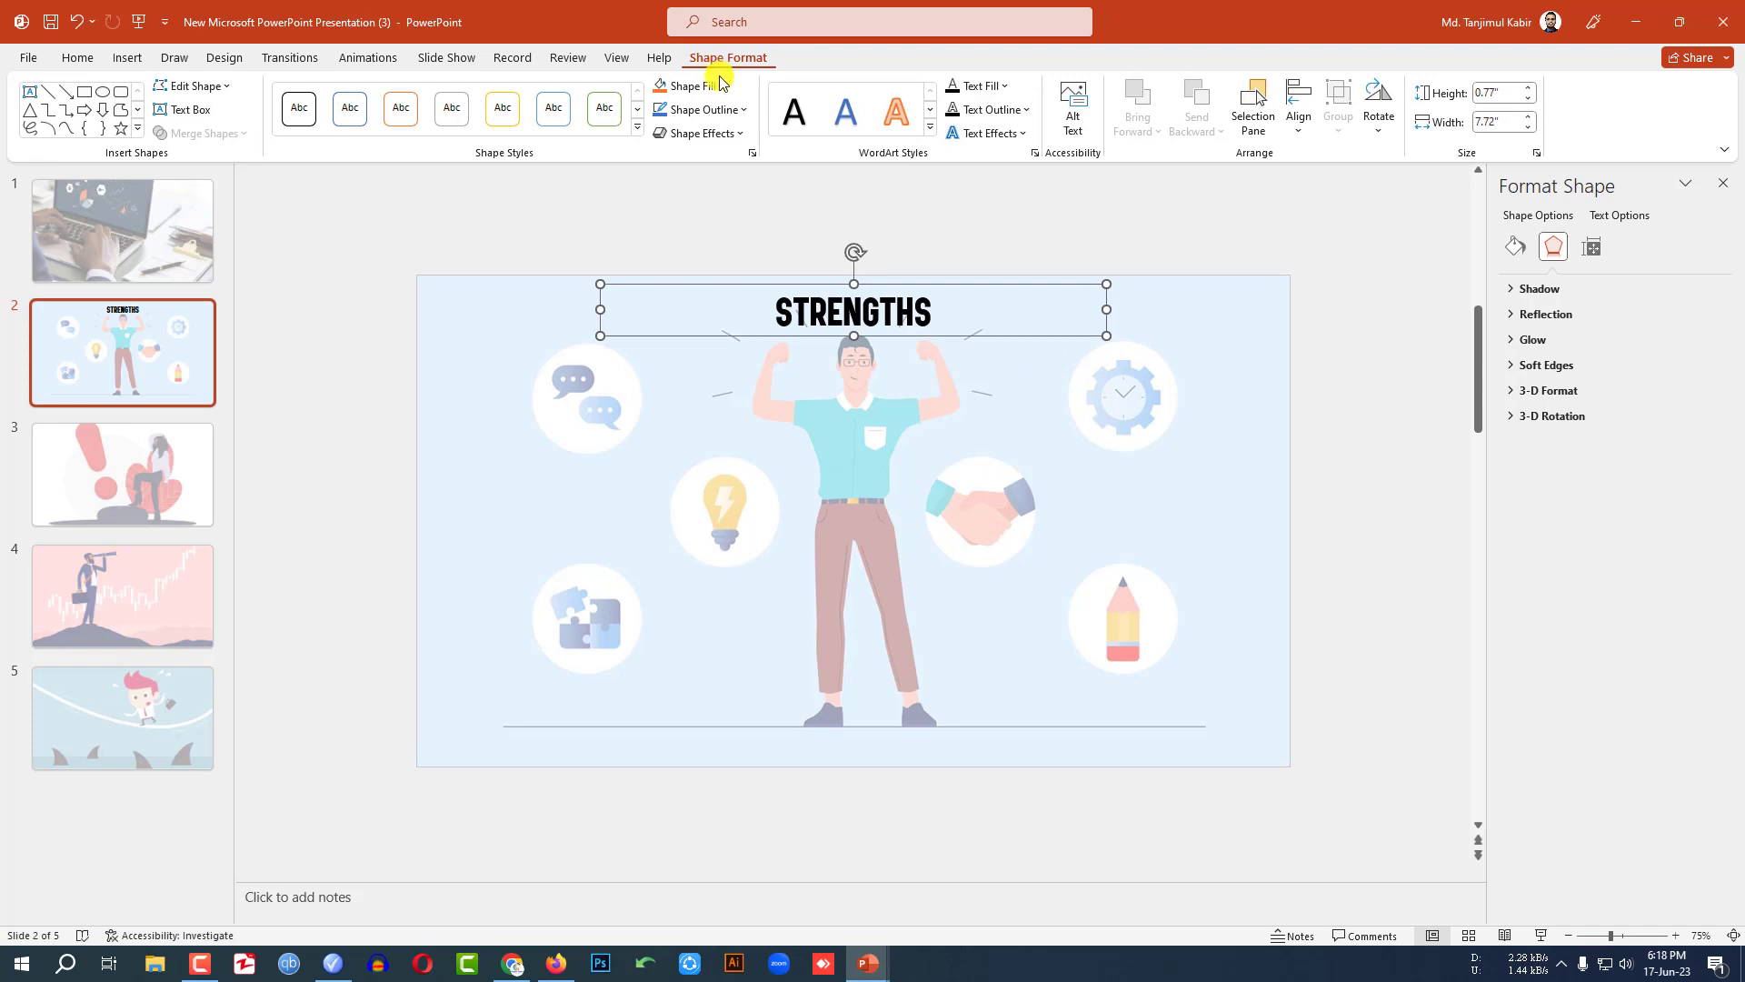
{"action": "left_click", "coordinate": [1014, 132]}
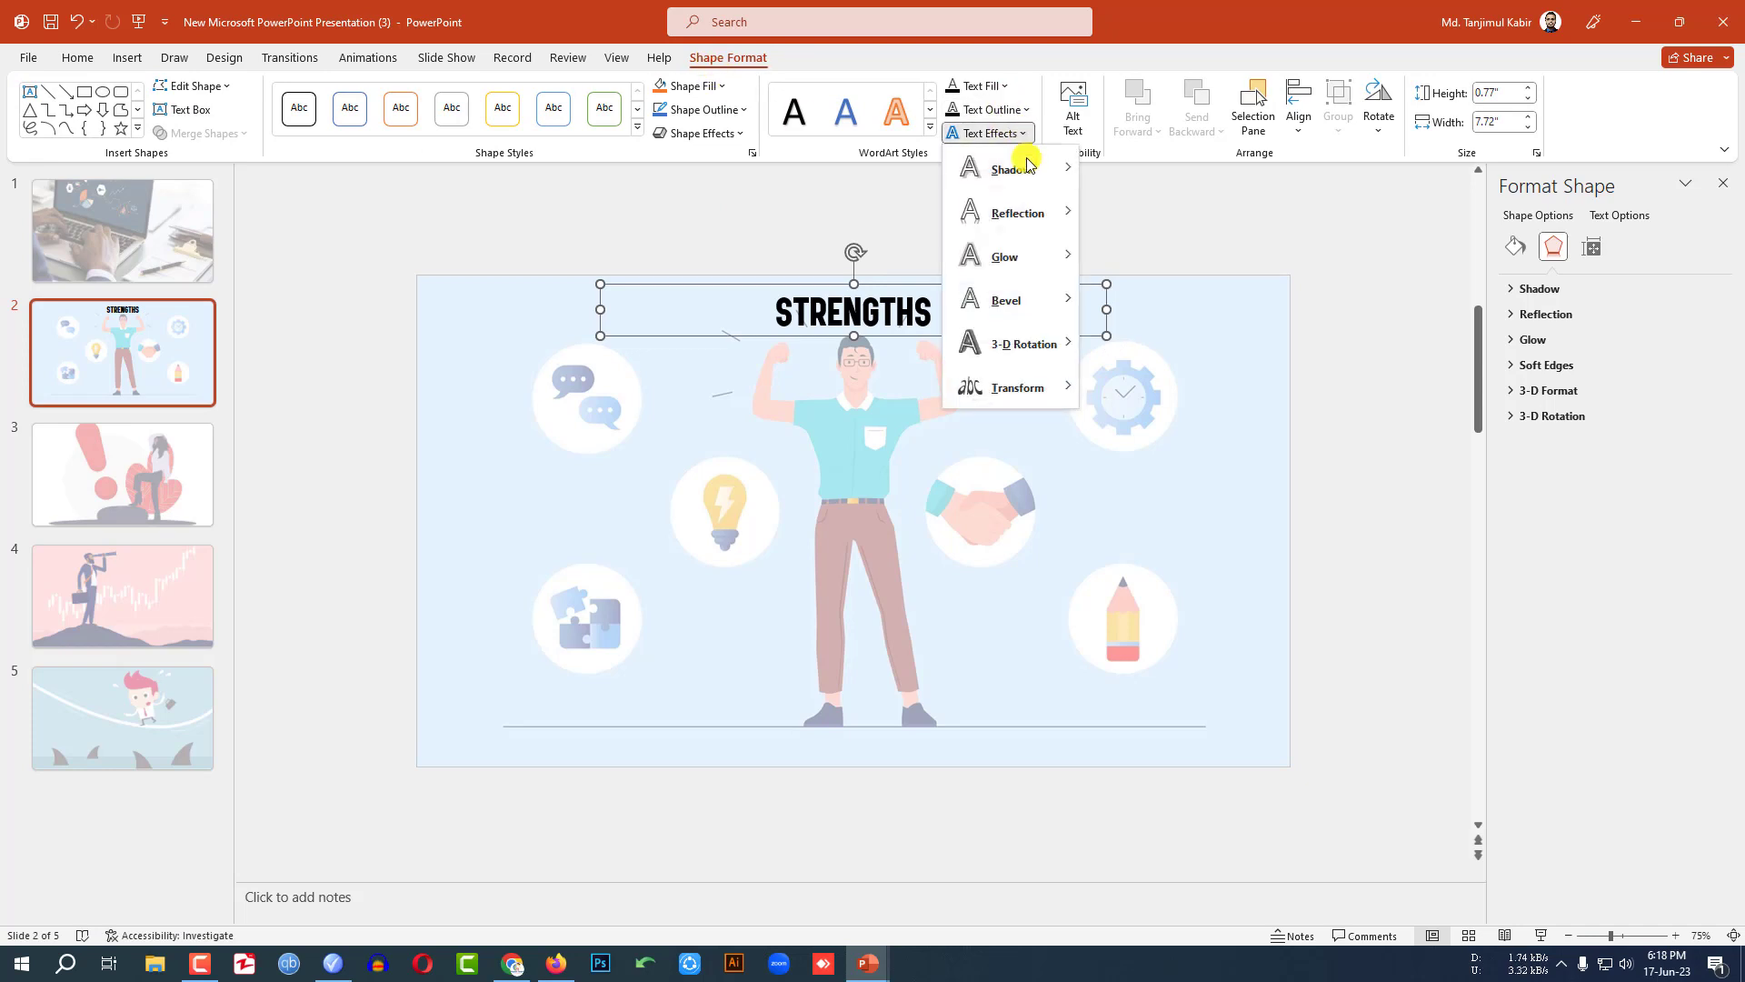
{"action": "mouse_move", "coordinate": [1028, 171]}
{"action": "mouse_move", "coordinate": [1063, 213]}
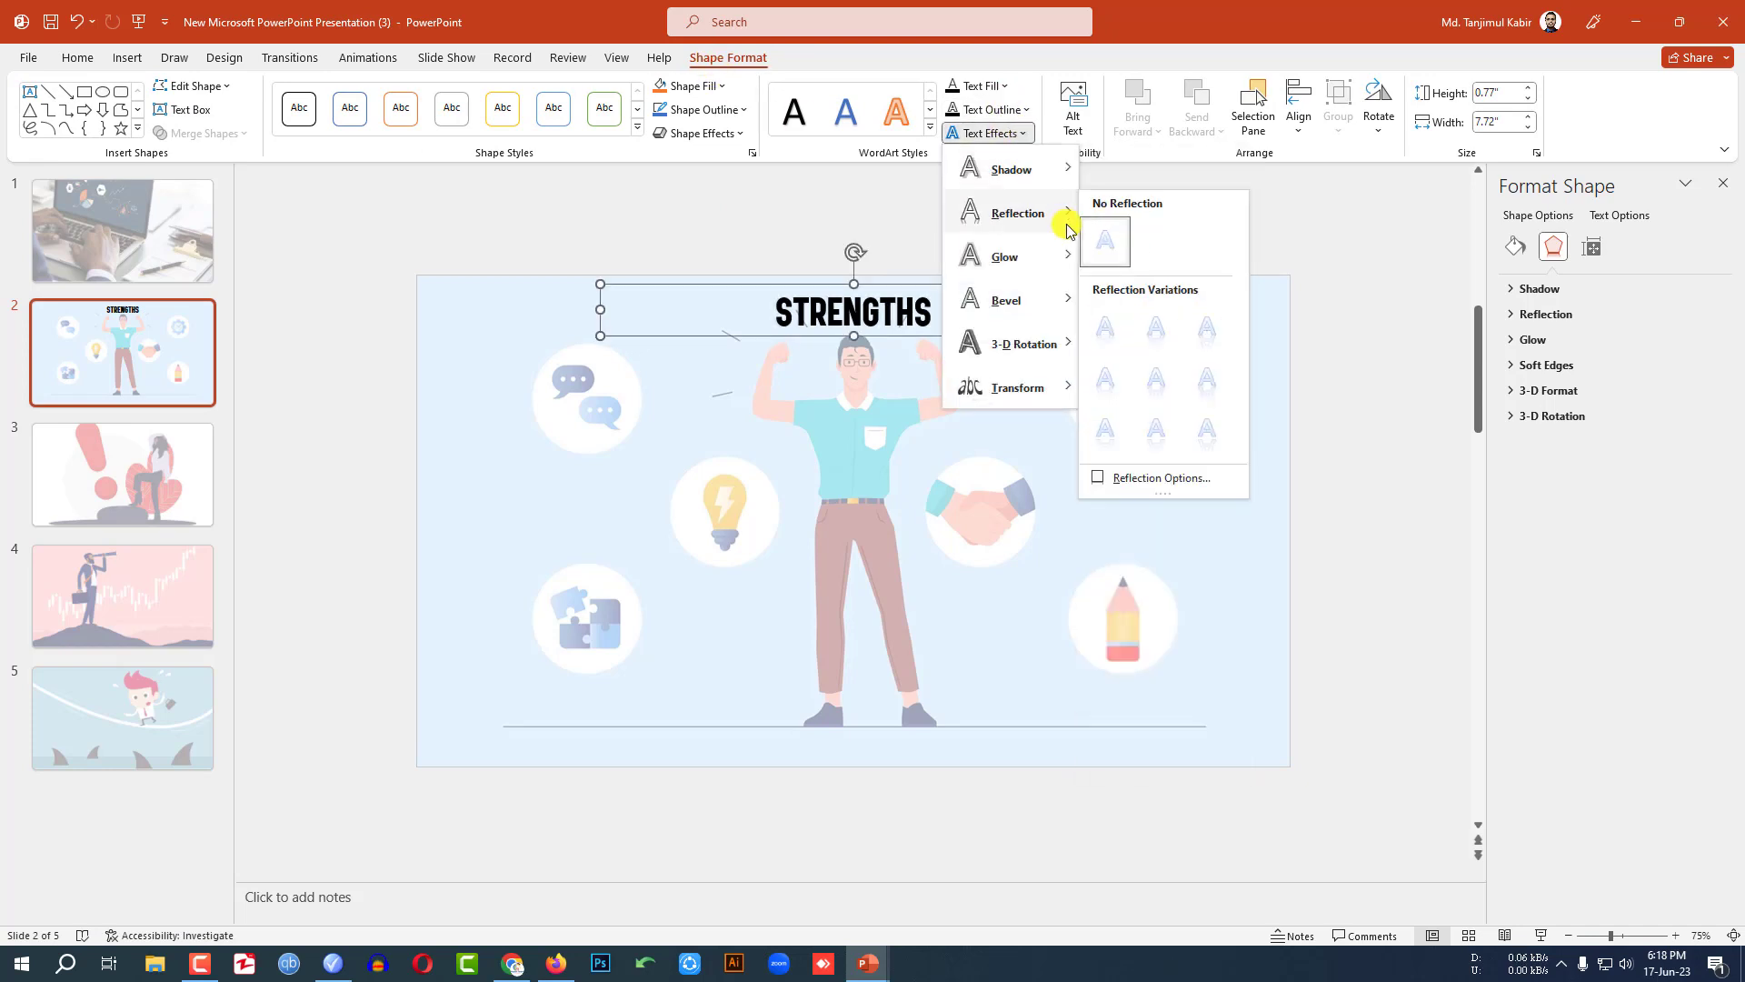
{"action": "left_click", "coordinate": [1140, 330]}
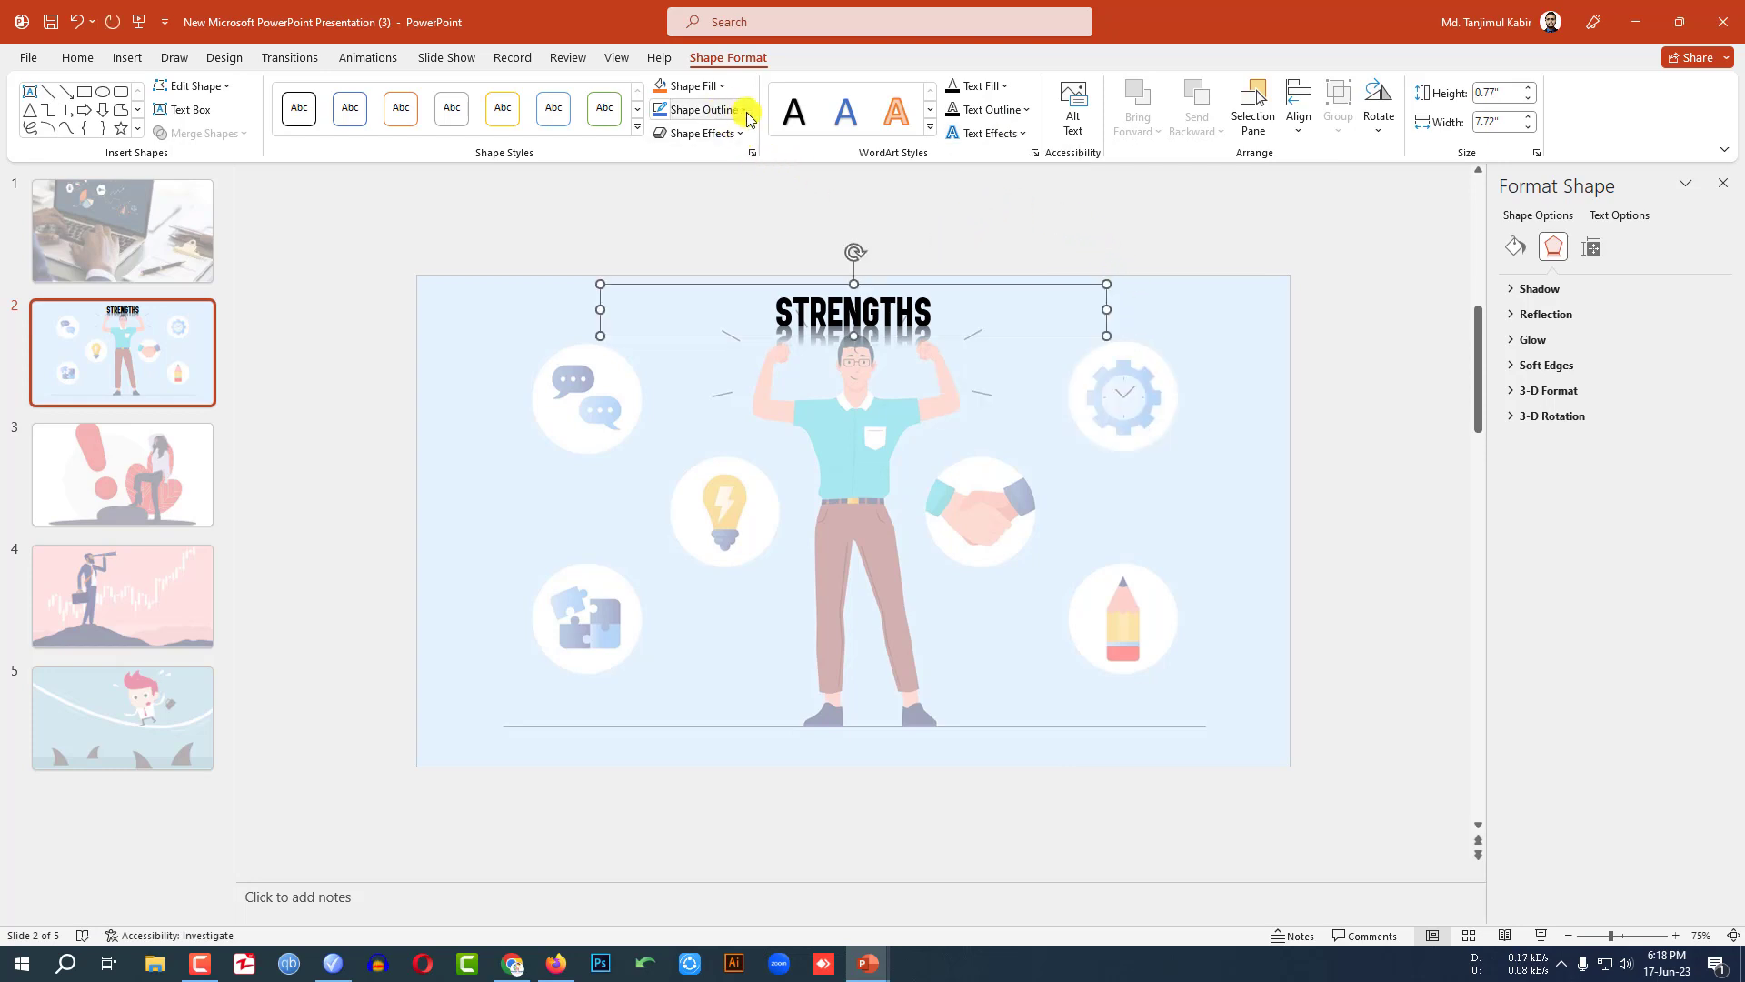
{"action": "left_click", "coordinate": [1003, 86]}
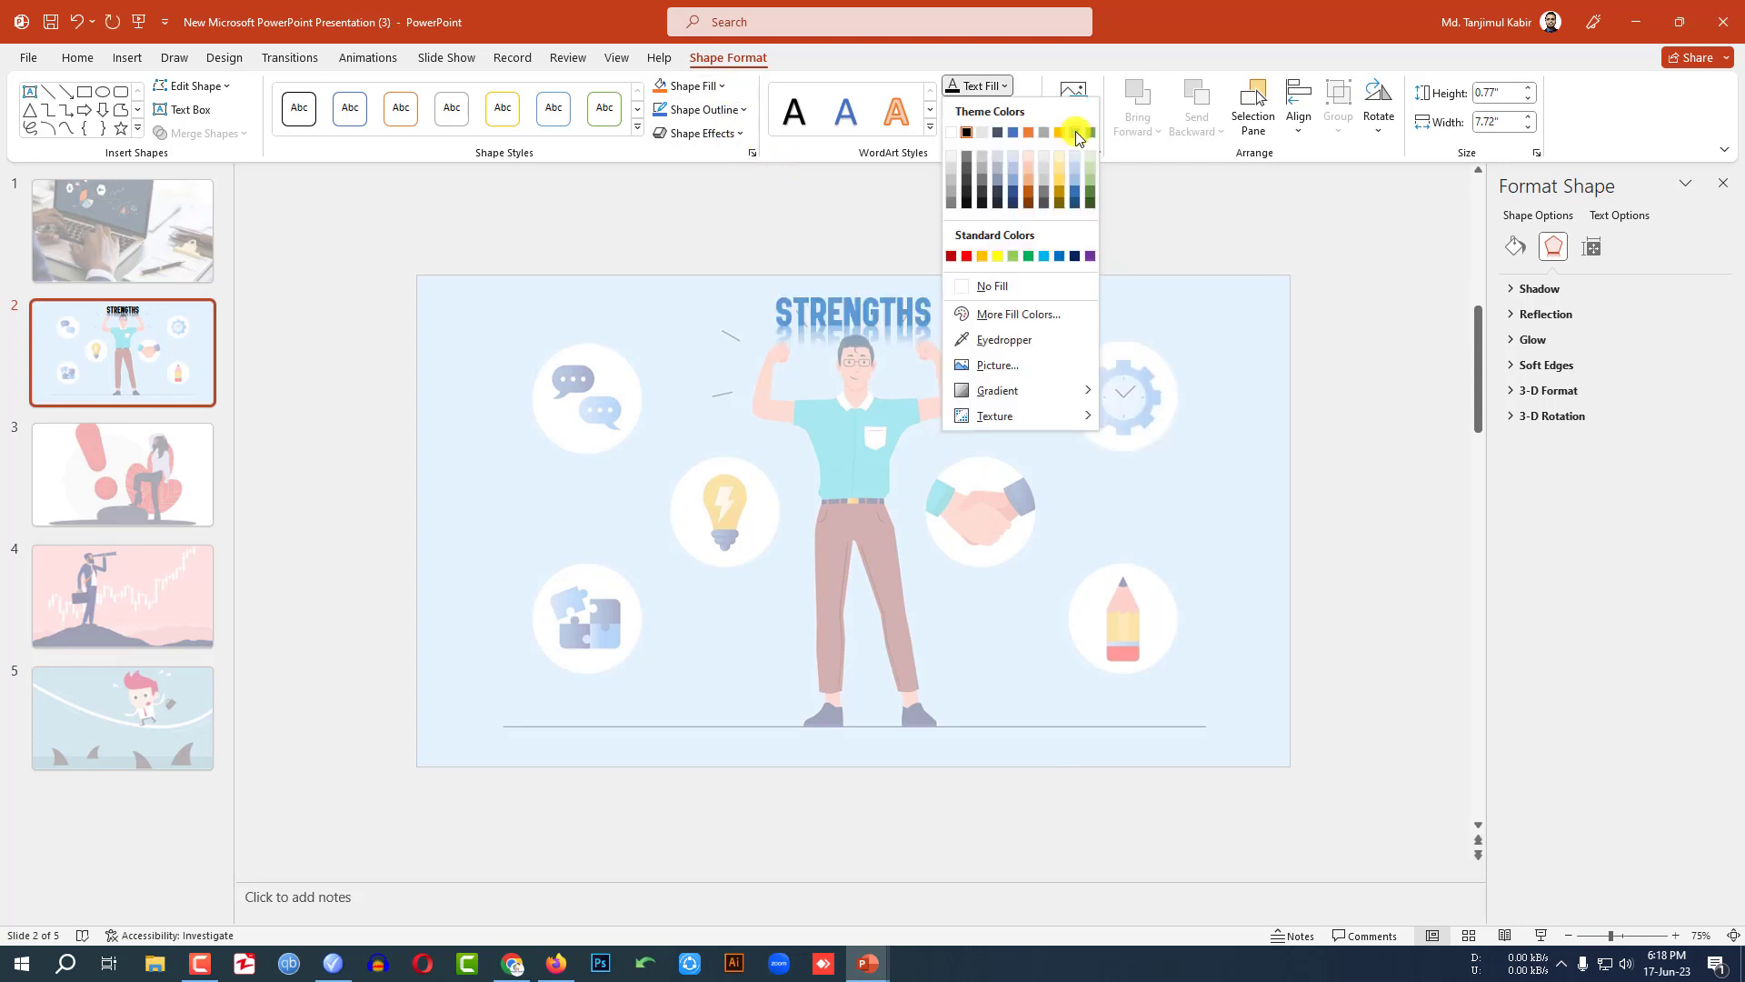
{"action": "left_click", "coordinate": [1075, 202]}
{"action": "left_click", "coordinate": [229, 166]}
Draw a body text box below the title and paste in five lines of sample text.
{"action": "left_click", "coordinate": [128, 58]}
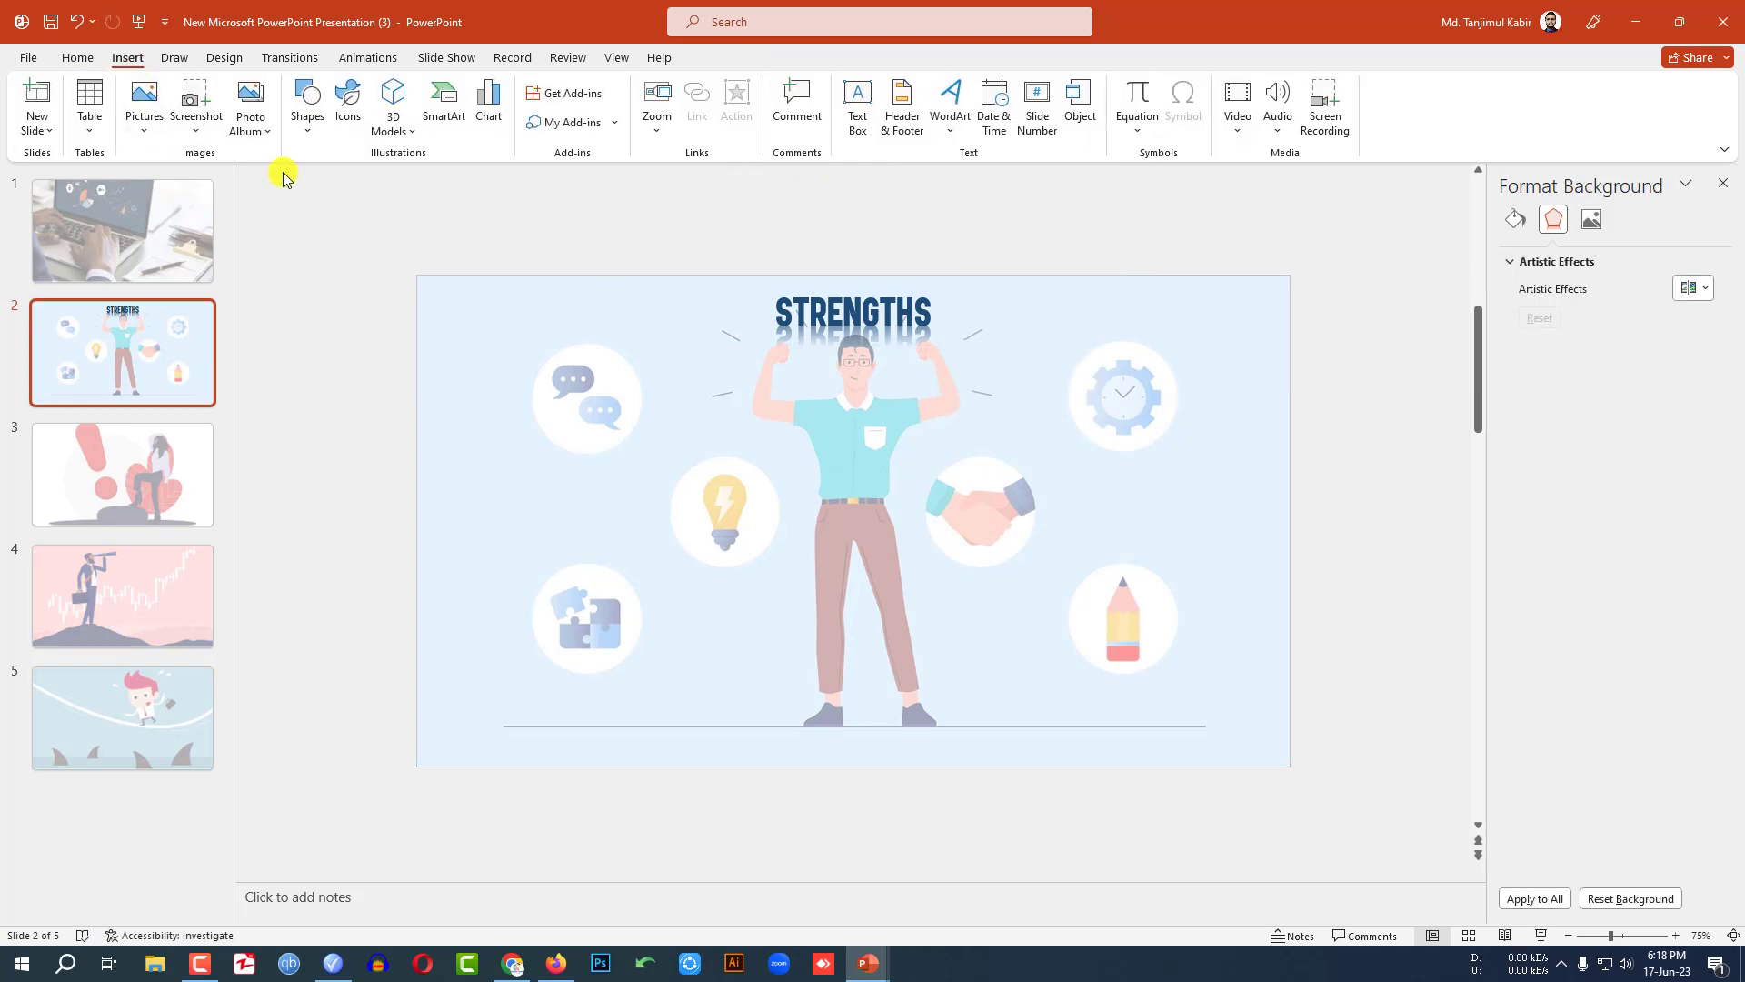
{"action": "left_click", "coordinate": [307, 109]}
{"action": "left_click", "coordinate": [302, 180]}
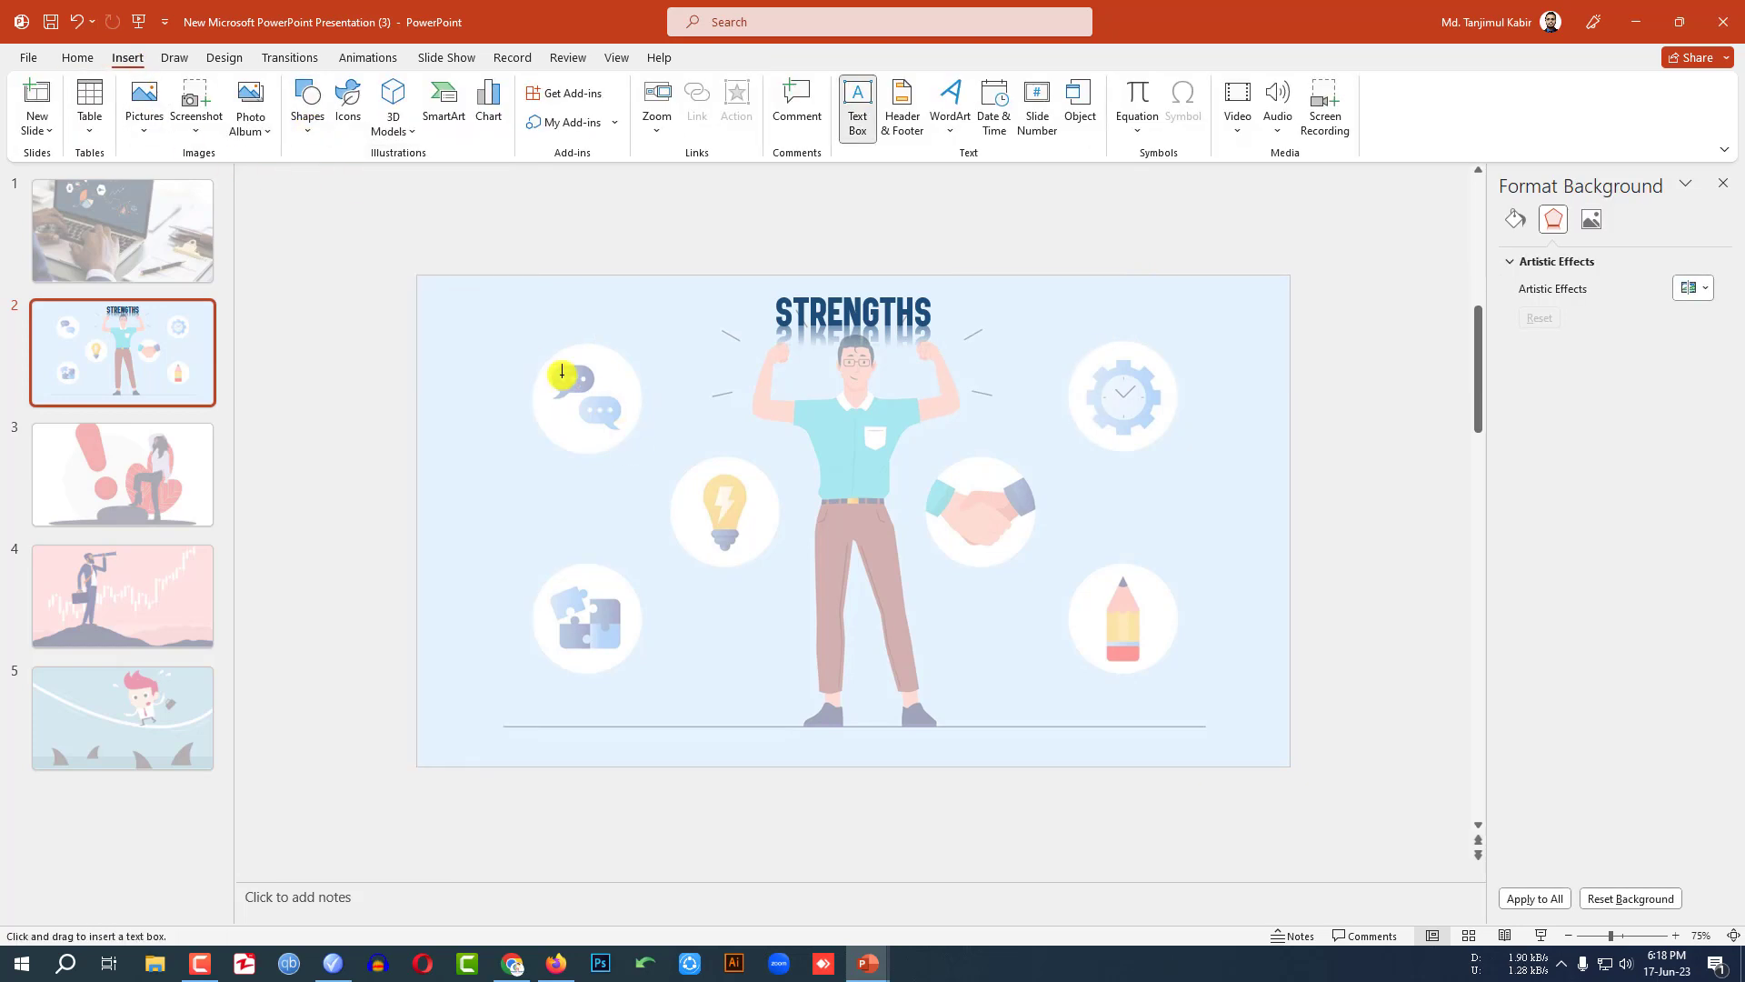
{"action": "left_click_drag", "start_coordinate": [485, 373], "coordinate": [1155, 686]}
{"action": "type", "text": "You May Add some text here very easily. You May Add some text here very easily. You May Add some text here very easily. You May Add some text here very easily. You May Add some text here very easily."}
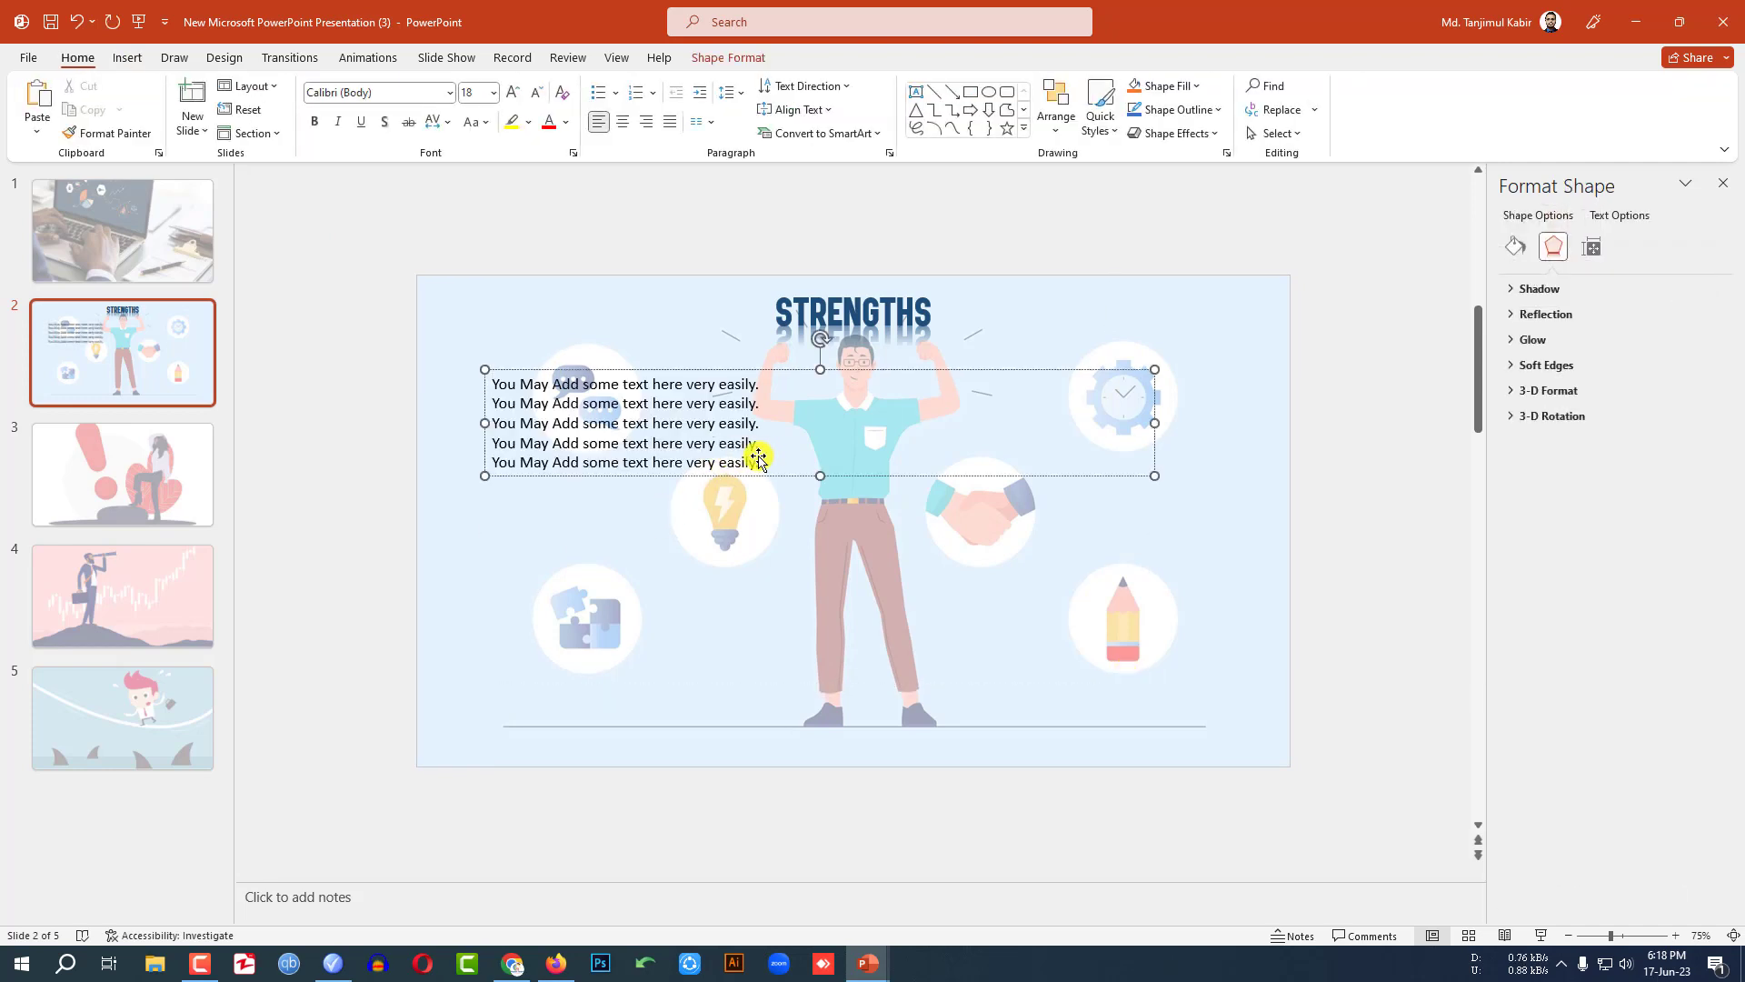
Format the five lines with checkmark bullets, 28-point Lemon font and 2.0 line spacing.
{"action": "left_click_drag", "start_coordinate": [755, 460], "coordinate": [488, 377]}
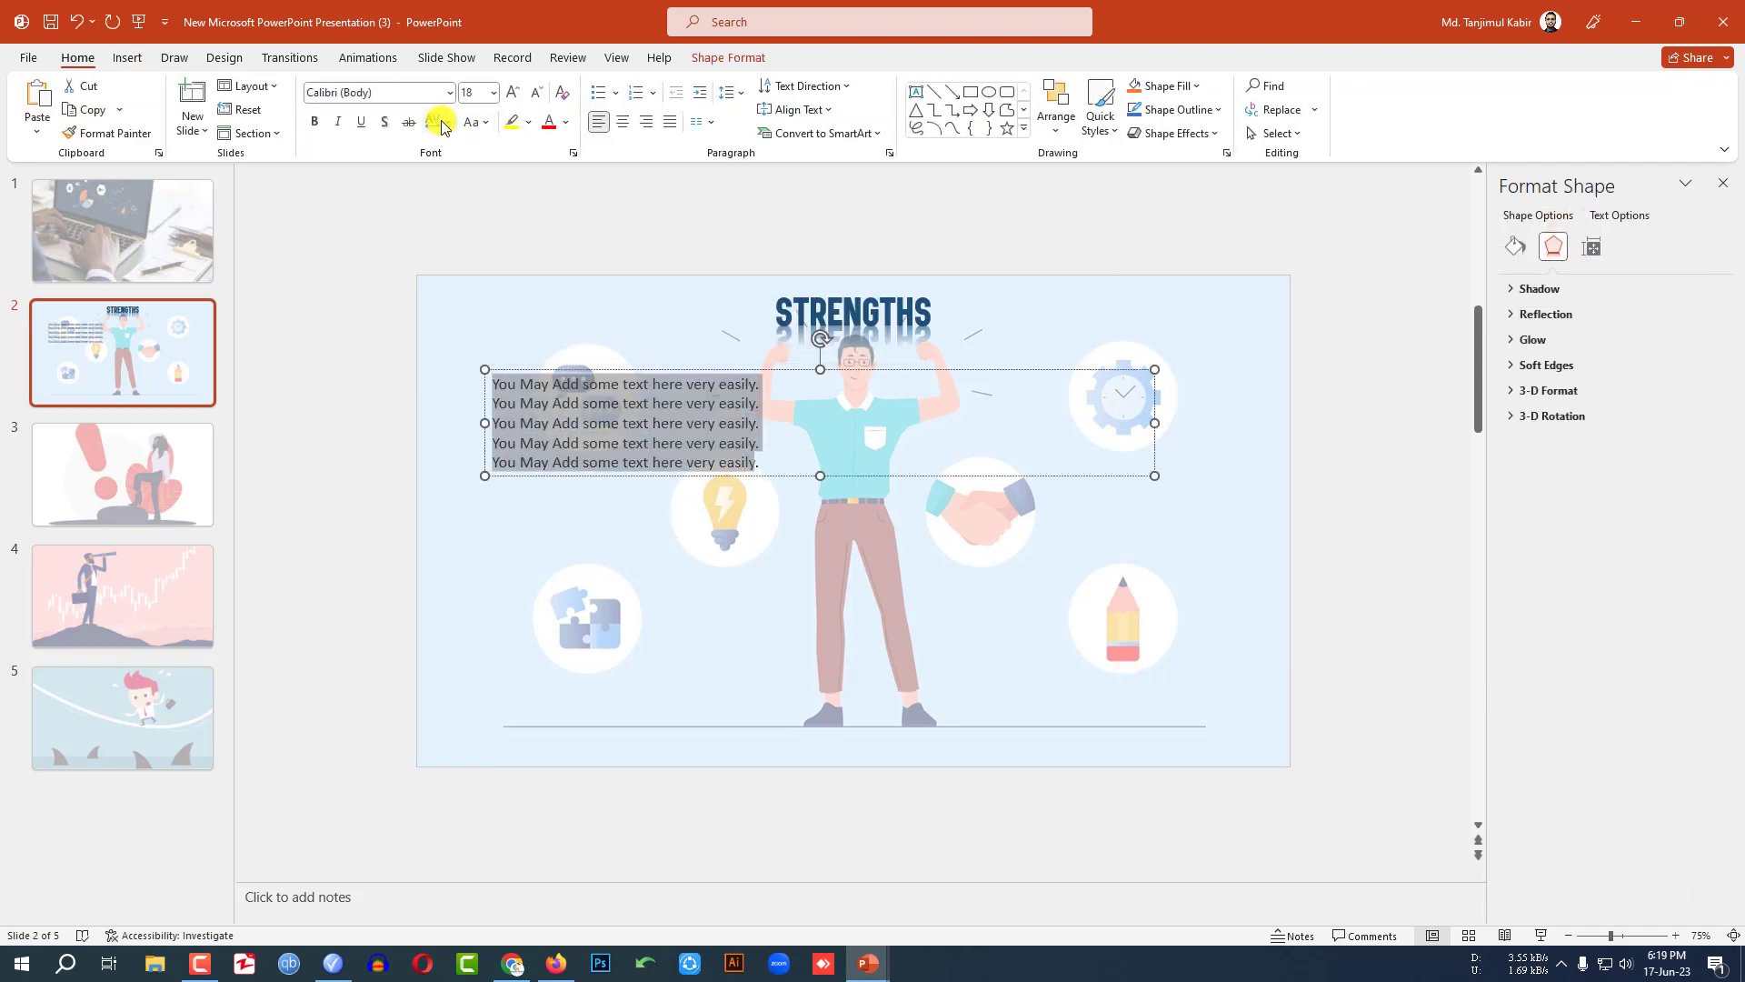
{"action": "left_click", "coordinate": [615, 93]}
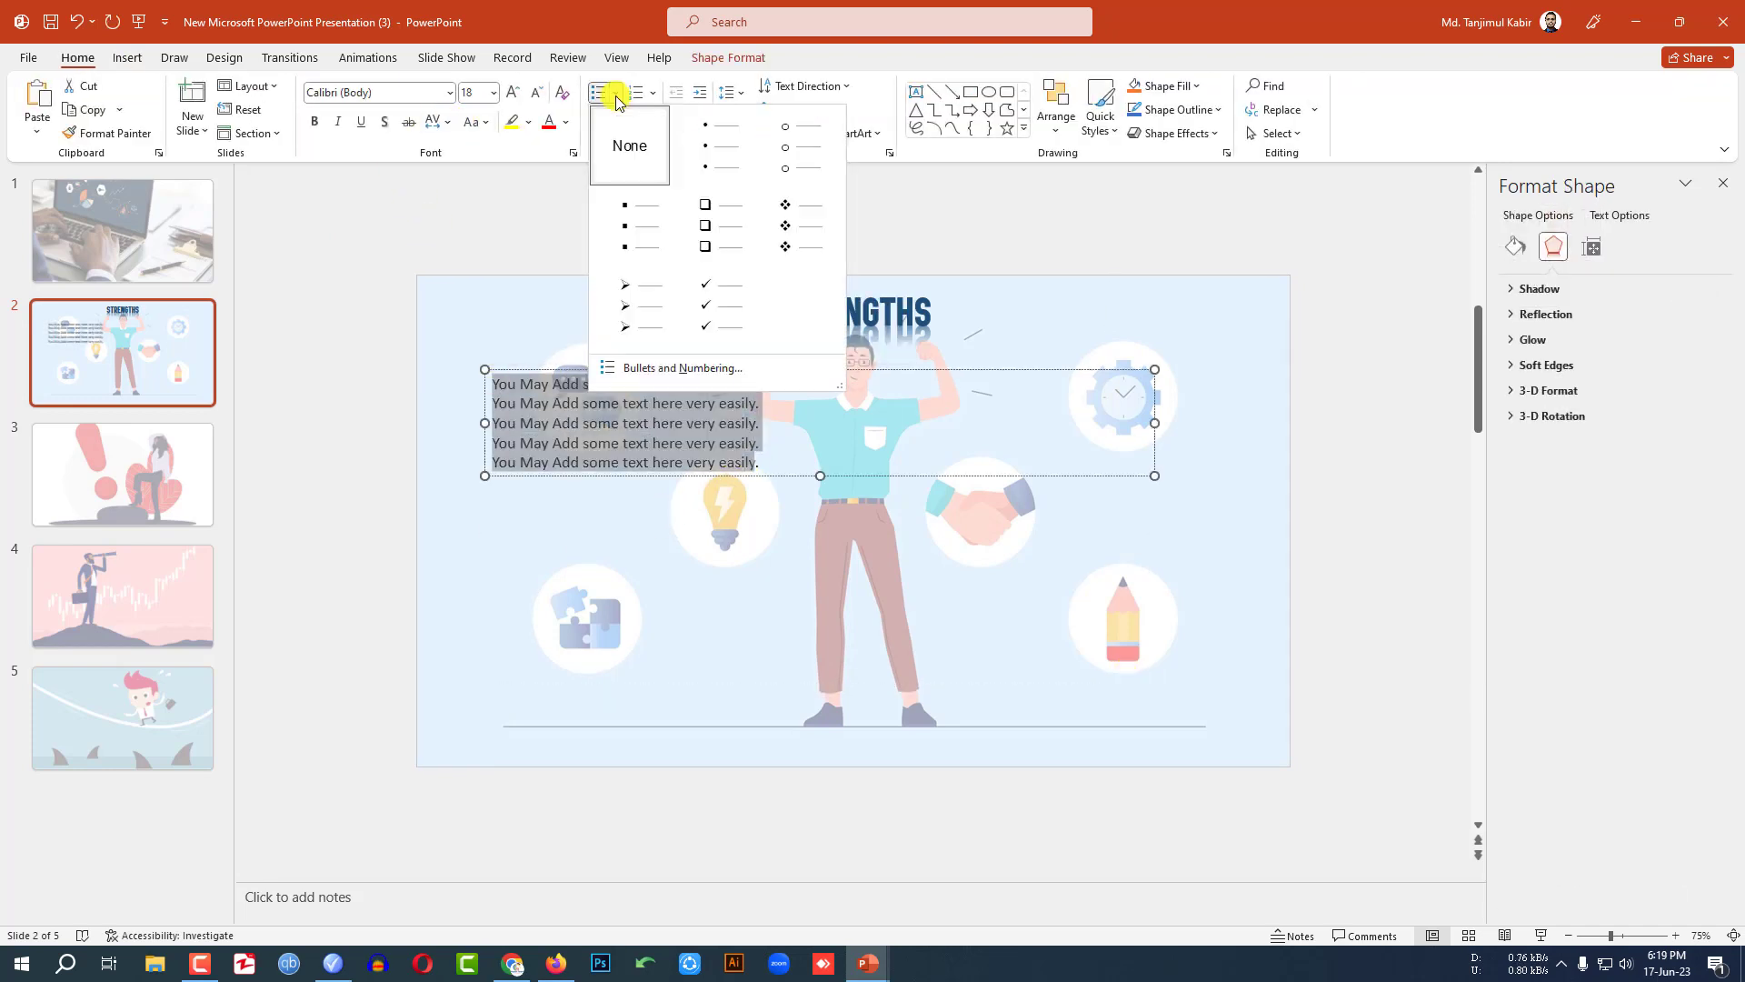
{"action": "left_click", "coordinate": [713, 304]}
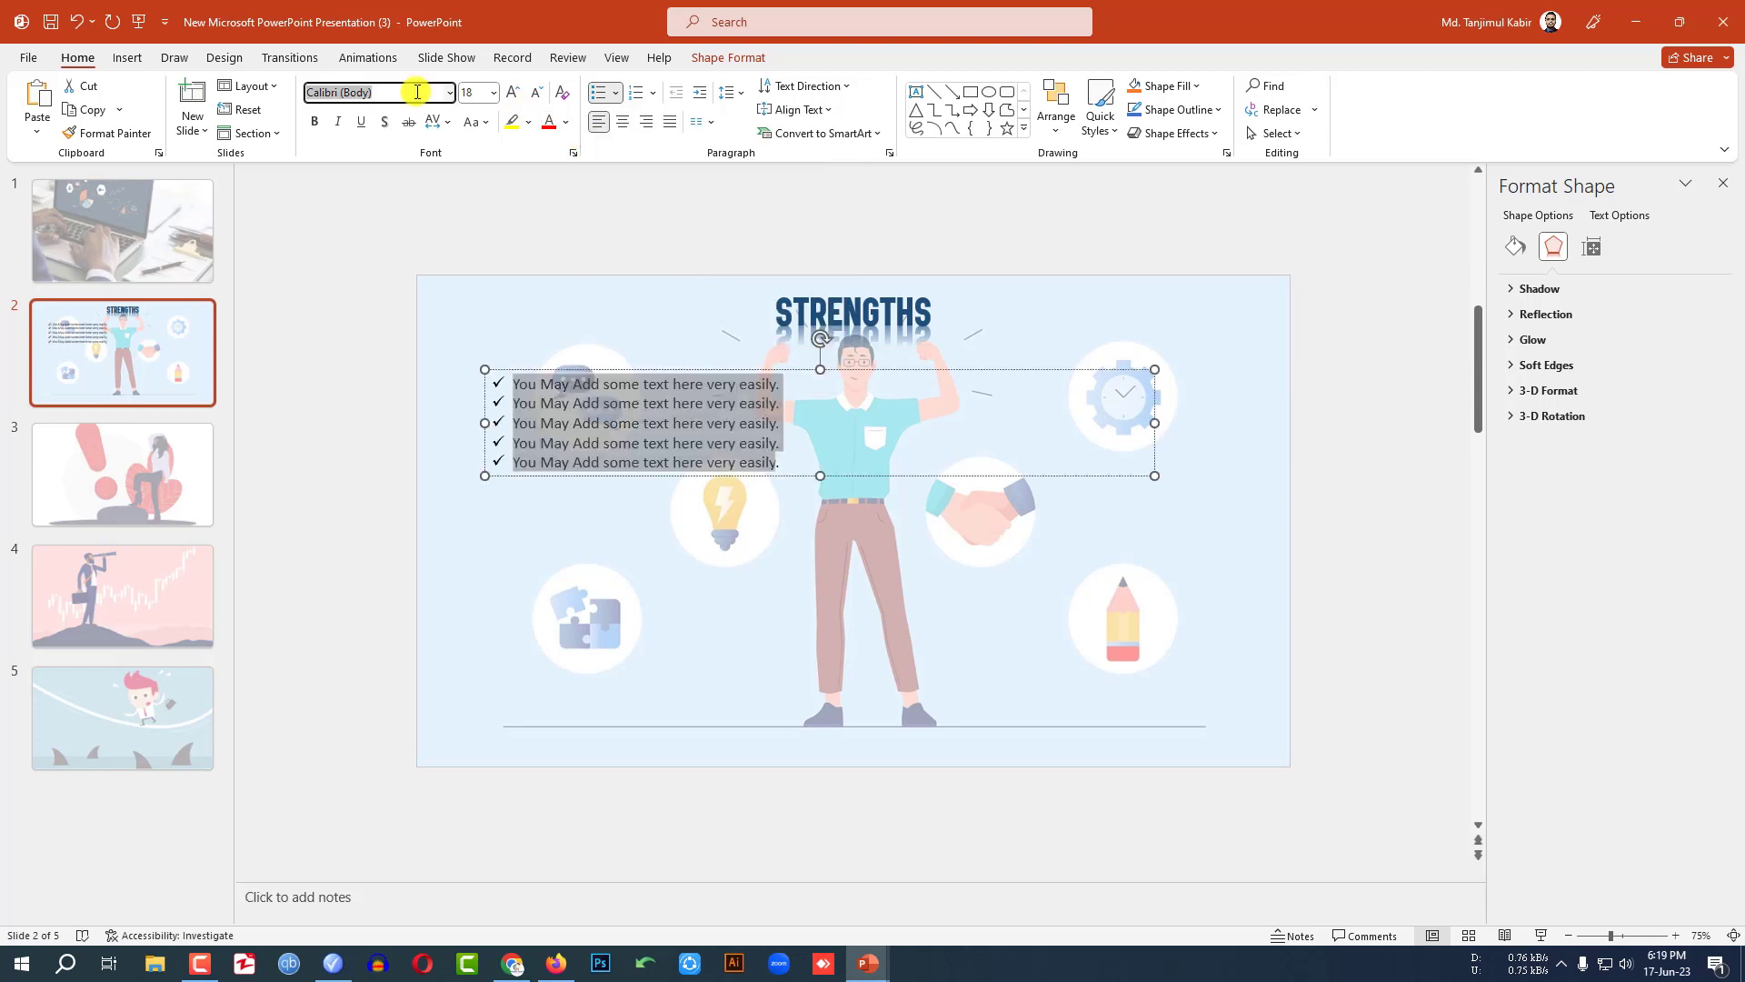
{"action": "key", "text": "Return"}
{"action": "left_click", "coordinate": [509, 92]}
{"action": "left_click", "coordinate": [509, 92]}
{"action": "left_click", "coordinate": [509, 91]}
{"action": "left_click", "coordinate": [509, 92]}
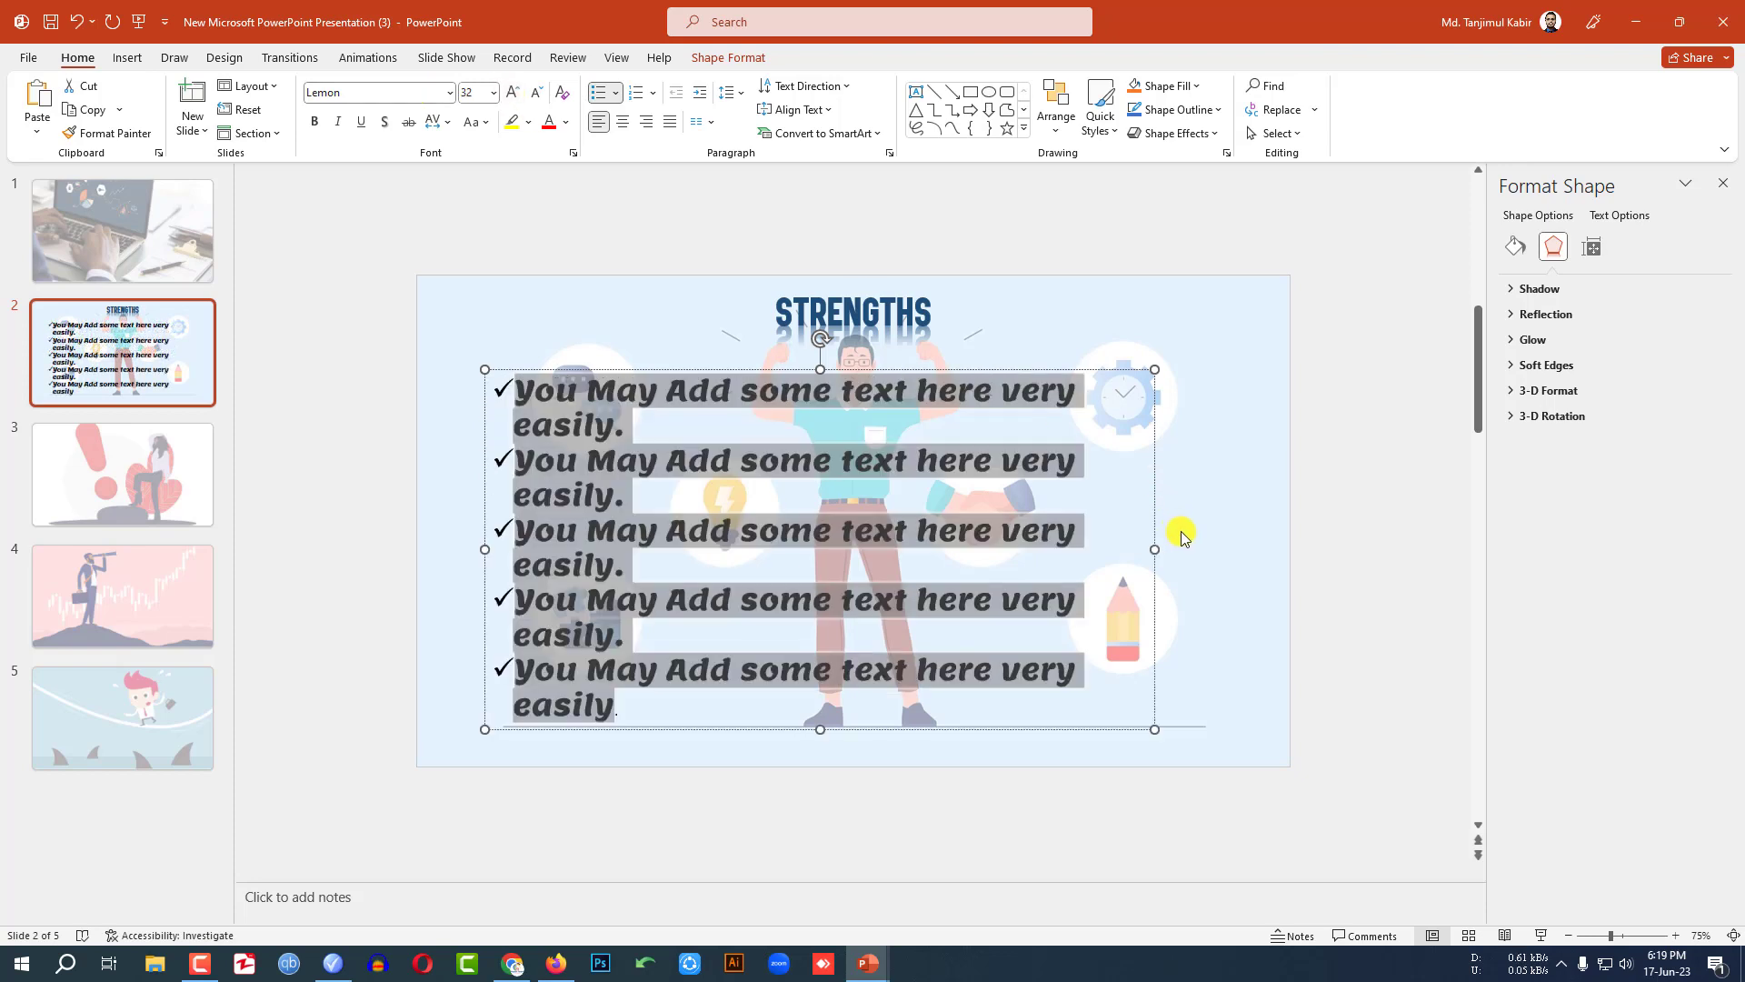
{"action": "key", "text": "ctrl+shift+comma"}
{"action": "left_click", "coordinate": [732, 92]}
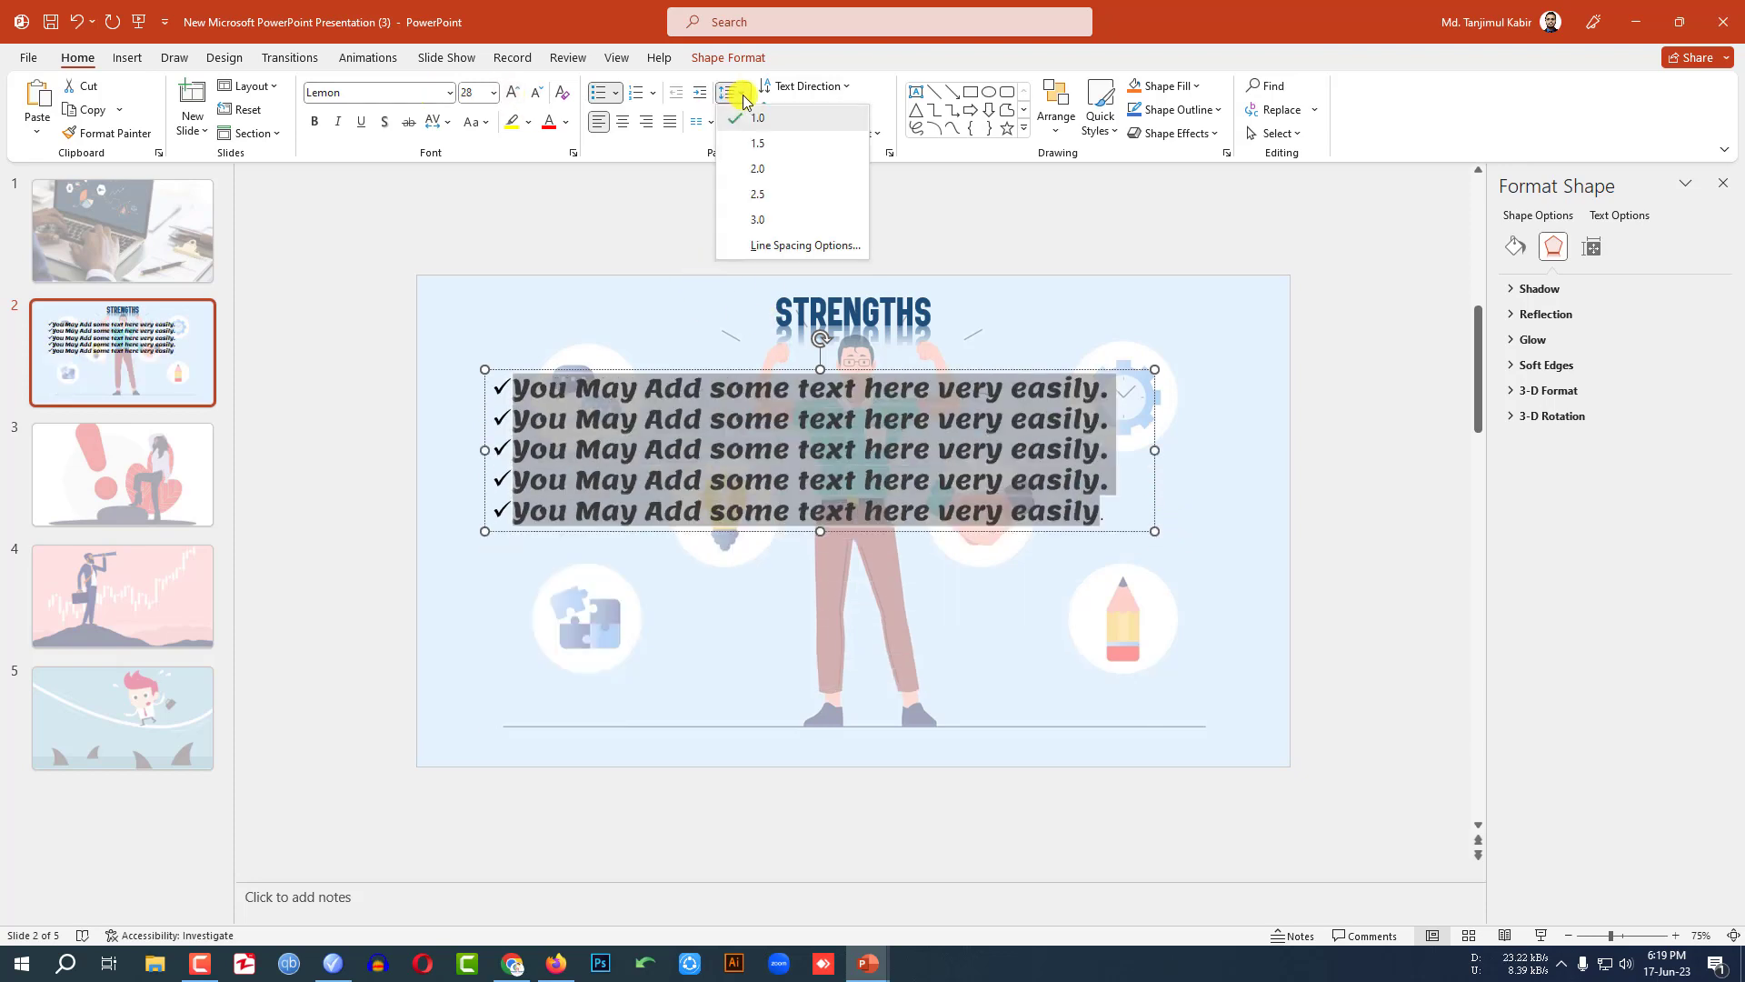
{"action": "left_click", "coordinate": [759, 180]}
{"action": "key", "text": "Escape"}
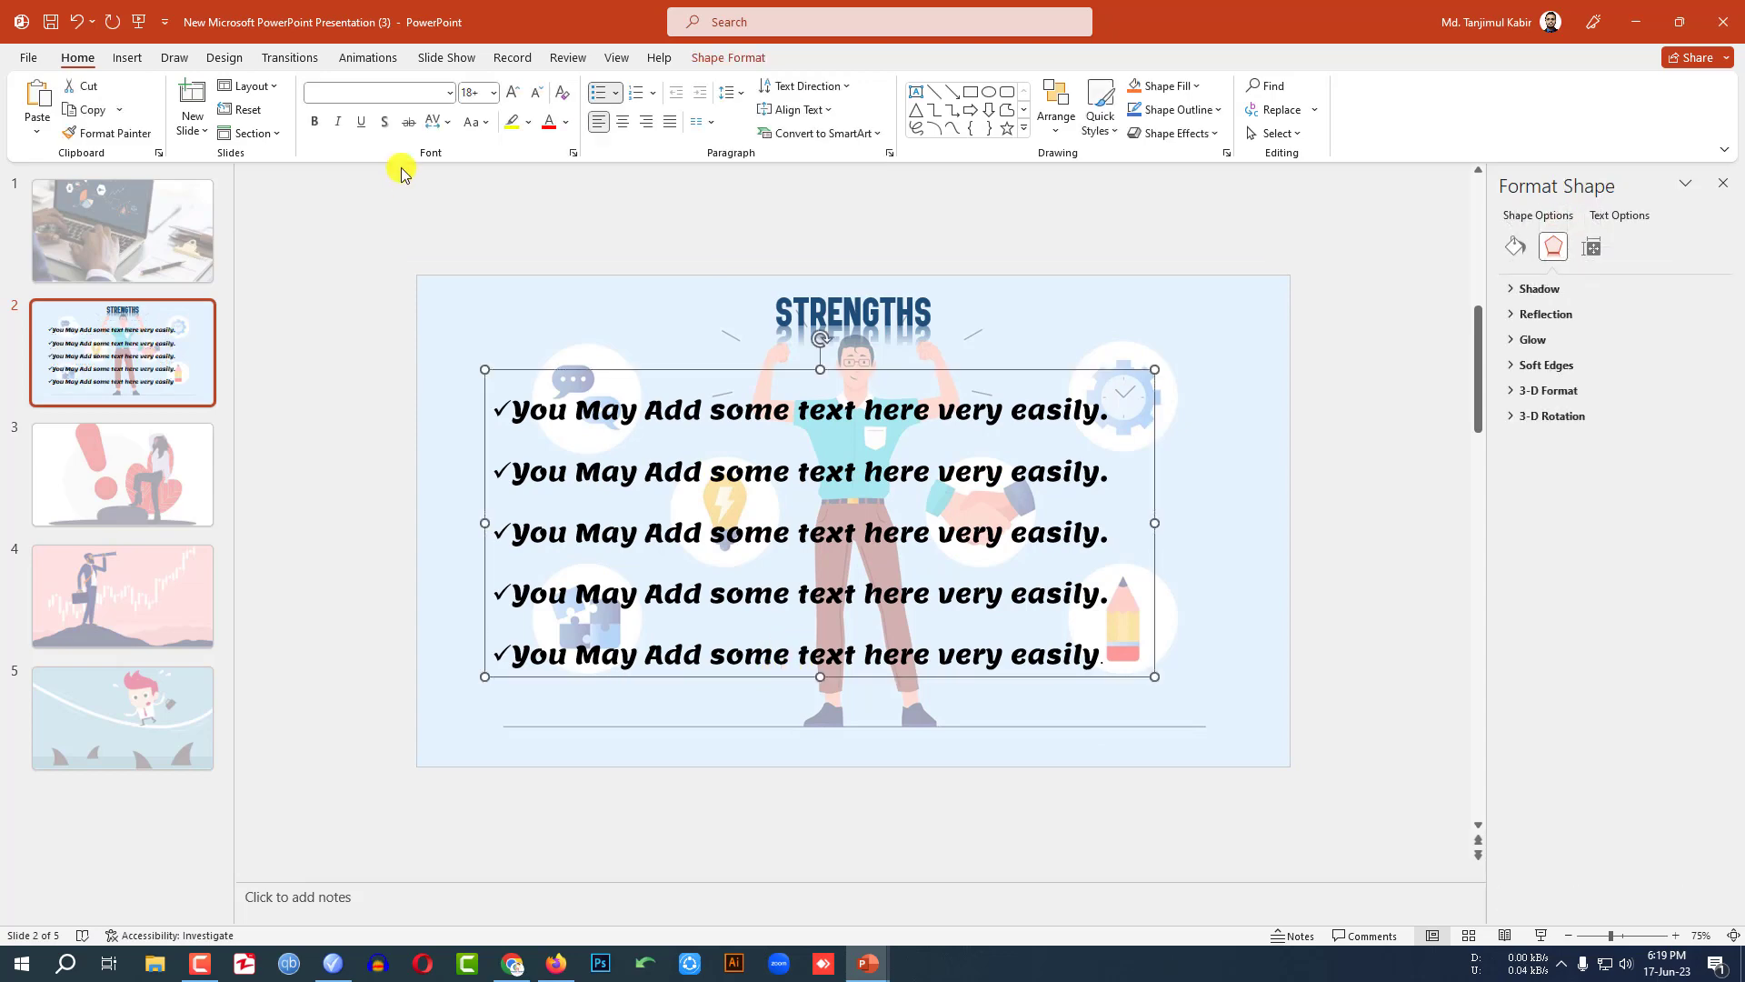
{"action": "left_click", "coordinate": [368, 57]}
Give the bullet text a Zoom entrance starting After Previous, then select both title and body boxes.
{"action": "left_click", "coordinate": [934, 108]}
{"action": "left_click", "coordinate": [1534, 85]}
{"action": "left_click", "coordinate": [1504, 130]}
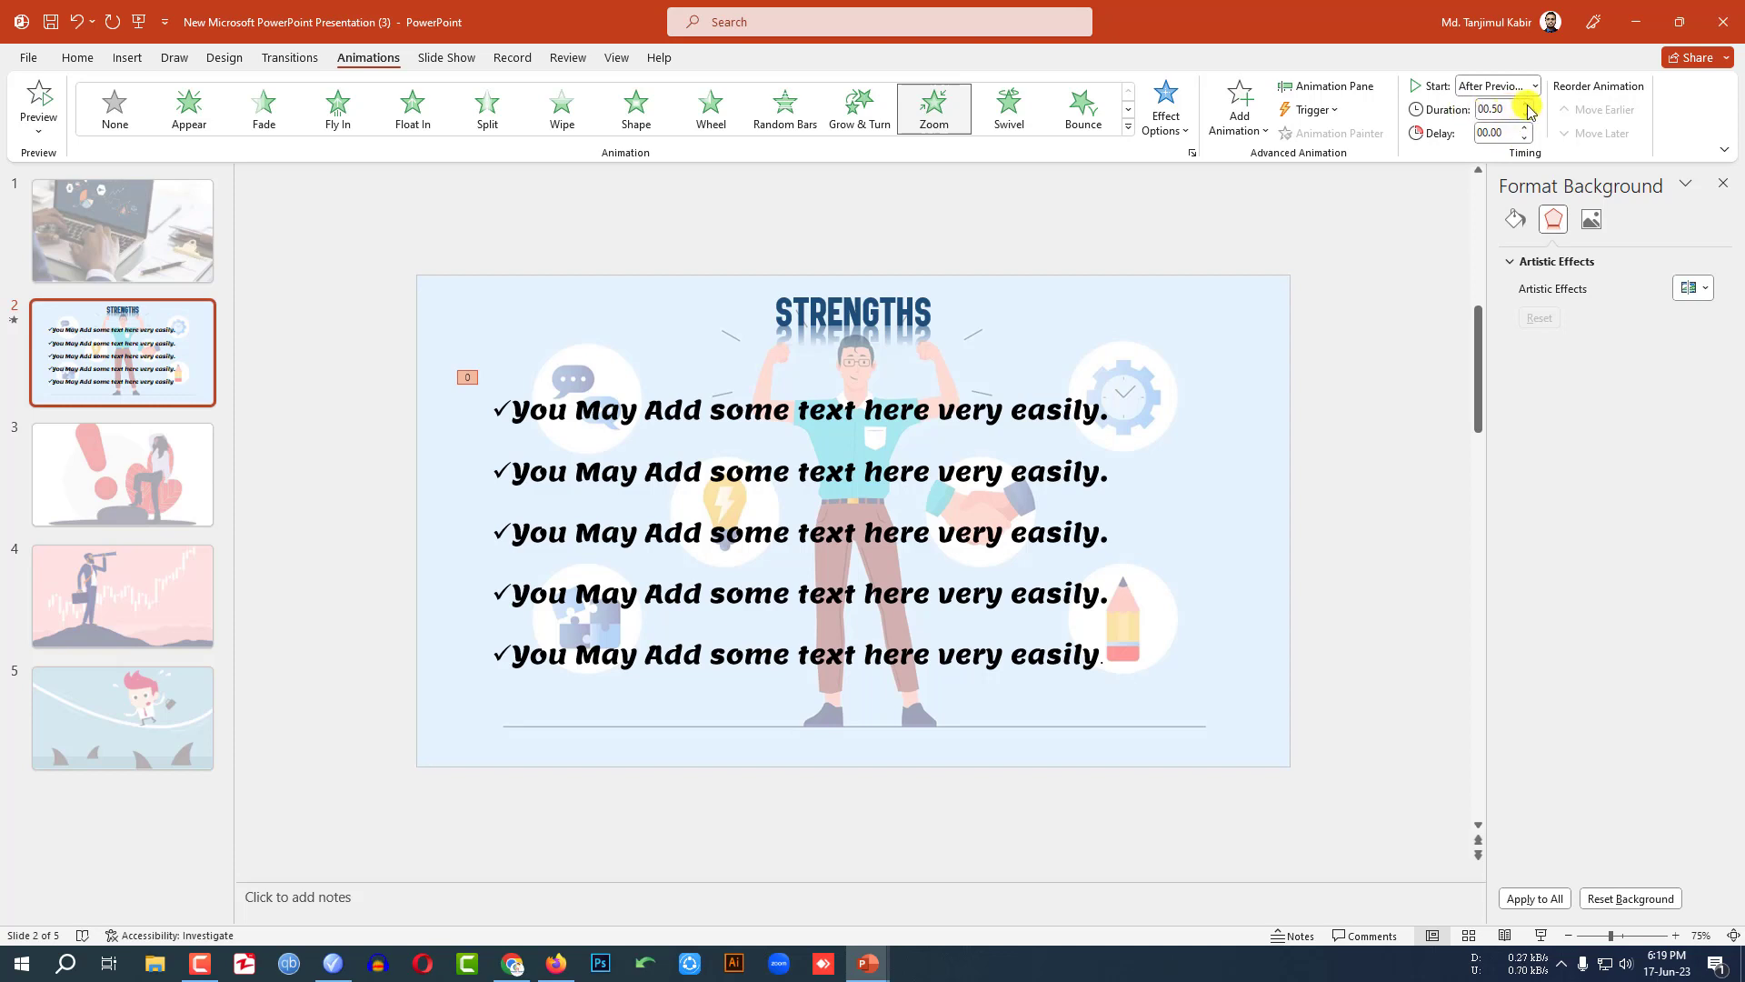
{"action": "left_click", "coordinate": [1397, 405]}
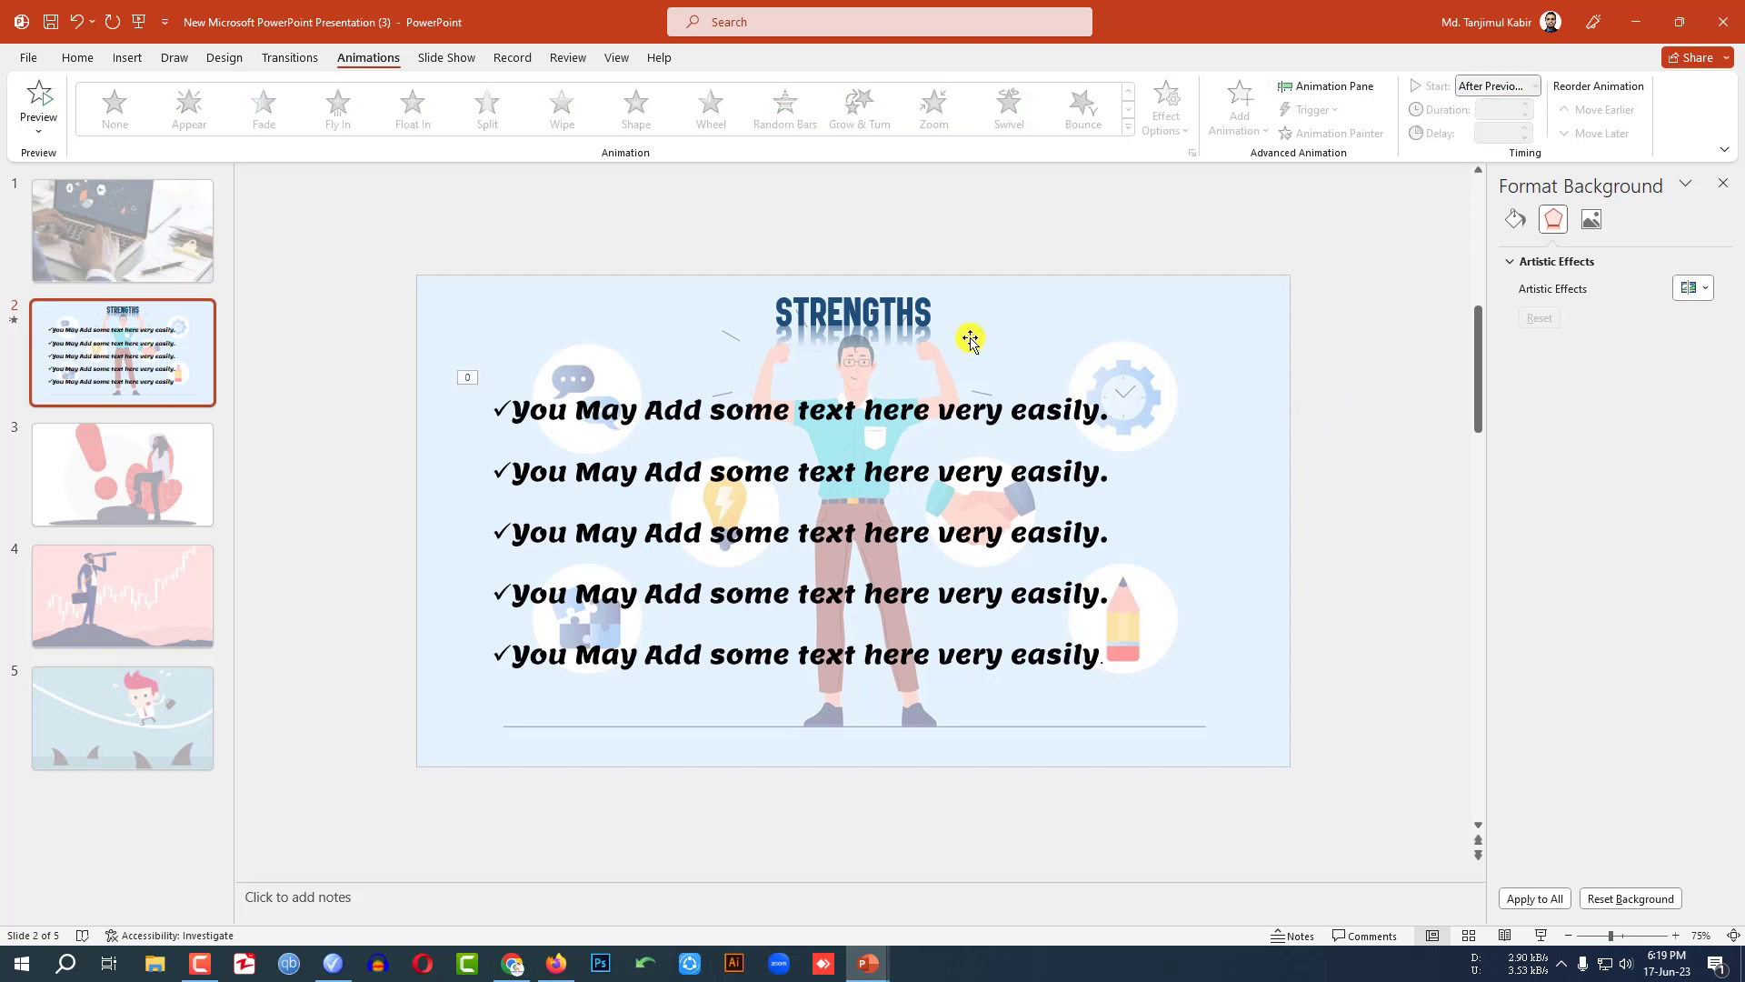
{"action": "left_click", "coordinate": [923, 335]}
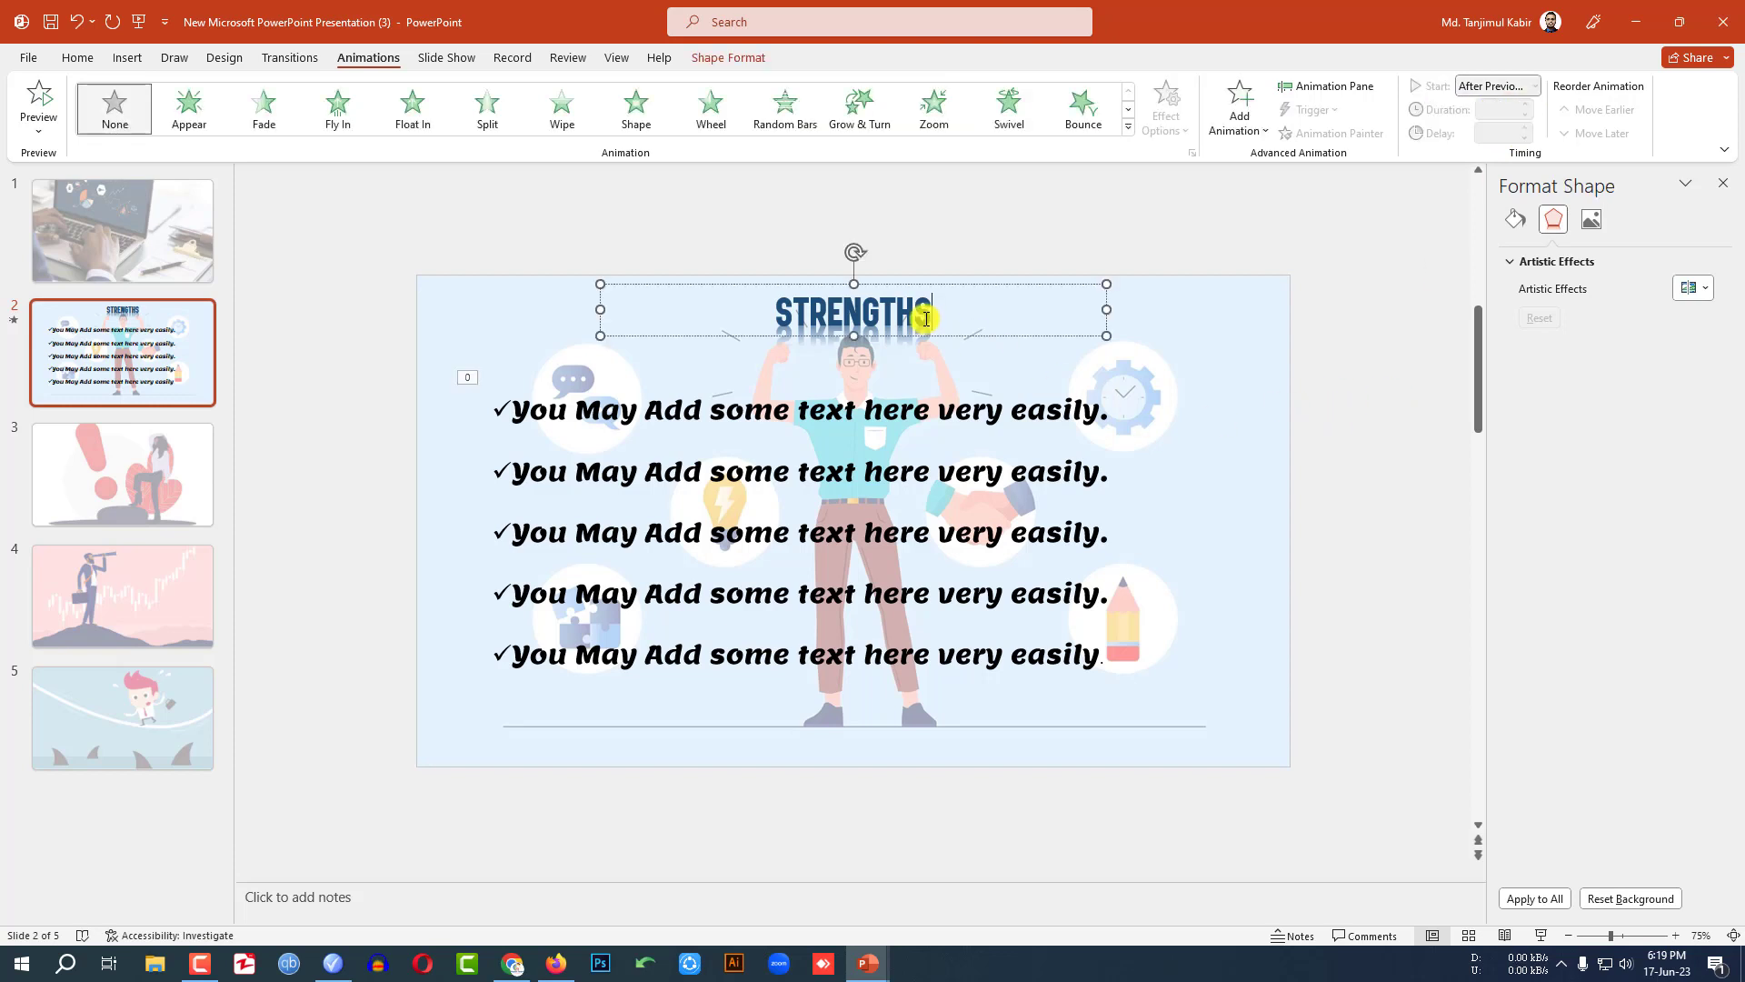
{"action": "left_click", "coordinate": [920, 404], "text": "shift"}
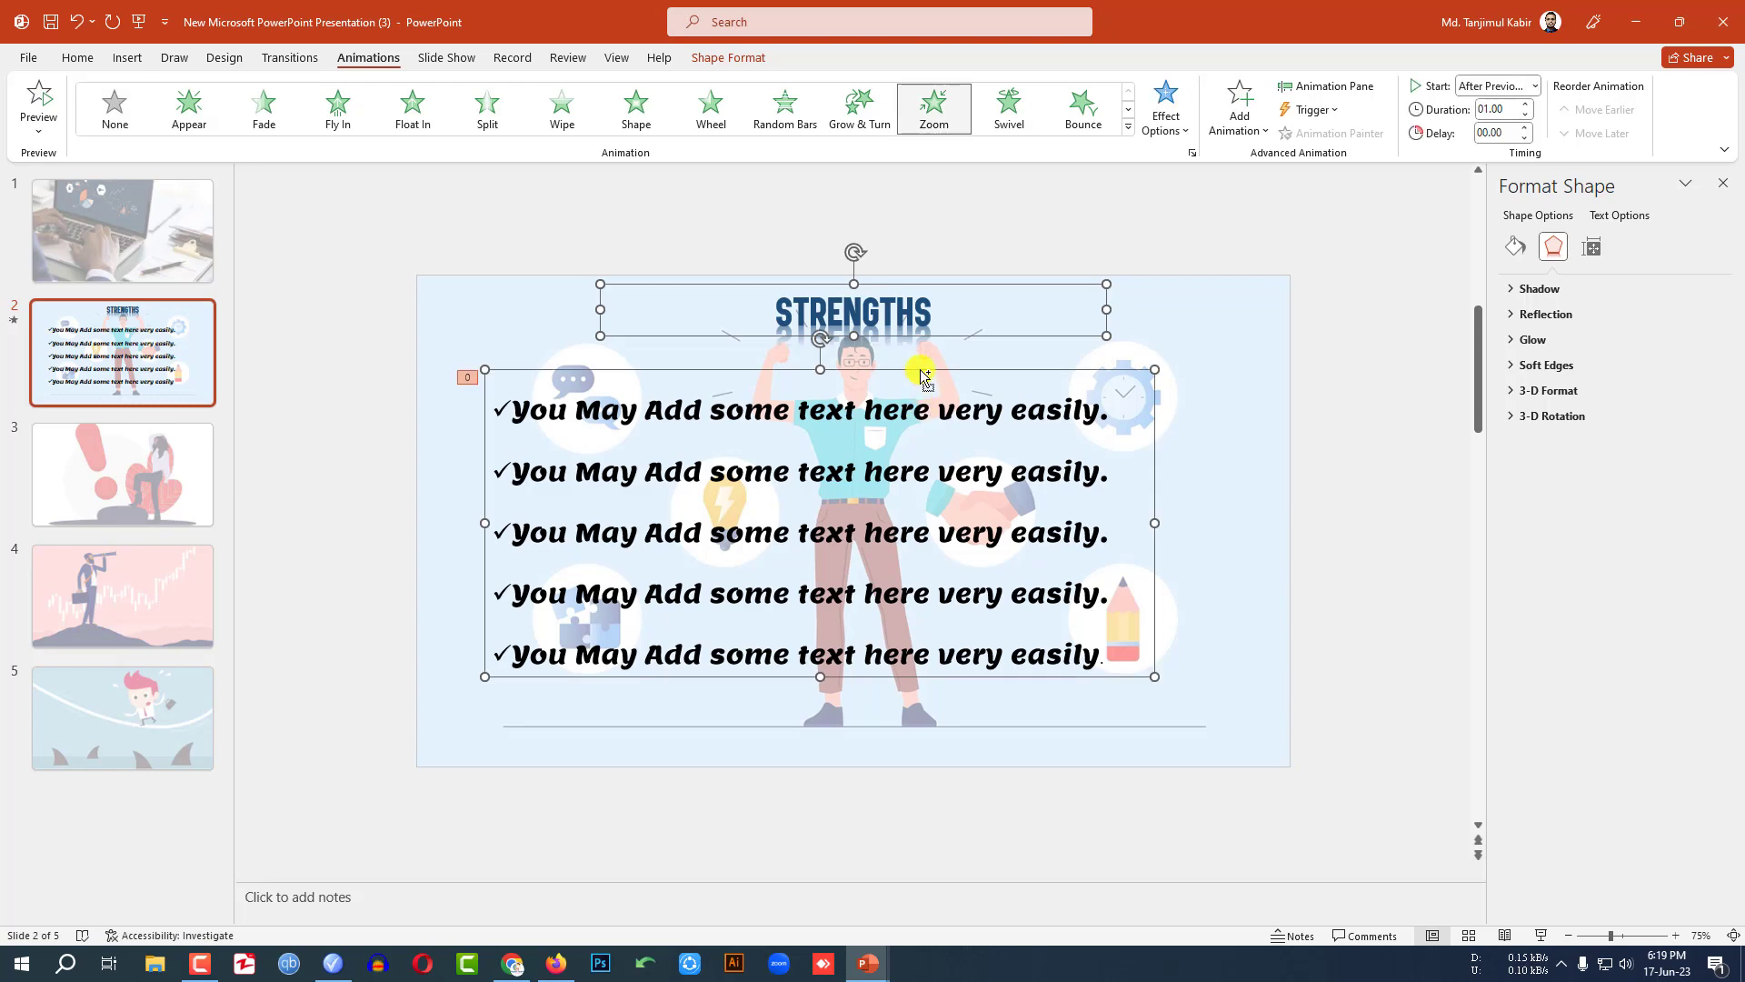
{"action": "left_click", "coordinate": [173, 477]}
Paste the copied title and bullet boxes onto slides 3, 4 and 5.
{"action": "key", "text": "ctrl+v"}
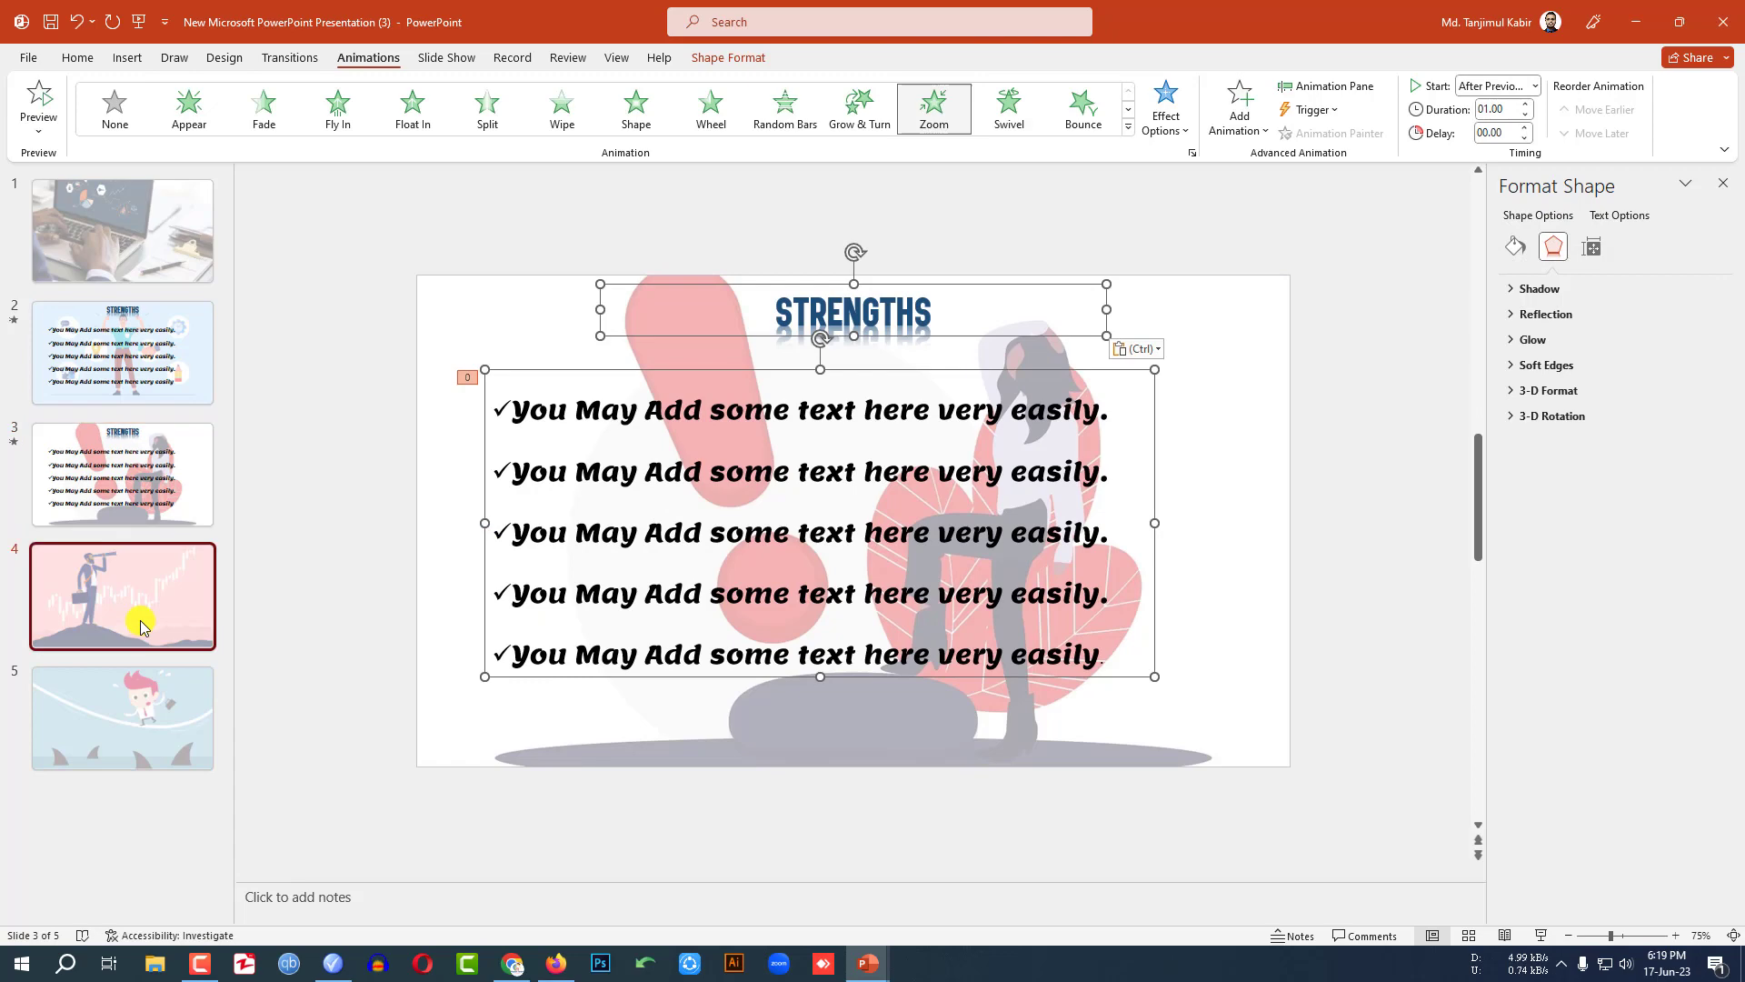
{"action": "left_click", "coordinate": [138, 604]}
{"action": "key", "text": "ctrl+v"}
{"action": "left_click", "coordinate": [104, 691]}
{"action": "key", "text": "ctrl+v"}
Retitle slide 3 from STRENGTHS to WEAKNESS.
{"action": "left_click", "coordinate": [134, 460]}
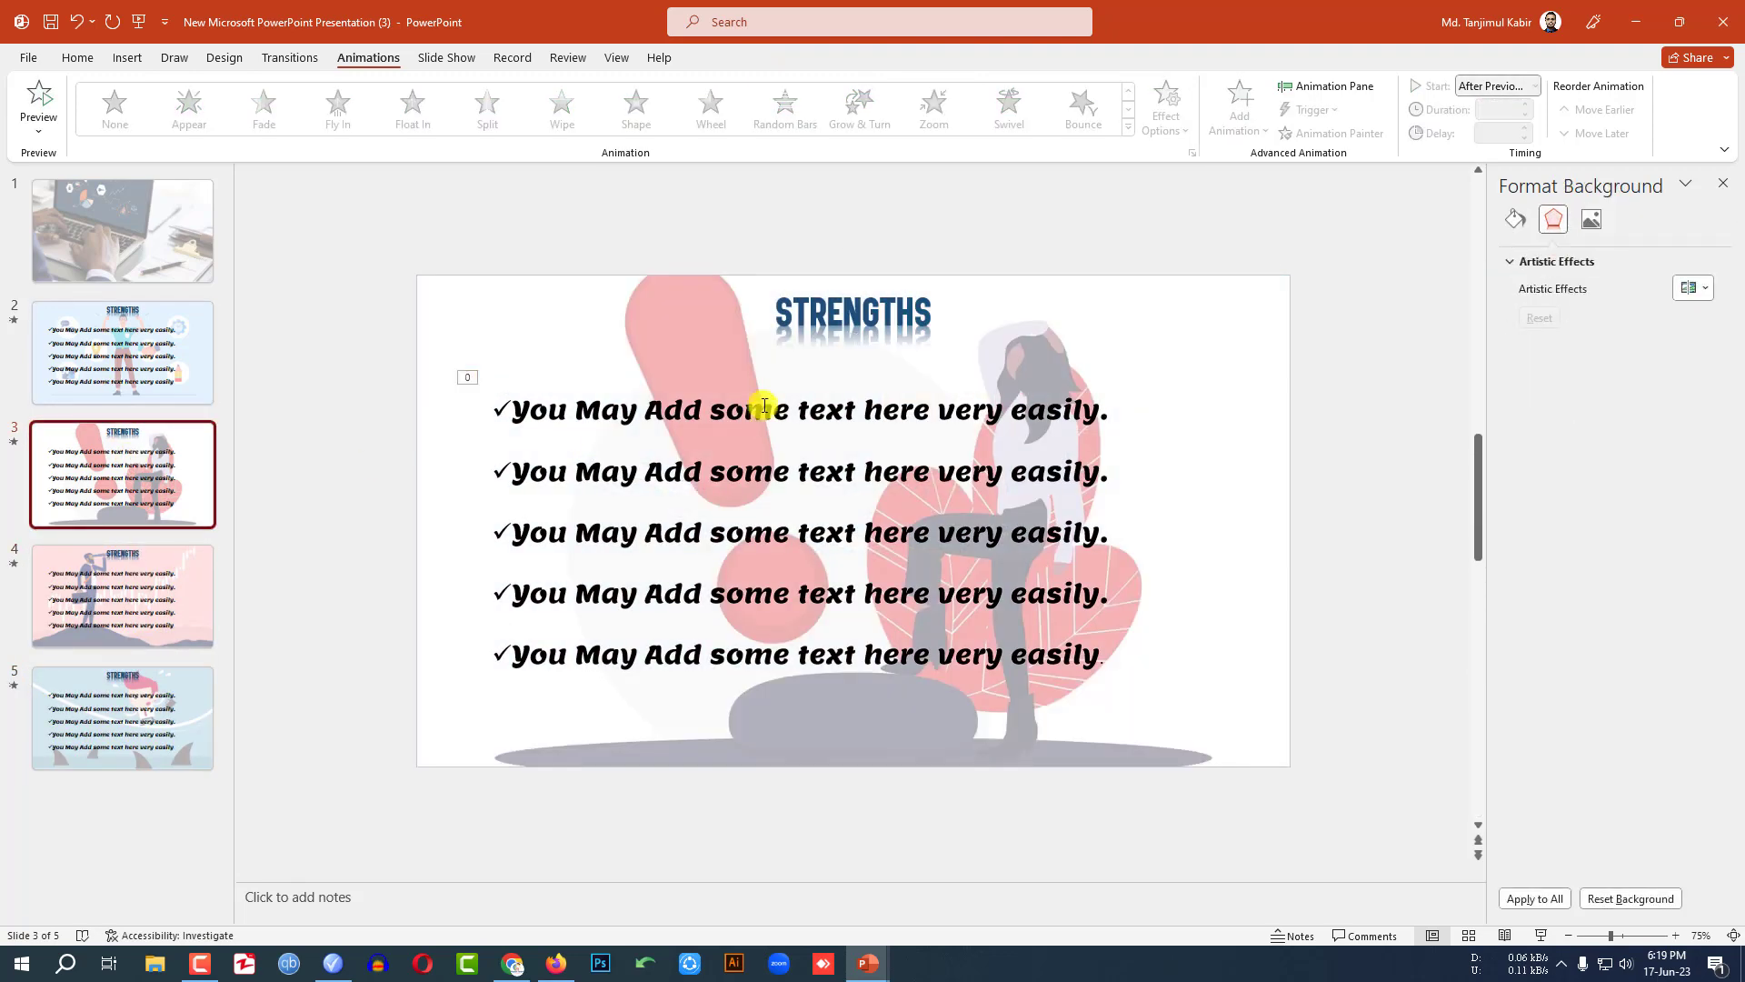
{"action": "left_click", "coordinate": [833, 316]}
{"action": "left_click_drag", "start_coordinate": [784, 312], "coordinate": [930, 311]}
{"action": "type", "text": "WEAKNESS"}
{"action": "left_click", "coordinate": [1162, 407]}
{"action": "left_click", "coordinate": [771, 512]}
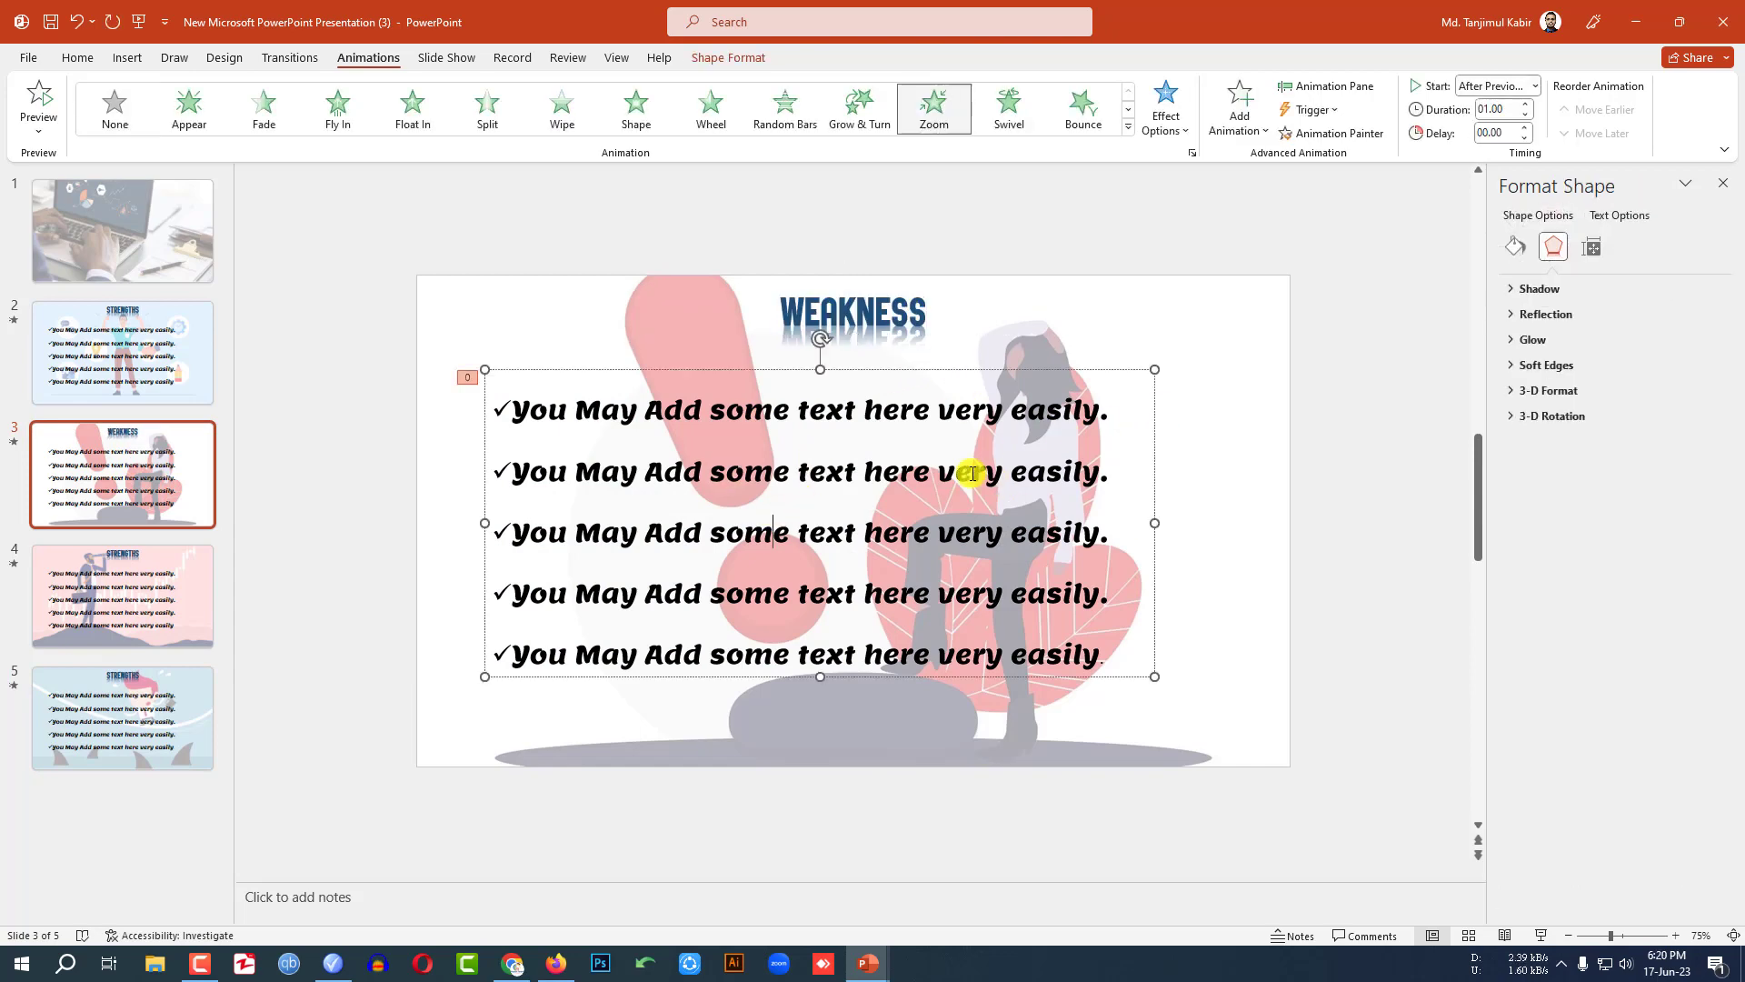
Colour slide 4's OPPERTUNITIES title dark blue, then select slide 5's title.
{"action": "left_click", "coordinate": [119, 600]}
{"action": "left_click", "coordinate": [833, 310]}
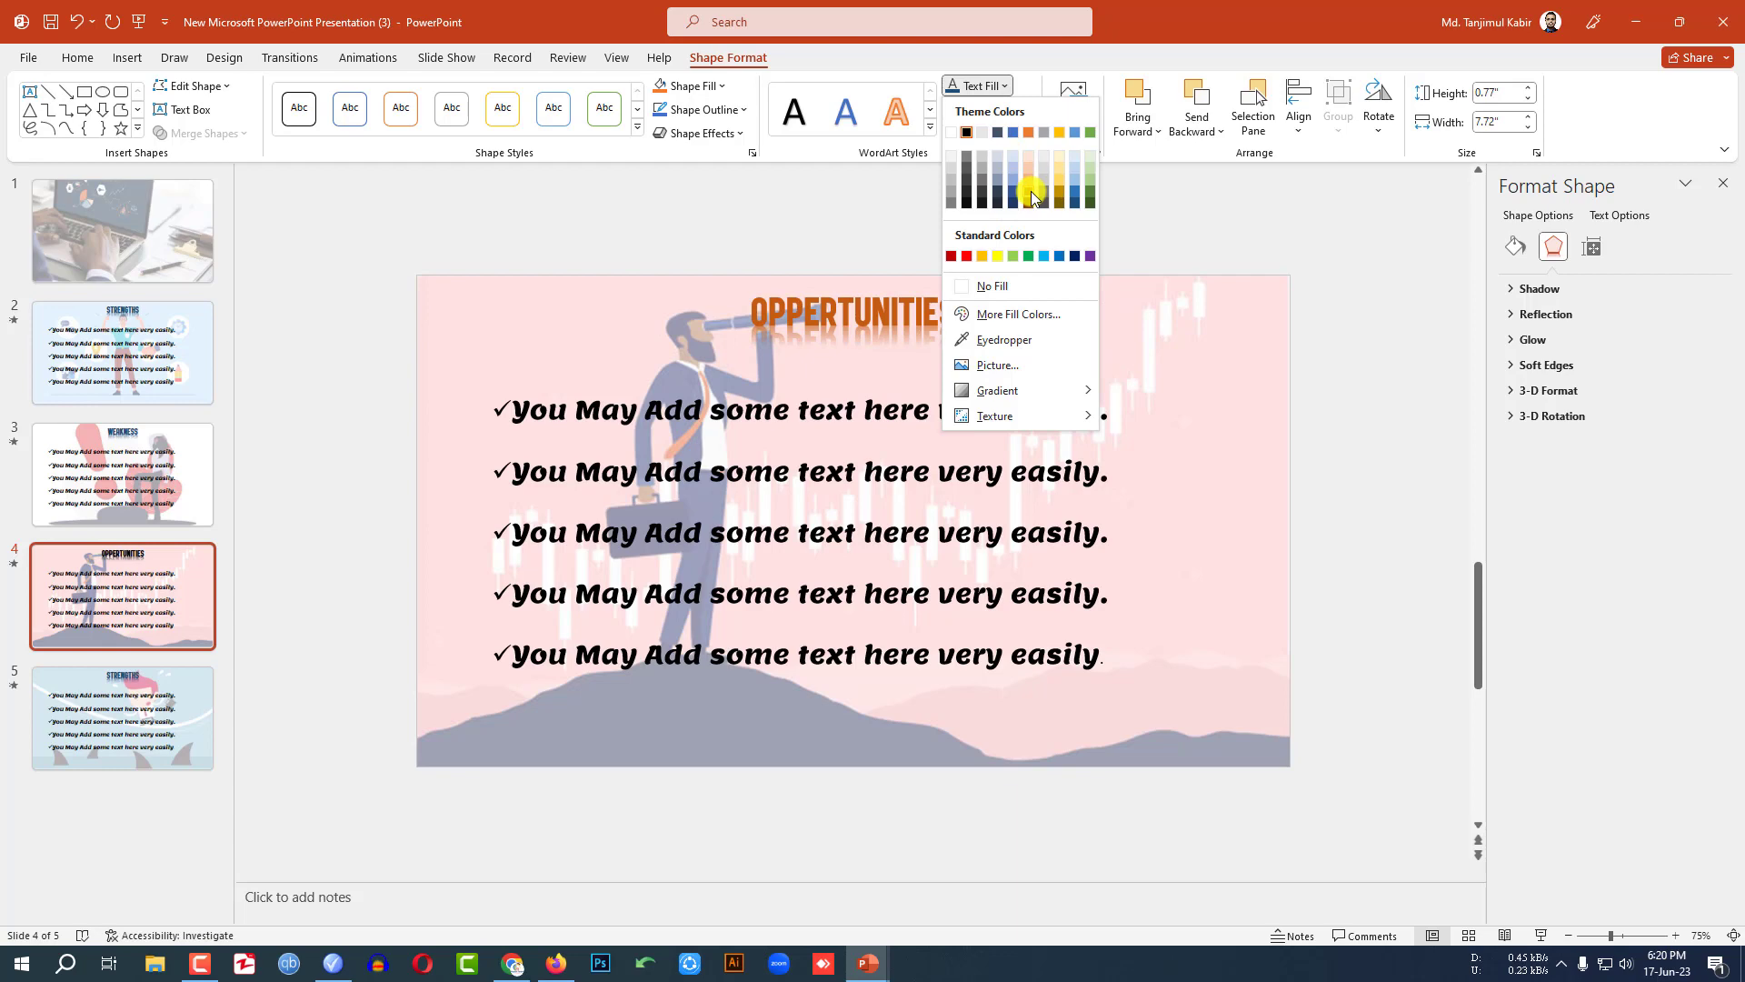
{"action": "left_click", "coordinate": [1074, 257]}
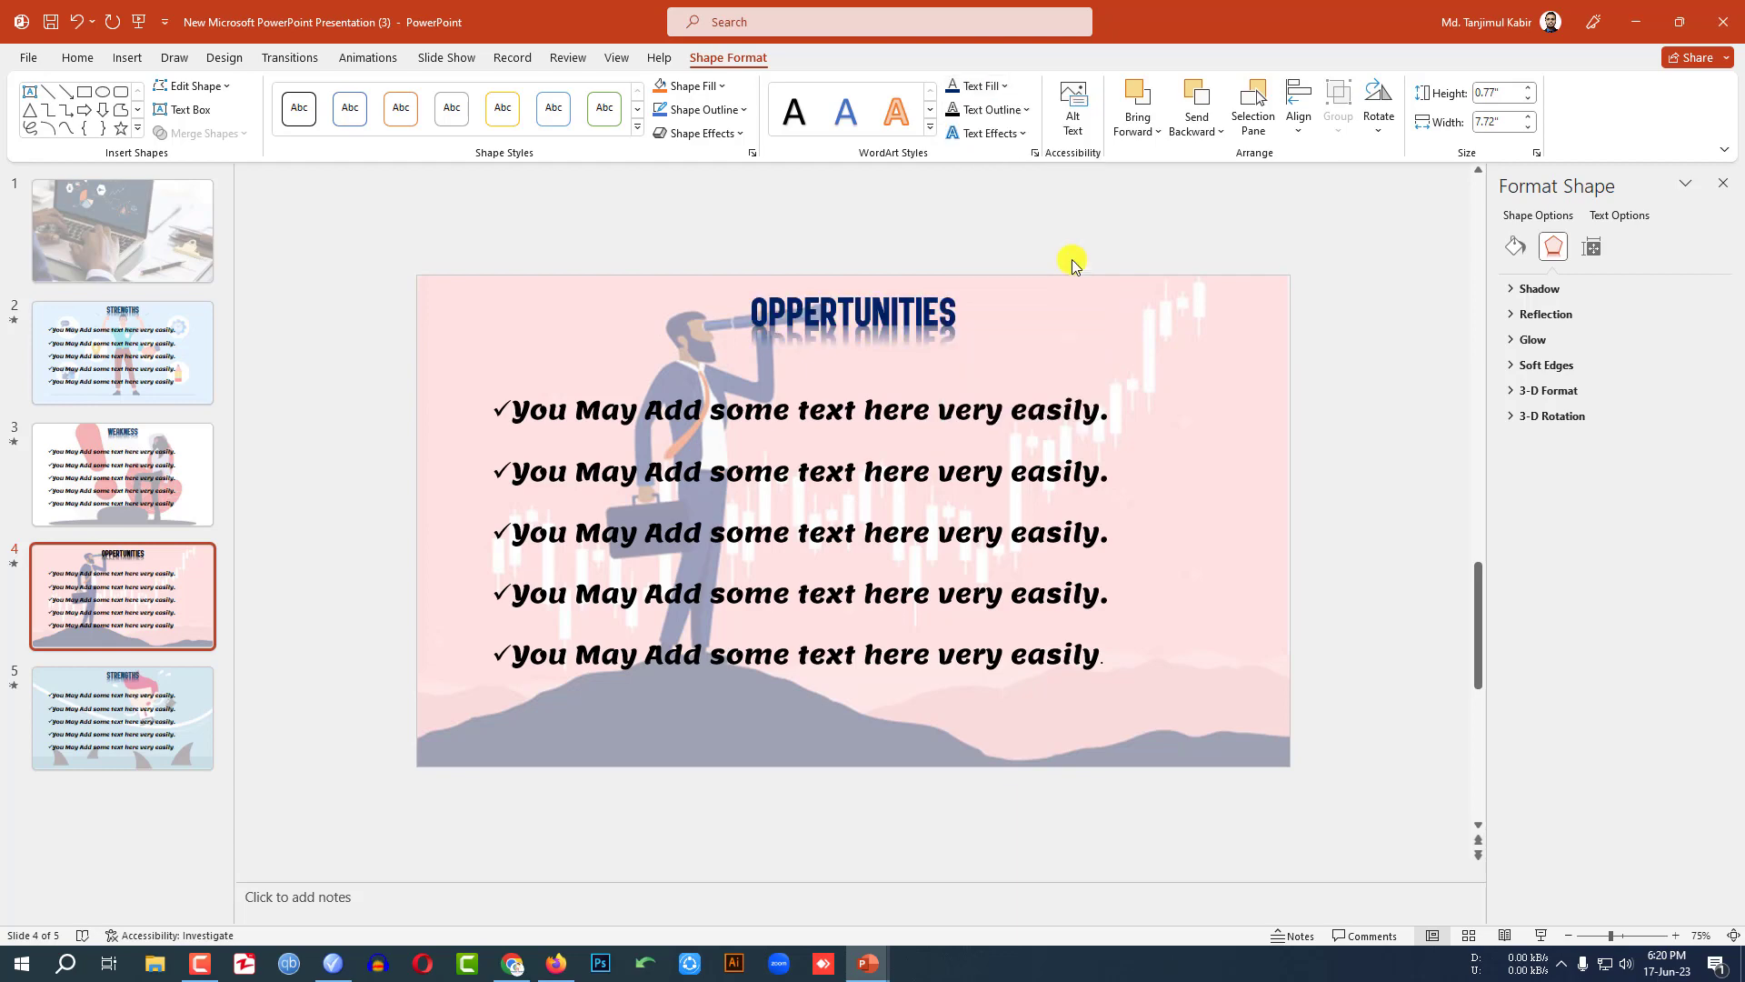
{"action": "left_click", "coordinate": [164, 718]}
{"action": "left_click", "coordinate": [871, 306]}
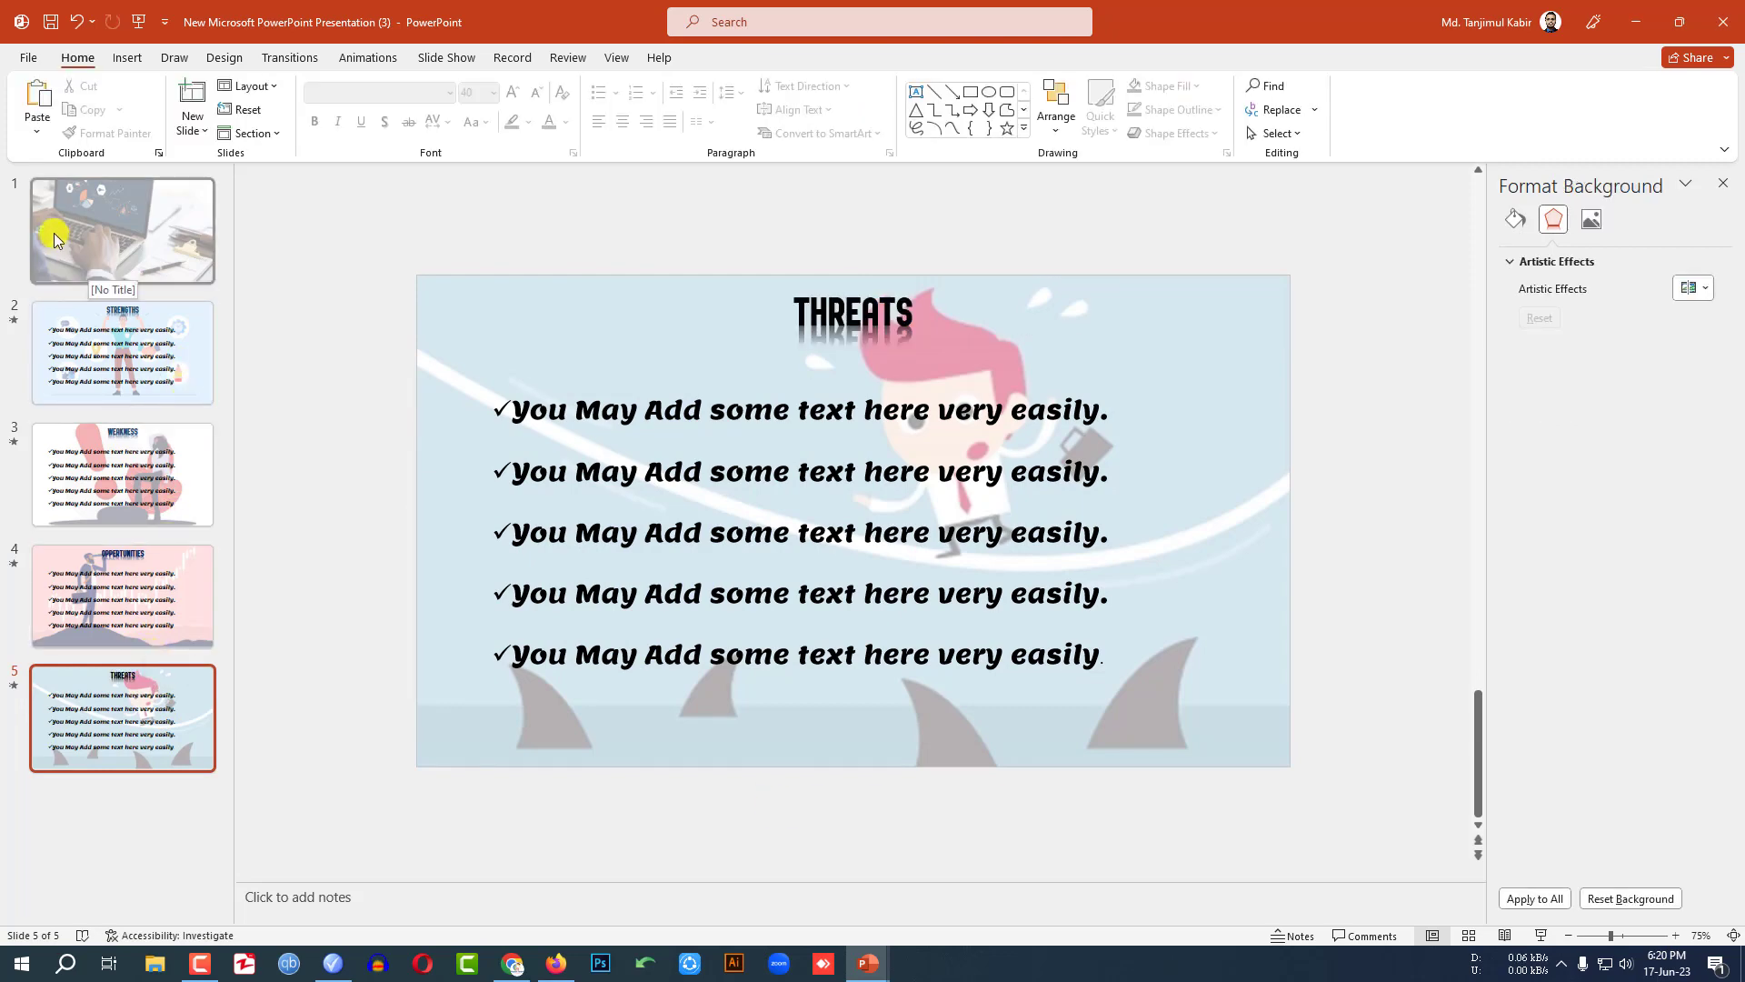
Draw a small rectangle in the middle of the title slide.
{"action": "left_click", "coordinate": [150, 232]}
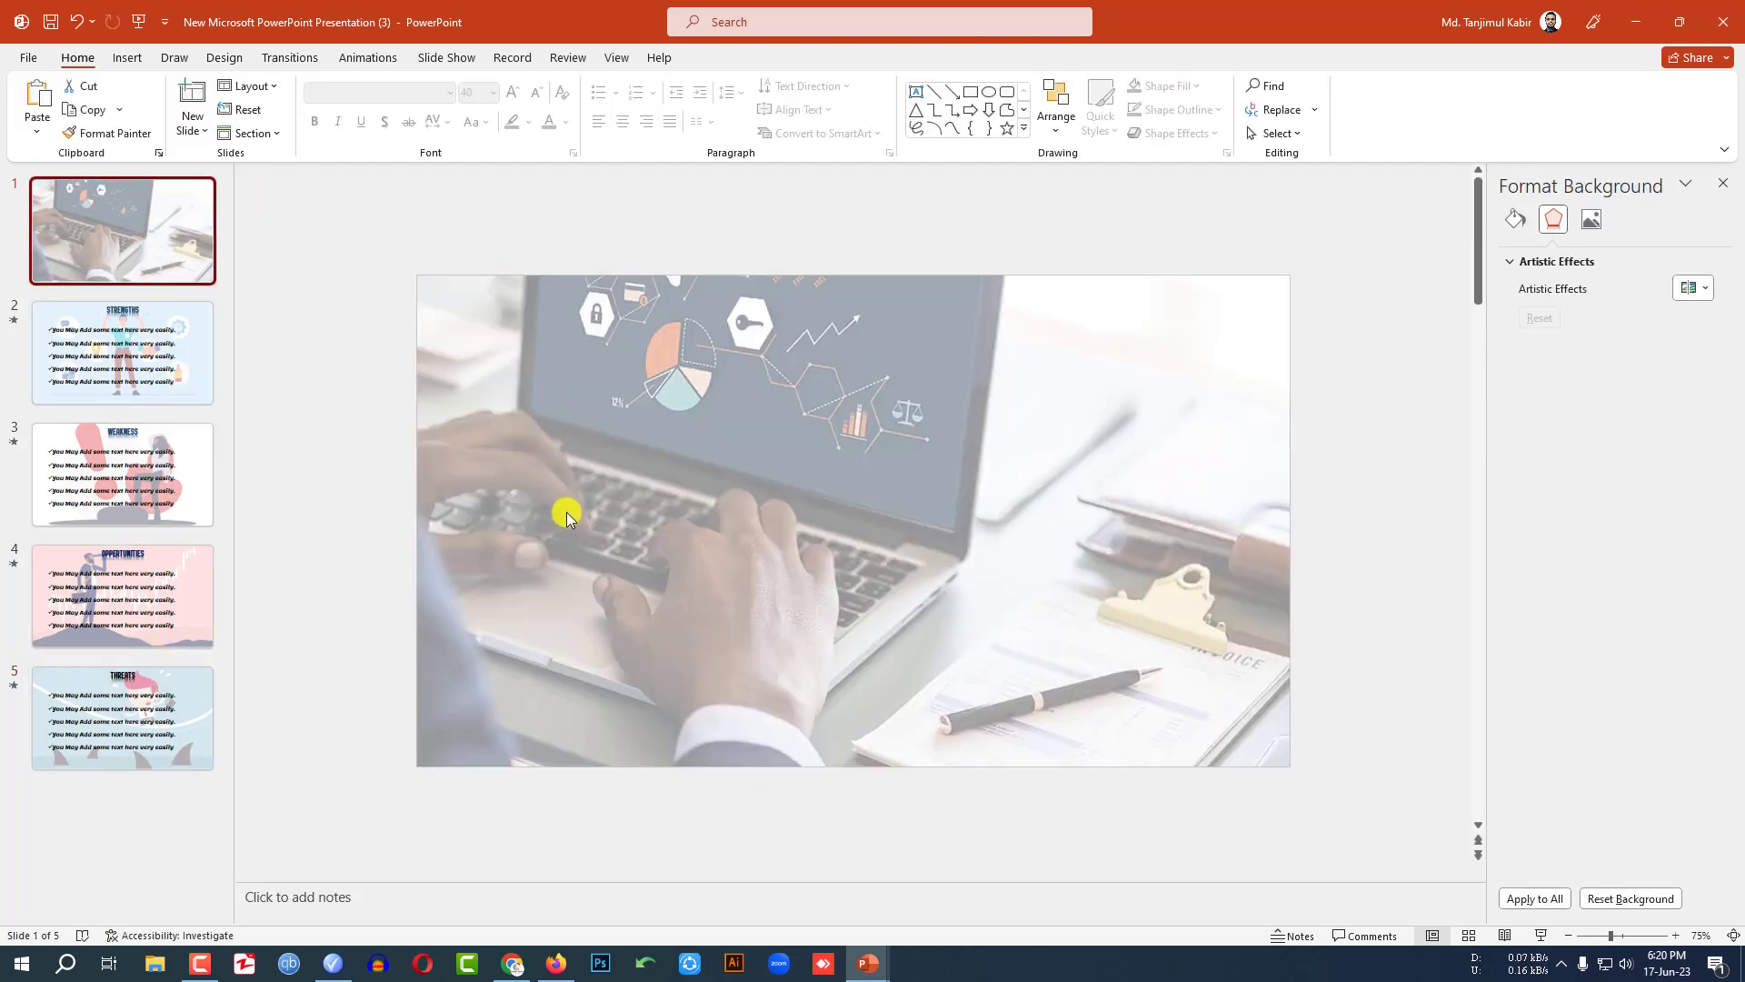
{"action": "left_click", "coordinate": [128, 59]}
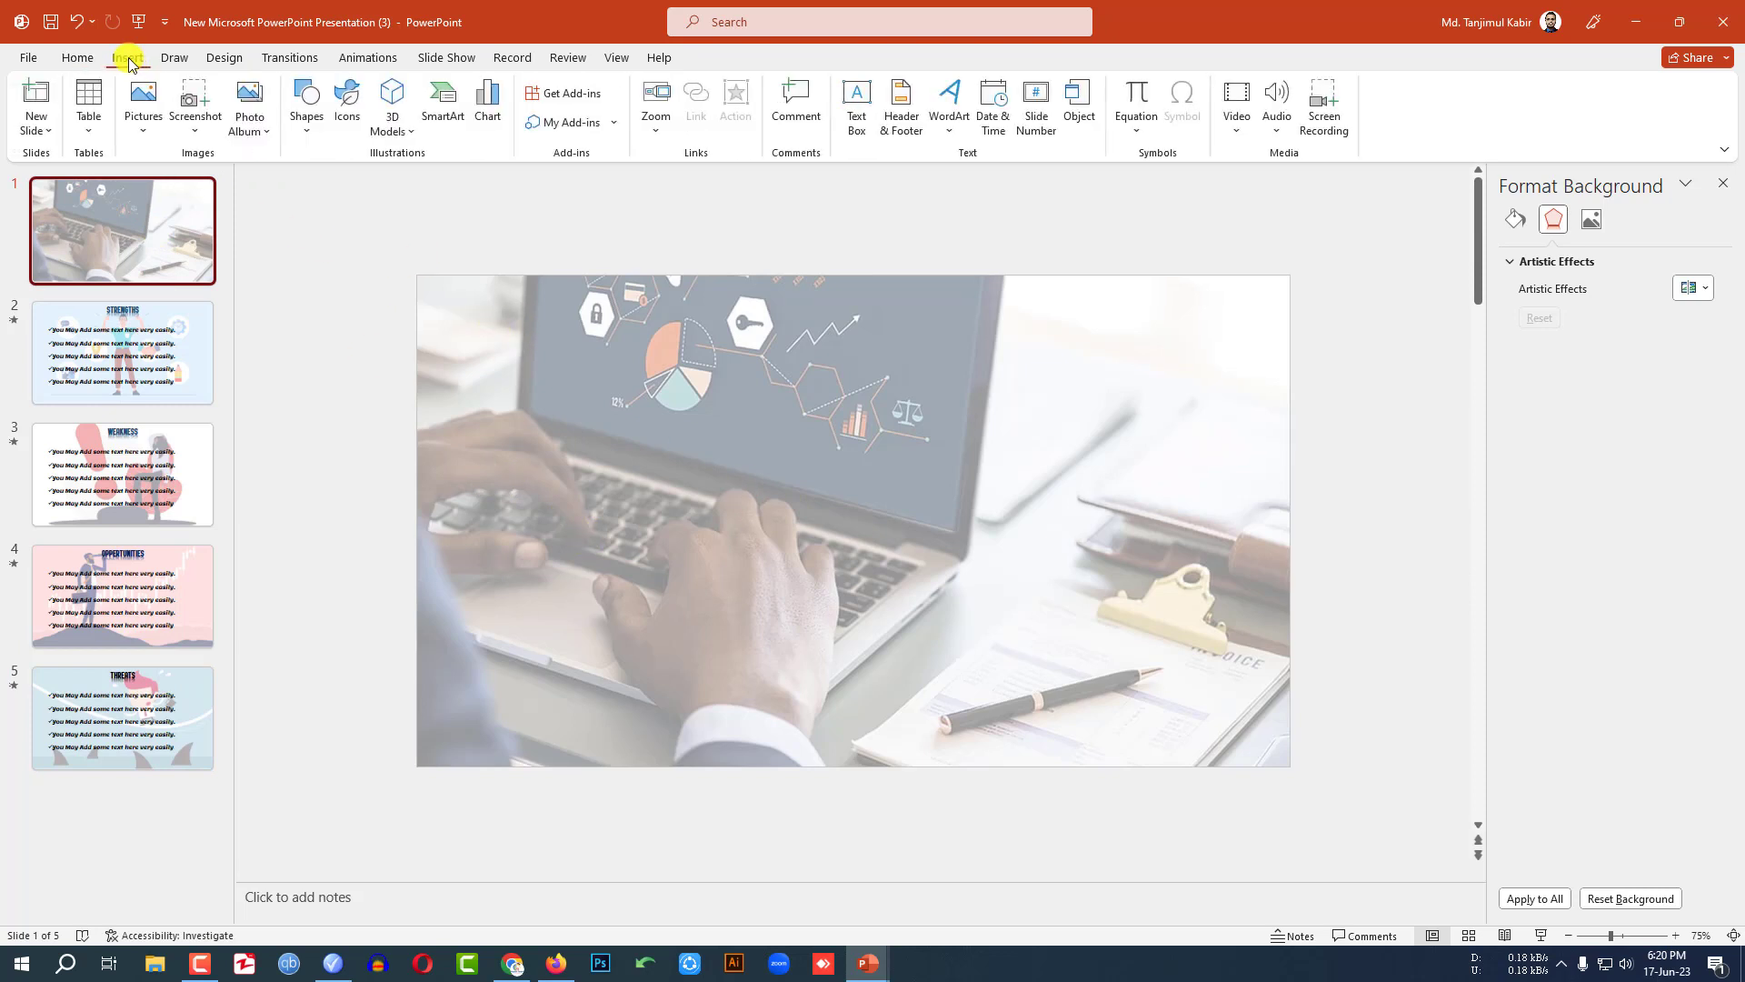
{"action": "left_click", "coordinate": [307, 113]}
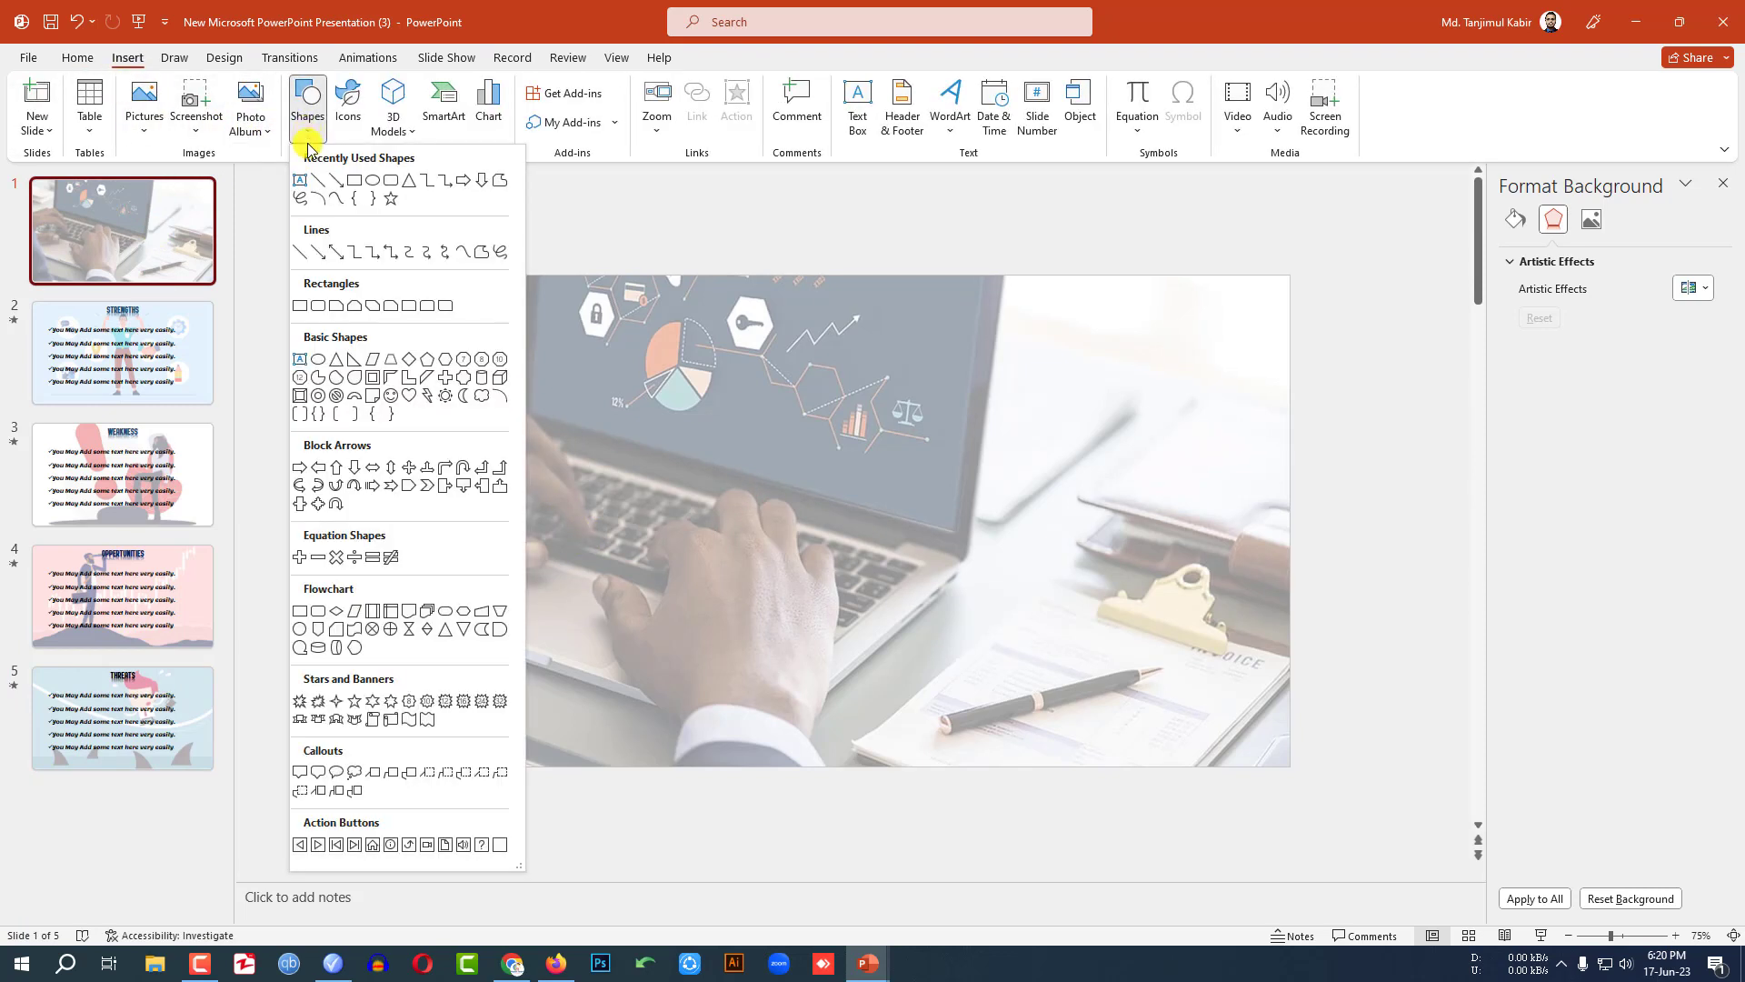
{"action": "left_click", "coordinate": [353, 181]}
{"action": "left_click_drag", "start_coordinate": [417, 275], "coordinate": [1290, 768]}
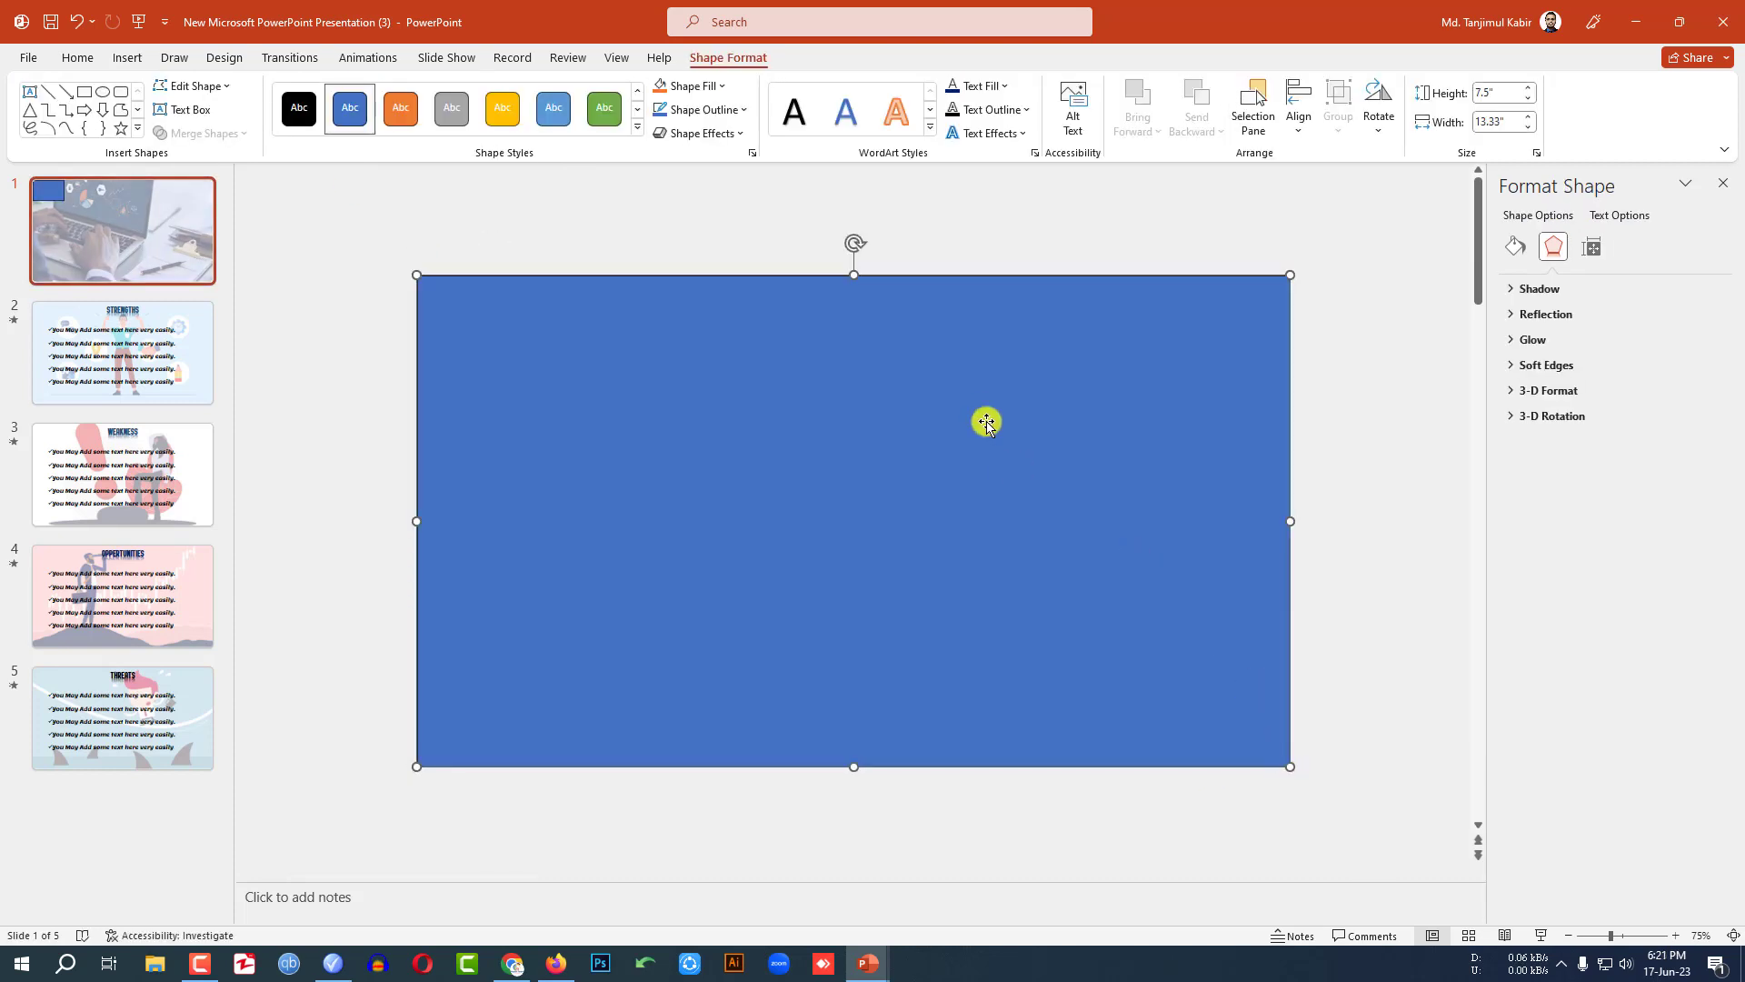
{"action": "left_click_drag", "start_coordinate": [1117, 393], "coordinate": [581, 550]}
{"action": "key", "text": "ctrl+z"}
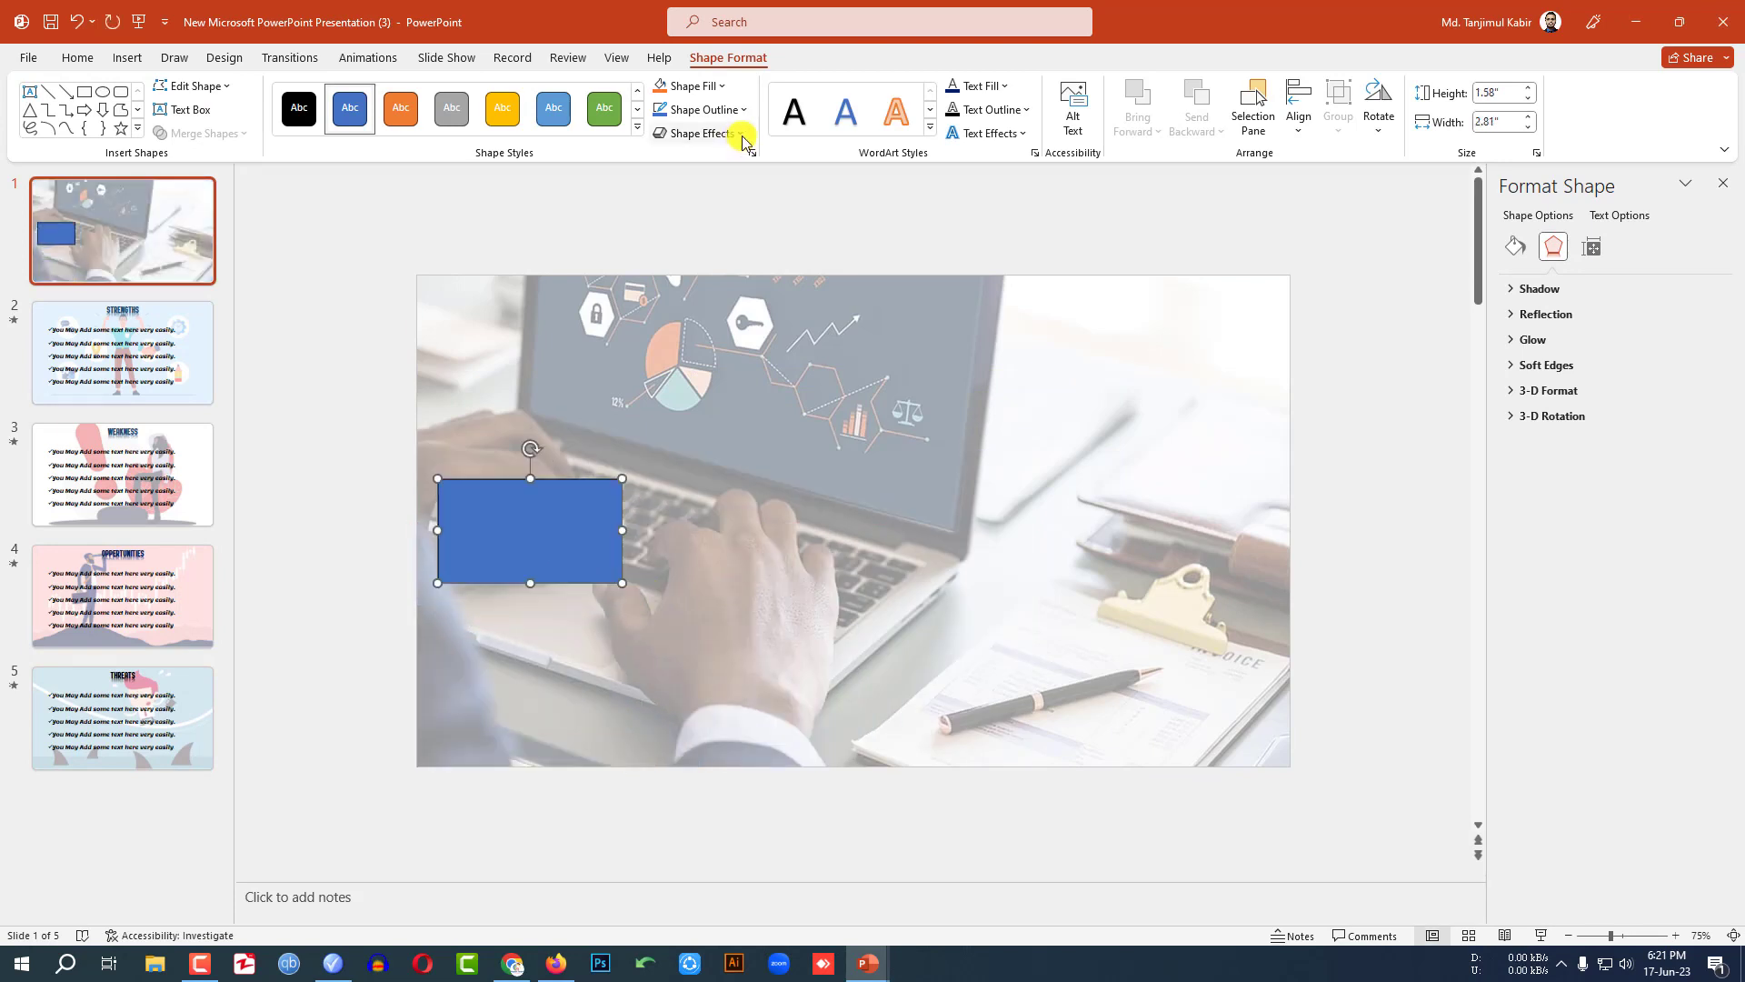
Give the rectangle a centred outer shadow and a 21 pt coloured glow.
{"action": "left_click", "coordinate": [742, 135]}
{"action": "mouse_move", "coordinate": [751, 216]}
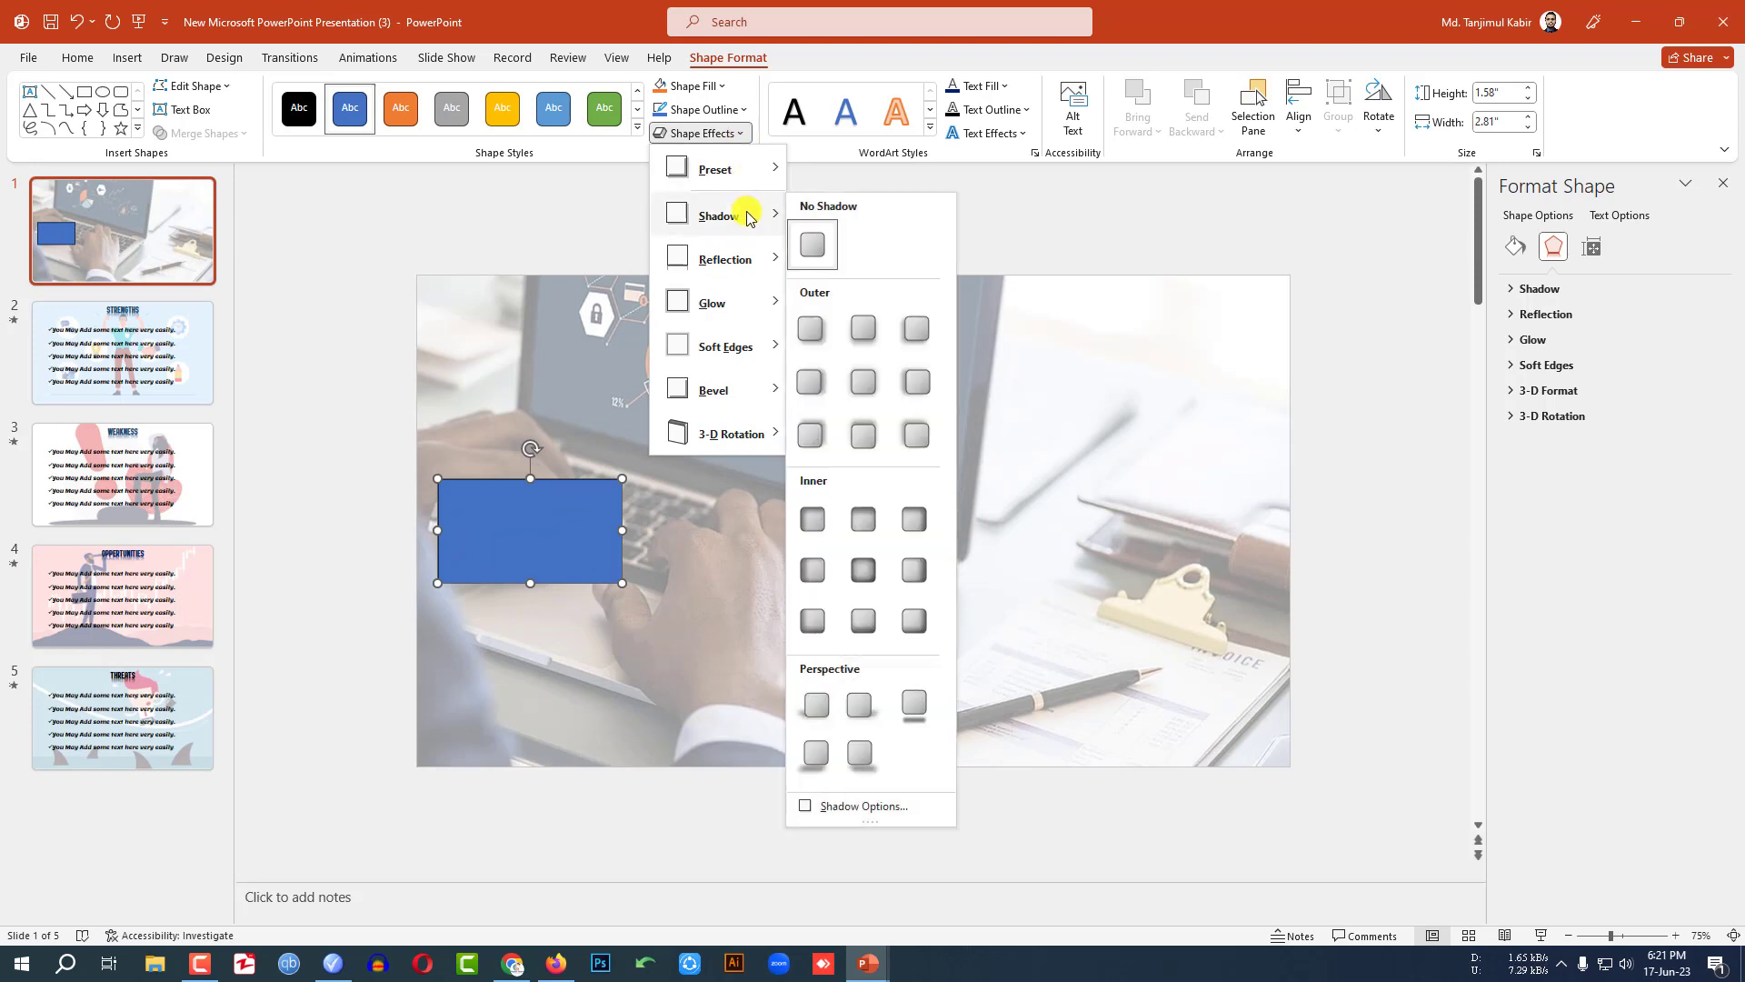
{"action": "left_click", "coordinate": [871, 389]}
{"action": "left_click", "coordinate": [743, 136]}
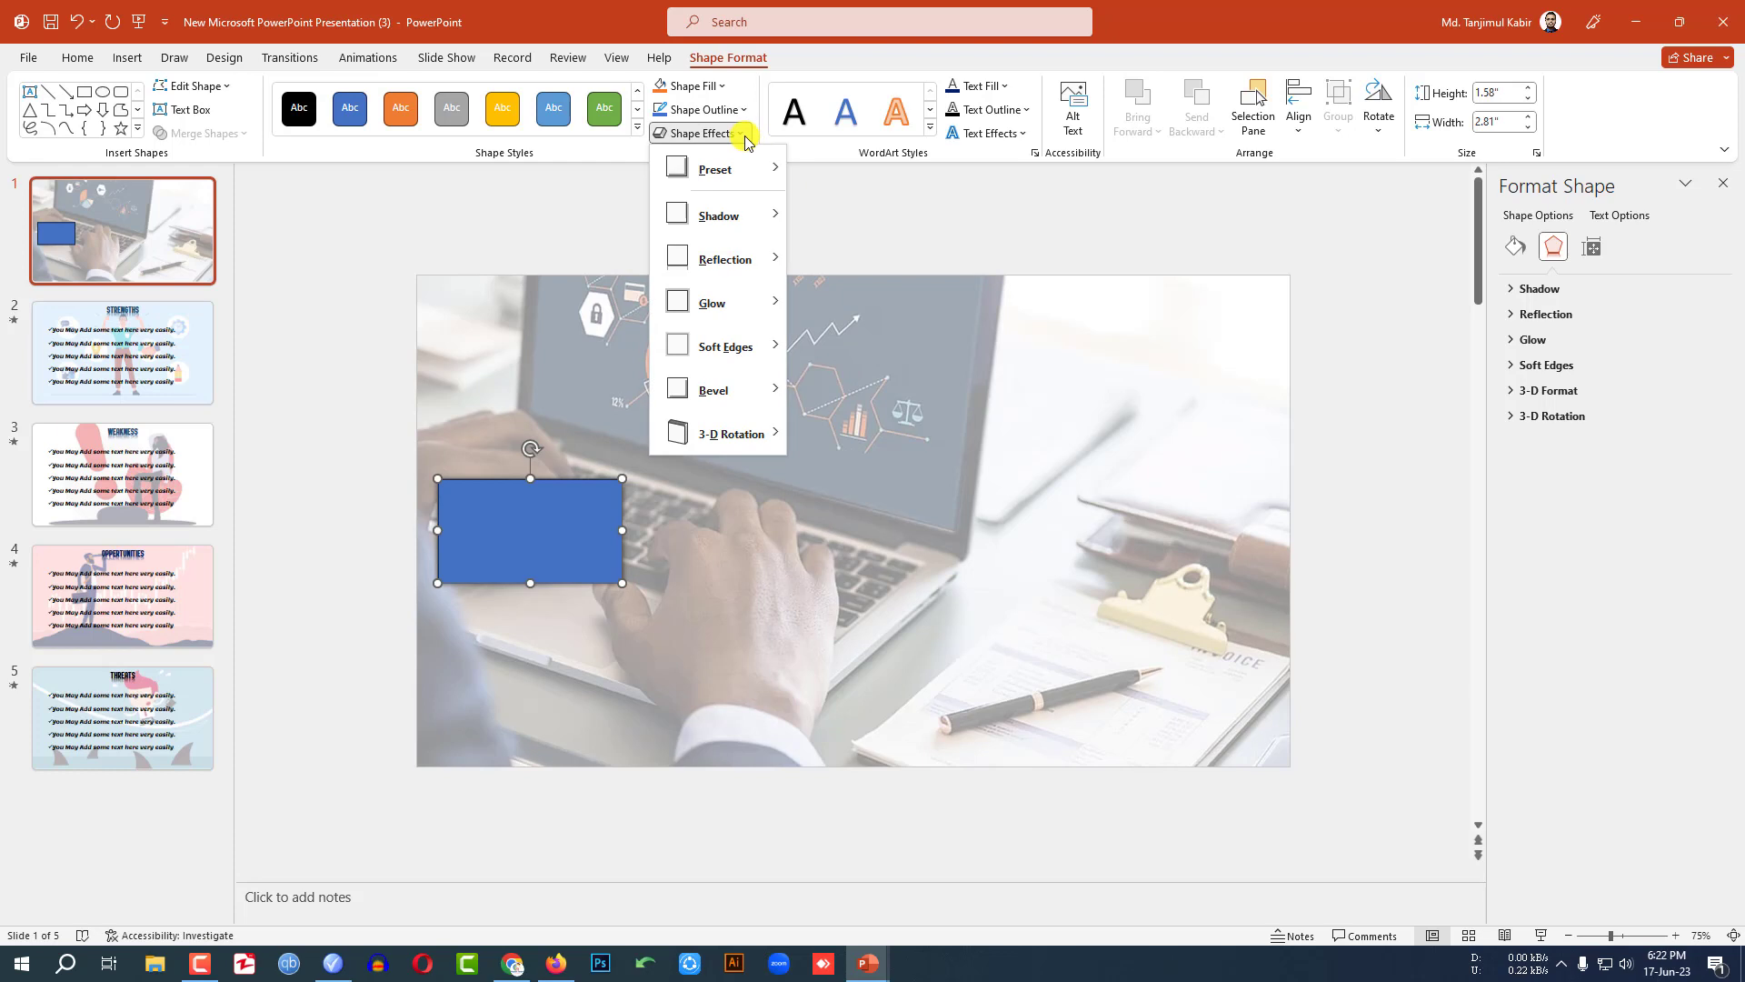
{"action": "mouse_move", "coordinate": [752, 302]}
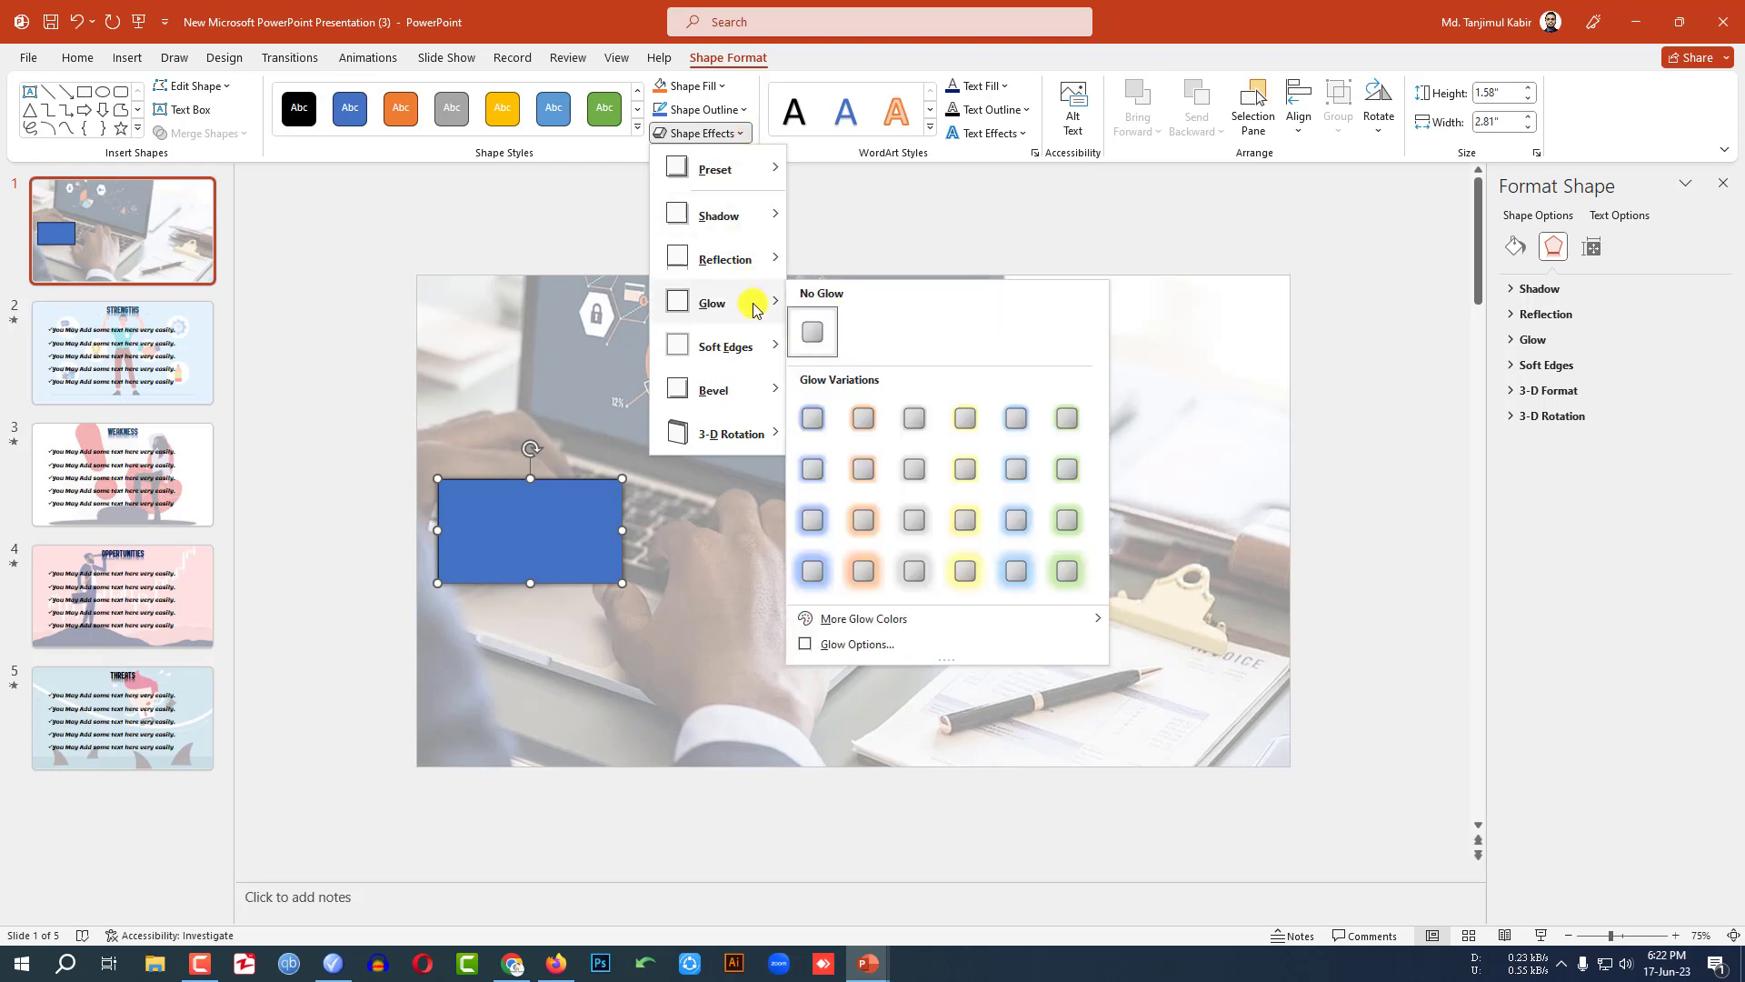
{"action": "left_click", "coordinate": [857, 646]}
{"action": "left_click", "coordinate": [1690, 398]}
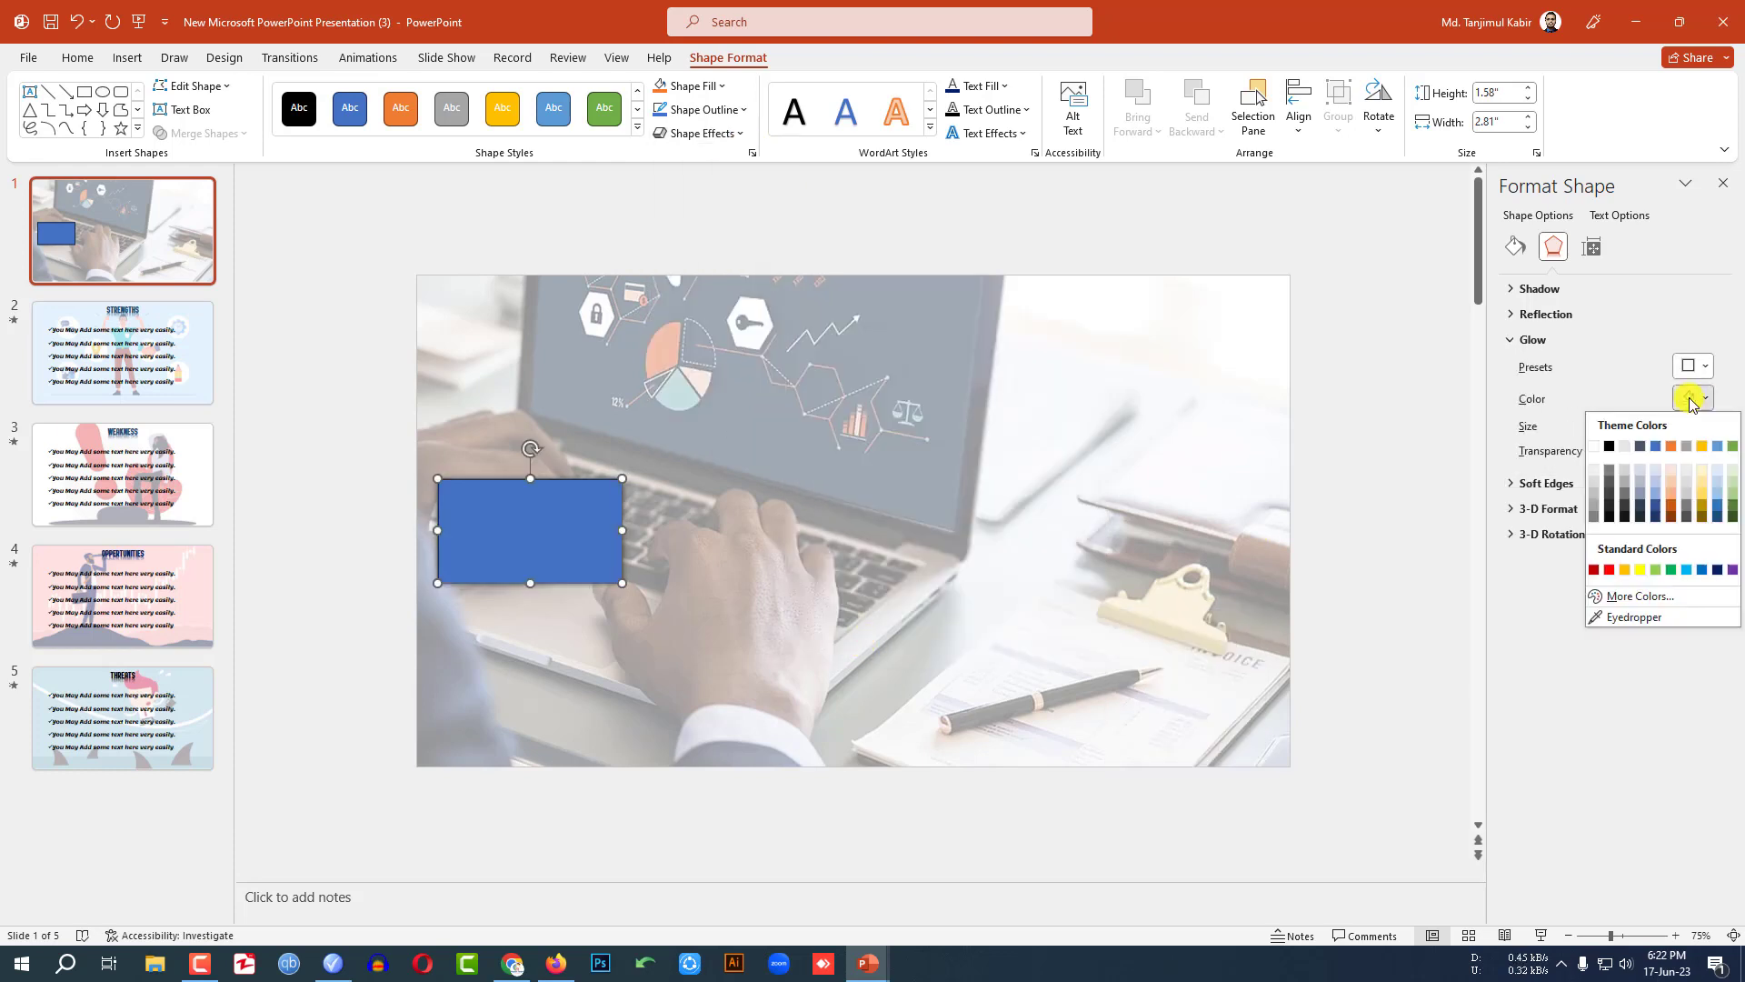
{"action": "left_click", "coordinate": [1610, 445]}
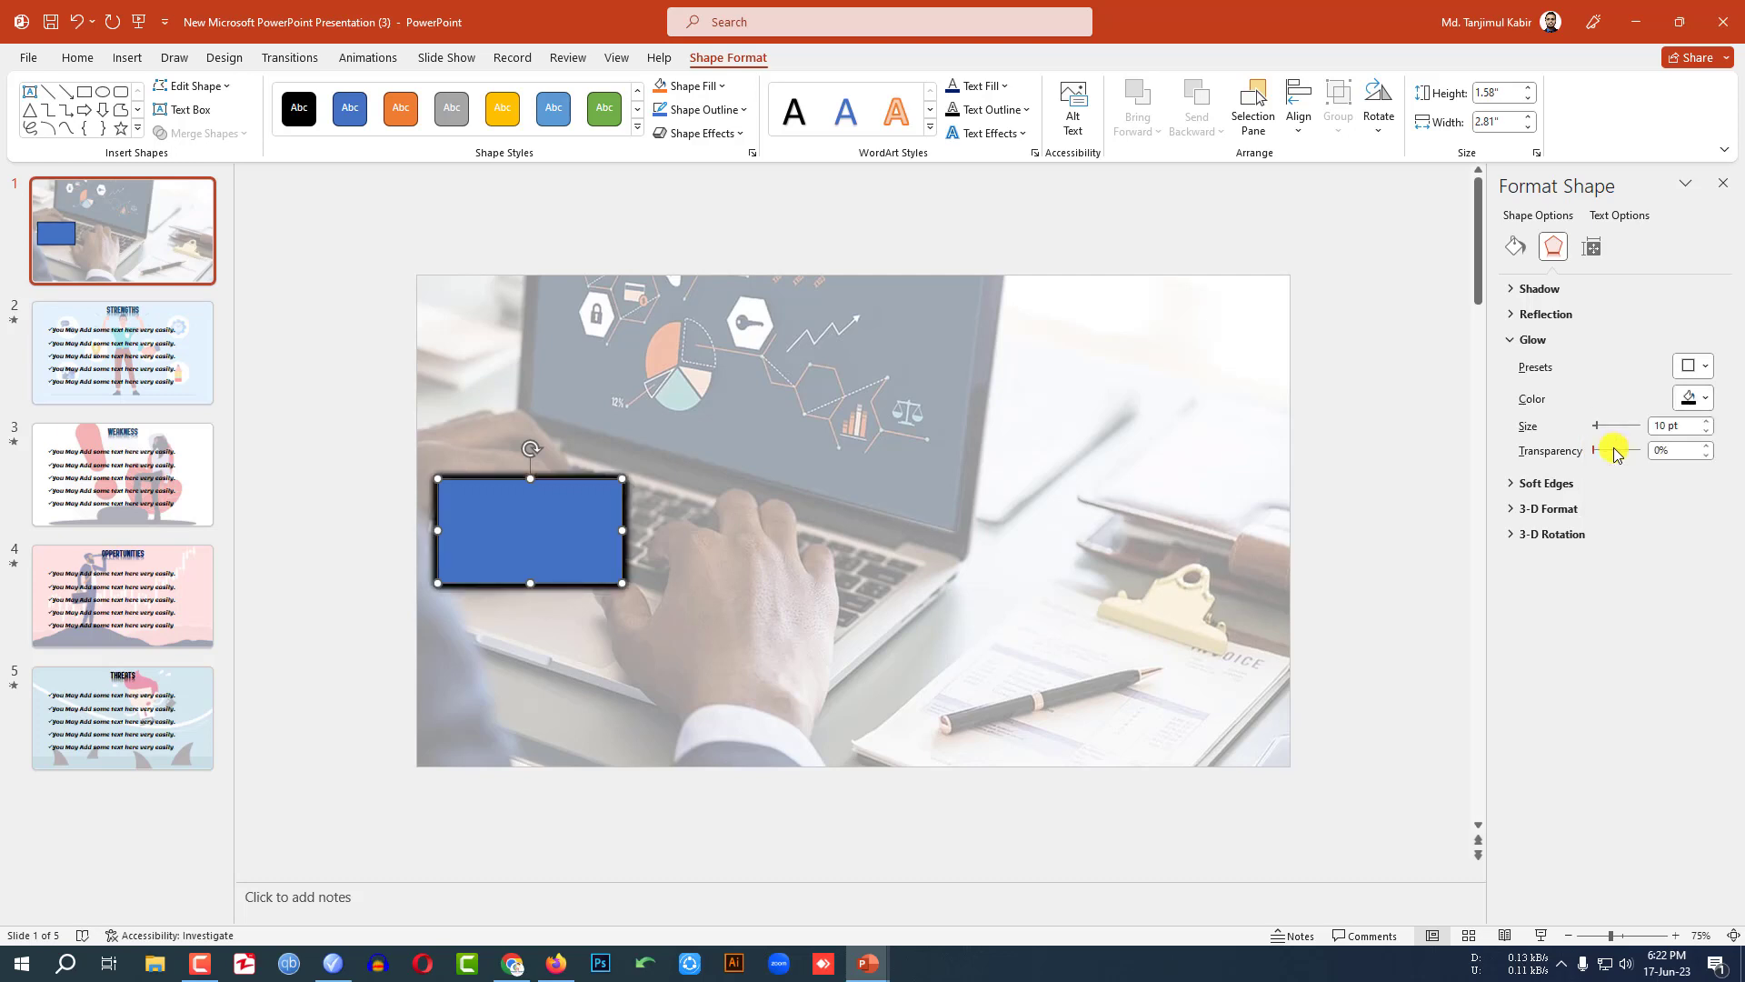
{"action": "left_click_drag", "start_coordinate": [1593, 428], "coordinate": [1600, 450]}
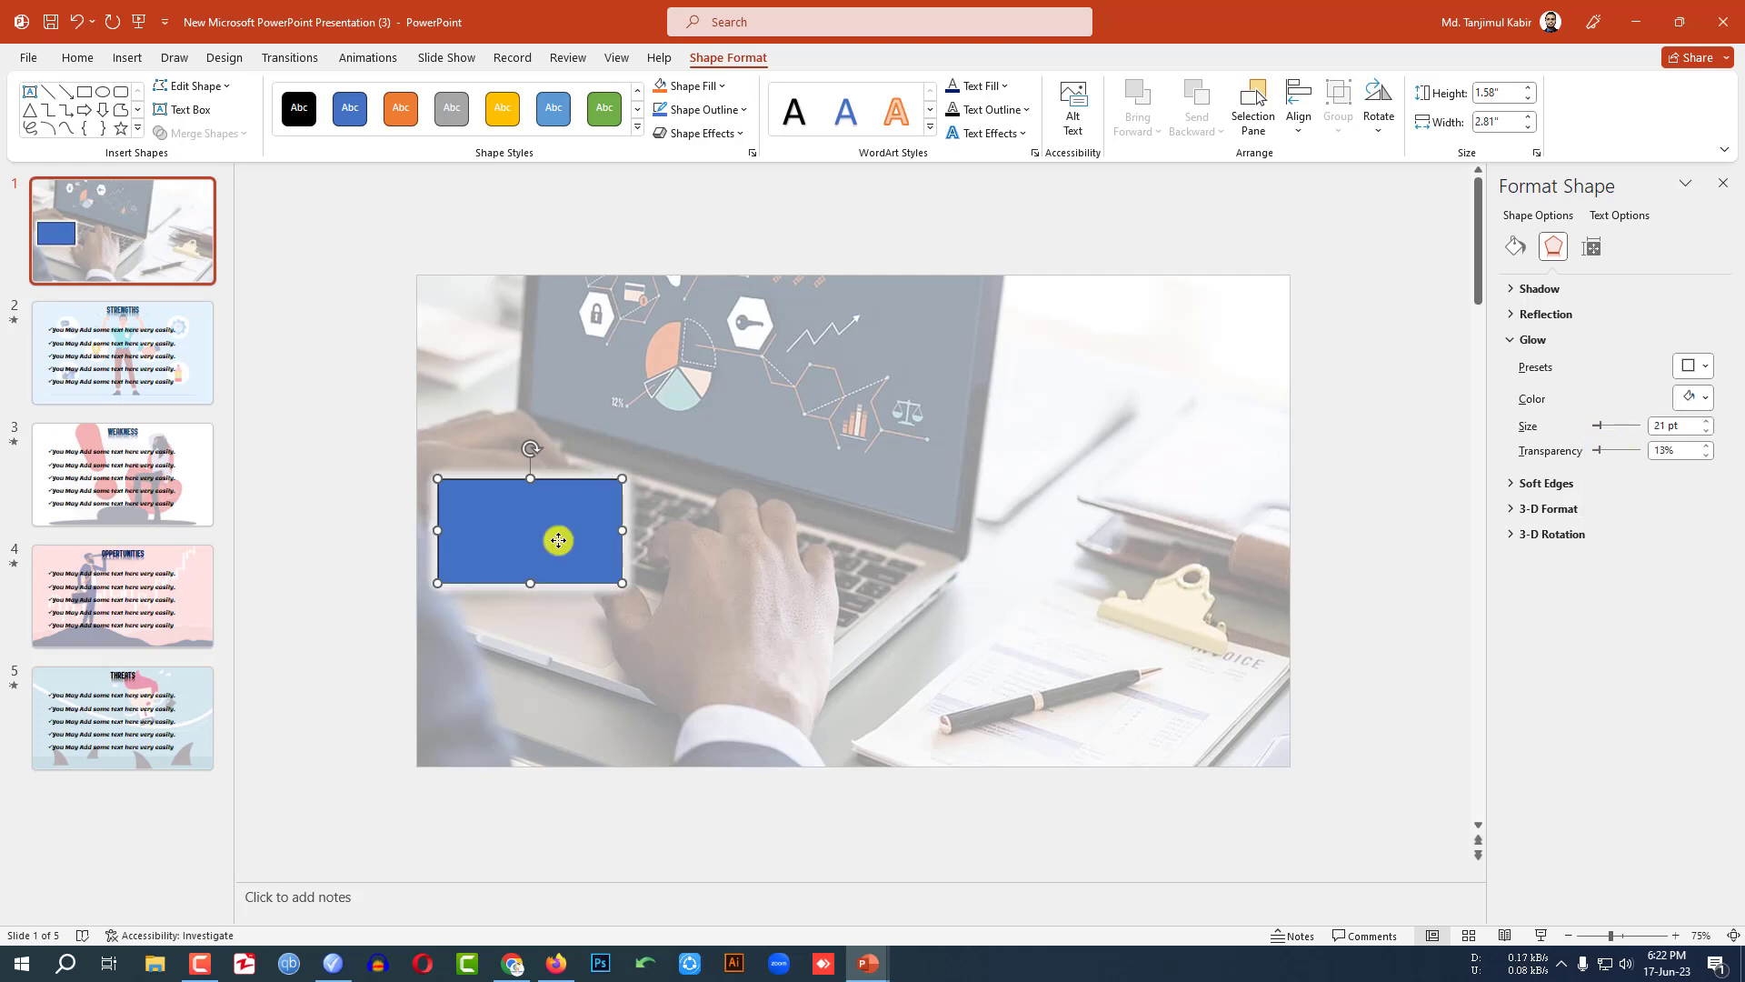
Set the rectangle to No Fill with a black outline.
{"action": "left_click", "coordinate": [724, 87]}
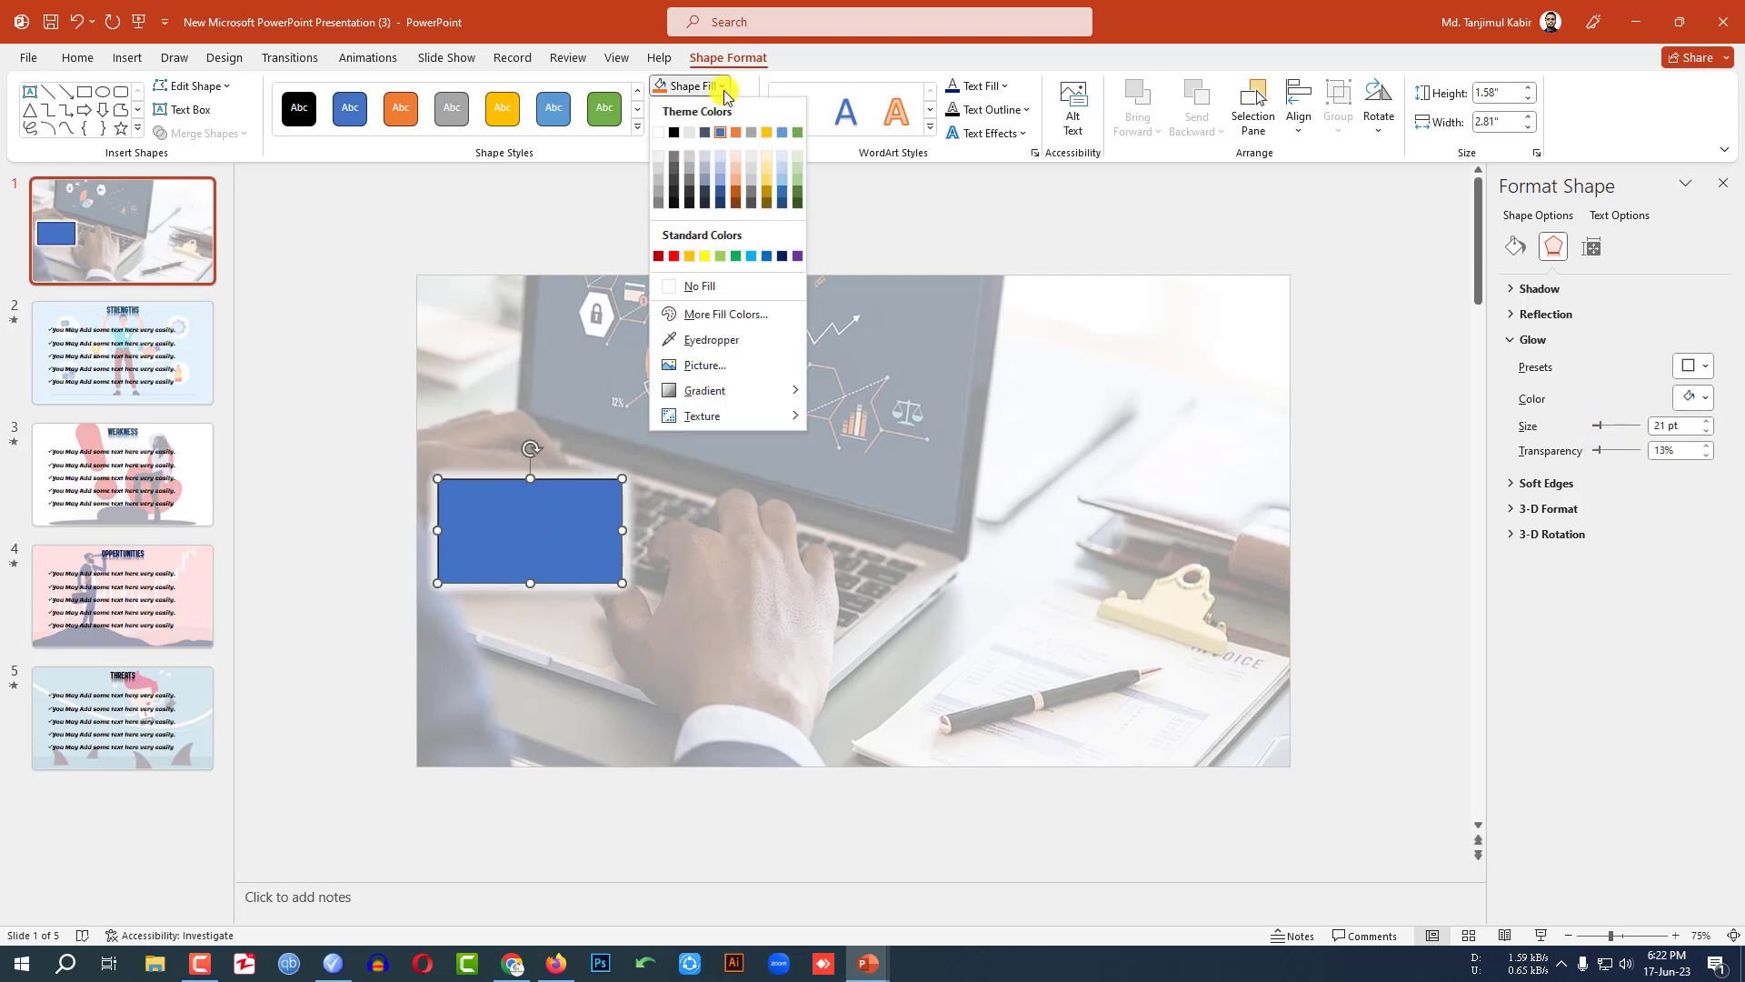
{"action": "left_click", "coordinate": [677, 286]}
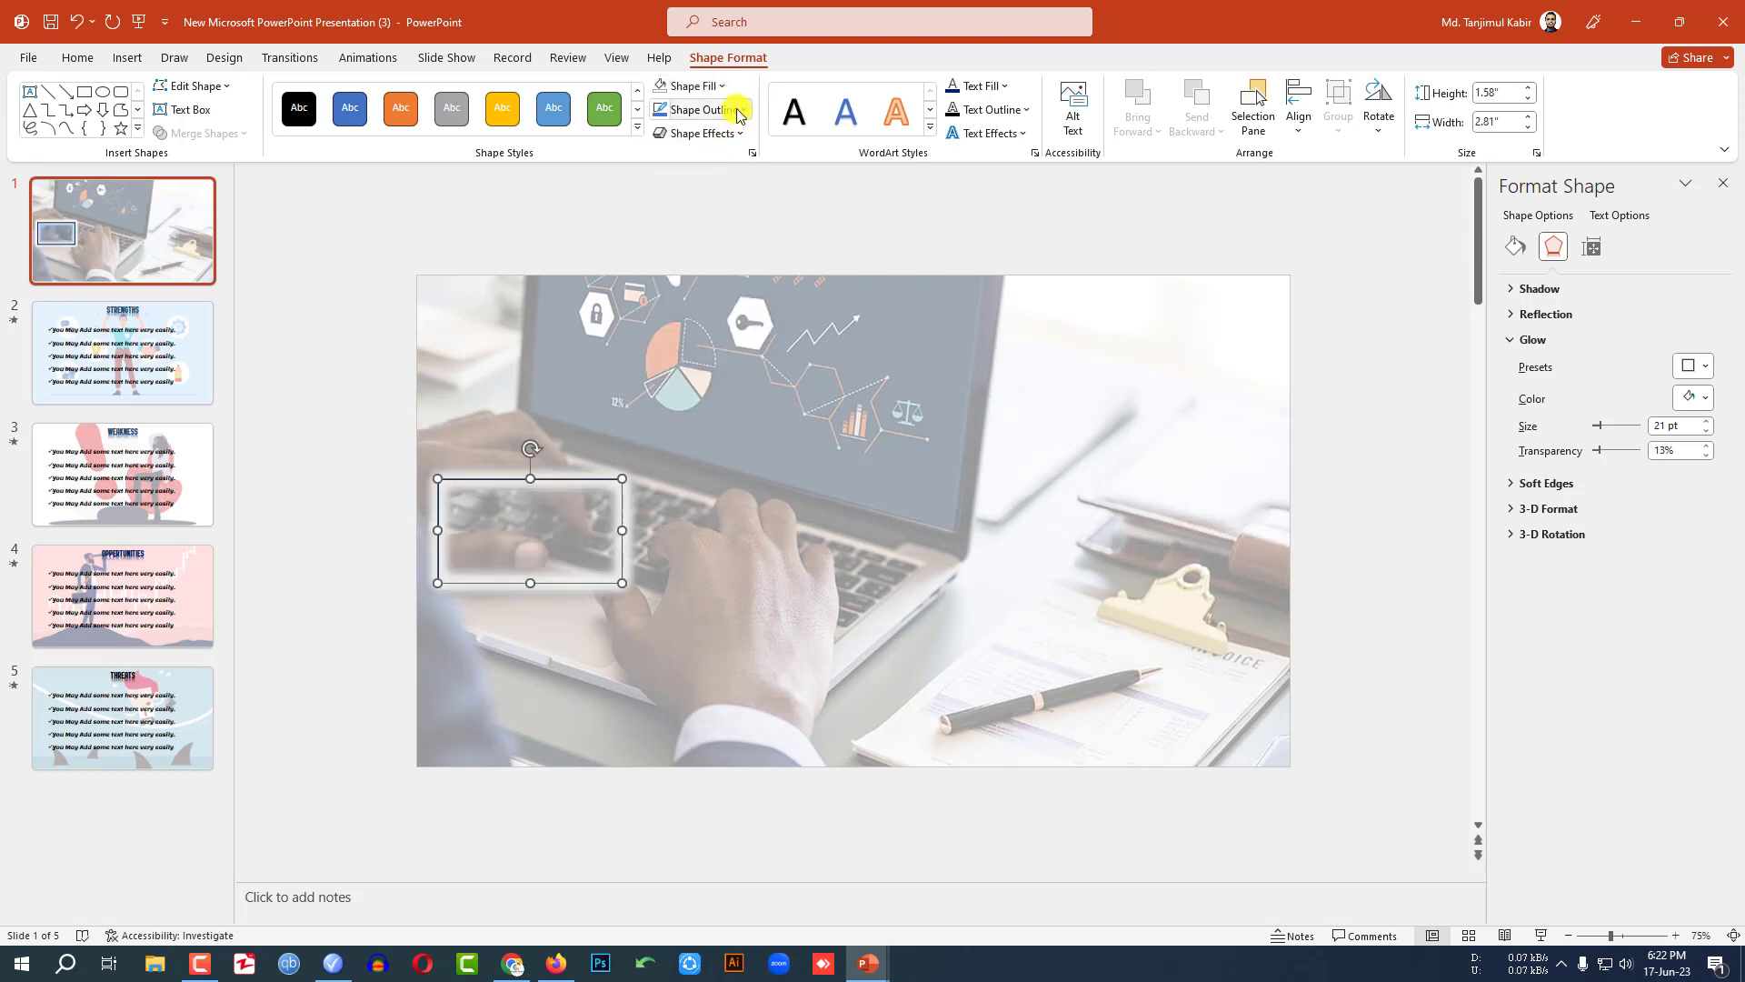
{"action": "left_click", "coordinate": [745, 111]}
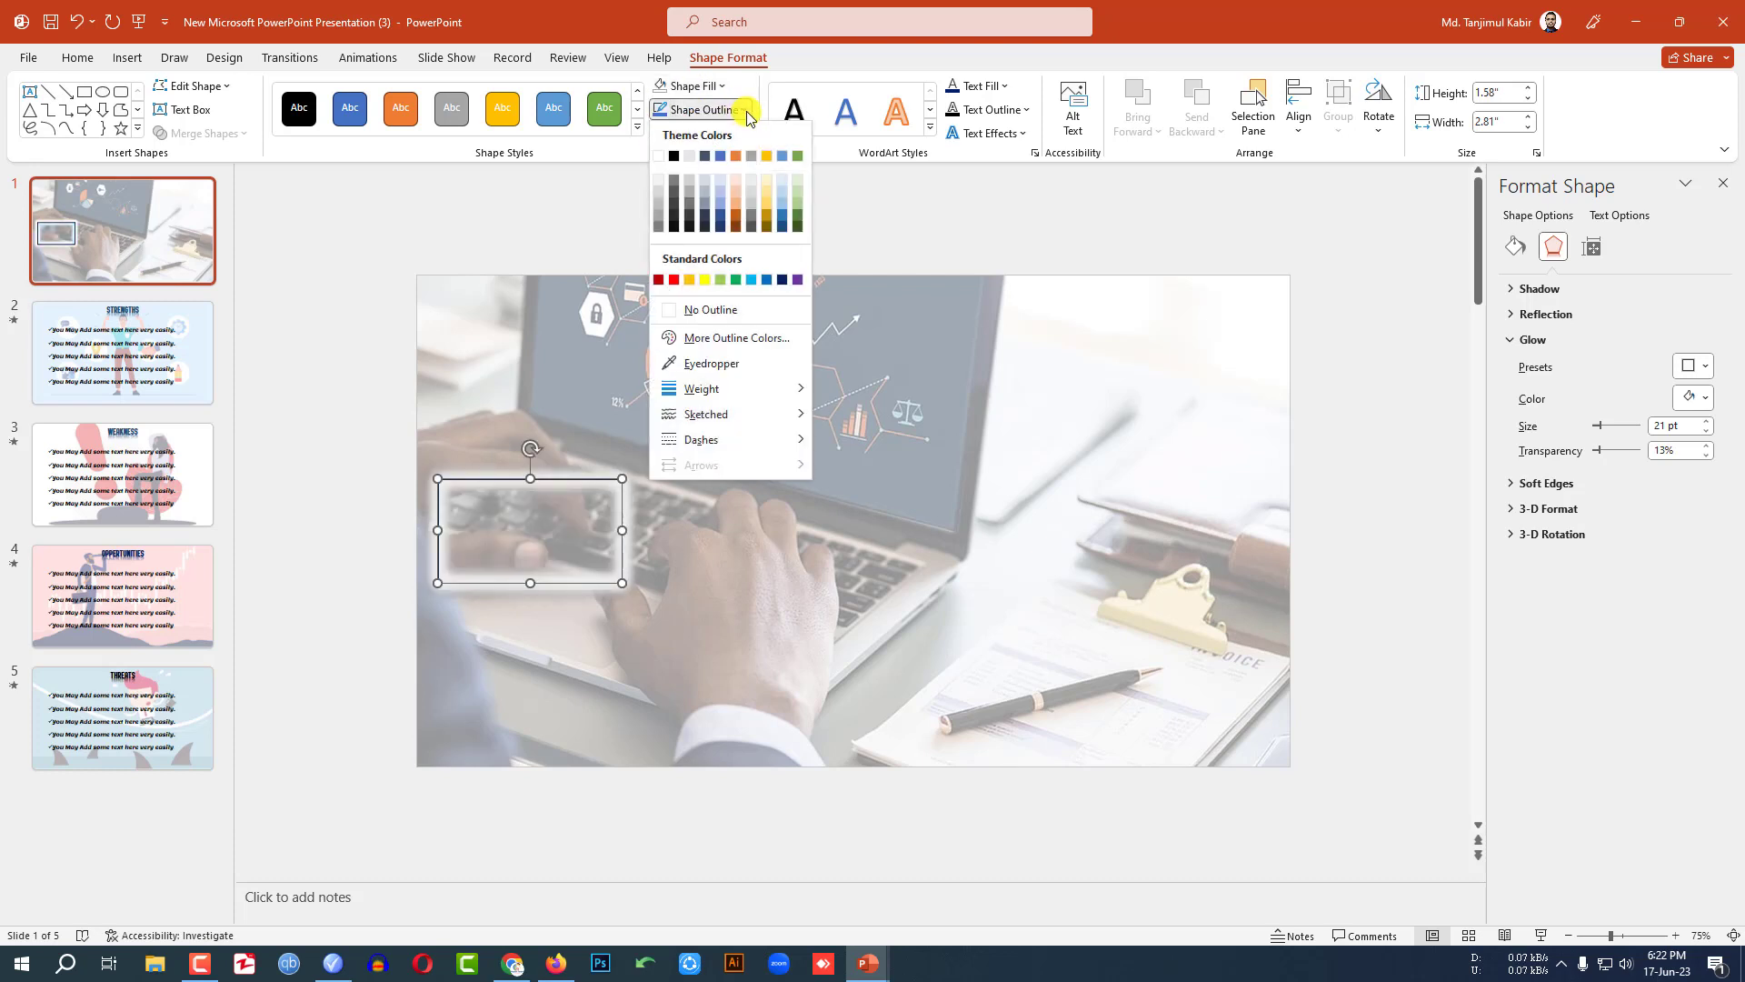
{"action": "left_click", "coordinate": [676, 160]}
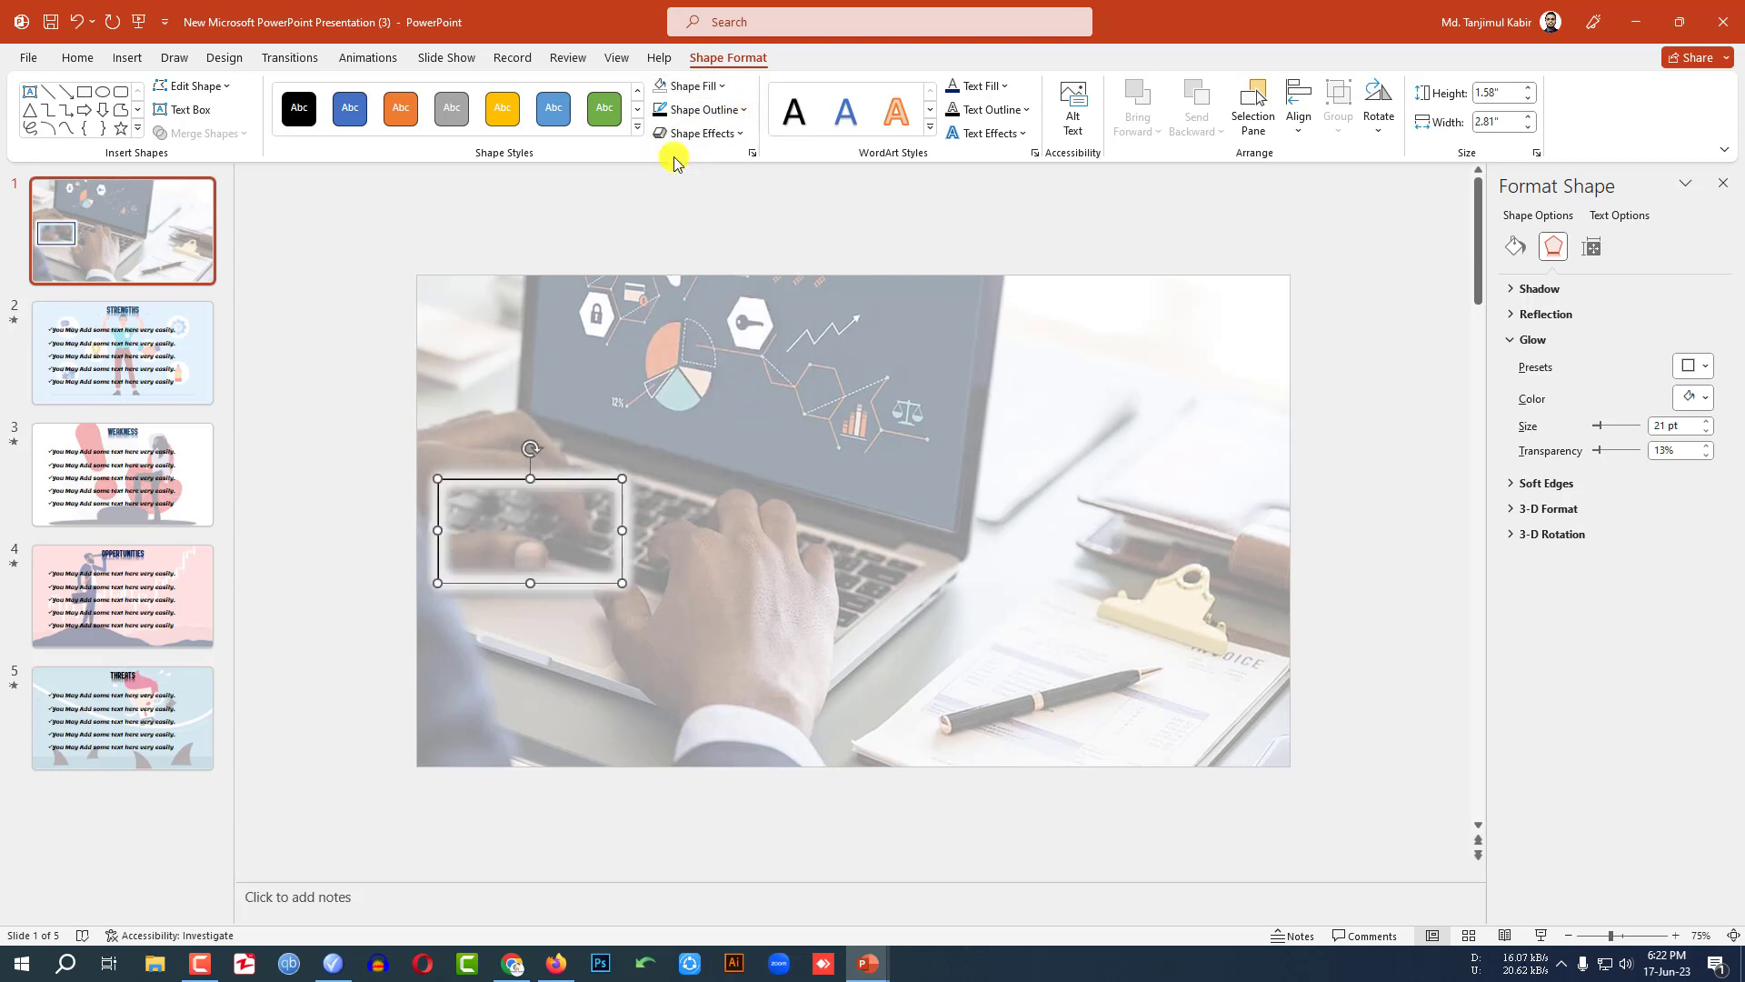
{"action": "left_click", "coordinate": [809, 346]}
{"action": "left_click", "coordinate": [619, 527]}
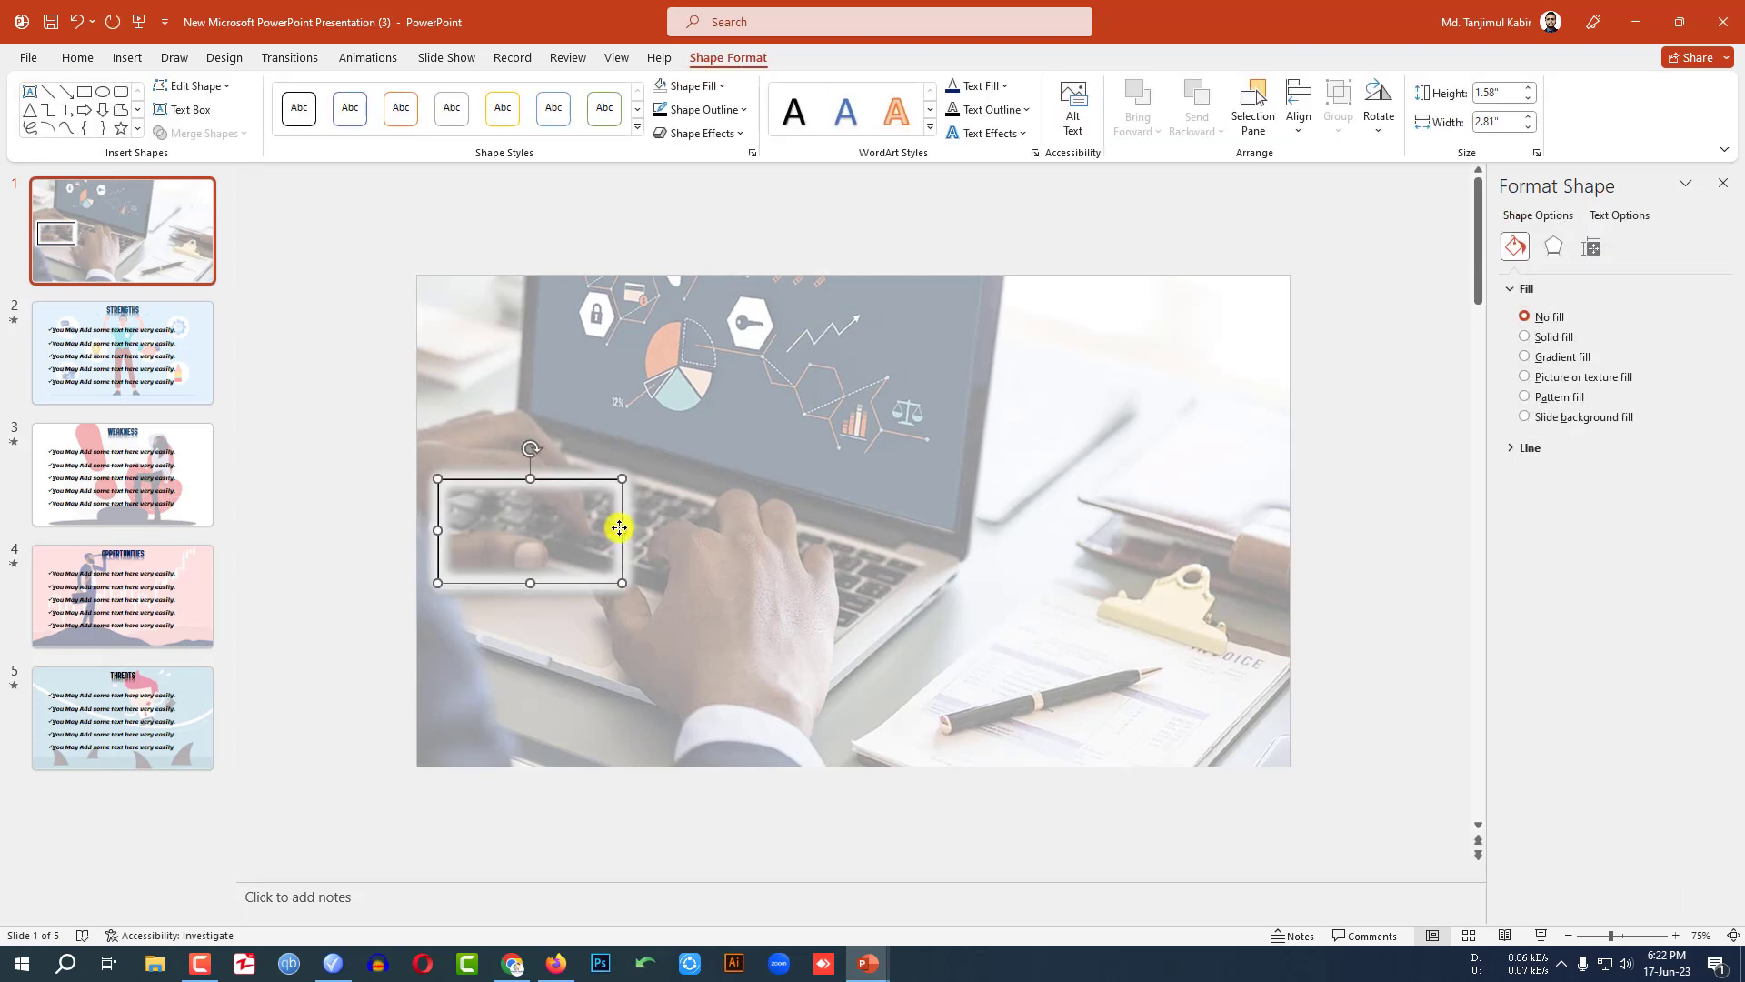
Duplicate the frame three times with Ctrl+D and distribute all four horizontally.
{"action": "key", "text": "ctrl+d"}
{"action": "left_click_drag", "start_coordinate": [629, 536], "coordinate": [836, 516]}
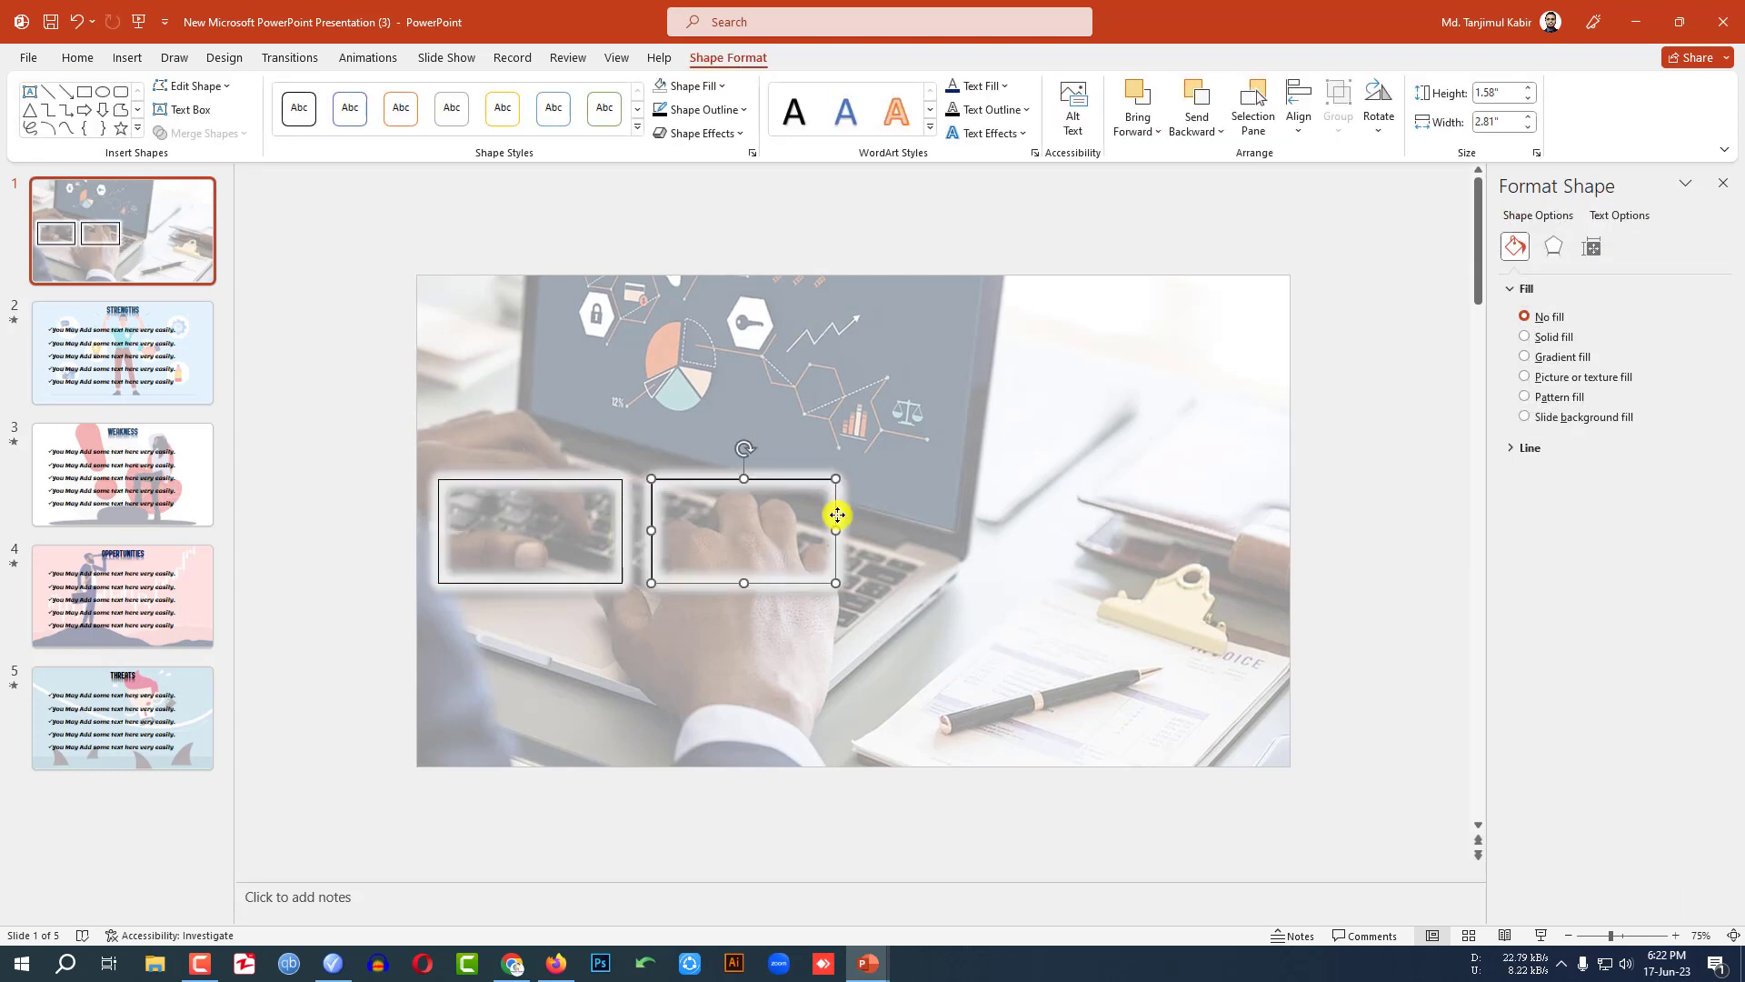
{"action": "key", "text": "ctrl+d"}
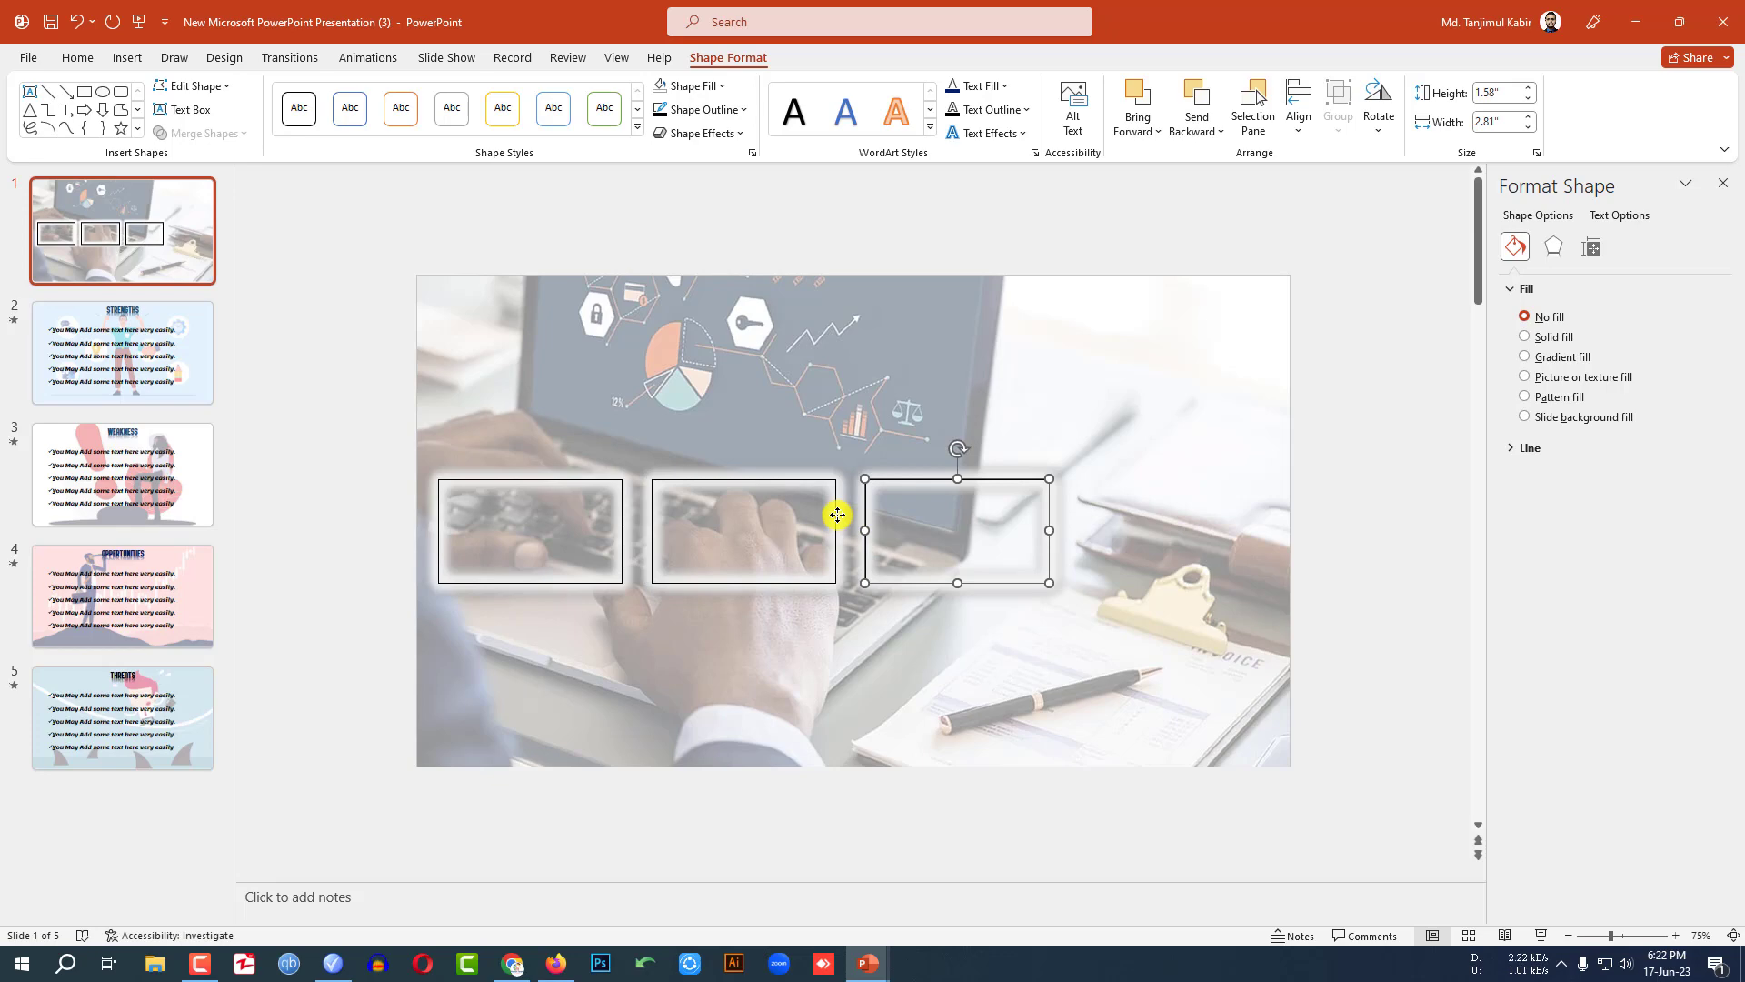
{"action": "key", "text": "ctrl+d"}
{"action": "left_click", "coordinate": [1263, 409]}
{"action": "left_click_drag", "start_coordinate": [1325, 390], "coordinate": [187, 635]}
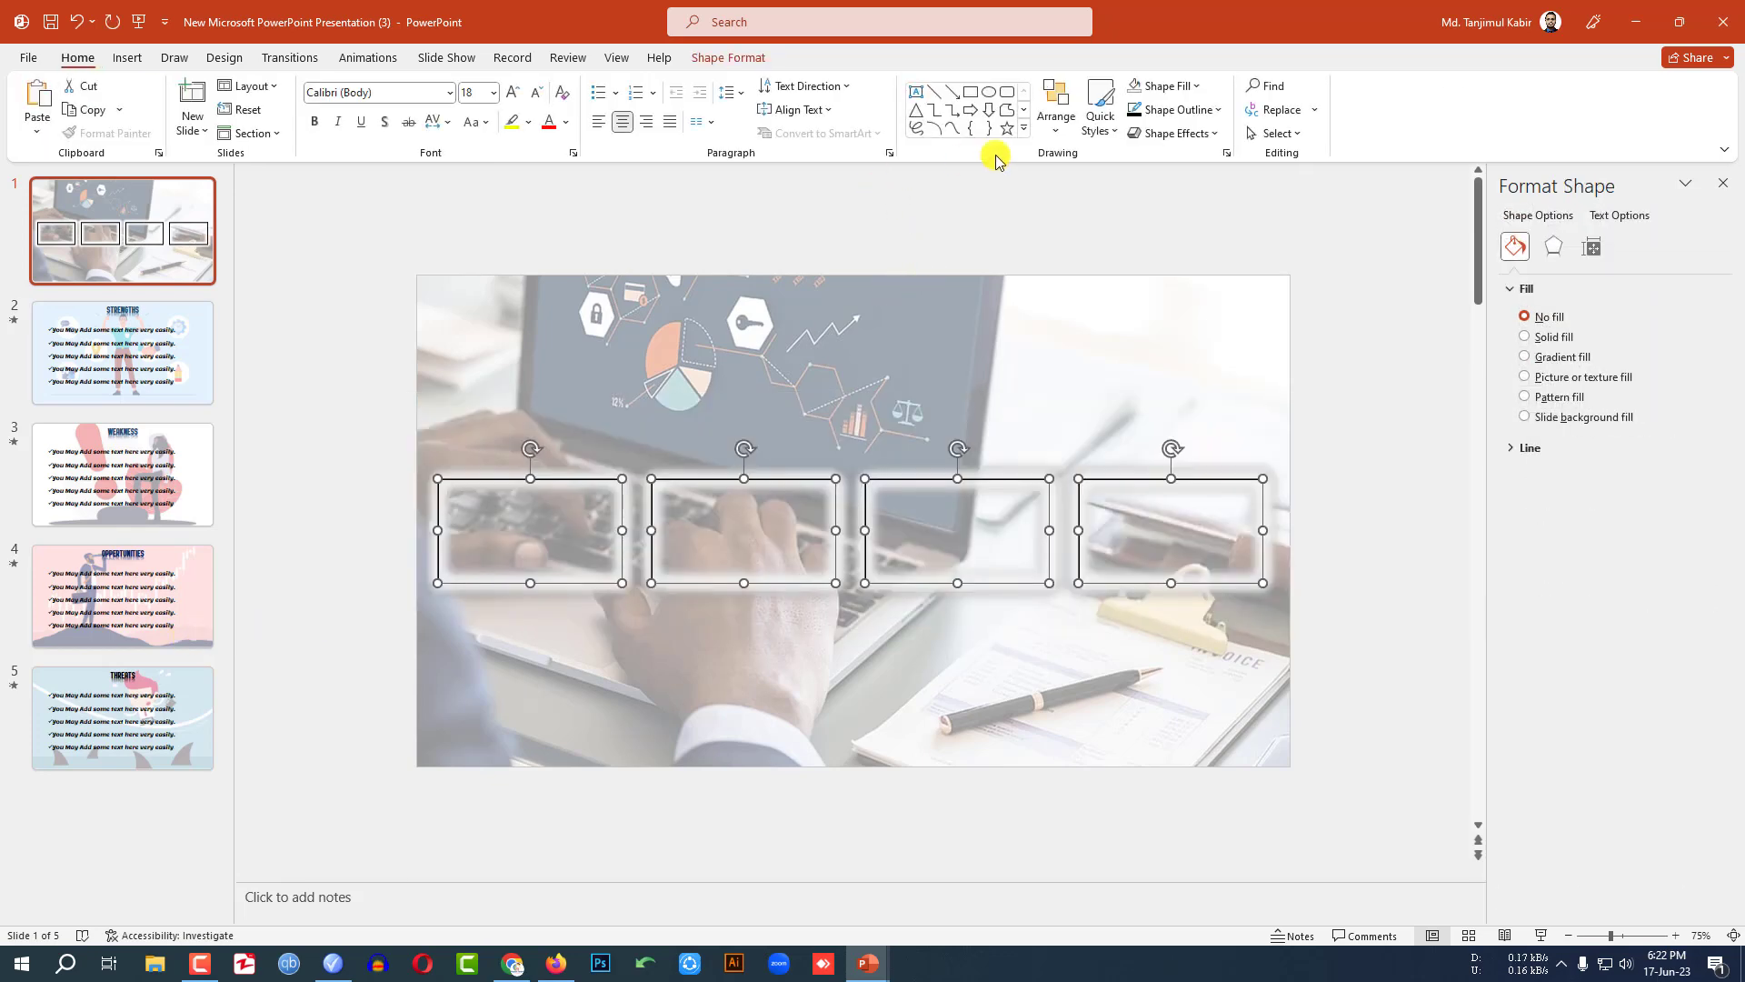
{"action": "left_click", "coordinate": [747, 57]}
{"action": "left_click", "coordinate": [1298, 127]}
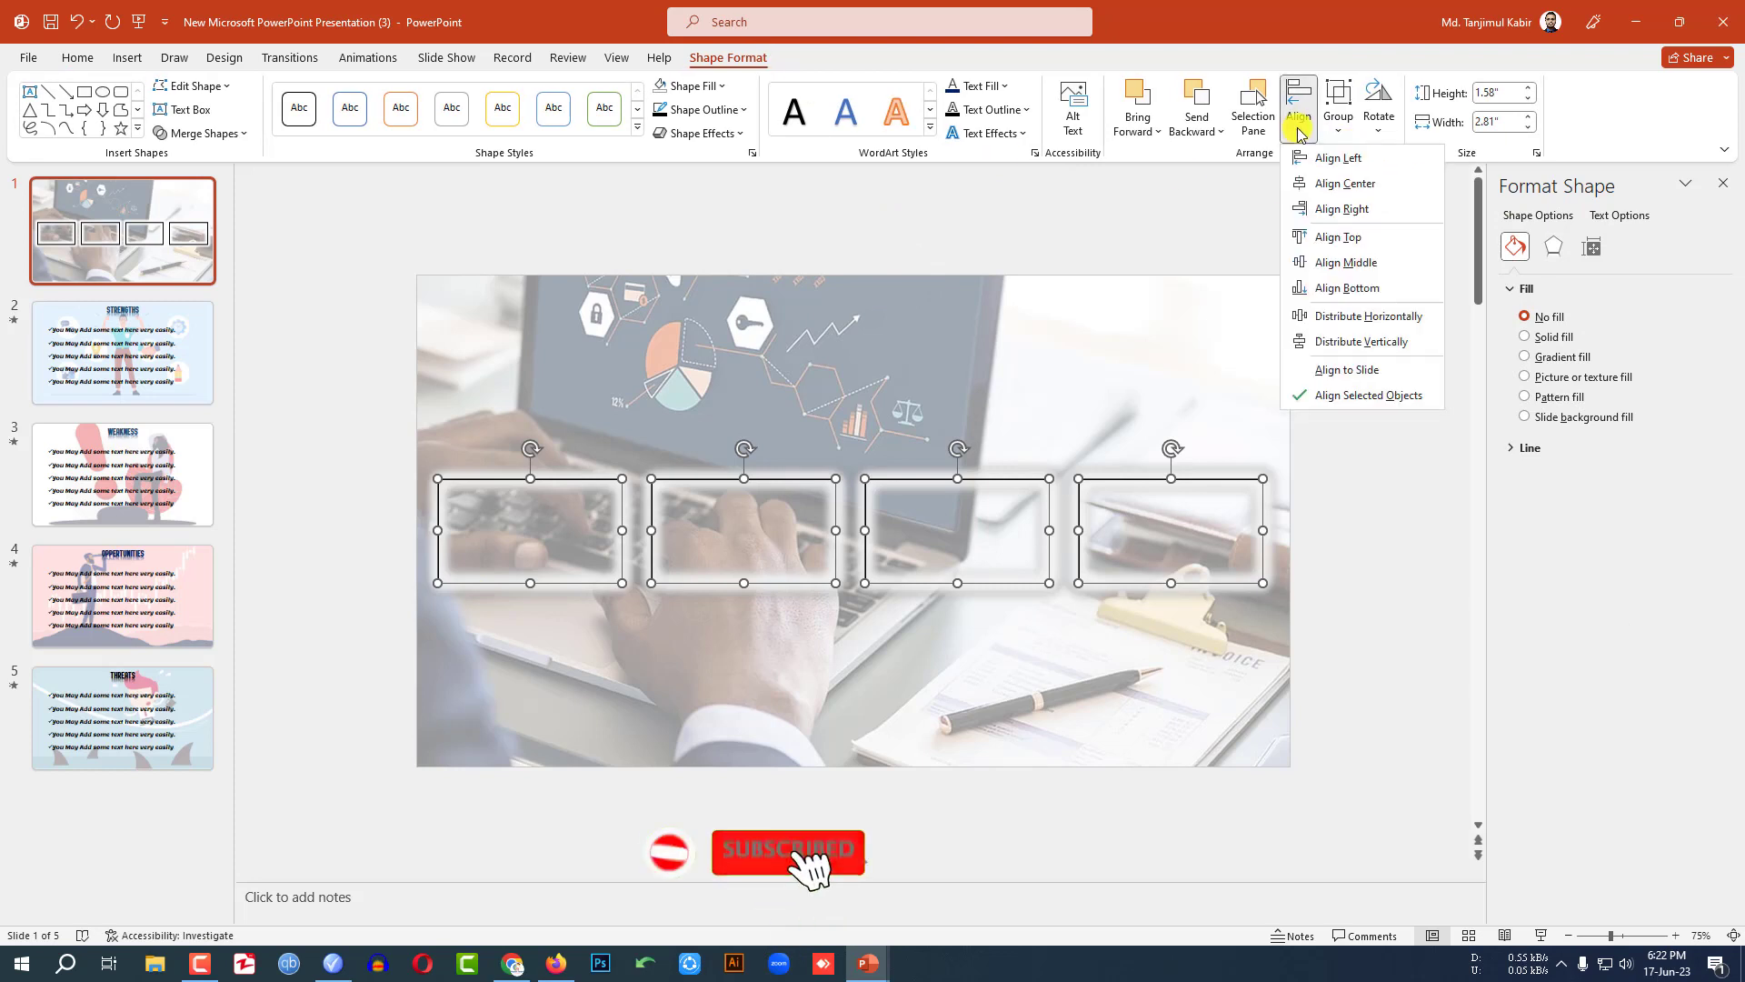
{"action": "left_click", "coordinate": [1332, 317]}
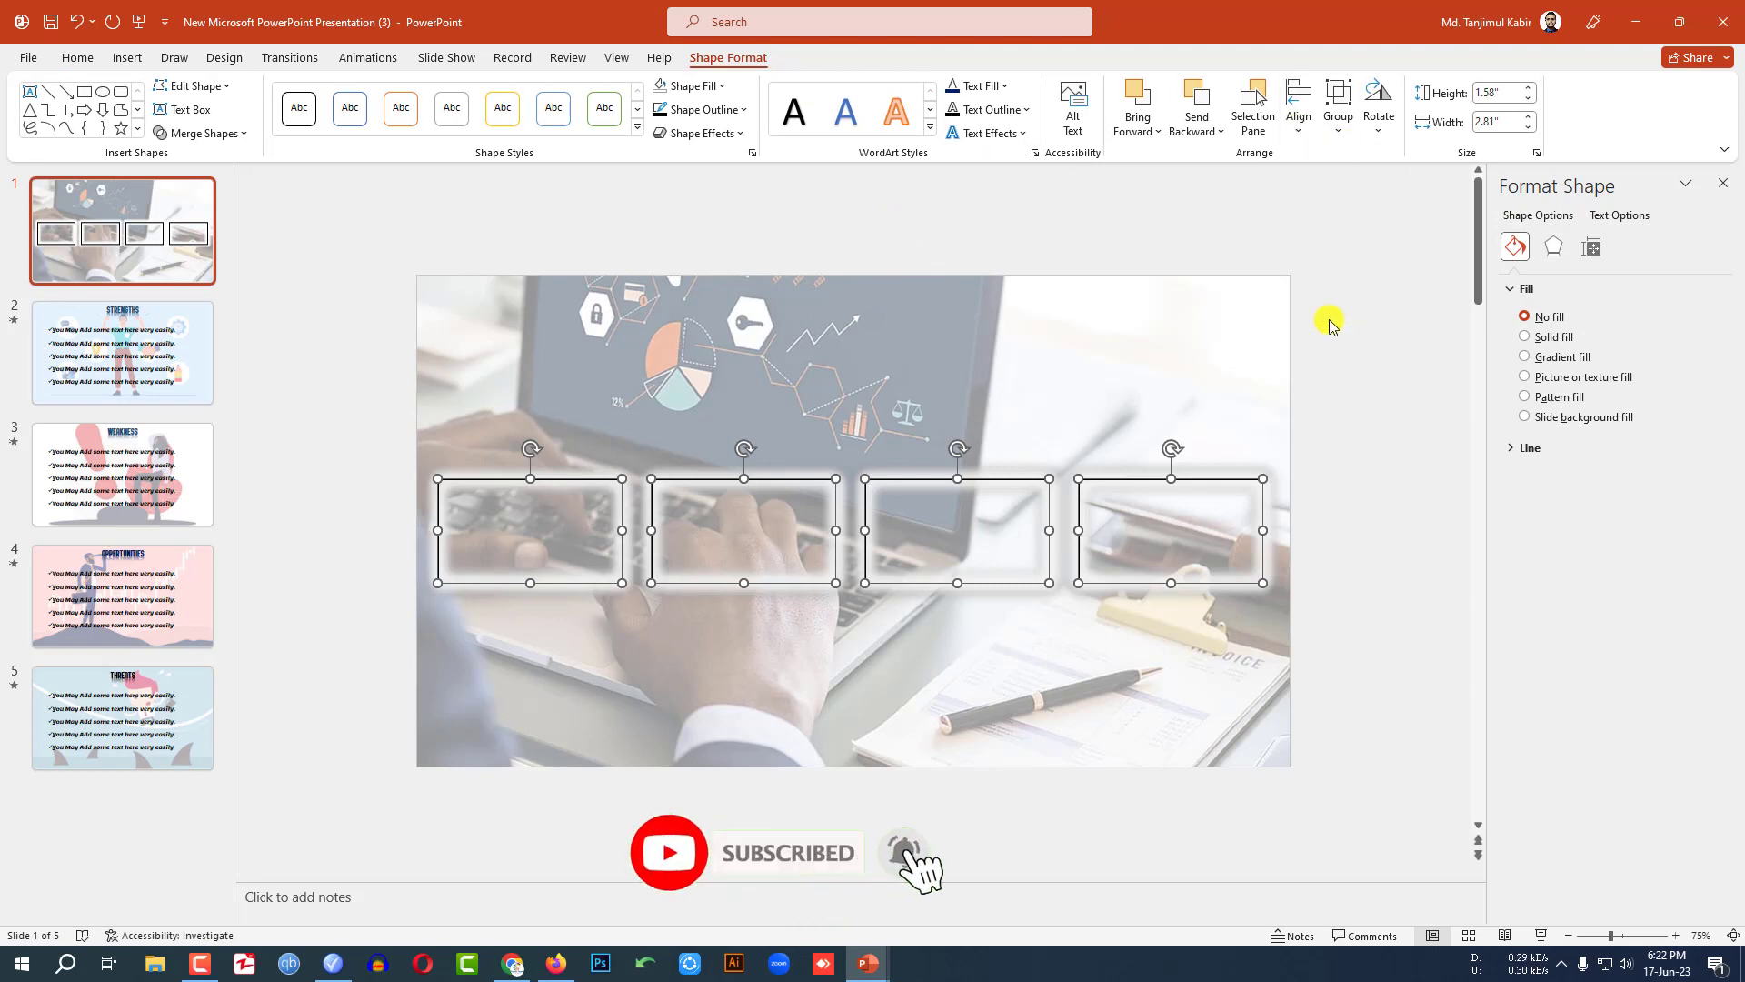
{"action": "left_click", "coordinate": [1350, 484]}
Insert slide zooms of slides 2, 3, 4 and 5 on the title slide.
{"action": "left_click", "coordinate": [130, 59]}
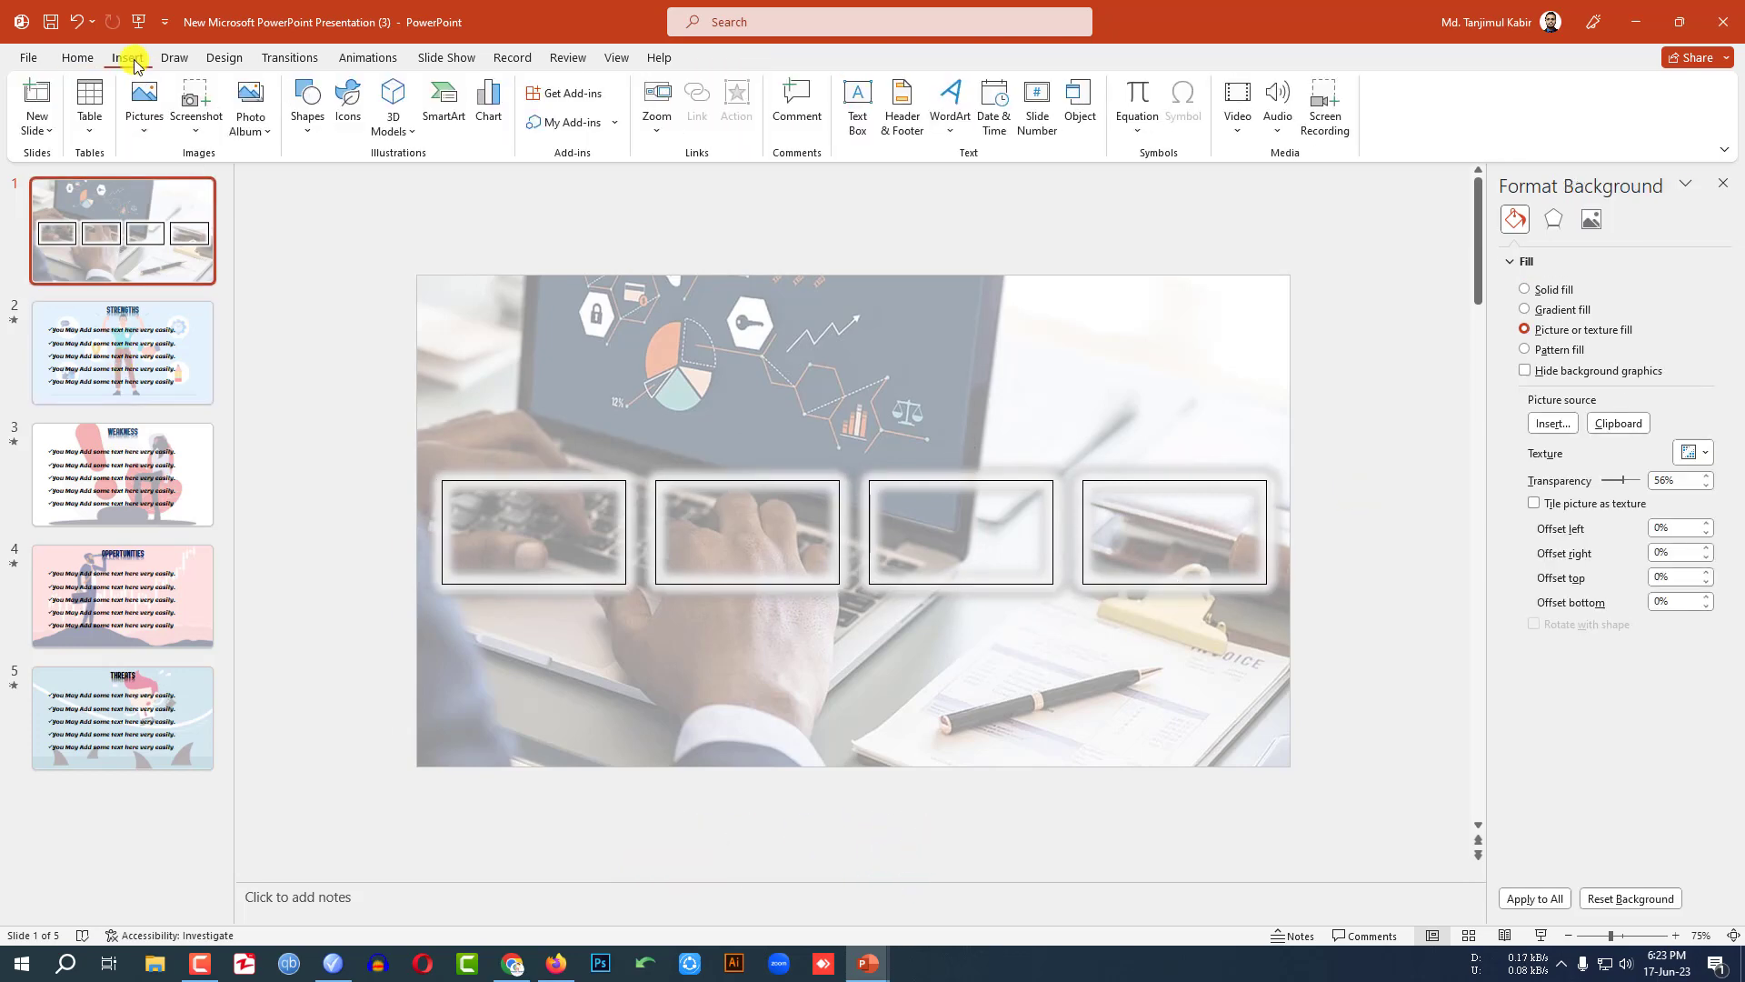
{"action": "left_click", "coordinate": [656, 122]}
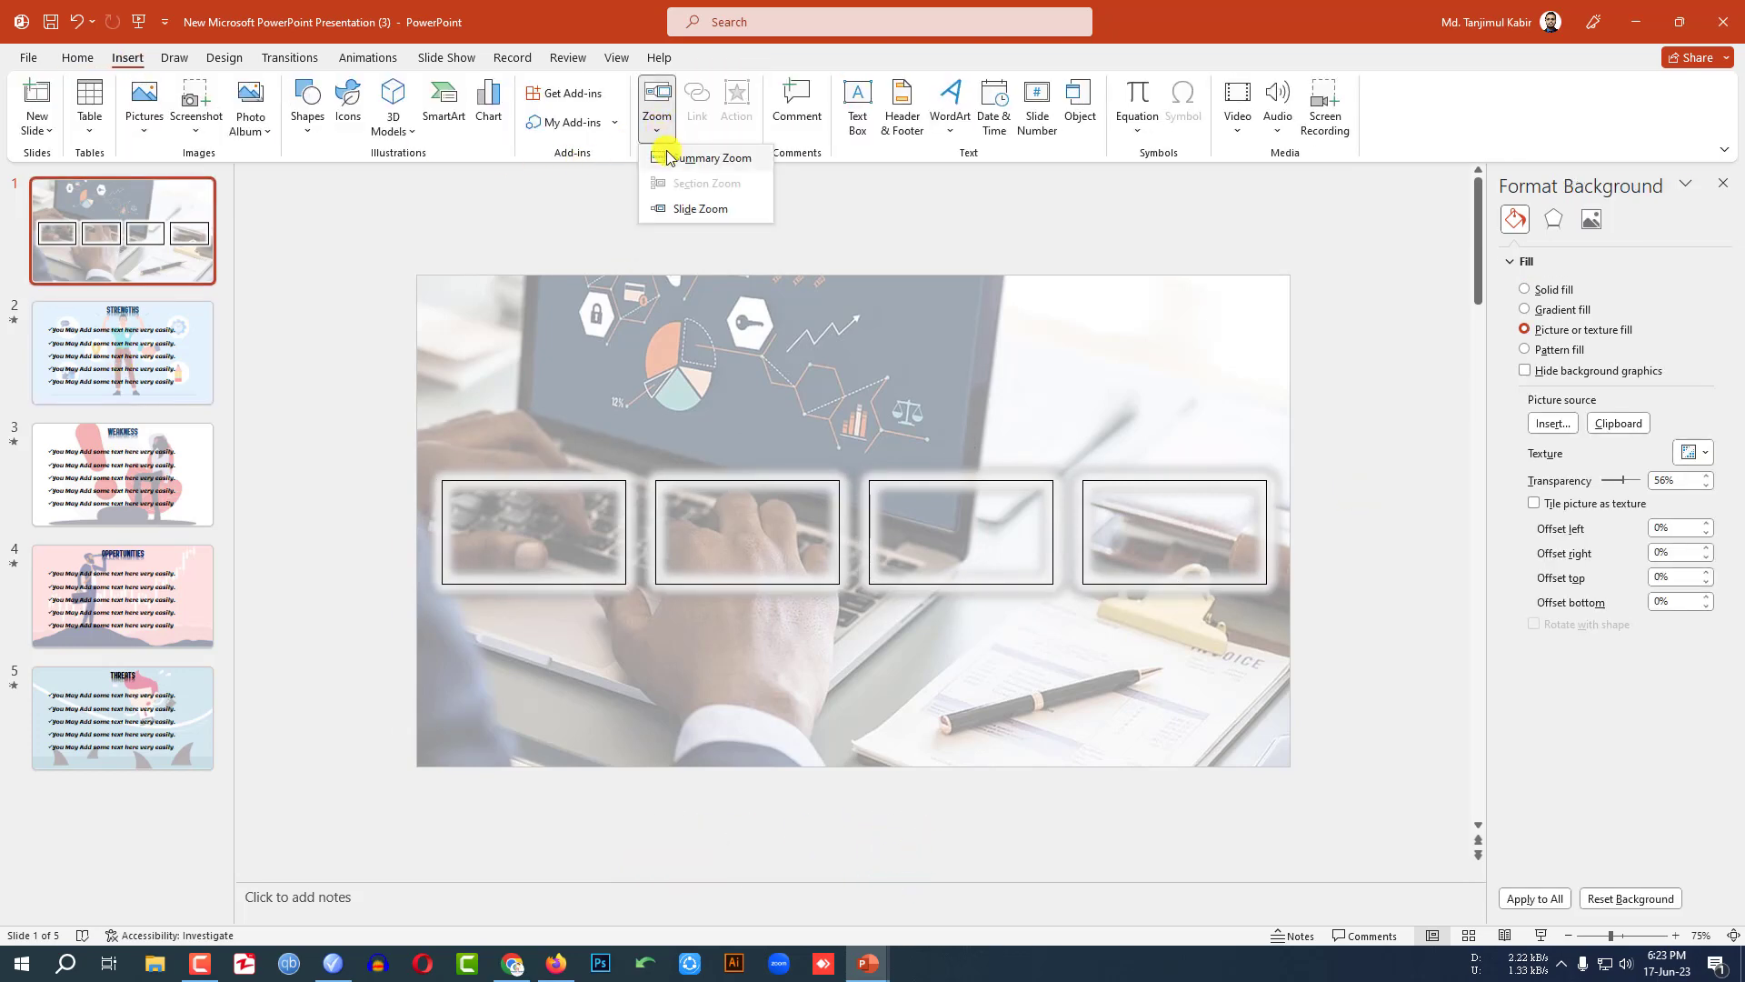
{"action": "left_click", "coordinate": [696, 209]}
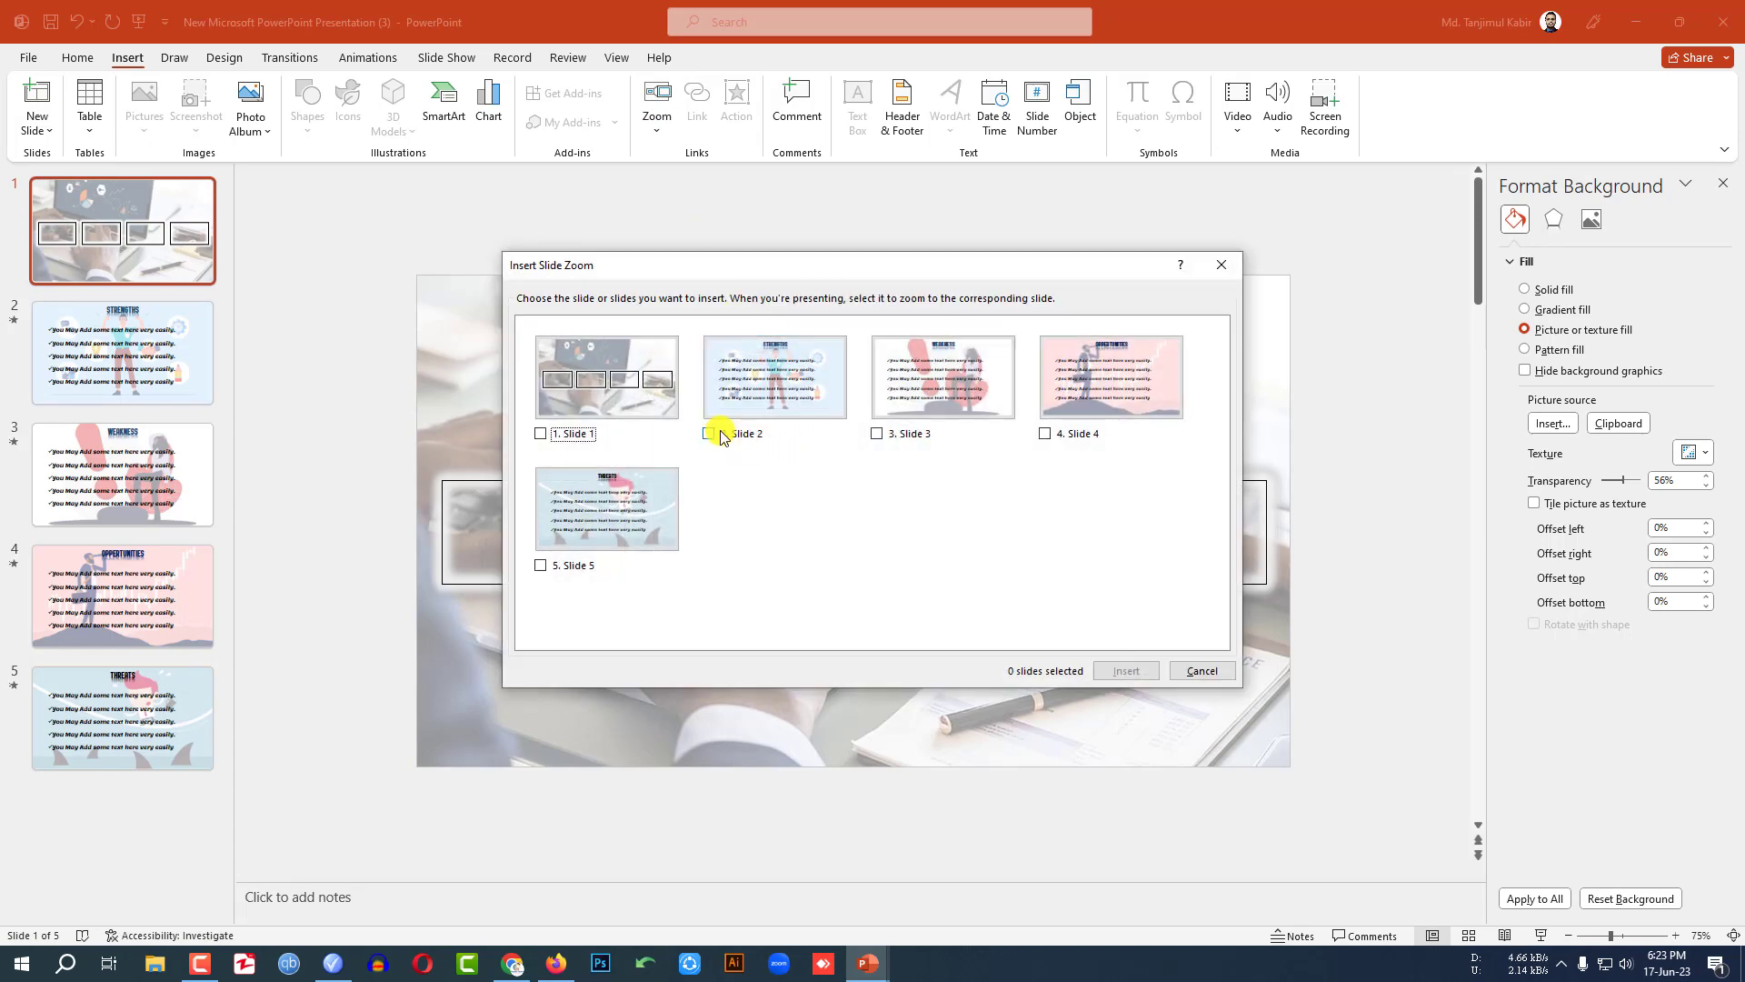
{"action": "left_click", "coordinate": [718, 435]}
{"action": "left_click", "coordinate": [920, 440]}
{"action": "left_click", "coordinate": [1054, 441]}
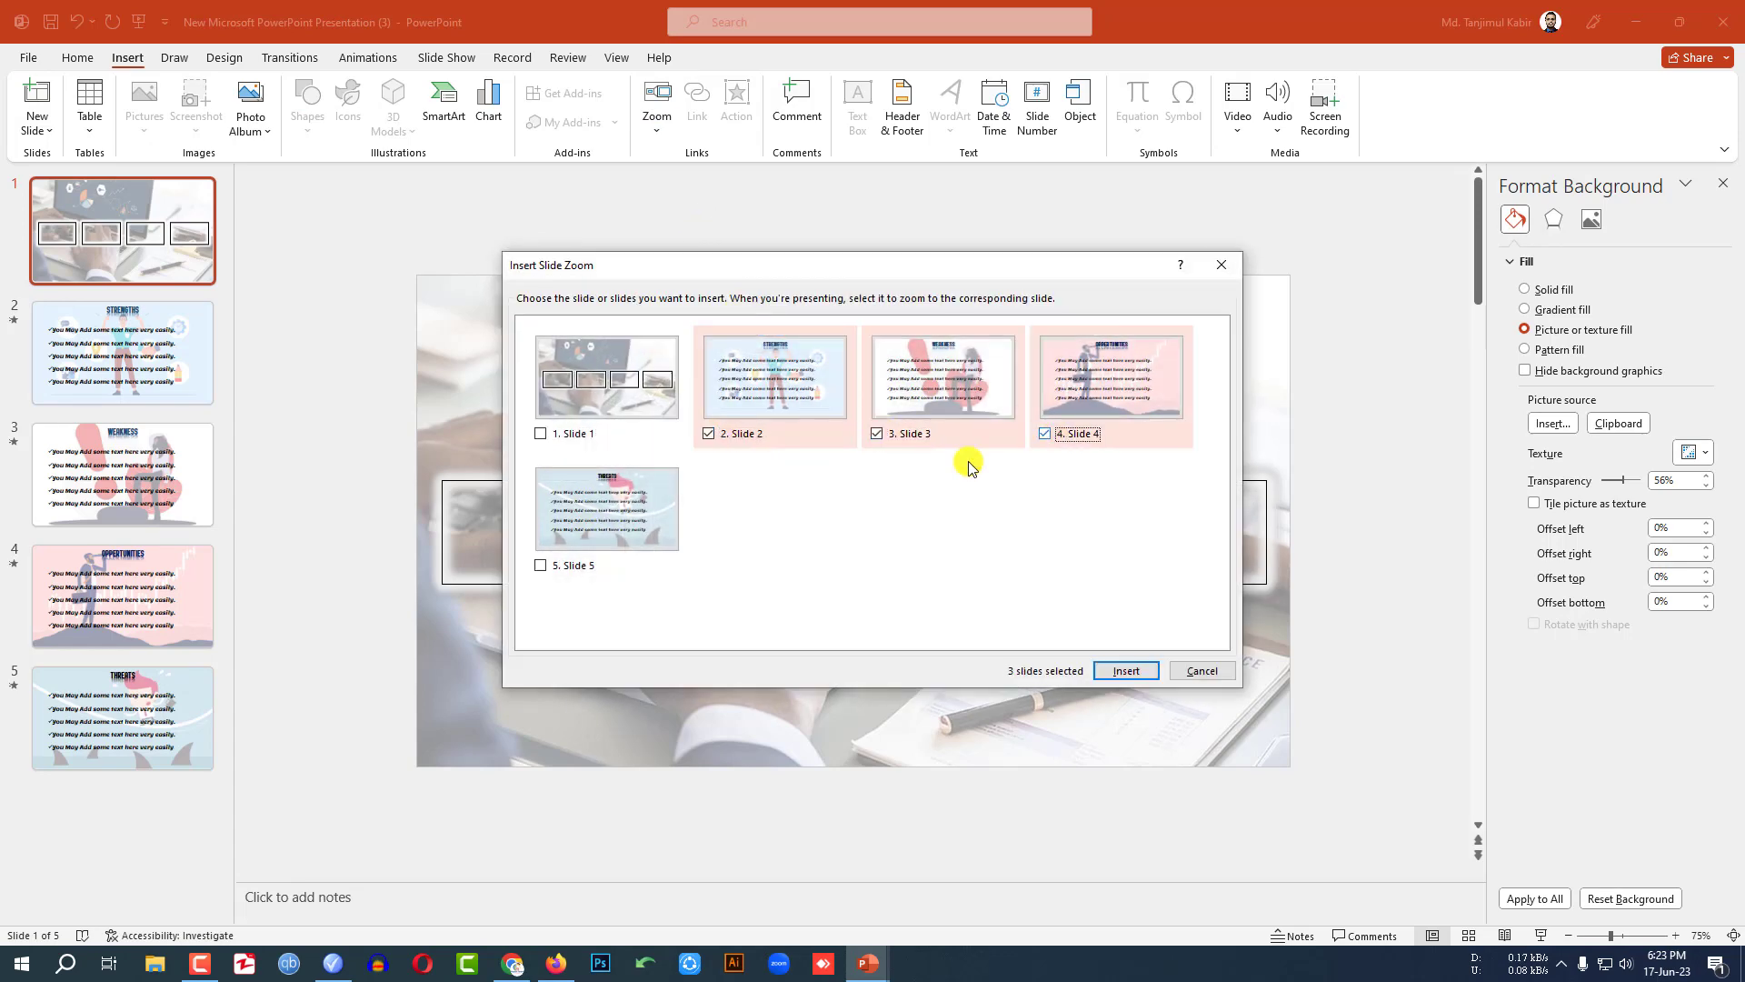
{"action": "left_click", "coordinate": [568, 564]}
{"action": "left_click", "coordinate": [1136, 671]}
Resize and move the Strengths, Weakness, Opportunities and Threats zooms into their frames.
{"action": "left_click", "coordinate": [1170, 614]}
{"action": "left_click_drag", "start_coordinate": [873, 557], "coordinate": [1104, 690]}
{"action": "left_click_drag", "start_coordinate": [863, 534], "coordinate": [813, 687]}
{"action": "left_click_drag", "start_coordinate": [830, 506], "coordinate": [1090, 409]}
{"action": "left_click_drag", "start_coordinate": [923, 473], "coordinate": [586, 527]}
{"action": "left_click", "coordinate": [584, 615]}
{"action": "left_click", "coordinate": [705, 654]}
{"action": "left_click_drag", "start_coordinate": [919, 622], "coordinate": [812, 517]}
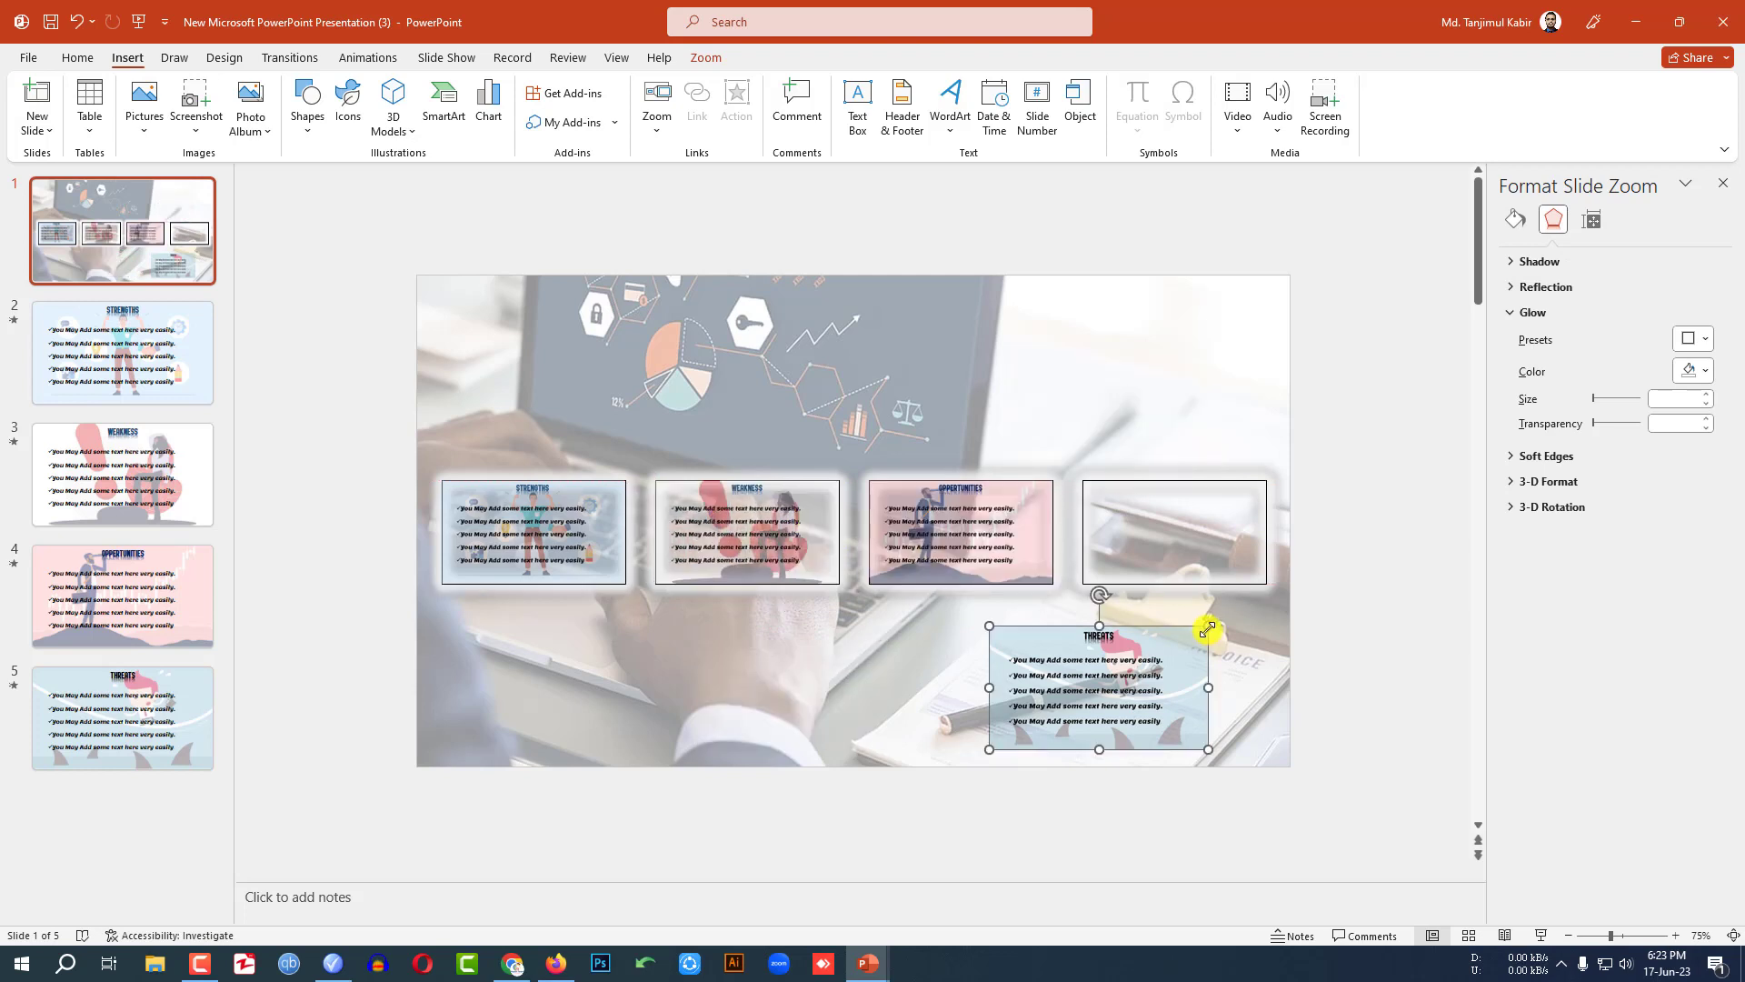
{"action": "left_click_drag", "start_coordinate": [1208, 623], "coordinate": [1174, 645]}
{"action": "left_click_drag", "start_coordinate": [1154, 673], "coordinate": [1212, 517]}
{"action": "left_click", "coordinate": [1312, 514]}
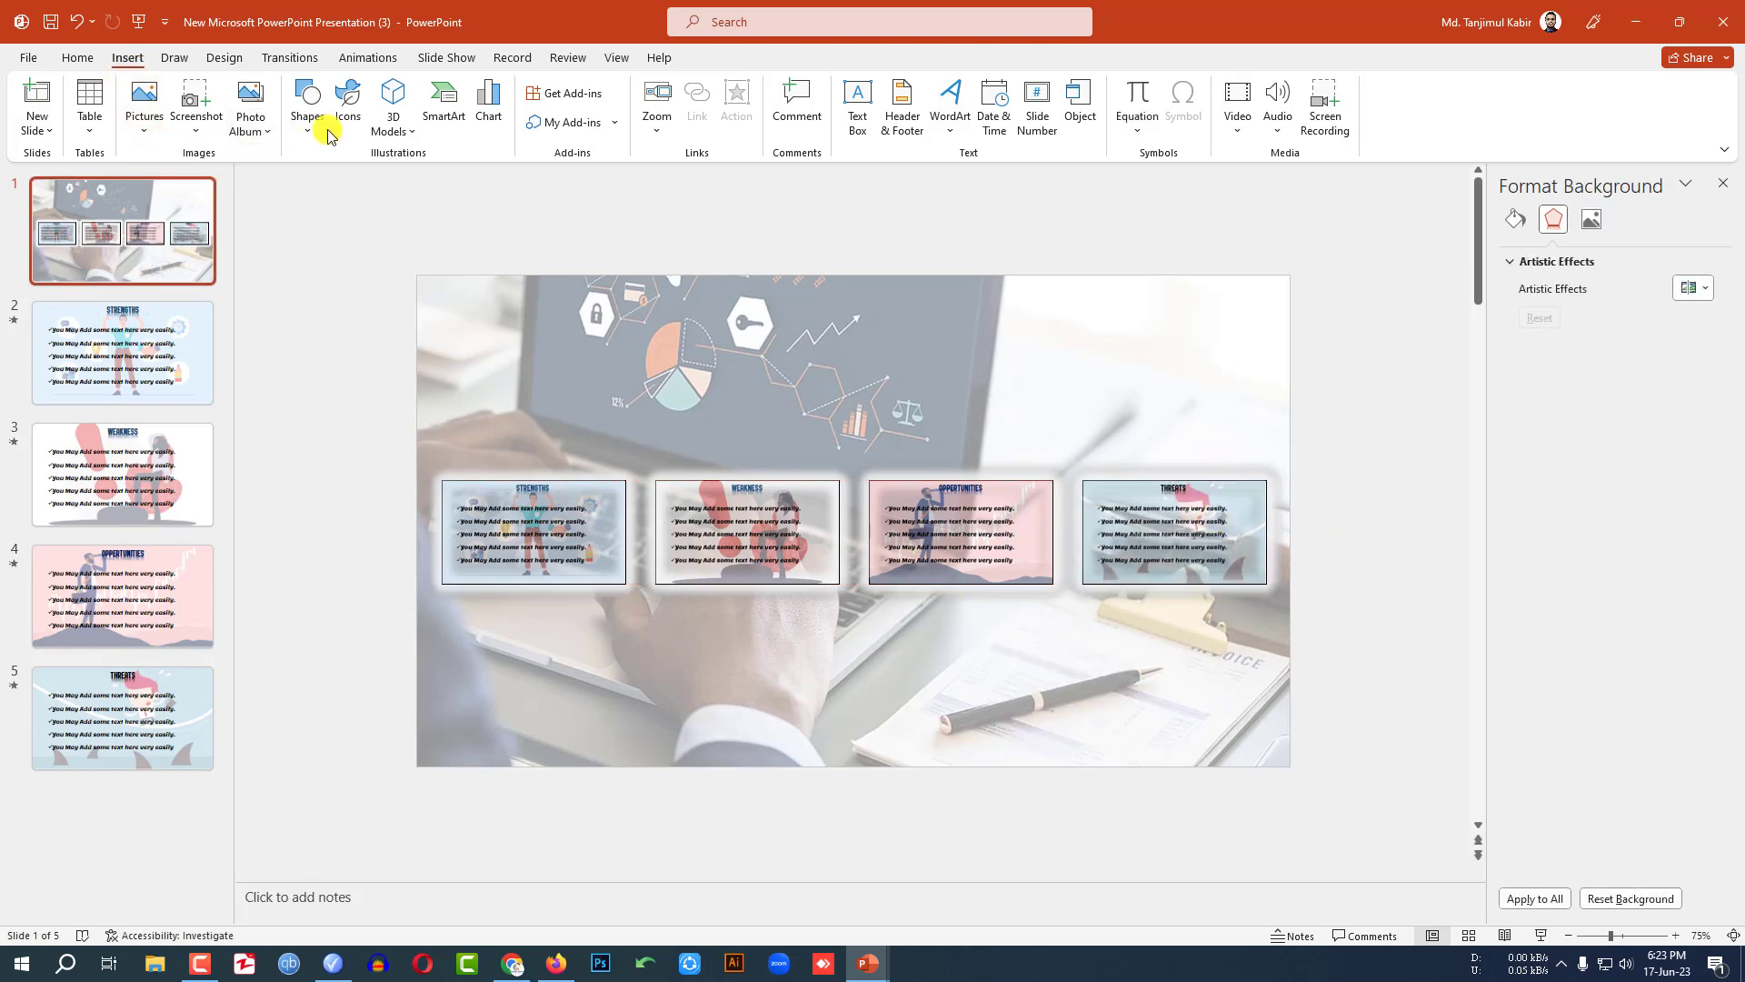
{"action": "left_click", "coordinate": [307, 107]}
Add a STRENGTHS text box in Anton font below the first frame.
{"action": "left_click", "coordinate": [305, 181]}
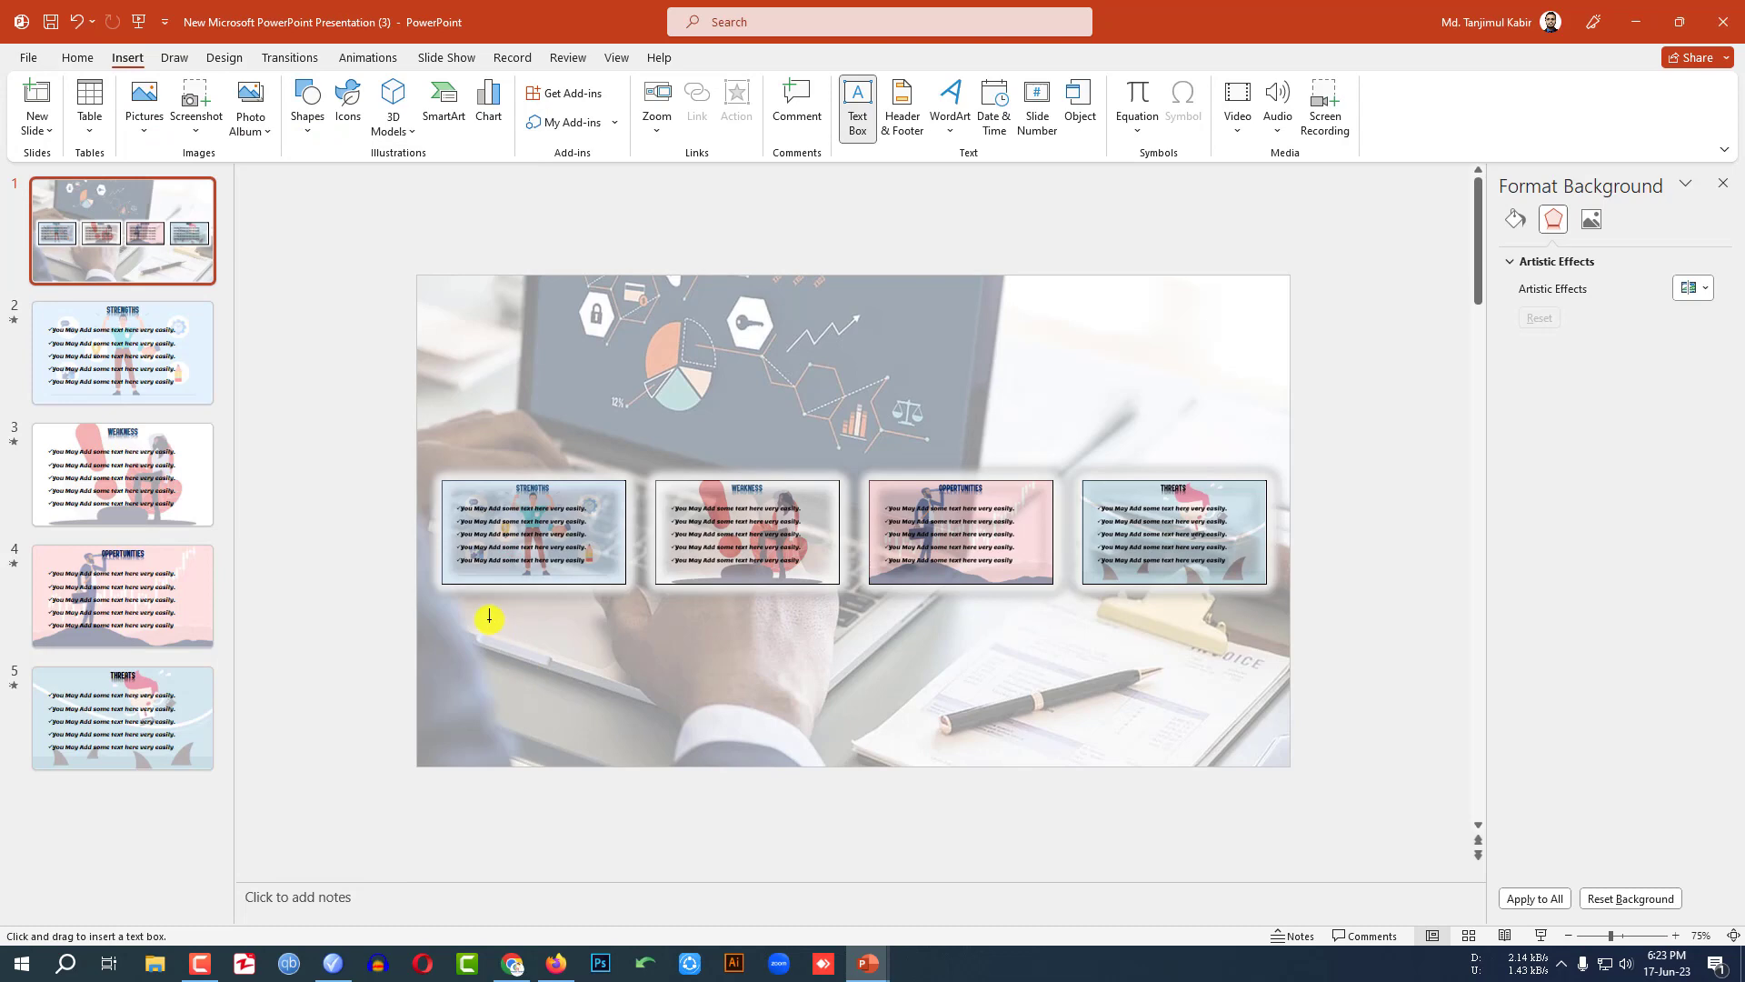
{"action": "left_click_drag", "start_coordinate": [489, 618], "coordinate": [480, 614]}
{"action": "left_click_drag", "start_coordinate": [599, 637], "coordinate": [599, 637]}
{"action": "type", "text": "STRENGTHS"}
{"action": "key", "text": "ctrl+a"}
{"action": "left_click", "coordinate": [399, 92]}
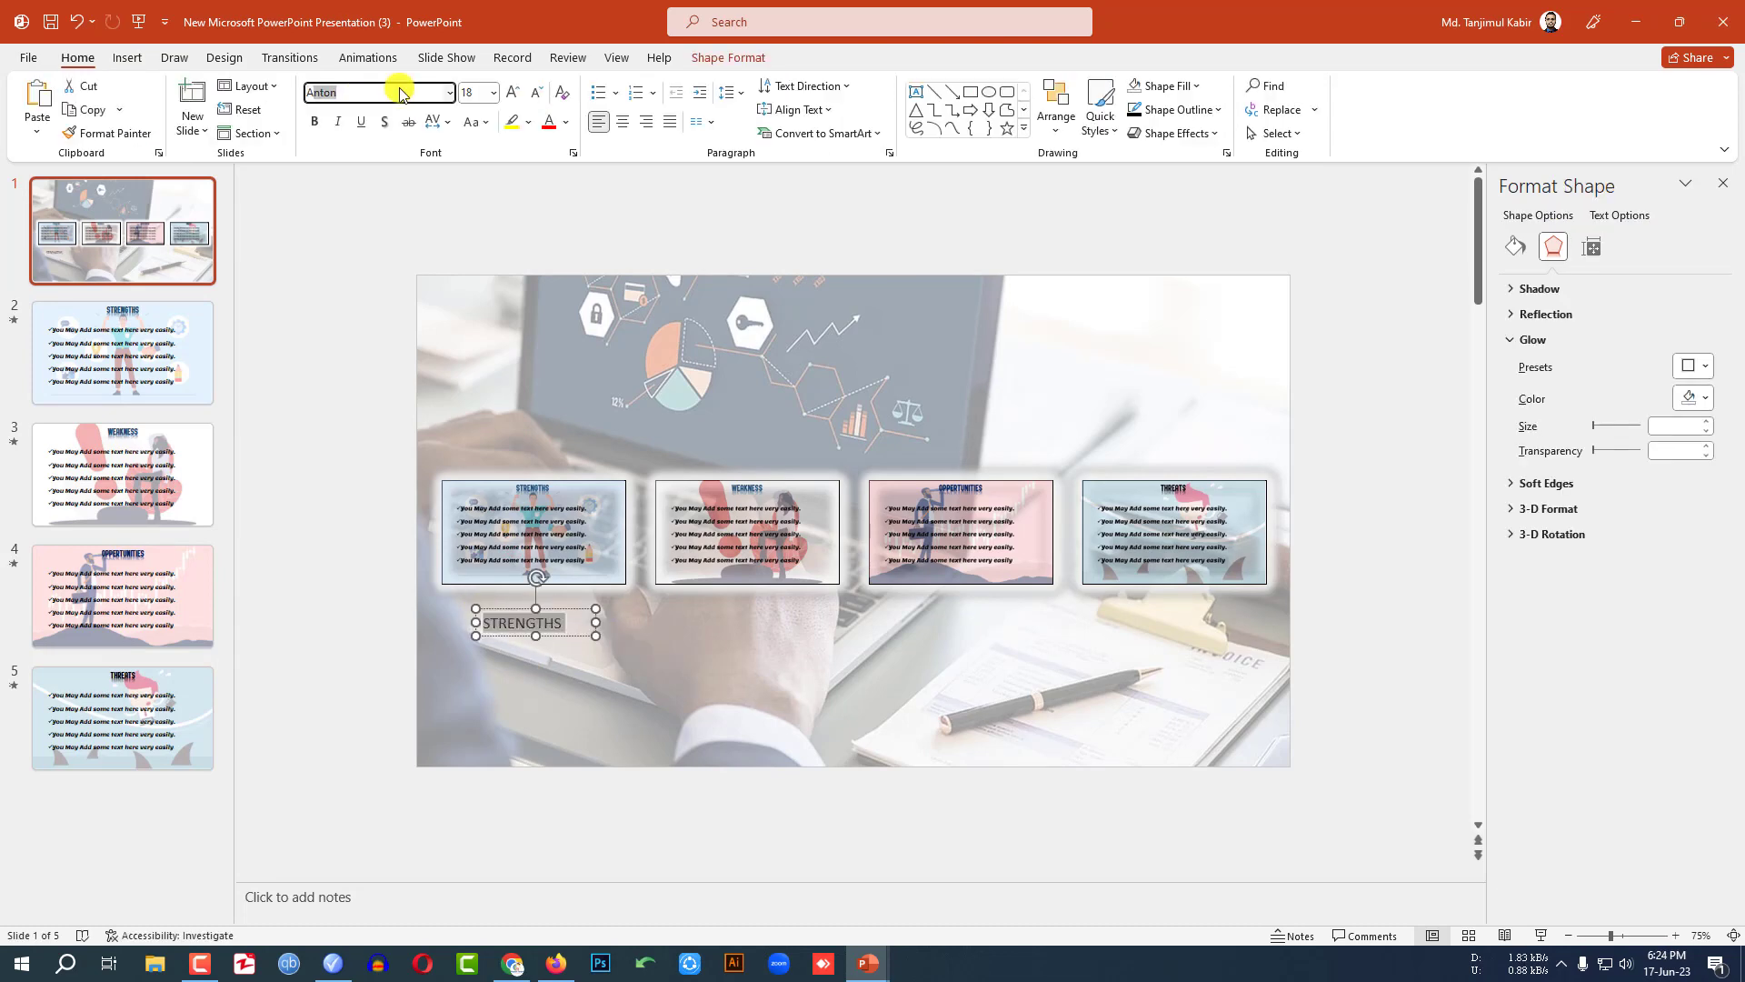
{"action": "key", "text": "Return"}
Give the STRENGTHS label a reflection, a blue theme fill and 32 pt size.
{"action": "left_click", "coordinate": [728, 57]}
{"action": "left_click", "coordinate": [1024, 134]}
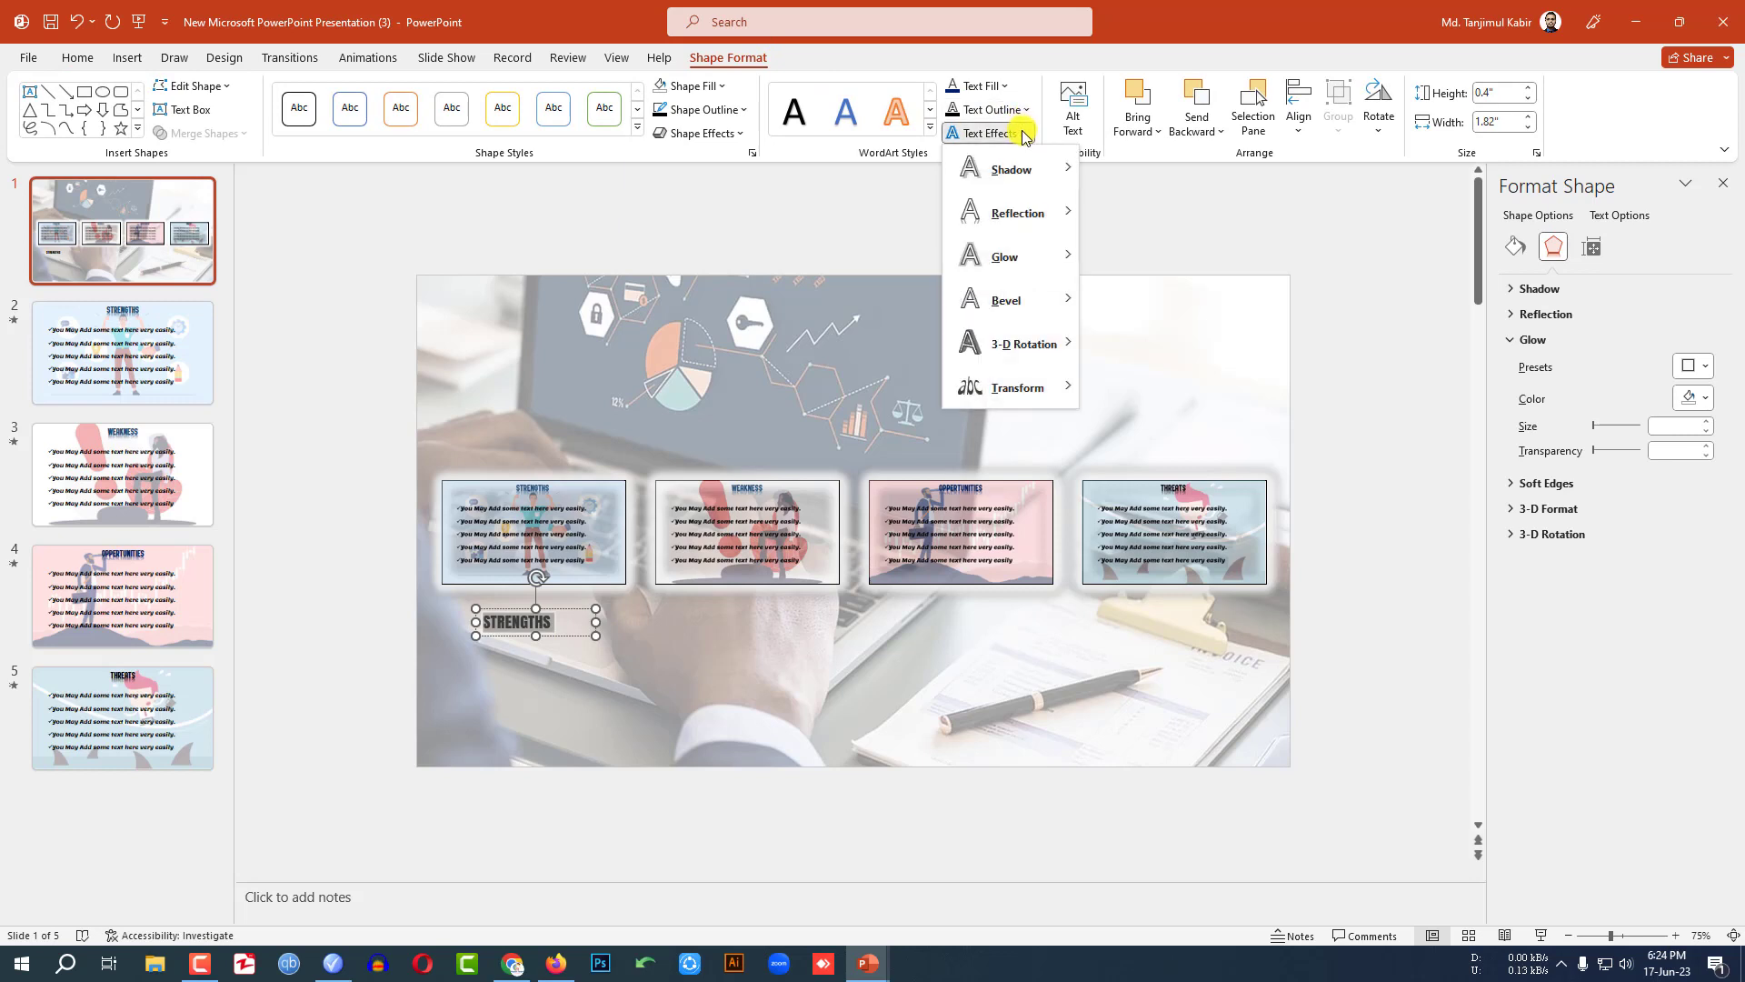
{"action": "mouse_move", "coordinate": [1016, 213]}
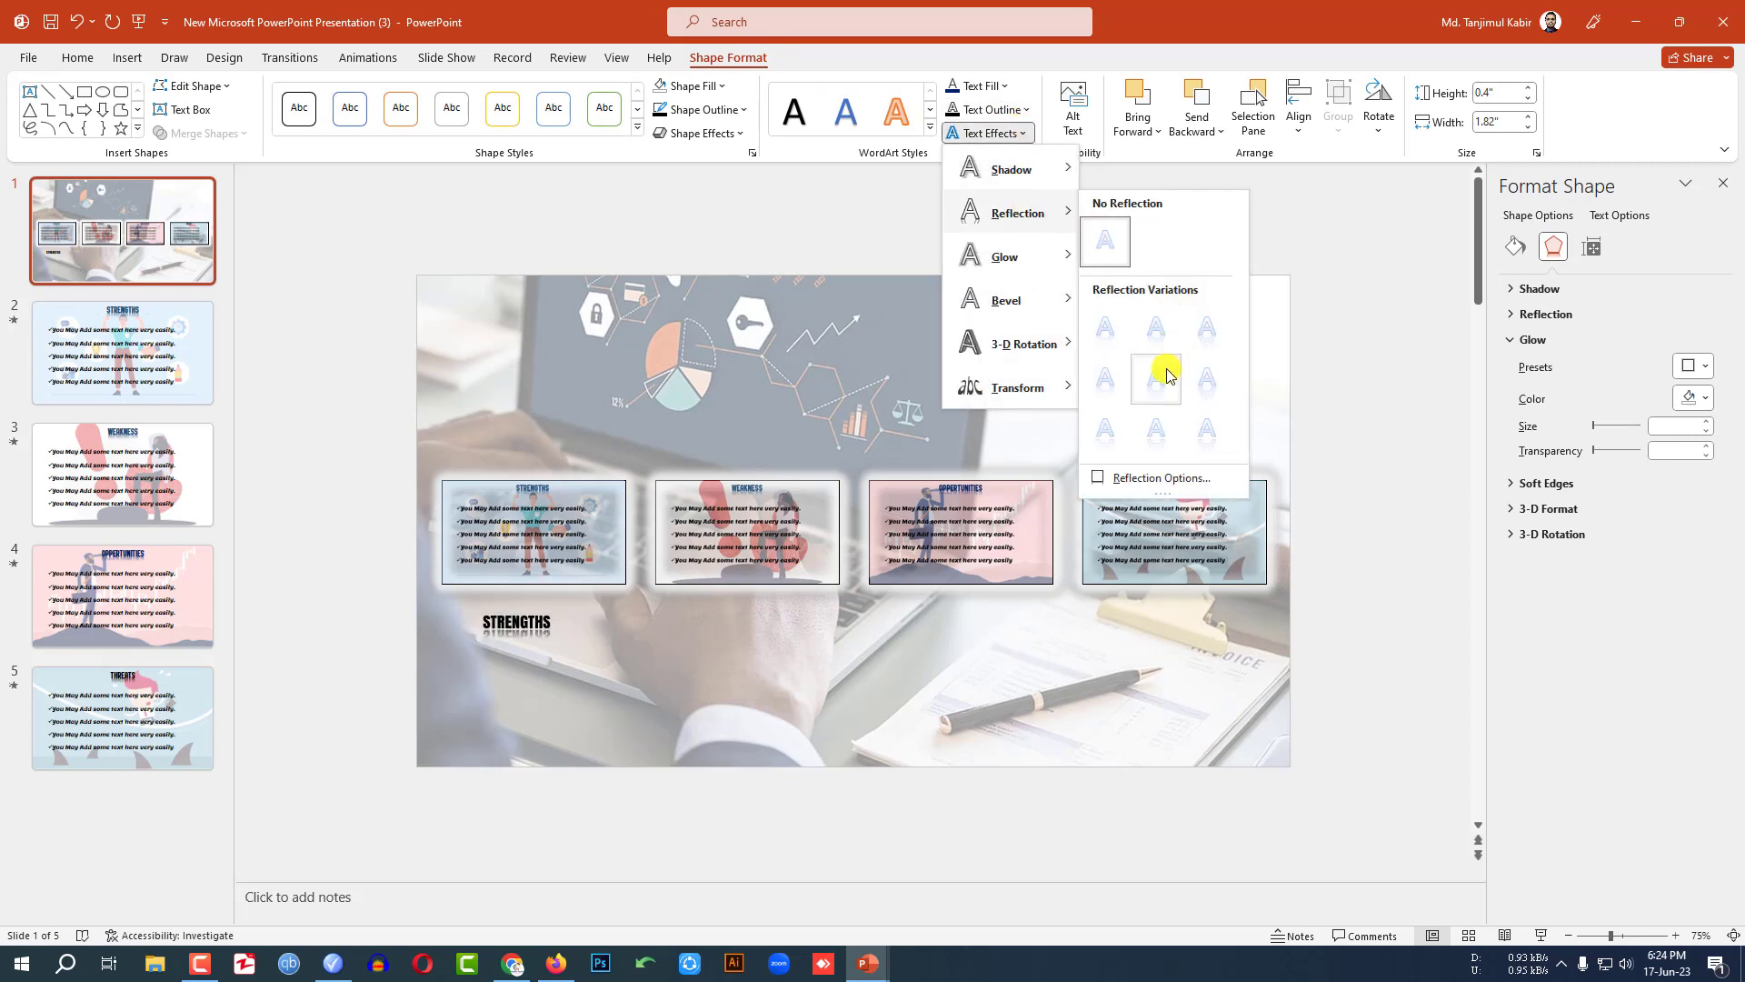
{"action": "left_click", "coordinate": [1166, 376]}
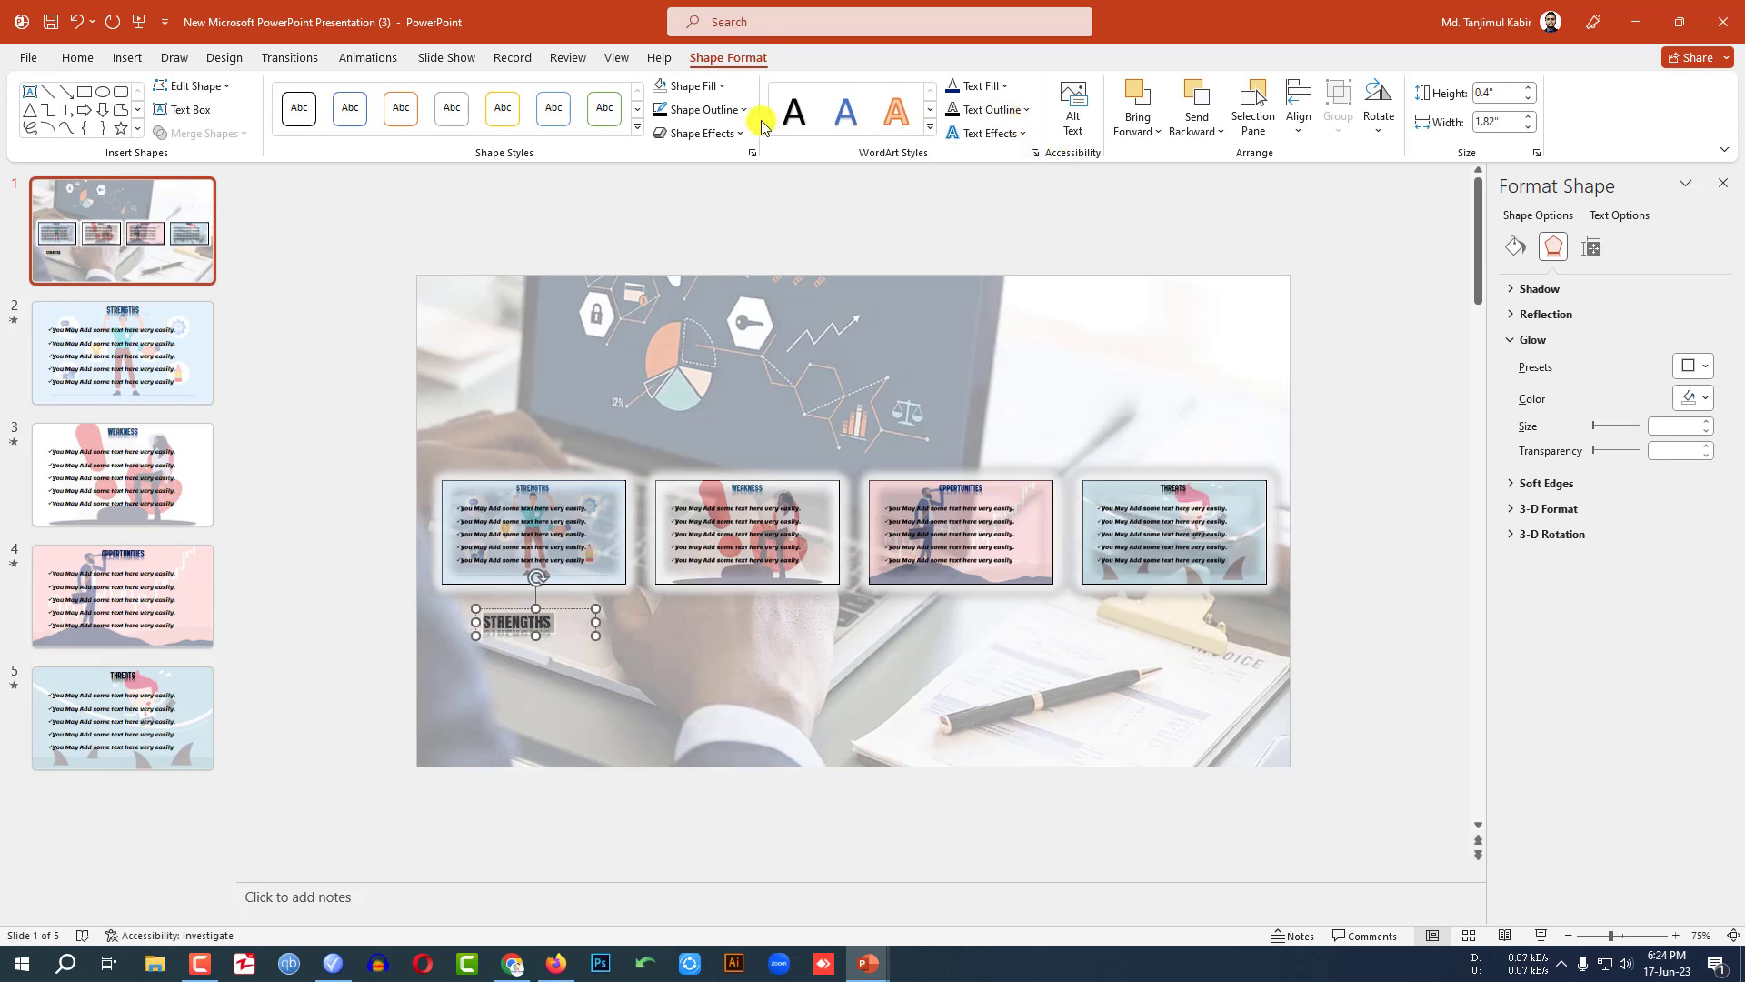
{"action": "left_click", "coordinate": [1005, 86]}
{"action": "left_click", "coordinate": [1076, 204]}
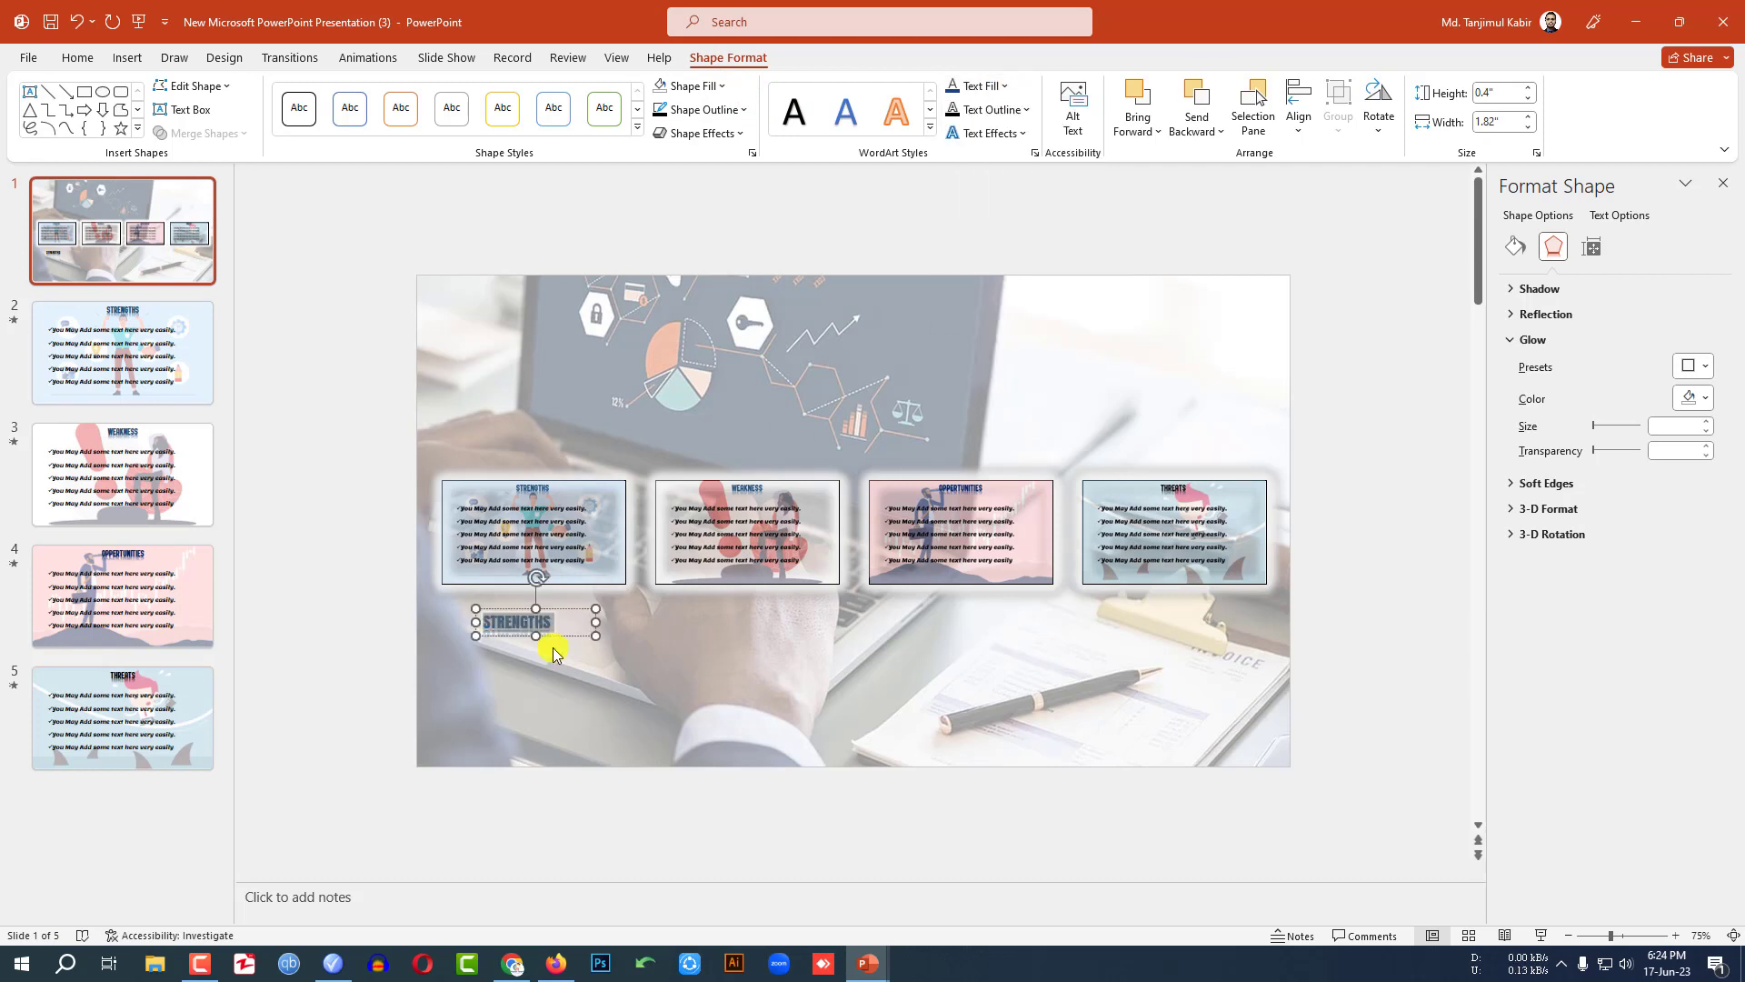
{"action": "left_click", "coordinate": [77, 57]}
{"action": "left_click", "coordinate": [513, 96]}
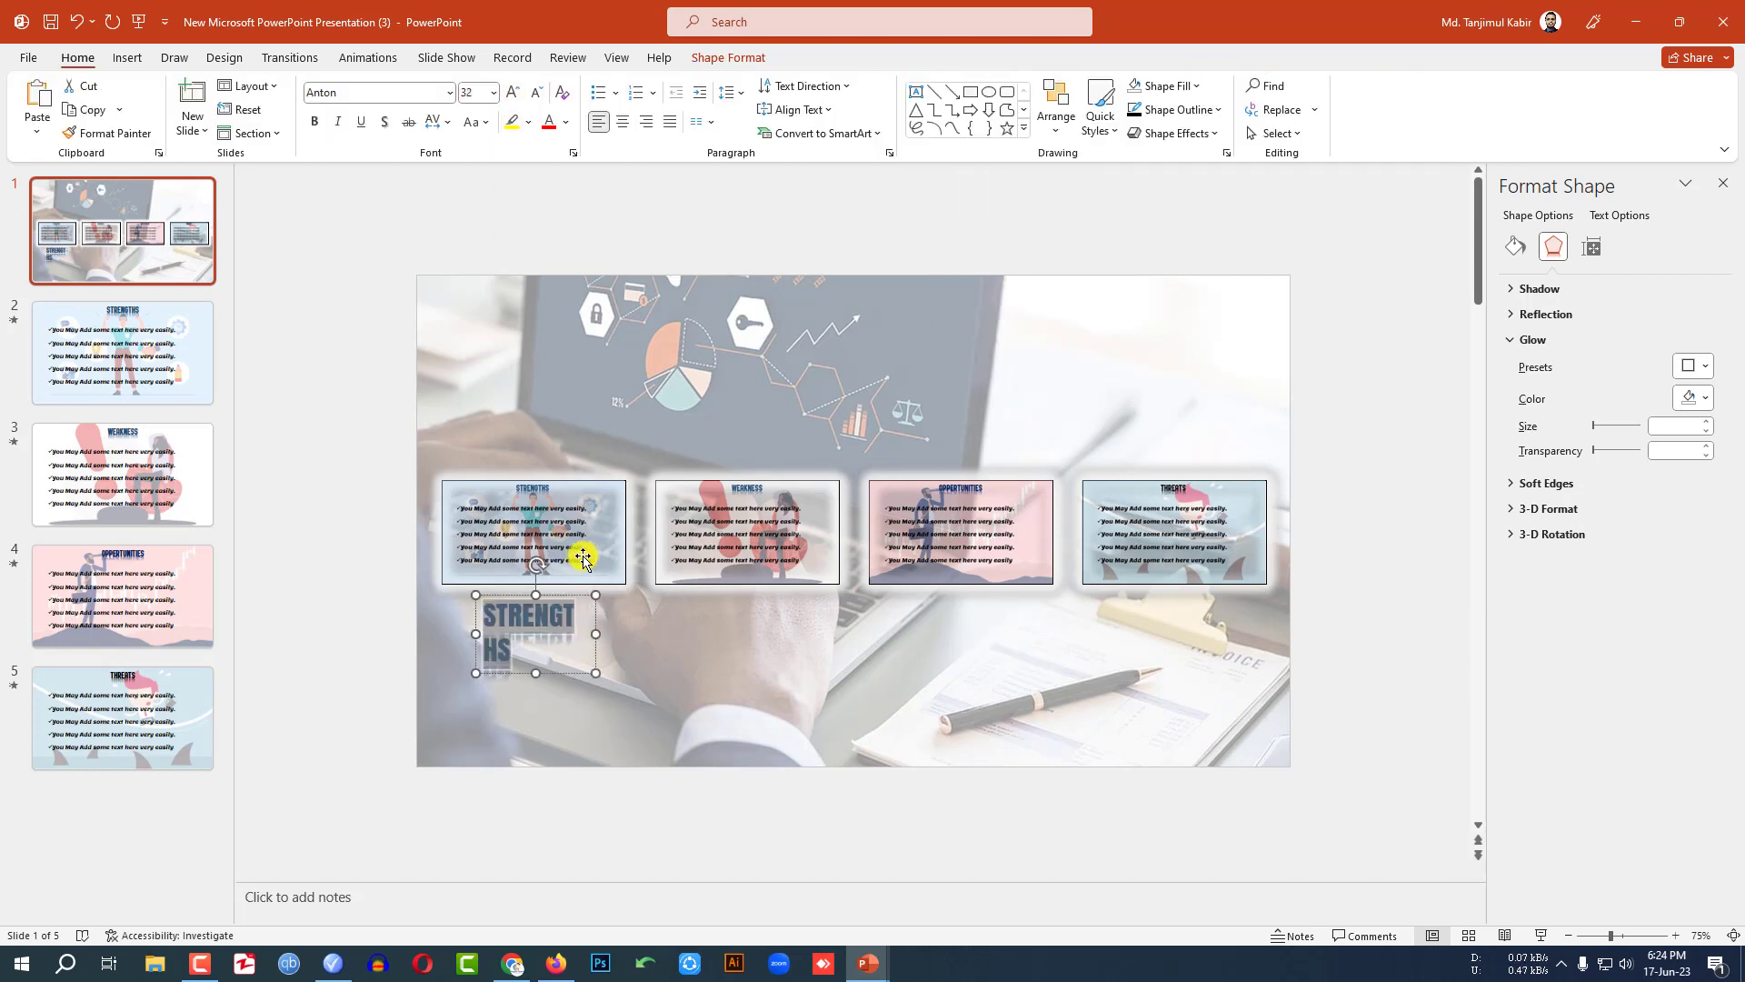
{"action": "left_click", "coordinate": [557, 636]}
{"action": "left_click", "coordinate": [559, 633]}
Copy the label under the other cards, retype copies as WEAKNESS and OPPERTUNITIES, then open slide 2.
{"action": "left_click_drag", "start_coordinate": [559, 638], "coordinate": [785, 637]}
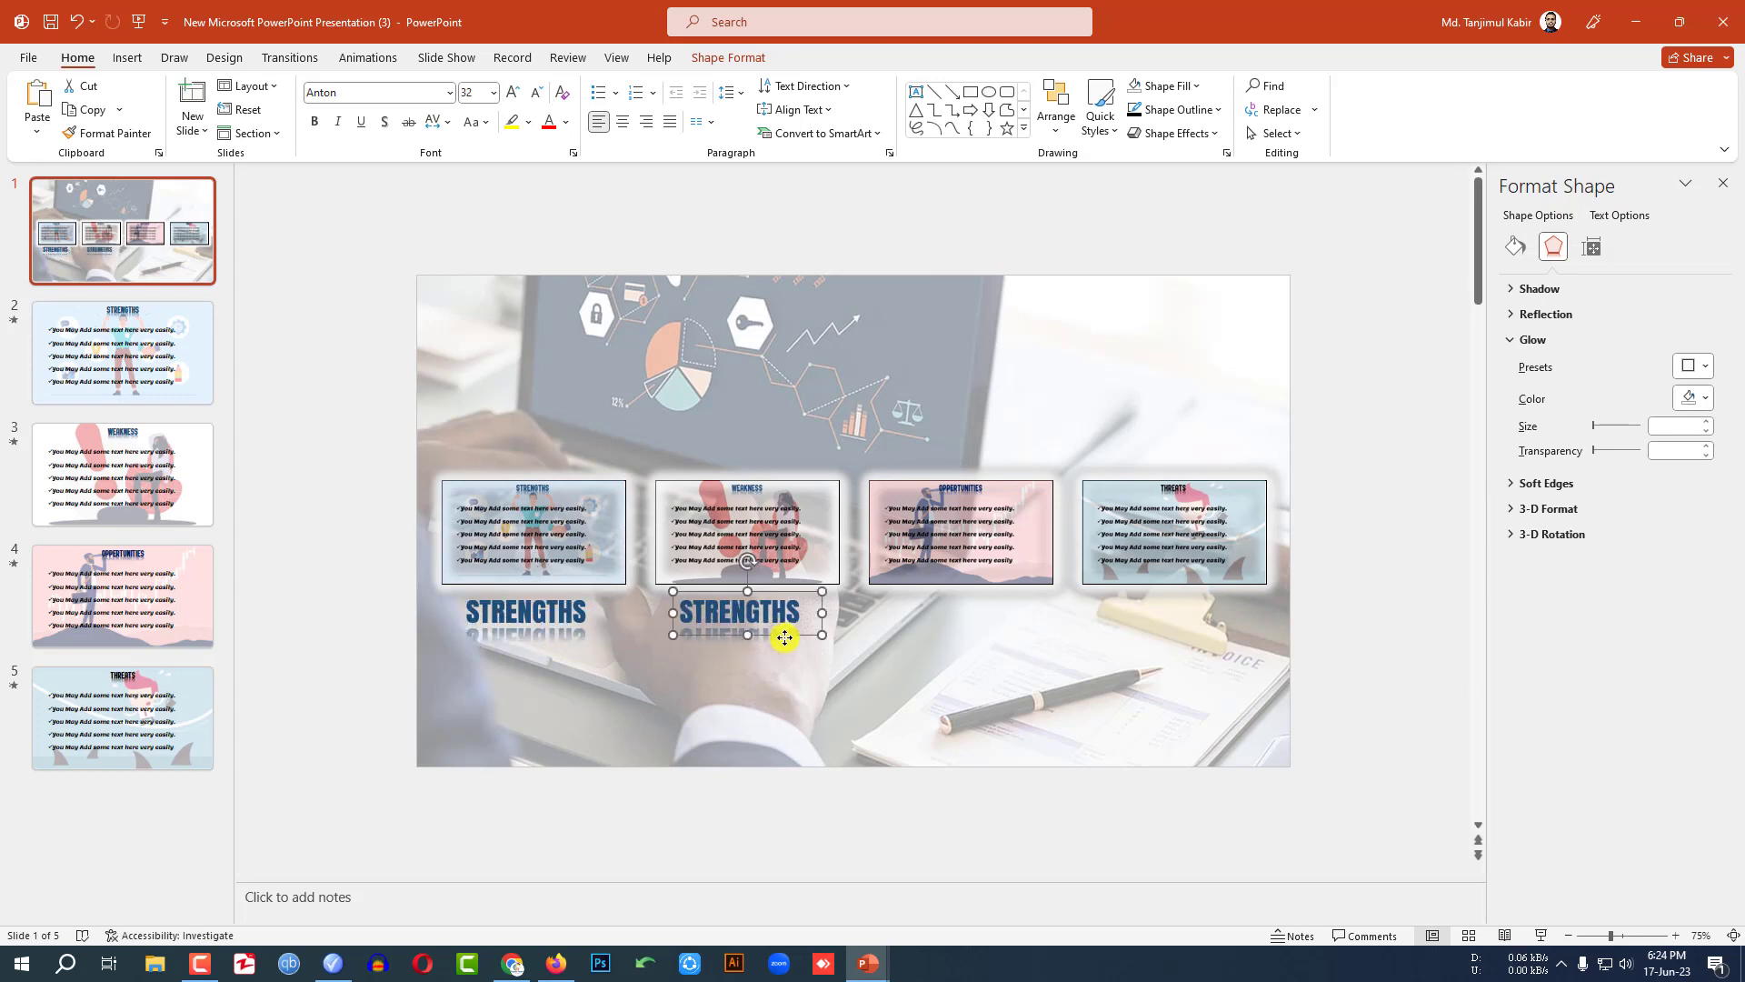
{"action": "key", "text": "ctrl+d"}
{"action": "key", "text": "ctrl+d"}
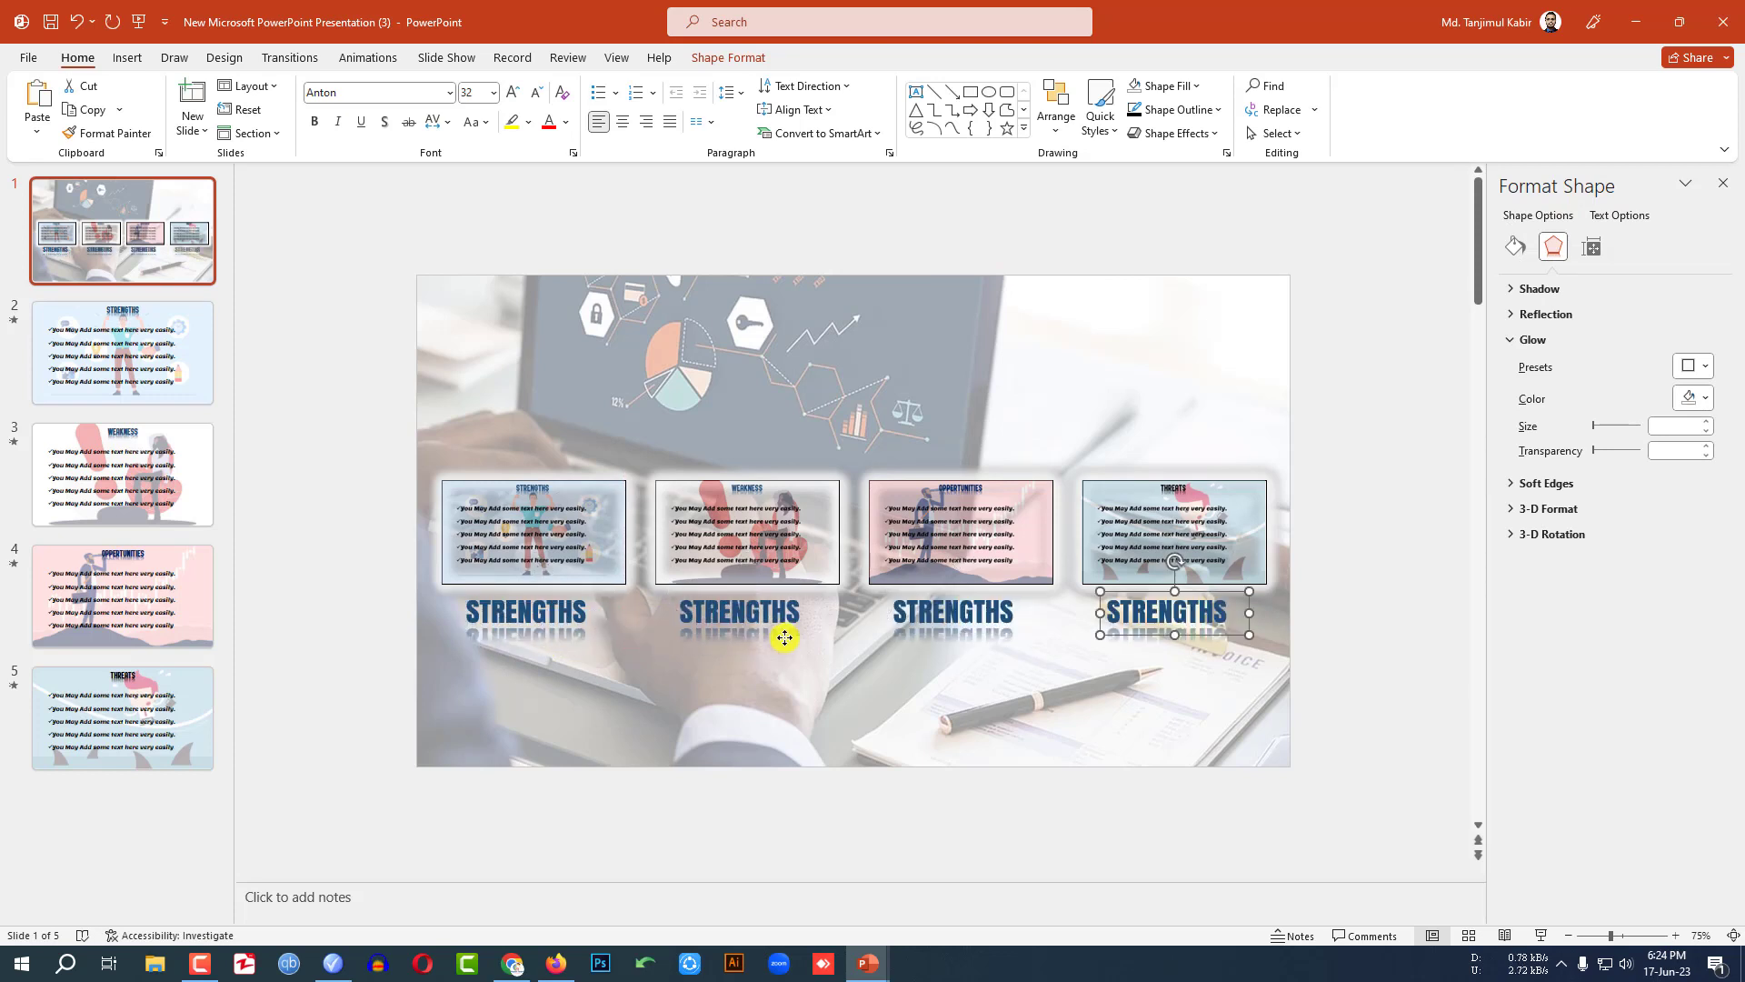
{"action": "left_click", "coordinate": [1318, 596]}
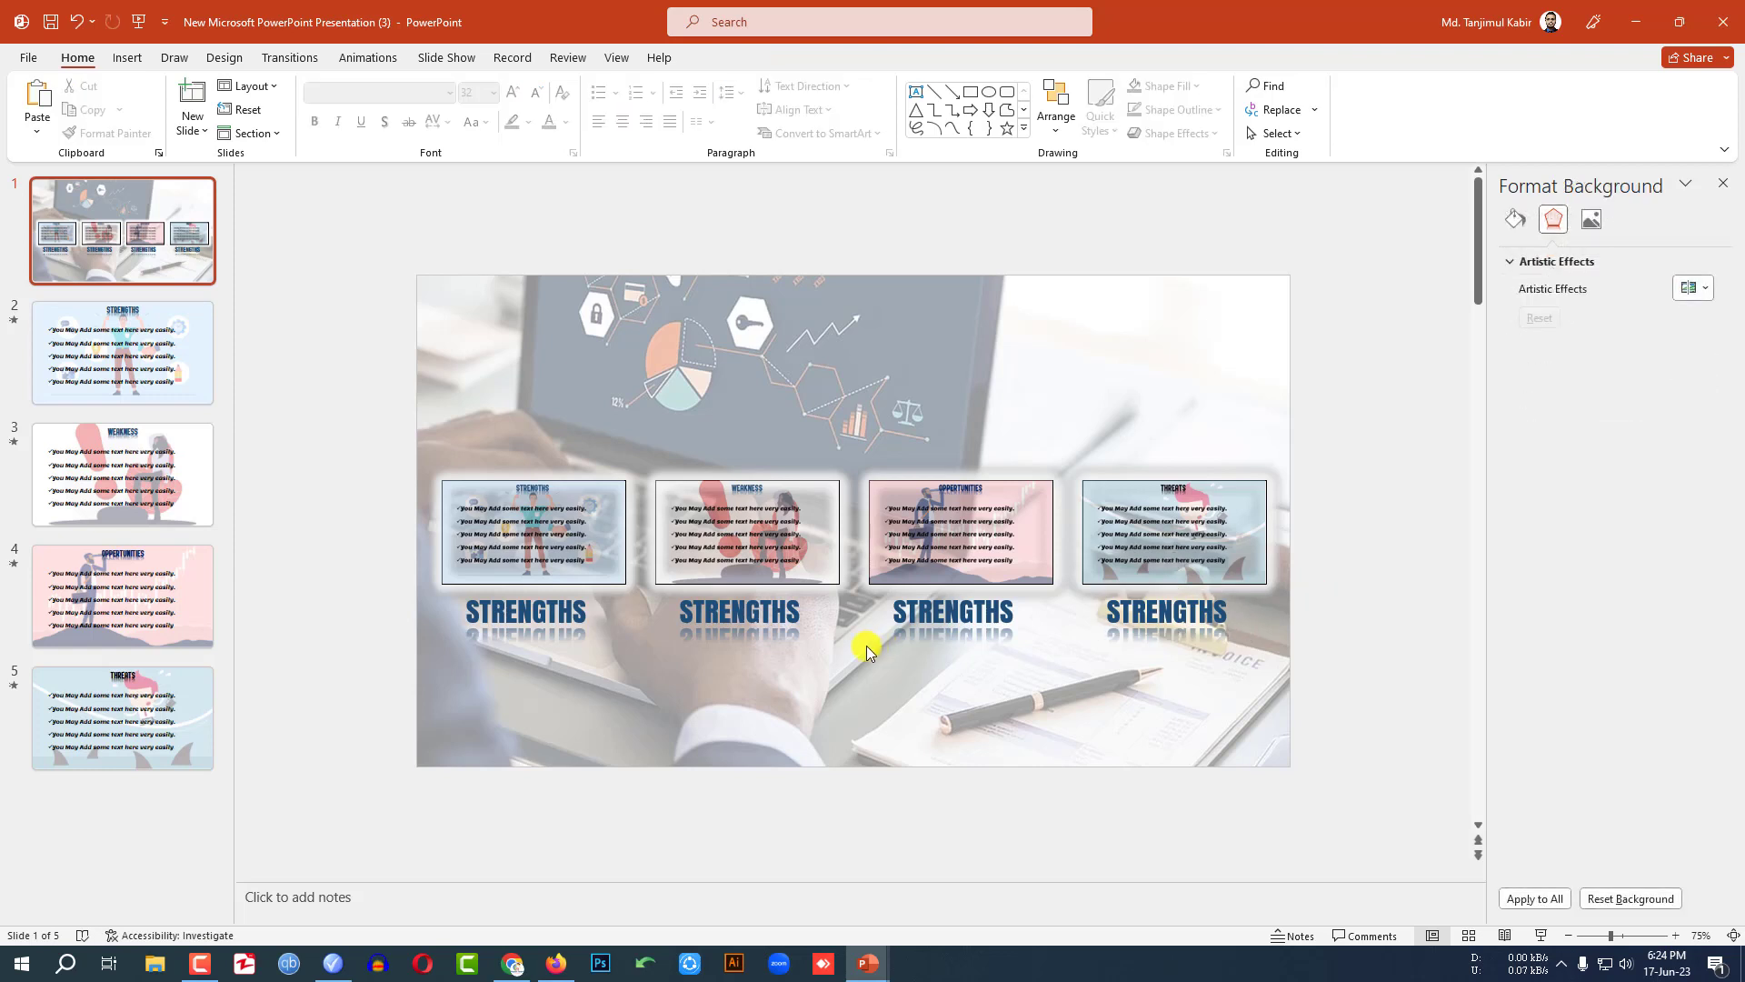
{"action": "double_click", "coordinate": [732, 612]}
{"action": "type", "text": "WEAKNESS"}
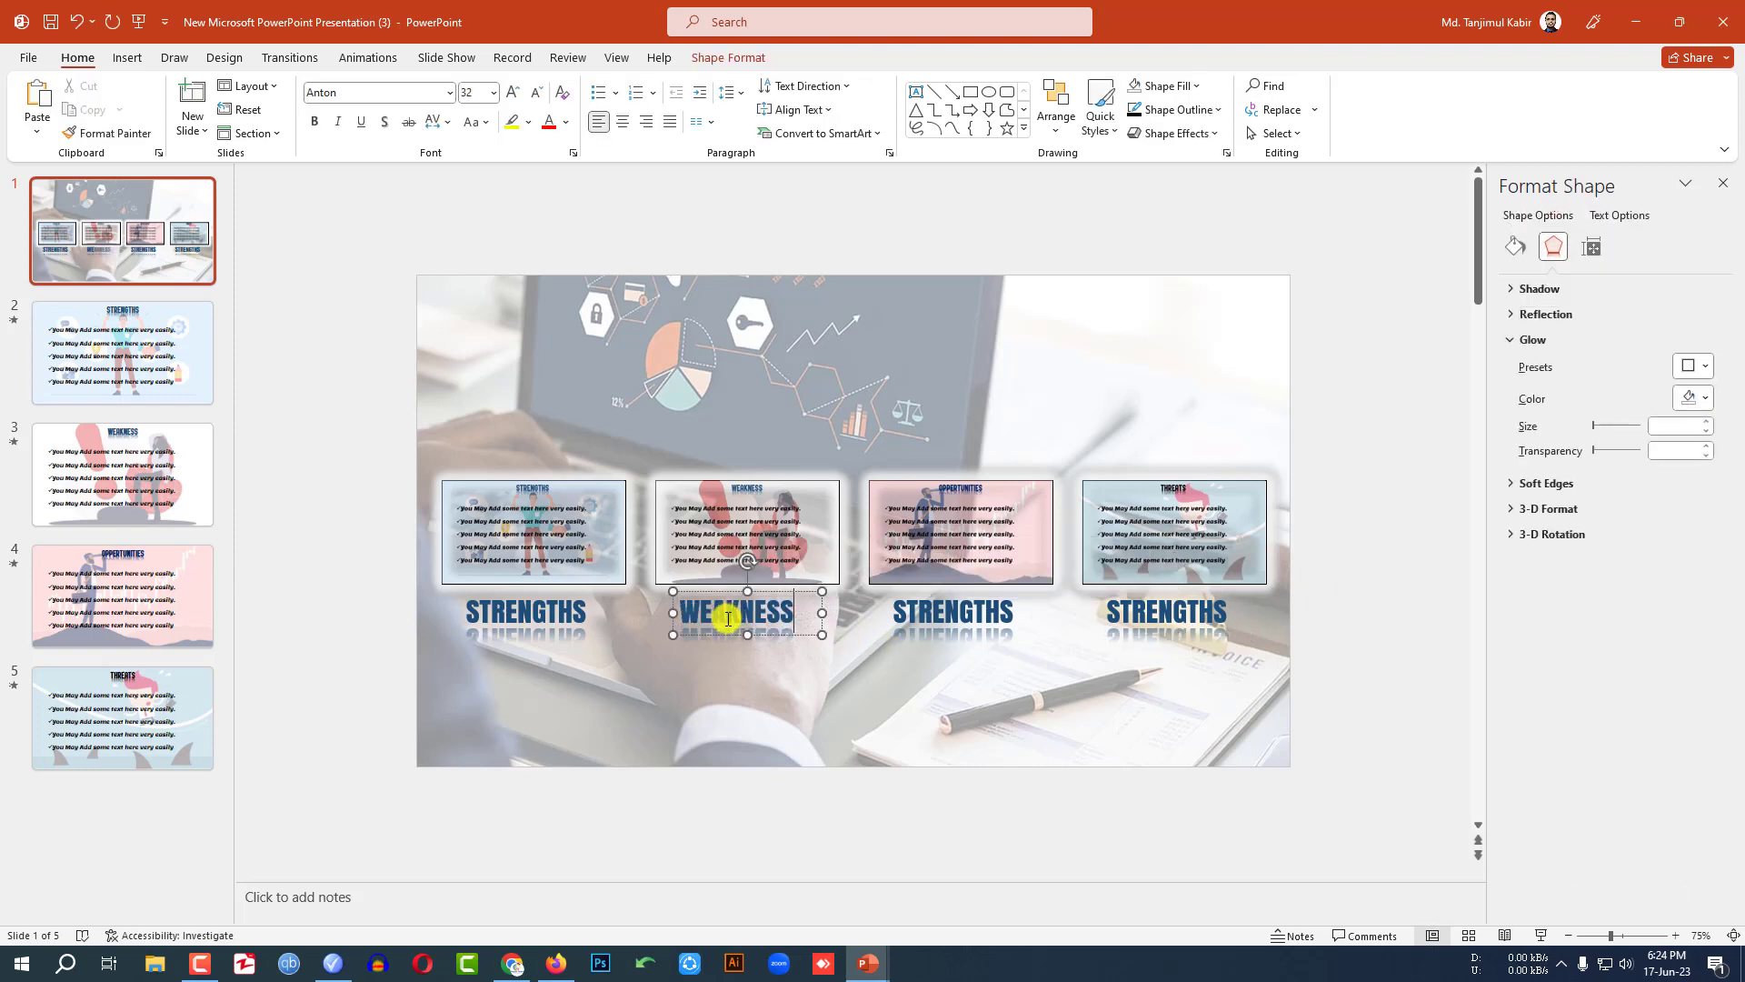
{"action": "double_click", "coordinate": [999, 612]}
{"action": "type", "text": "OPPERTUNITIES"}
{"action": "left_click", "coordinate": [1351, 627]}
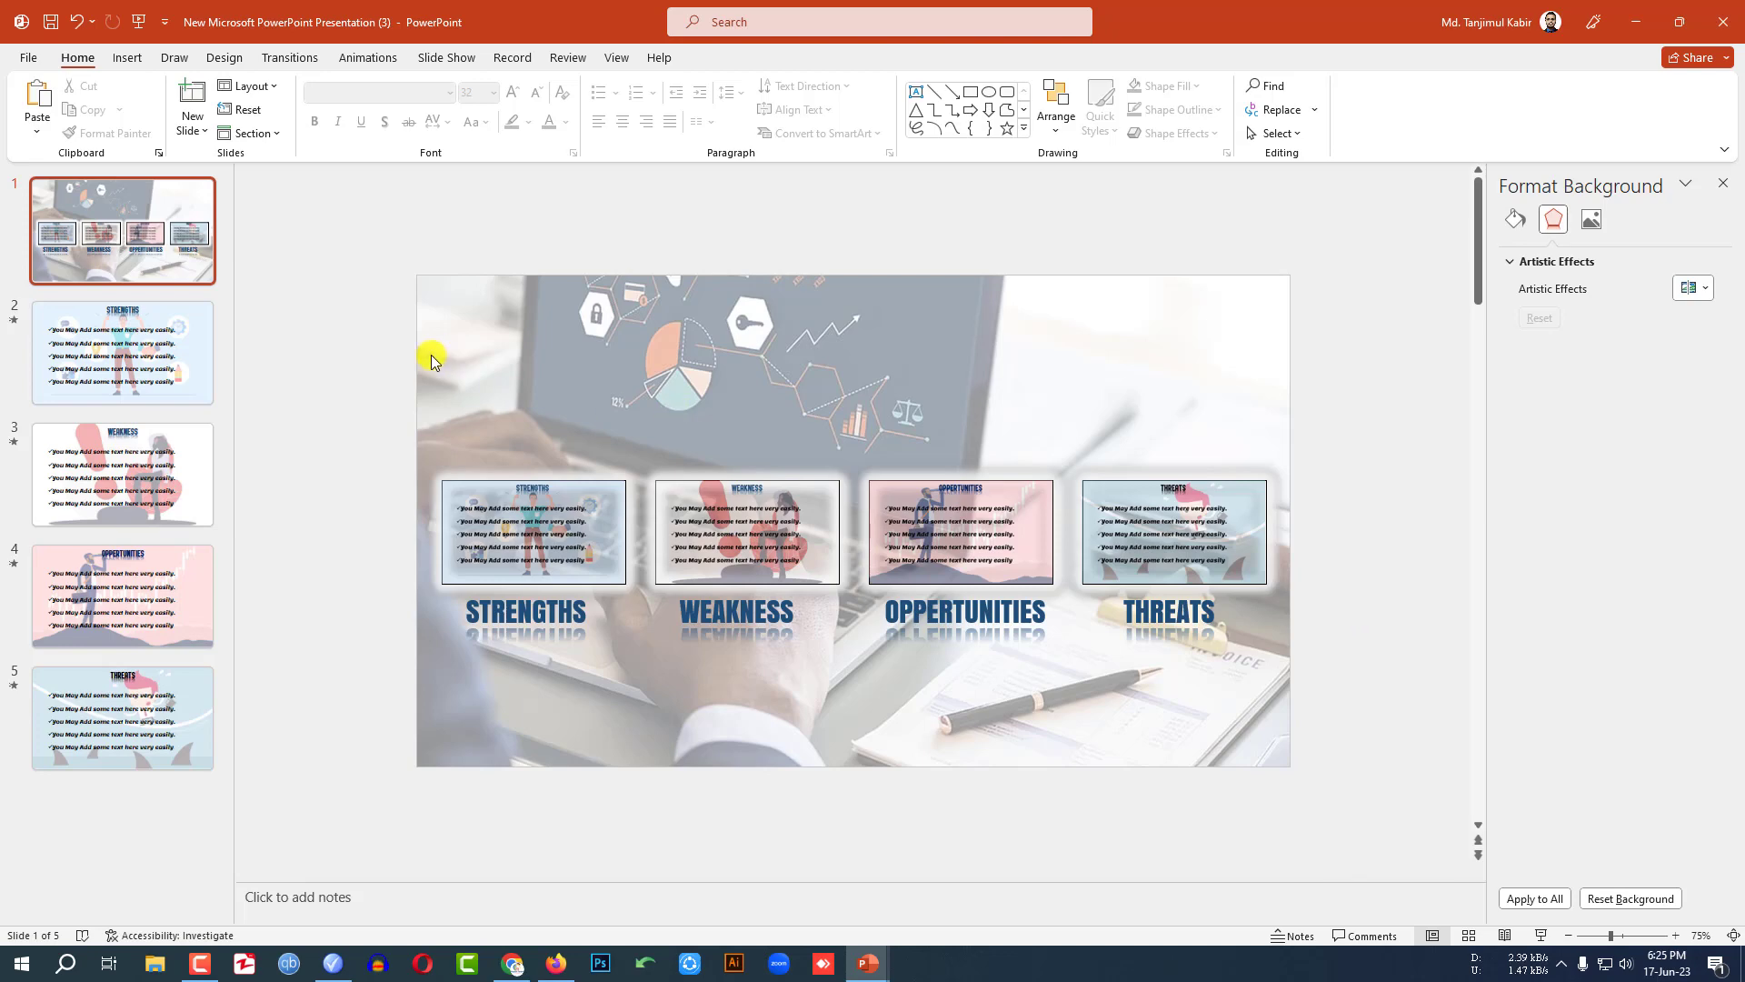
{"action": "left_click", "coordinate": [194, 363]}
Draw a left-pointing orange block arrow with no outline at slide 2's top right.
{"action": "left_click", "coordinate": [128, 58]}
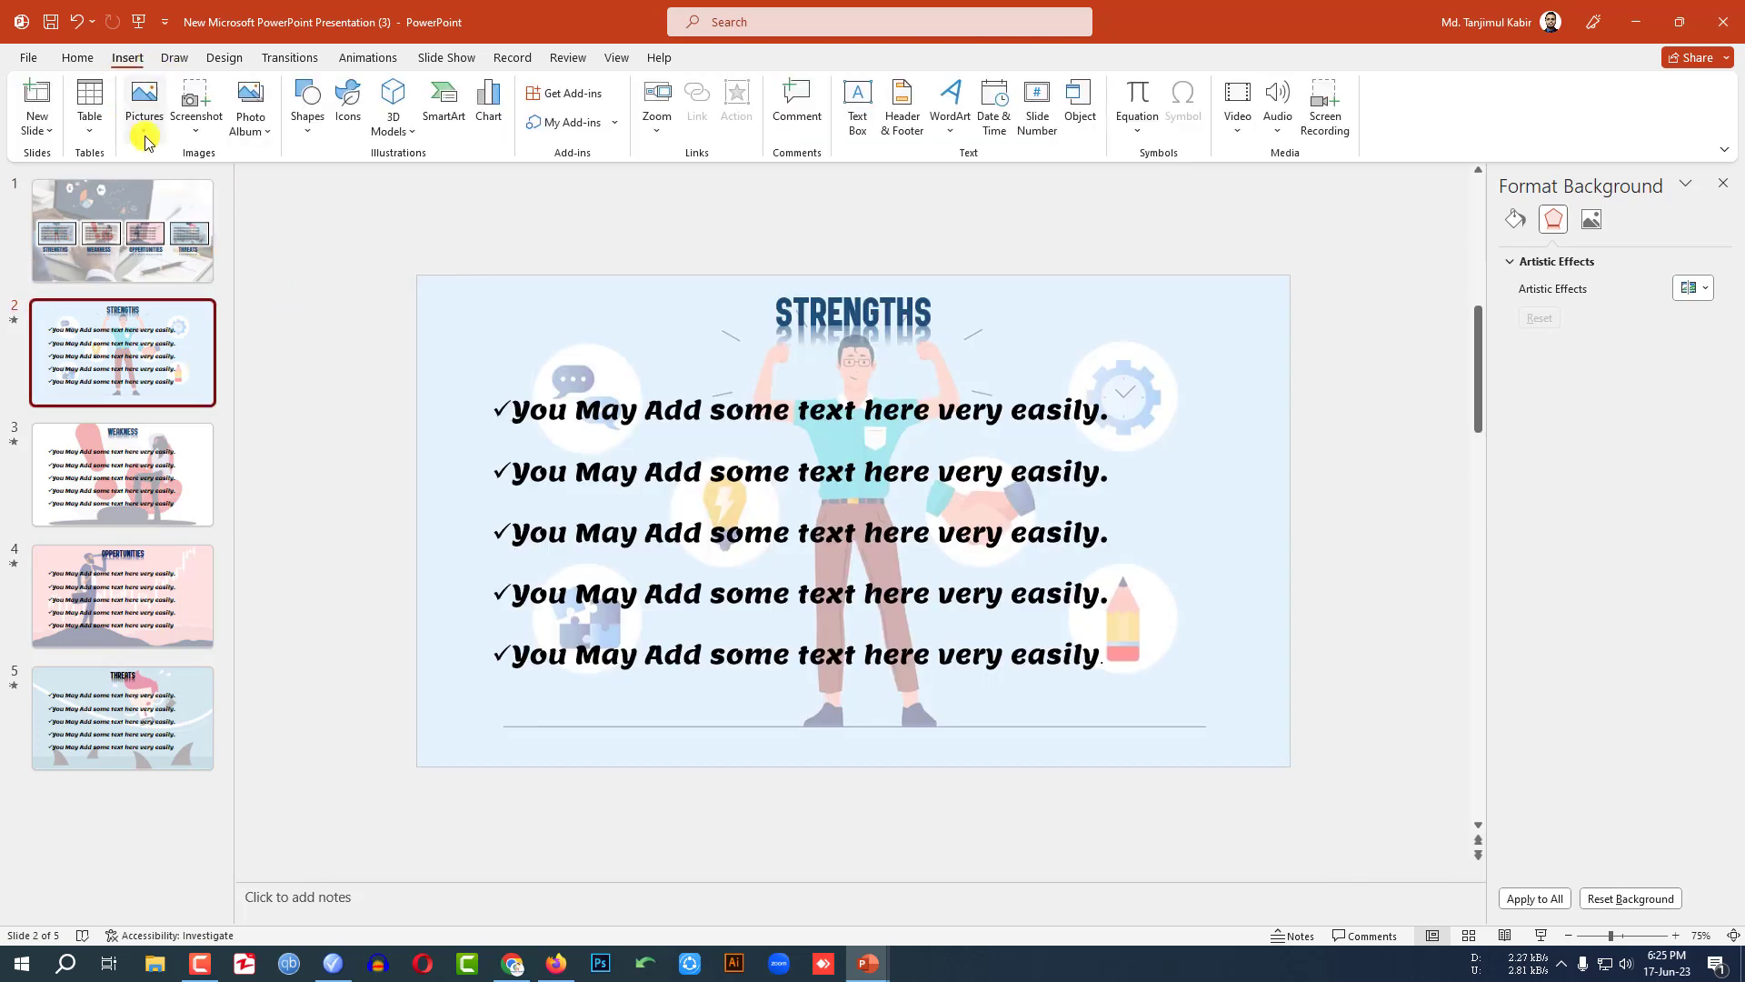
{"action": "left_click", "coordinate": [307, 105]}
{"action": "left_click", "coordinate": [301, 193]}
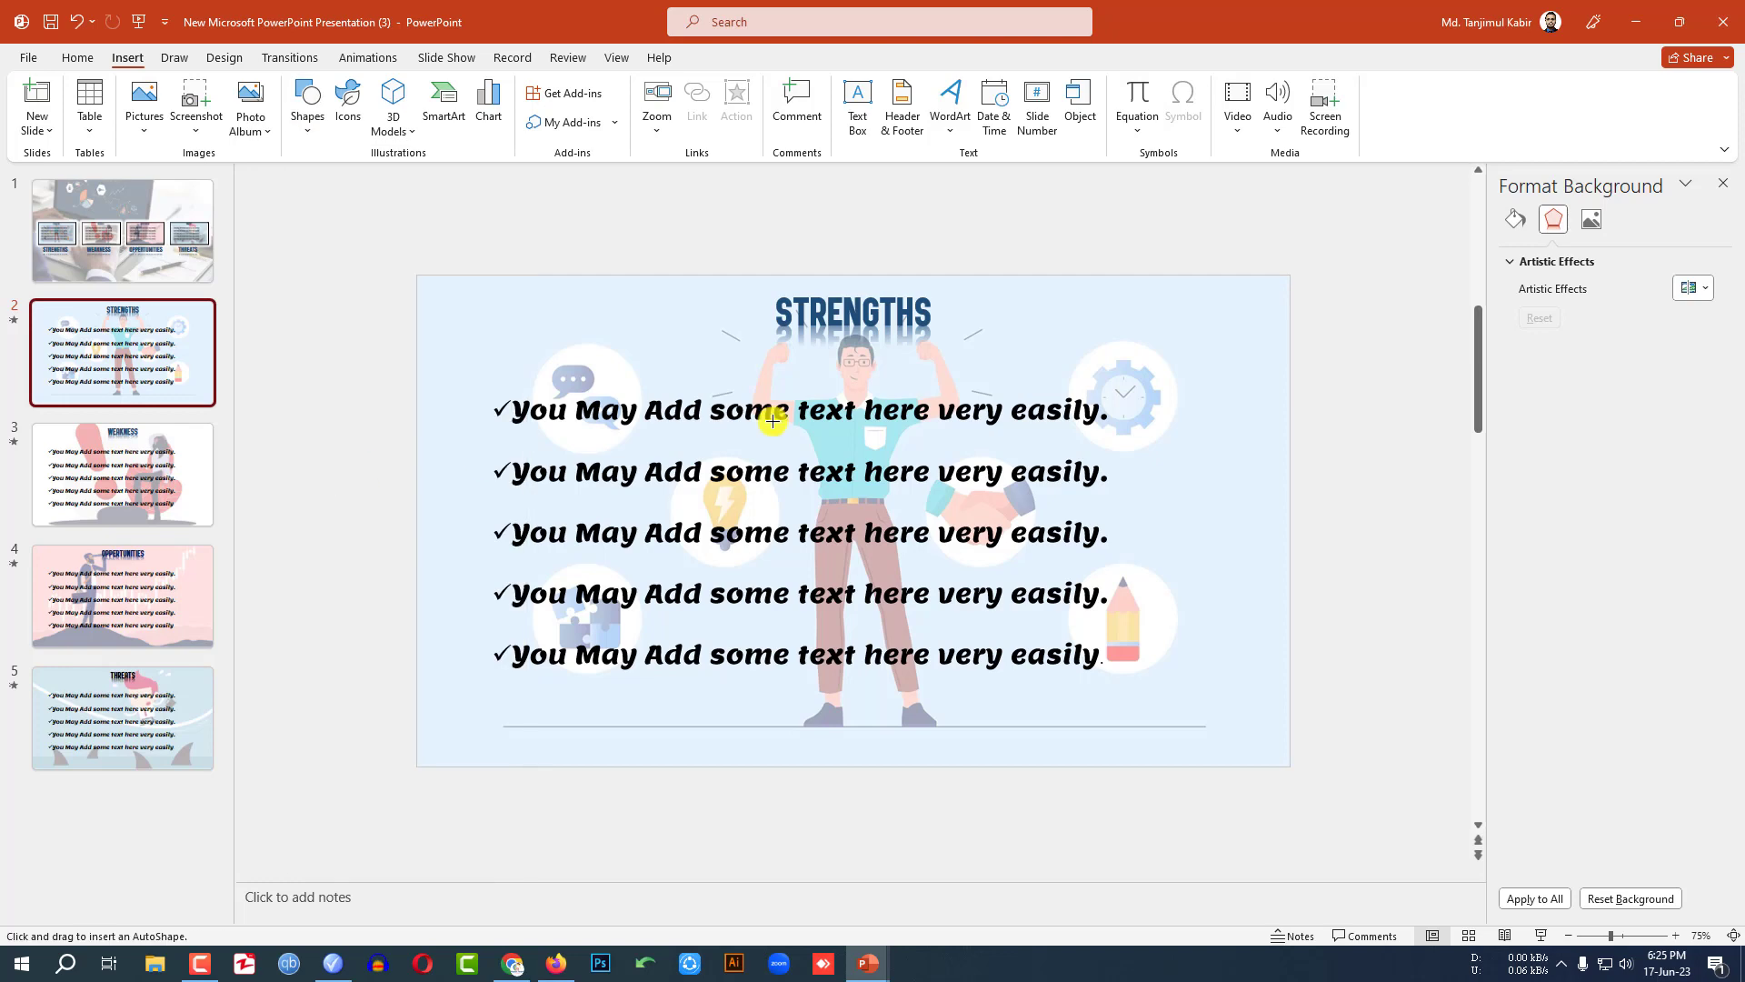
{"action": "left_click_drag", "start_coordinate": [1154, 302], "coordinate": [1245, 404]}
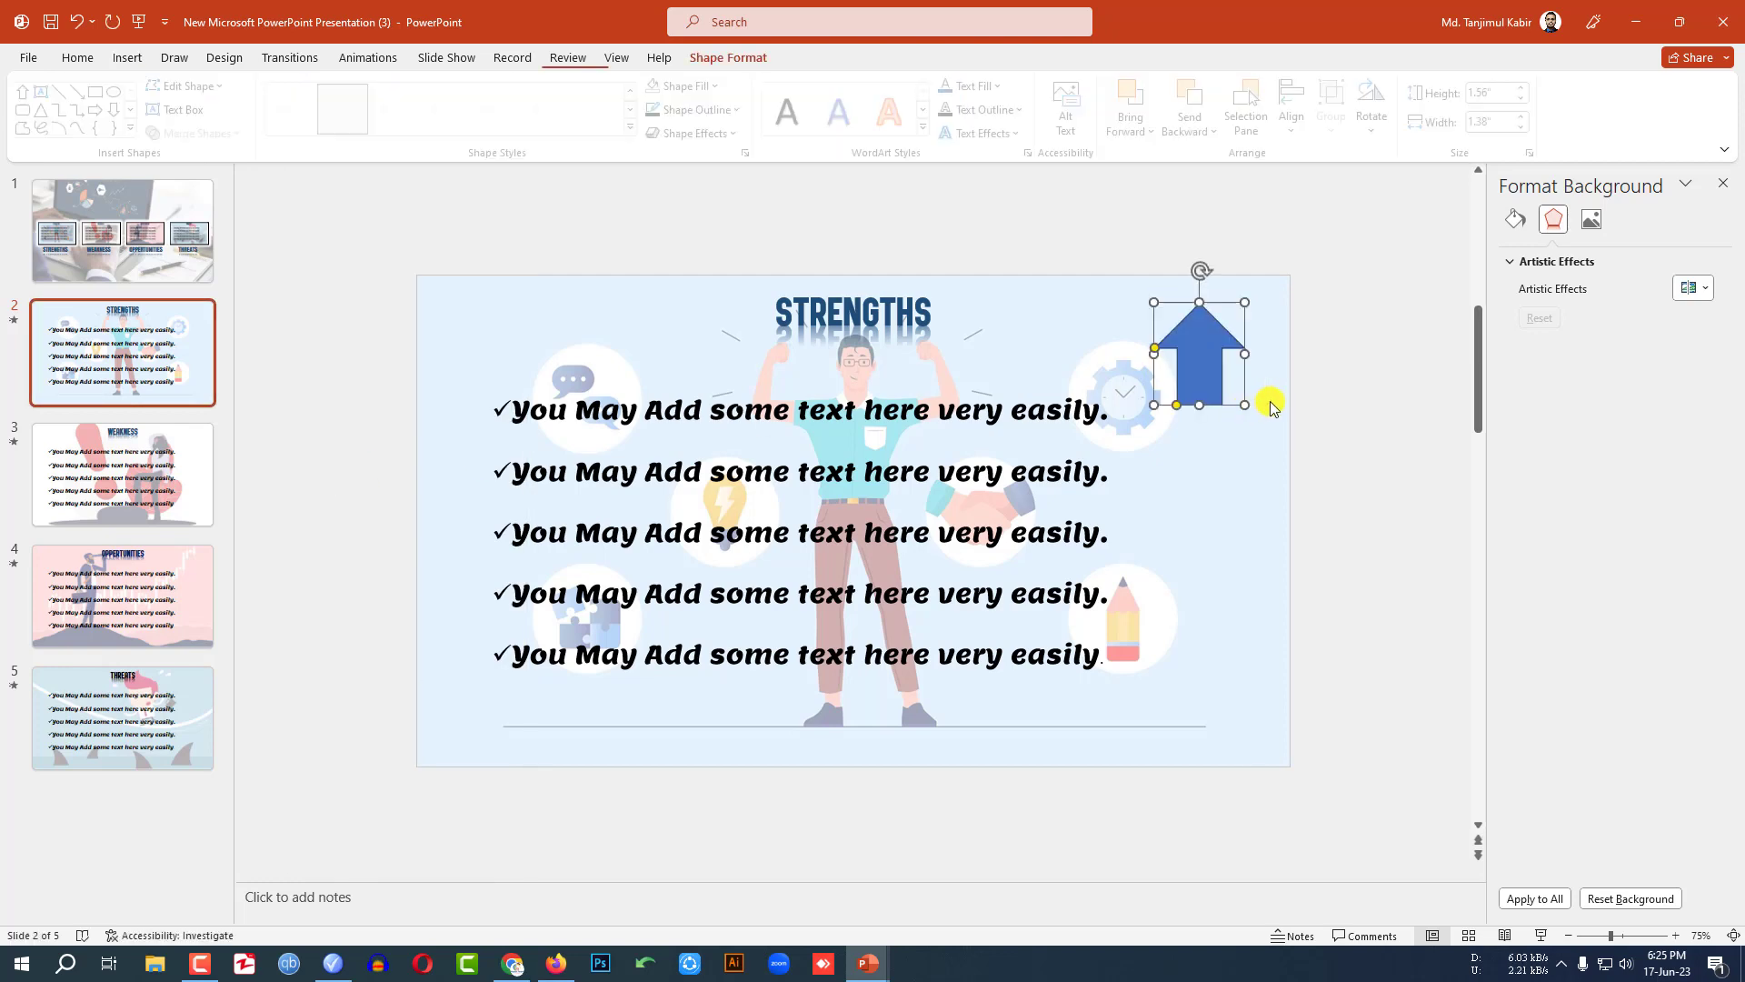
{"action": "left_click_drag", "start_coordinate": [1201, 274], "coordinate": [1135, 315]}
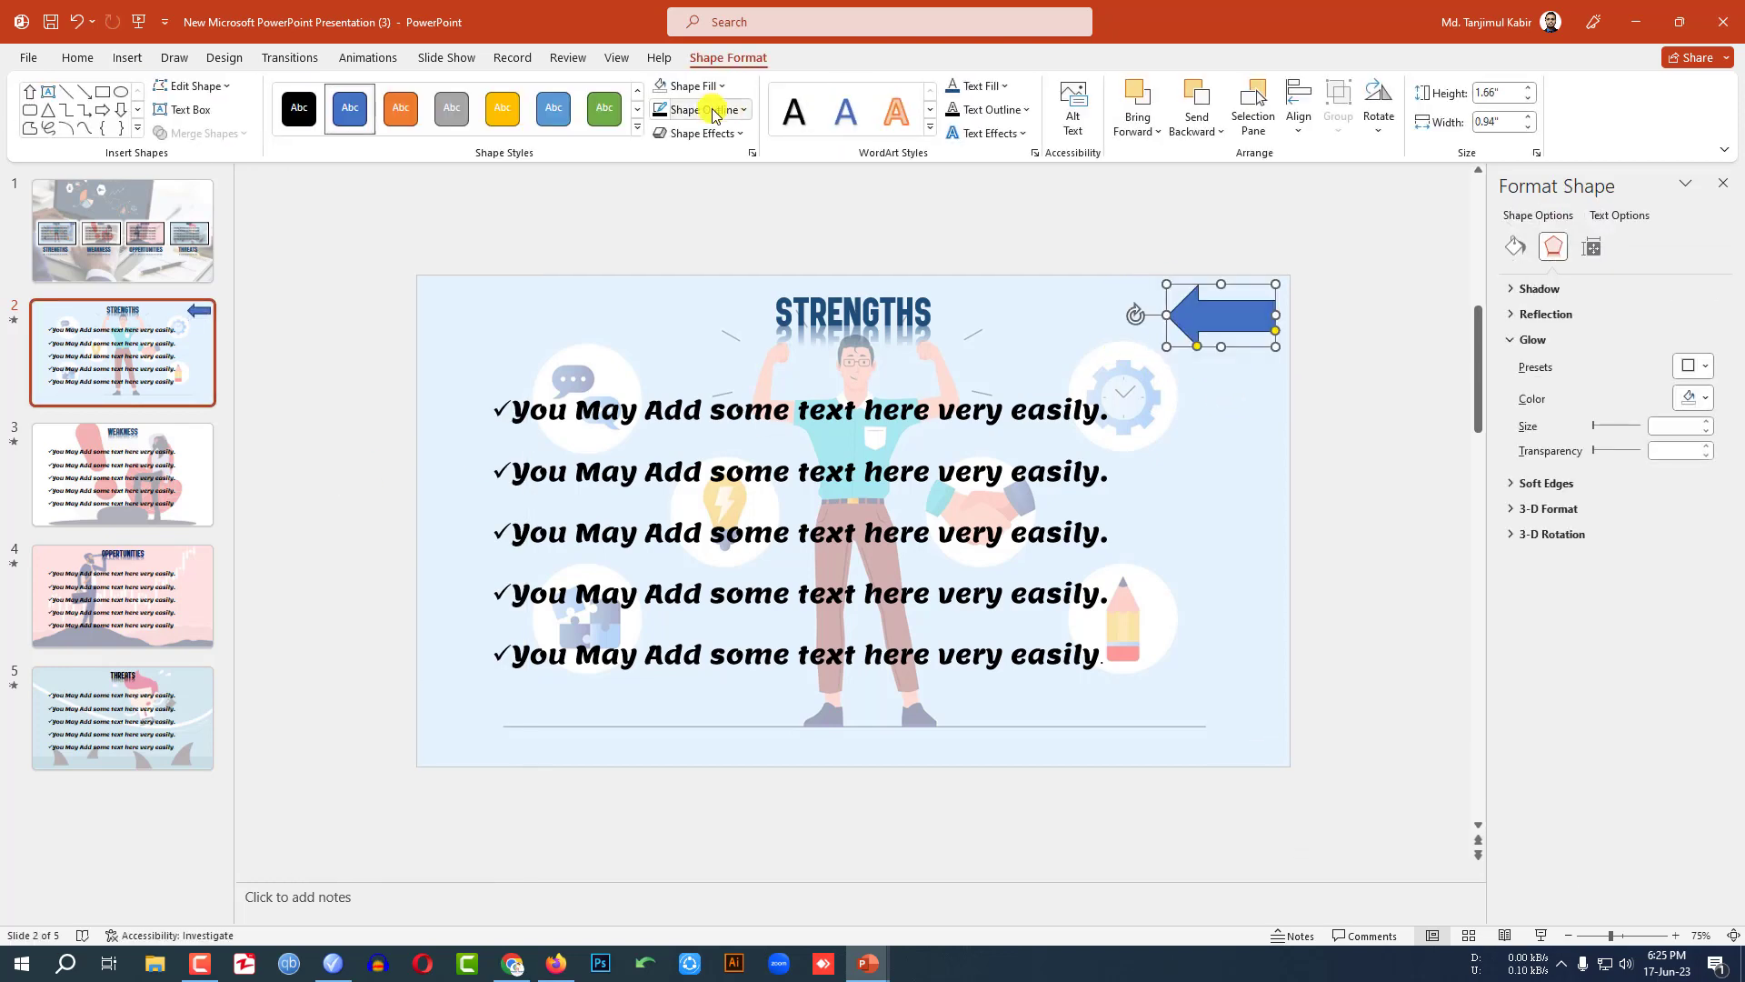
{"action": "left_click", "coordinate": [755, 111]}
{"action": "left_click", "coordinate": [721, 302]}
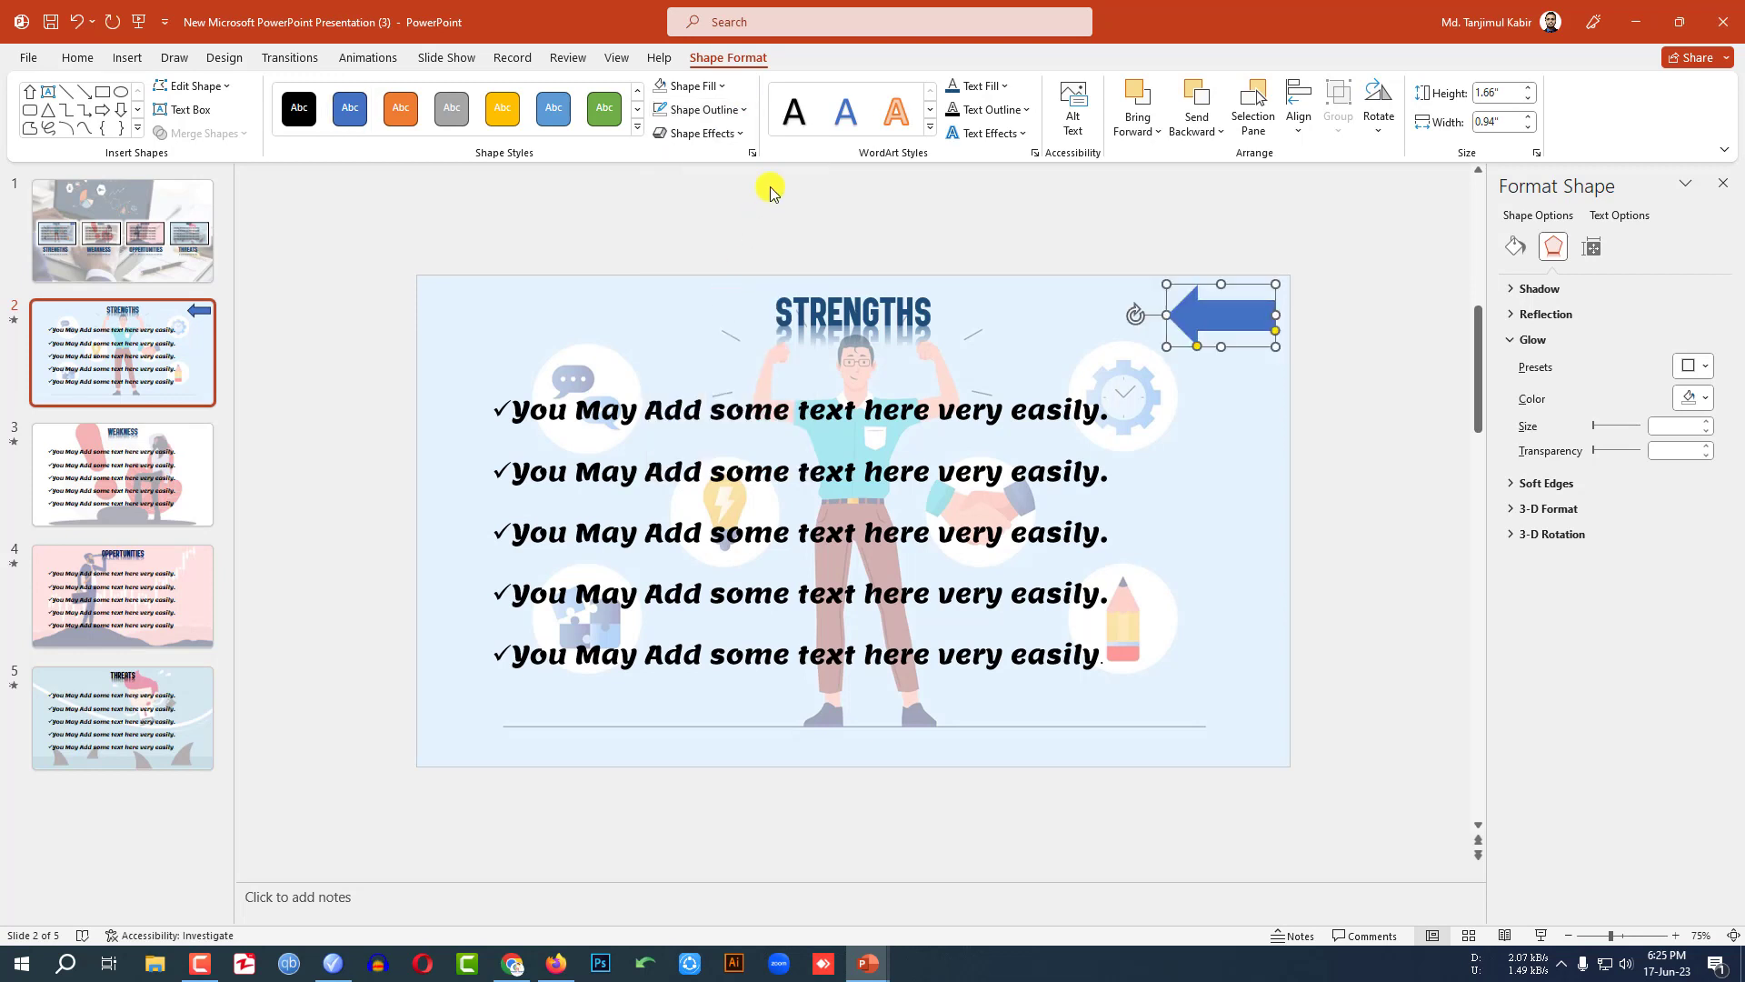
{"action": "left_click", "coordinate": [718, 87]}
{"action": "left_click", "coordinate": [730, 170]}
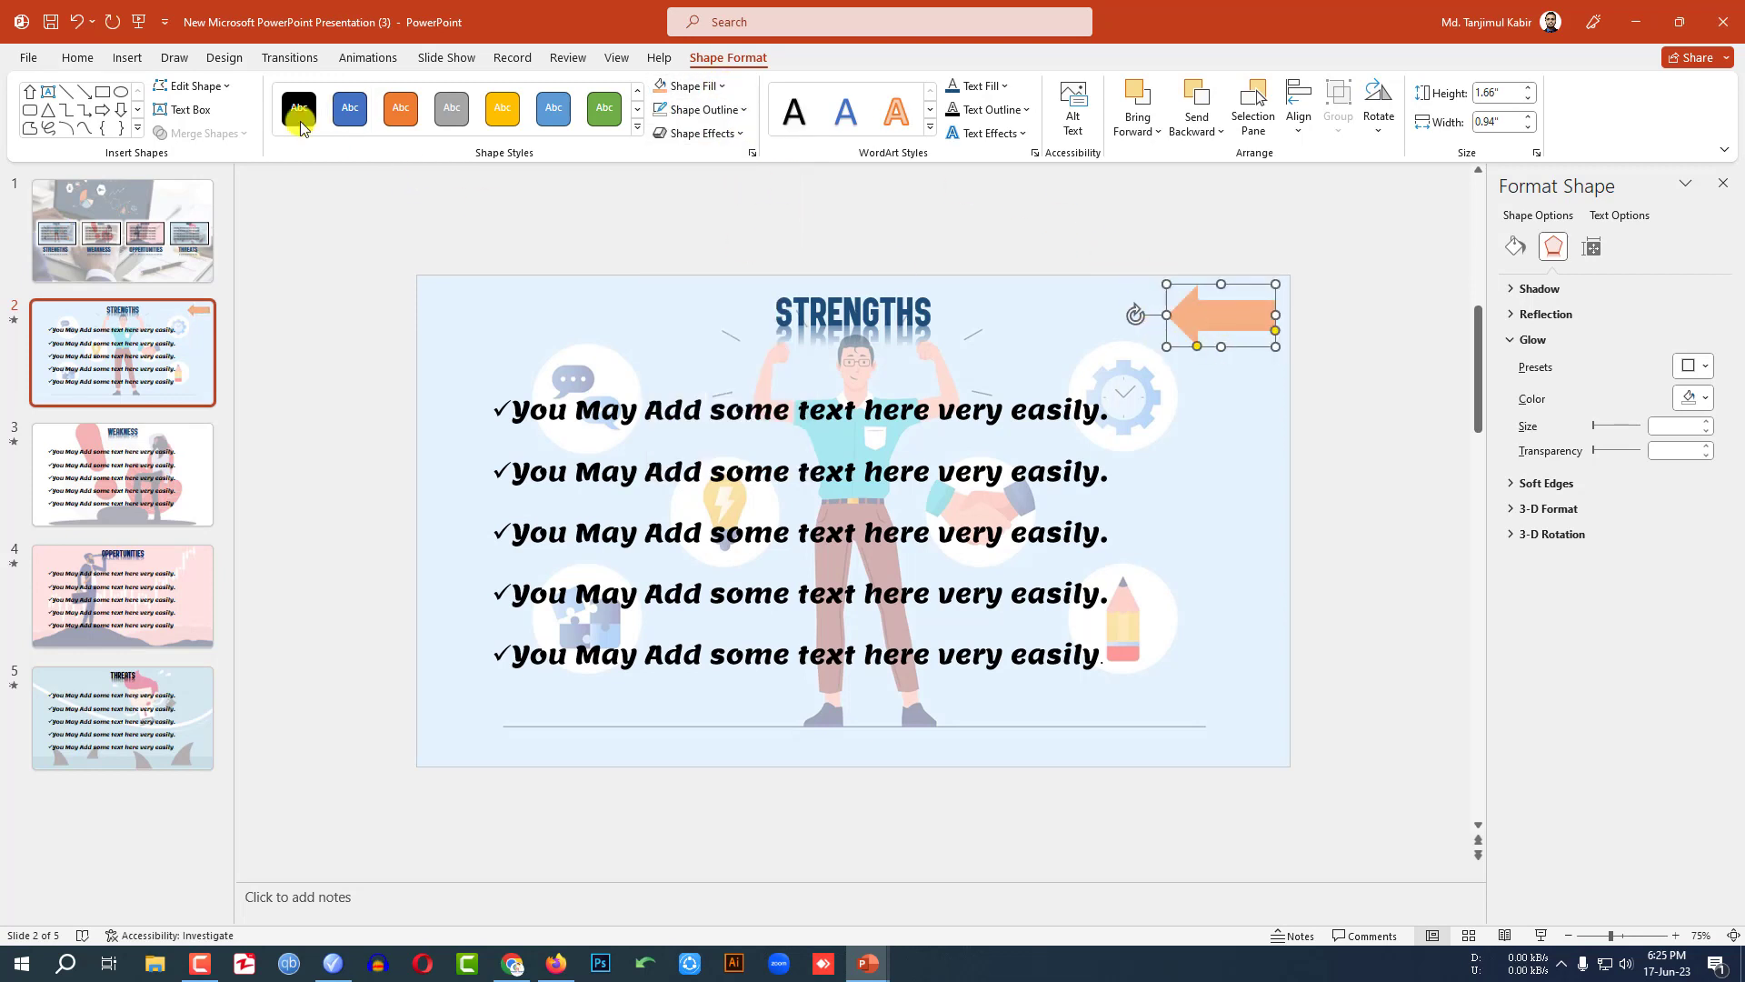
Hyperlink the arrow to Slide 1 of this presentation.
{"action": "left_click", "coordinate": [132, 59]}
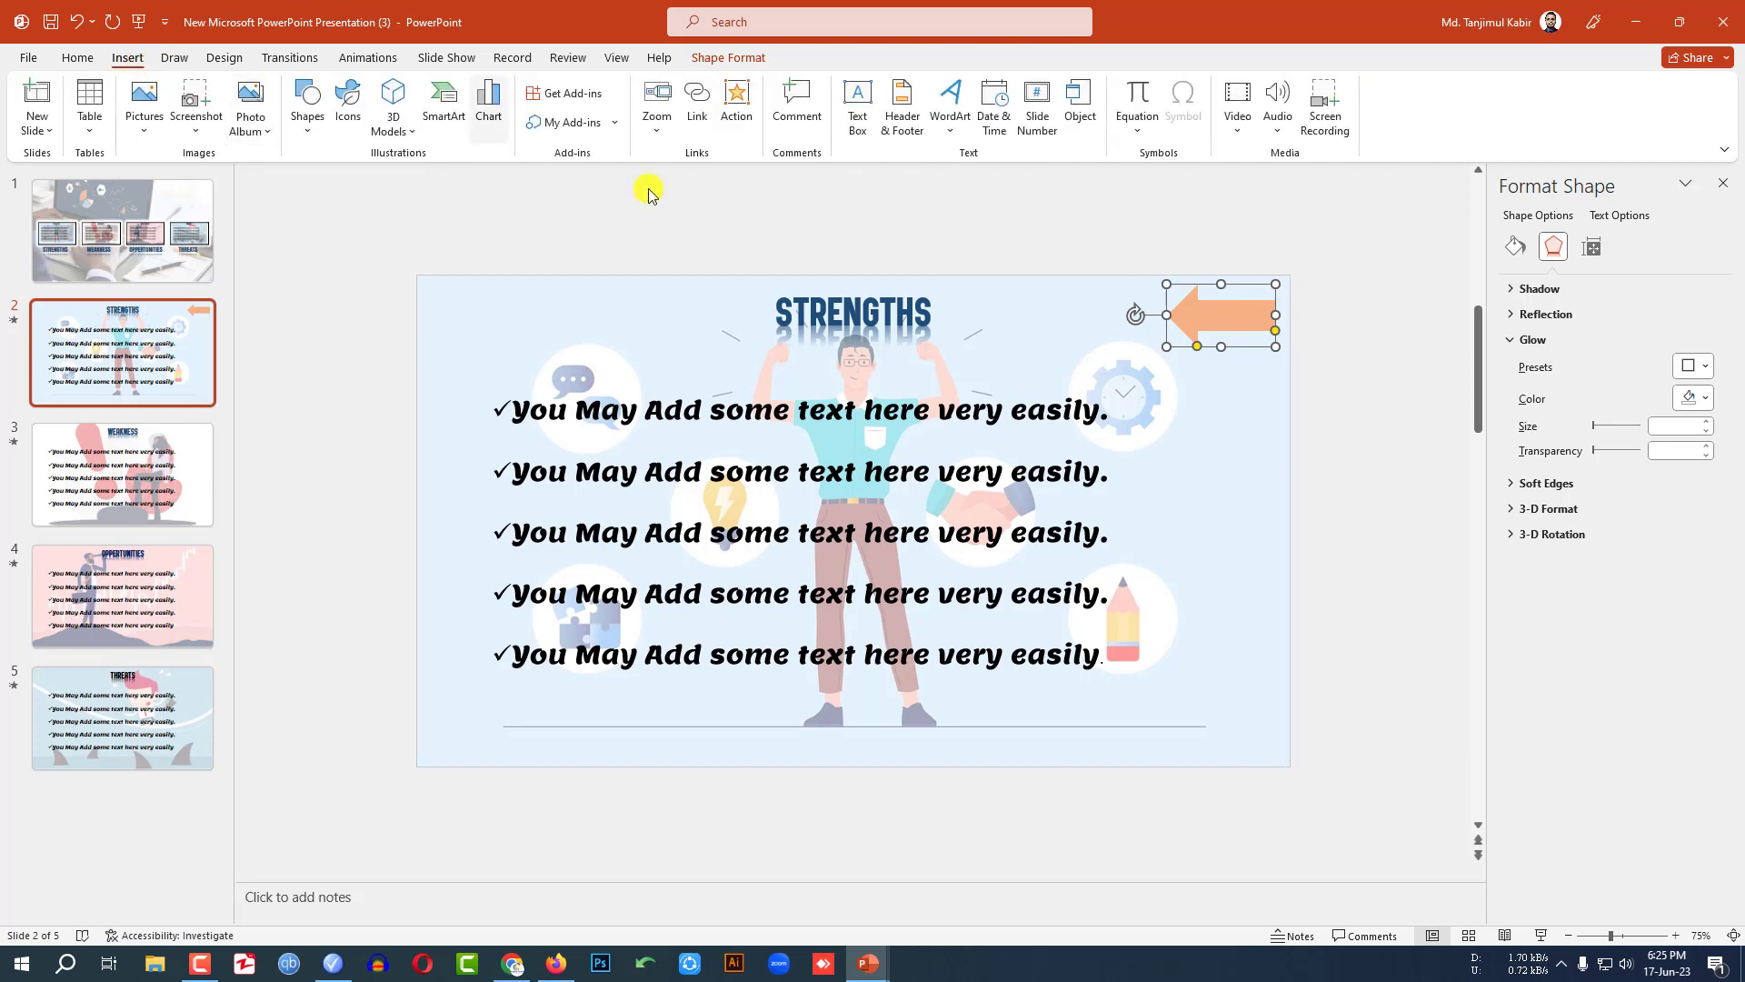
{"action": "left_click", "coordinate": [697, 111]}
{"action": "left_click", "coordinate": [624, 451]}
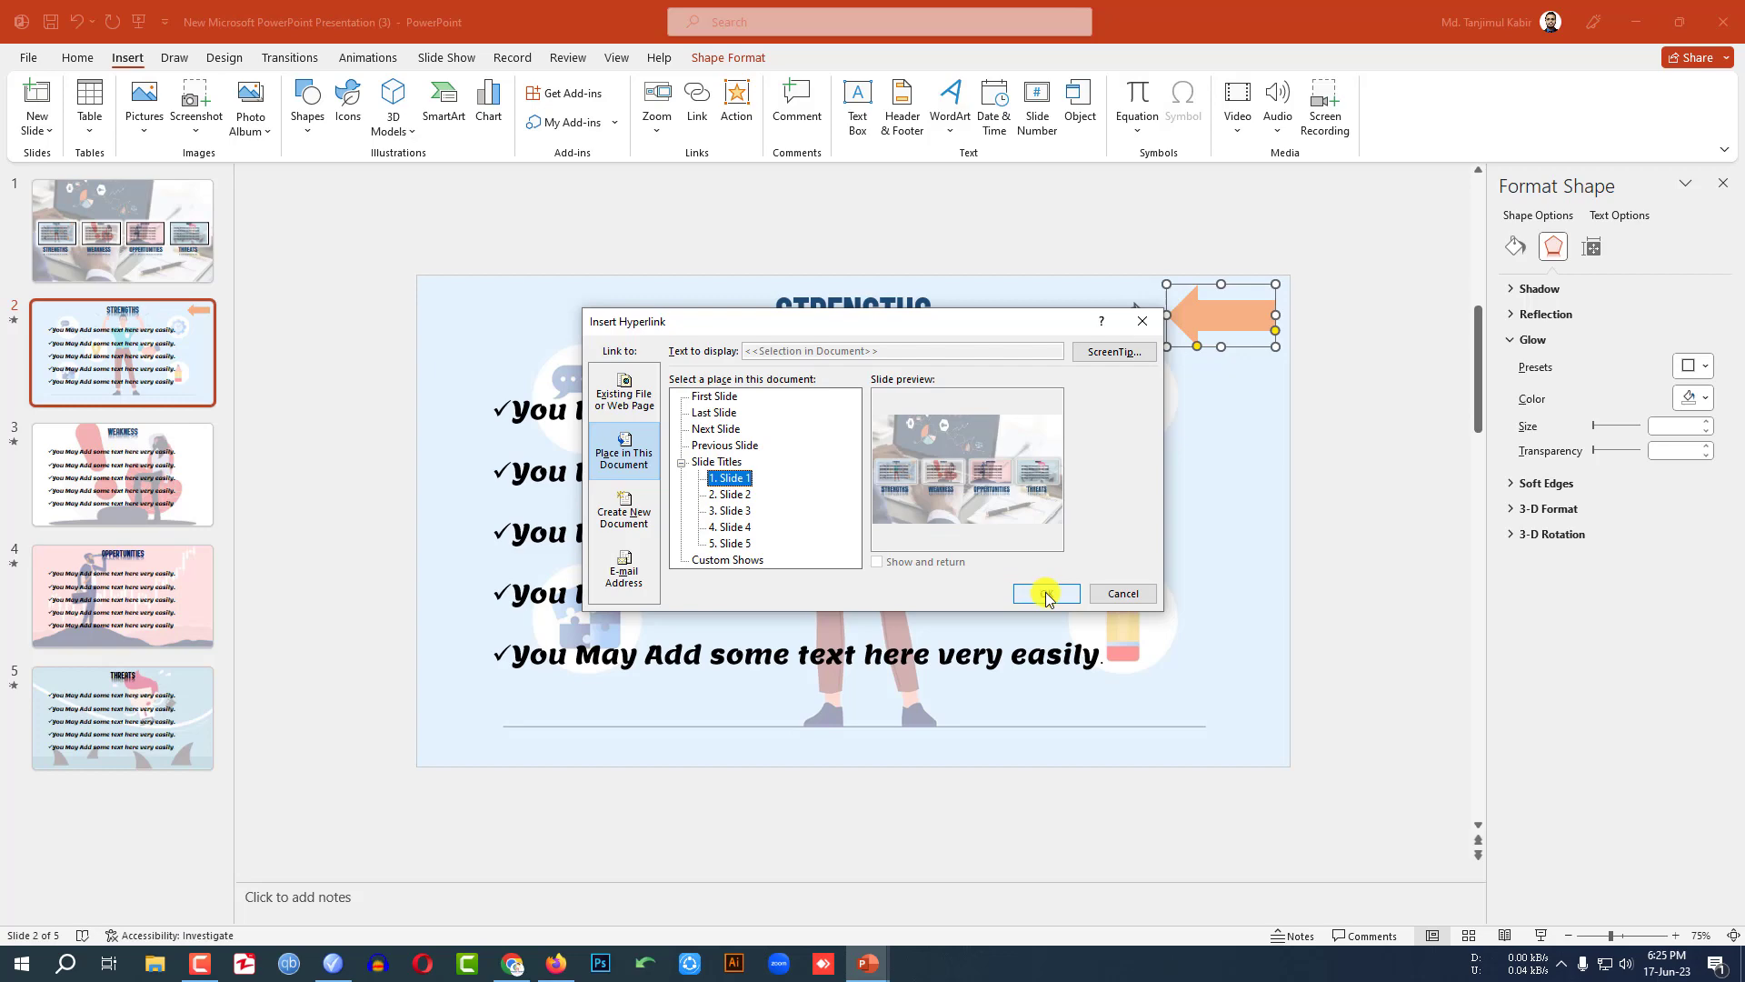
{"action": "left_click", "coordinate": [1054, 591]}
Apply a Hard Edge bevel effect to the orange arrow.
{"action": "left_click", "coordinate": [1233, 322]}
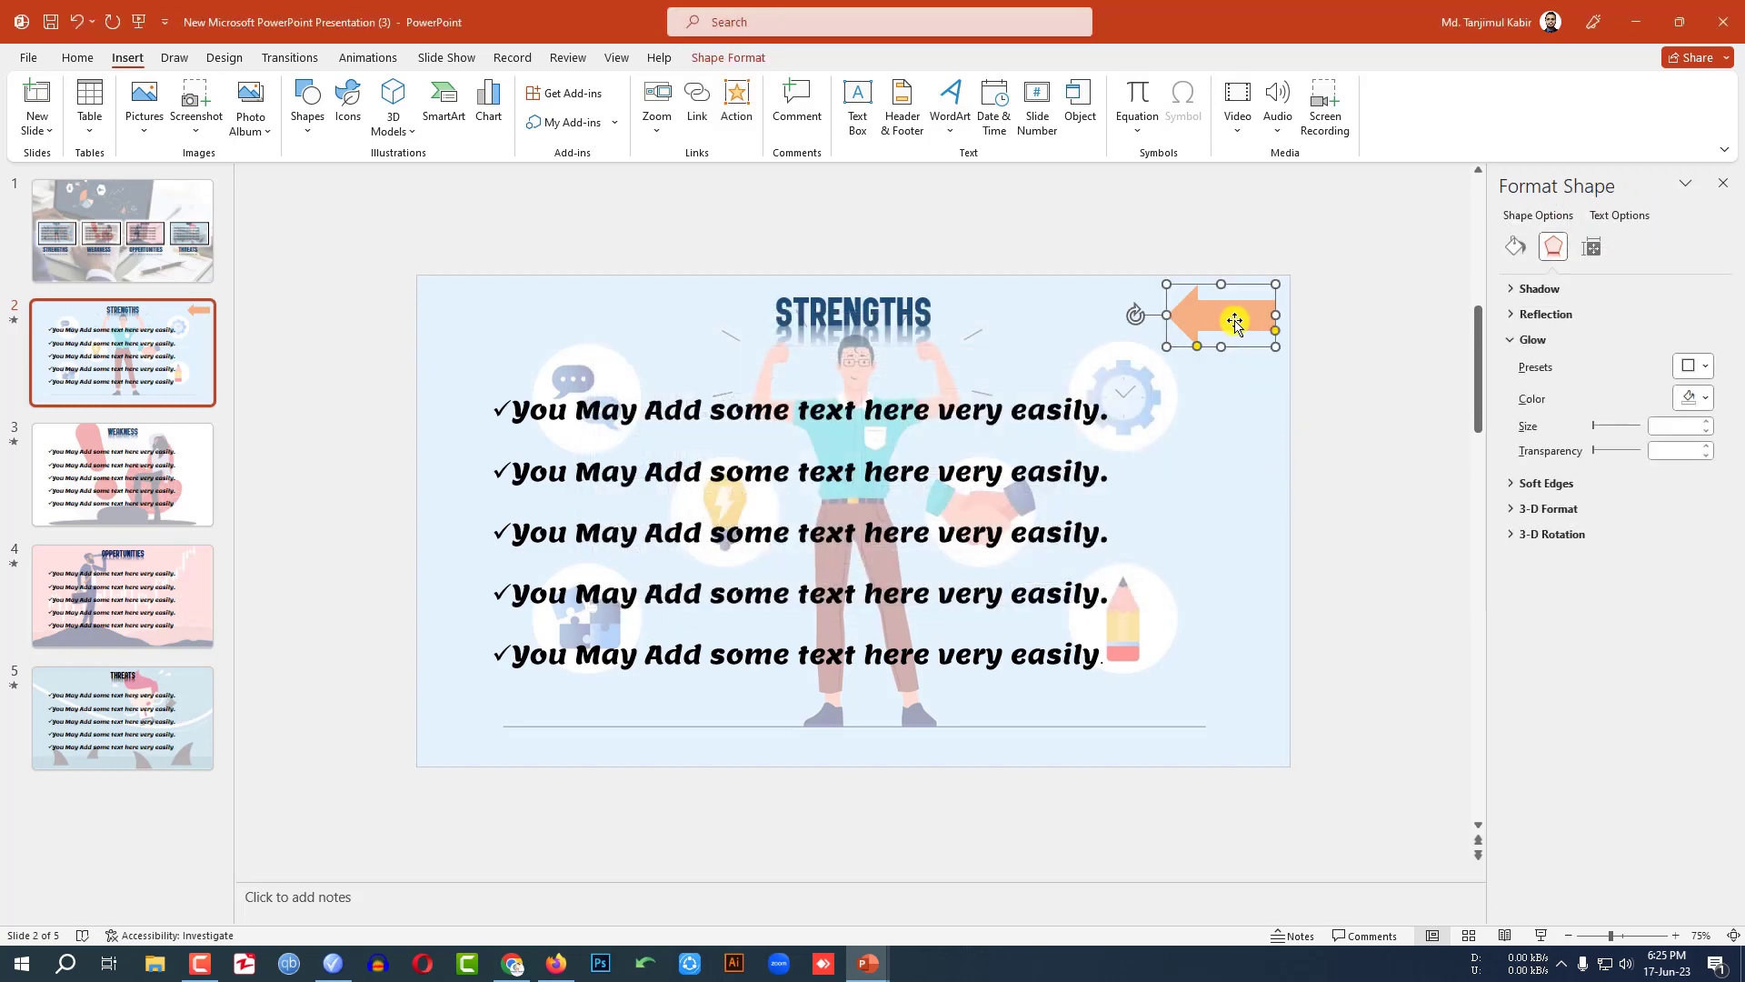
{"action": "left_click", "coordinate": [727, 58]}
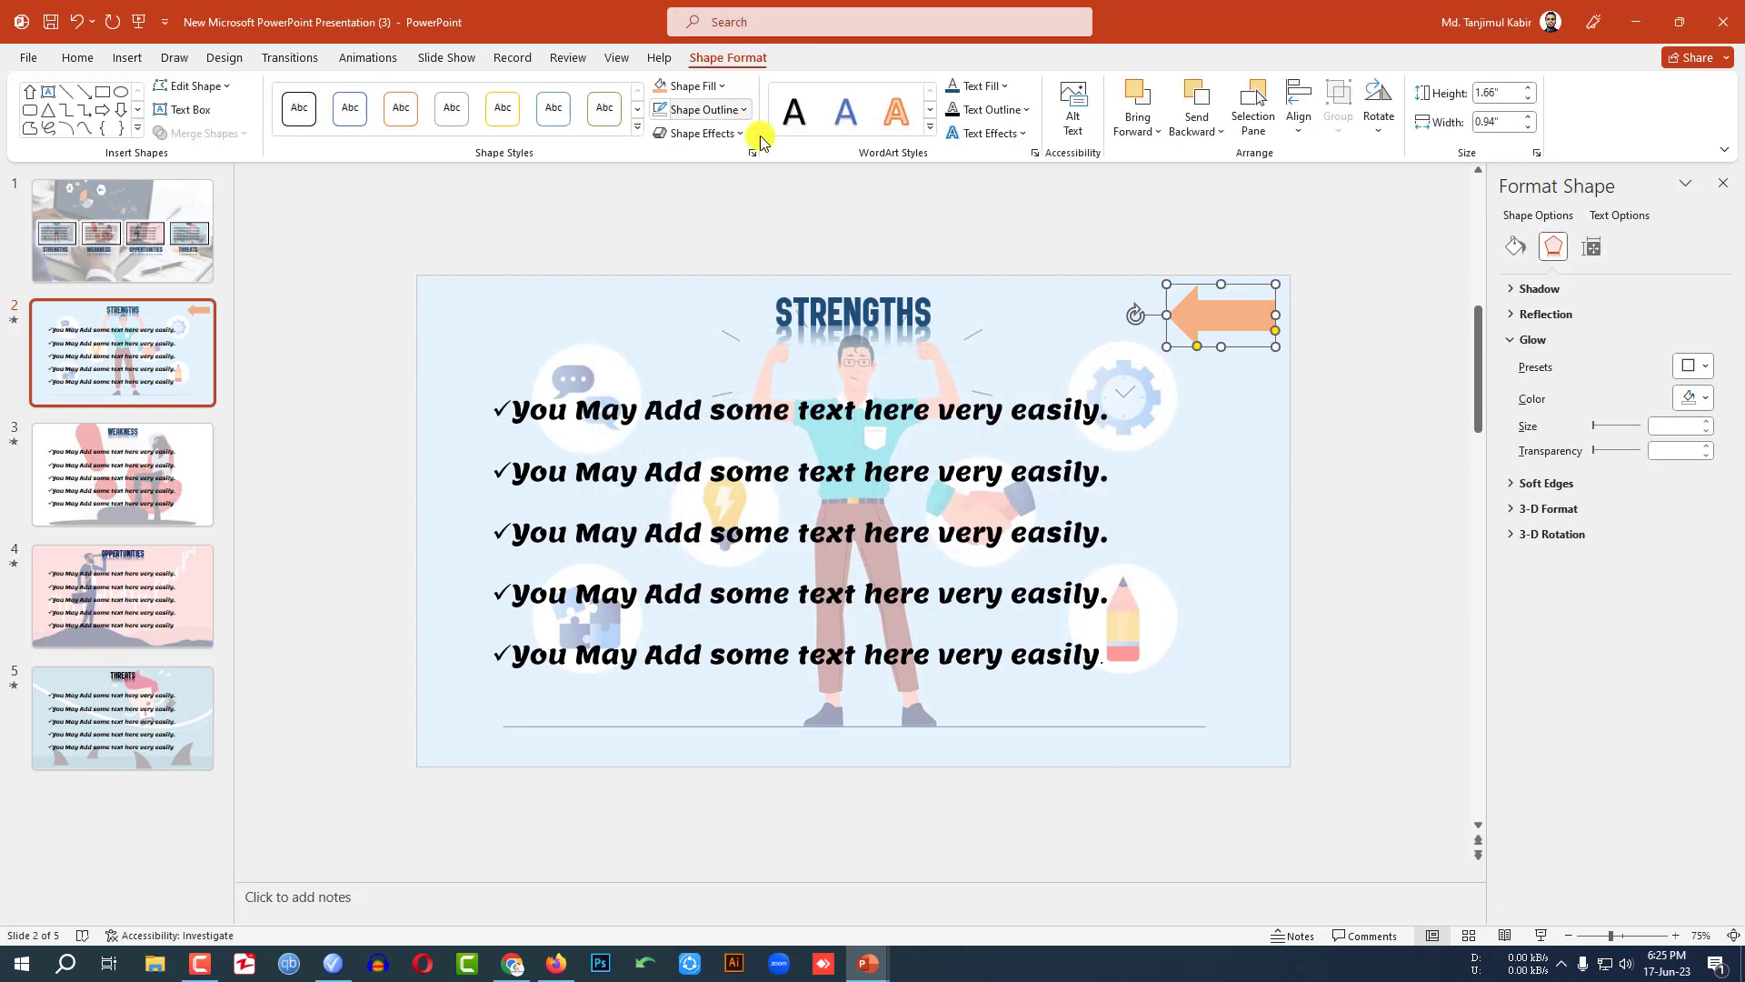
{"action": "left_click", "coordinate": [738, 134]}
{"action": "mouse_move", "coordinate": [737, 390]}
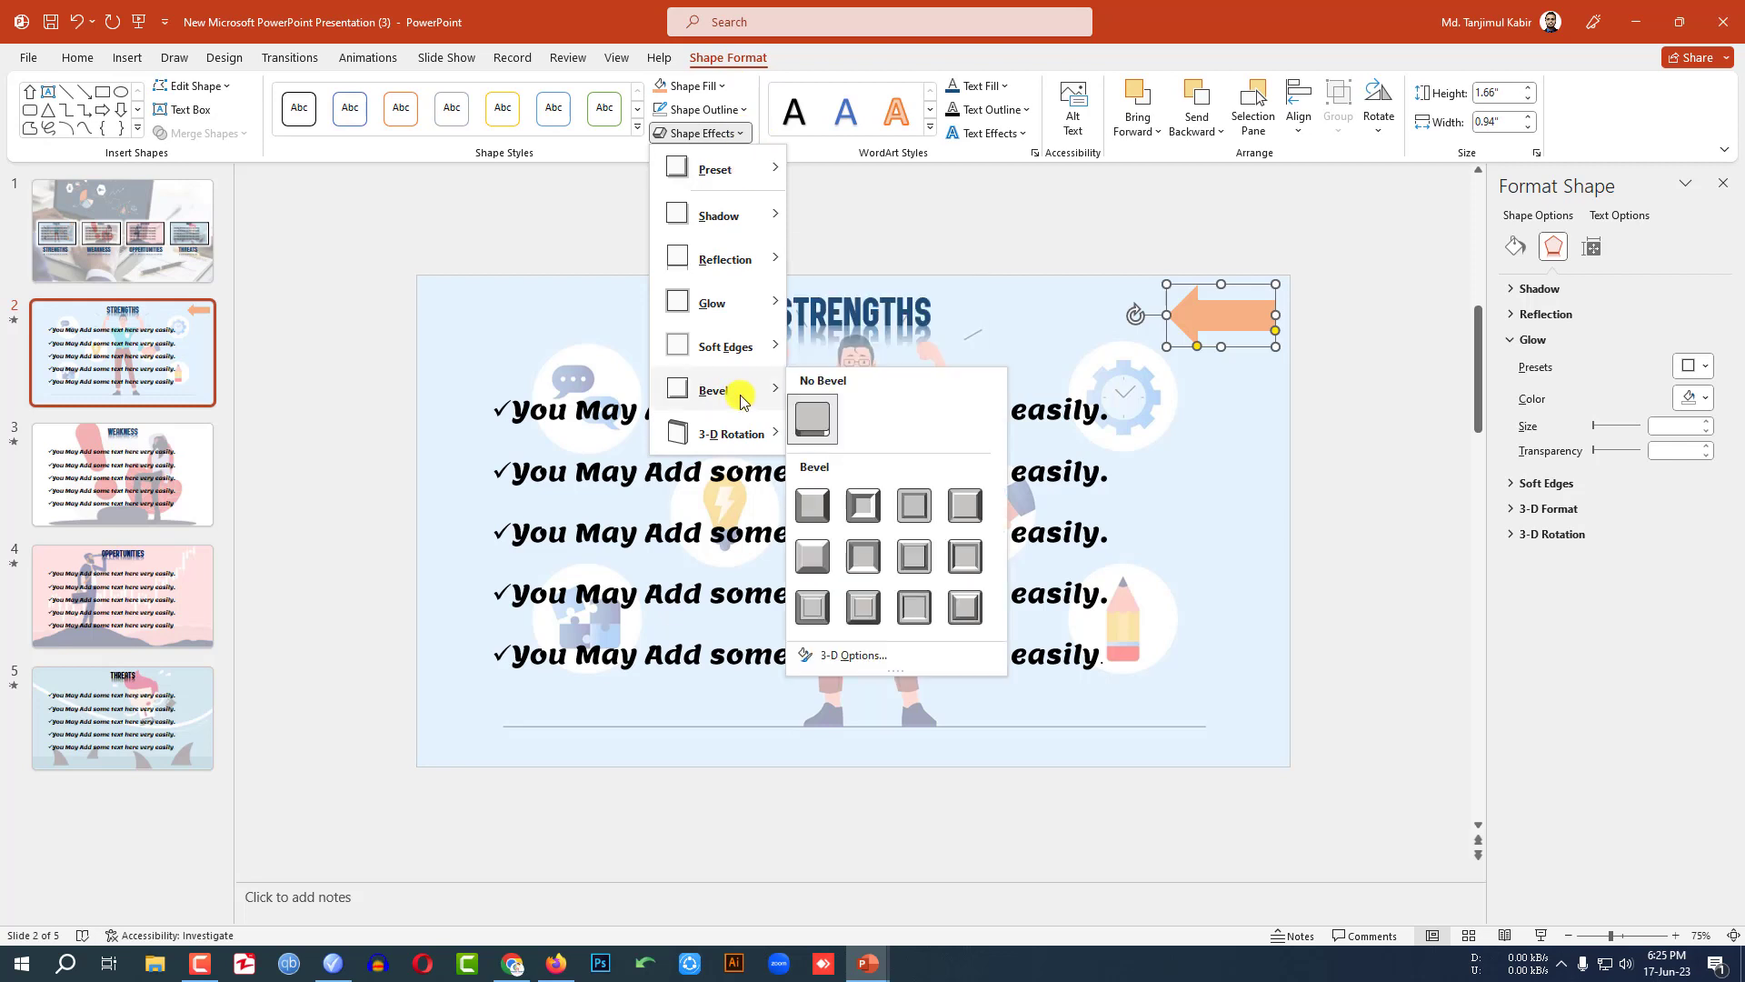
{"action": "left_click", "coordinate": [914, 607]}
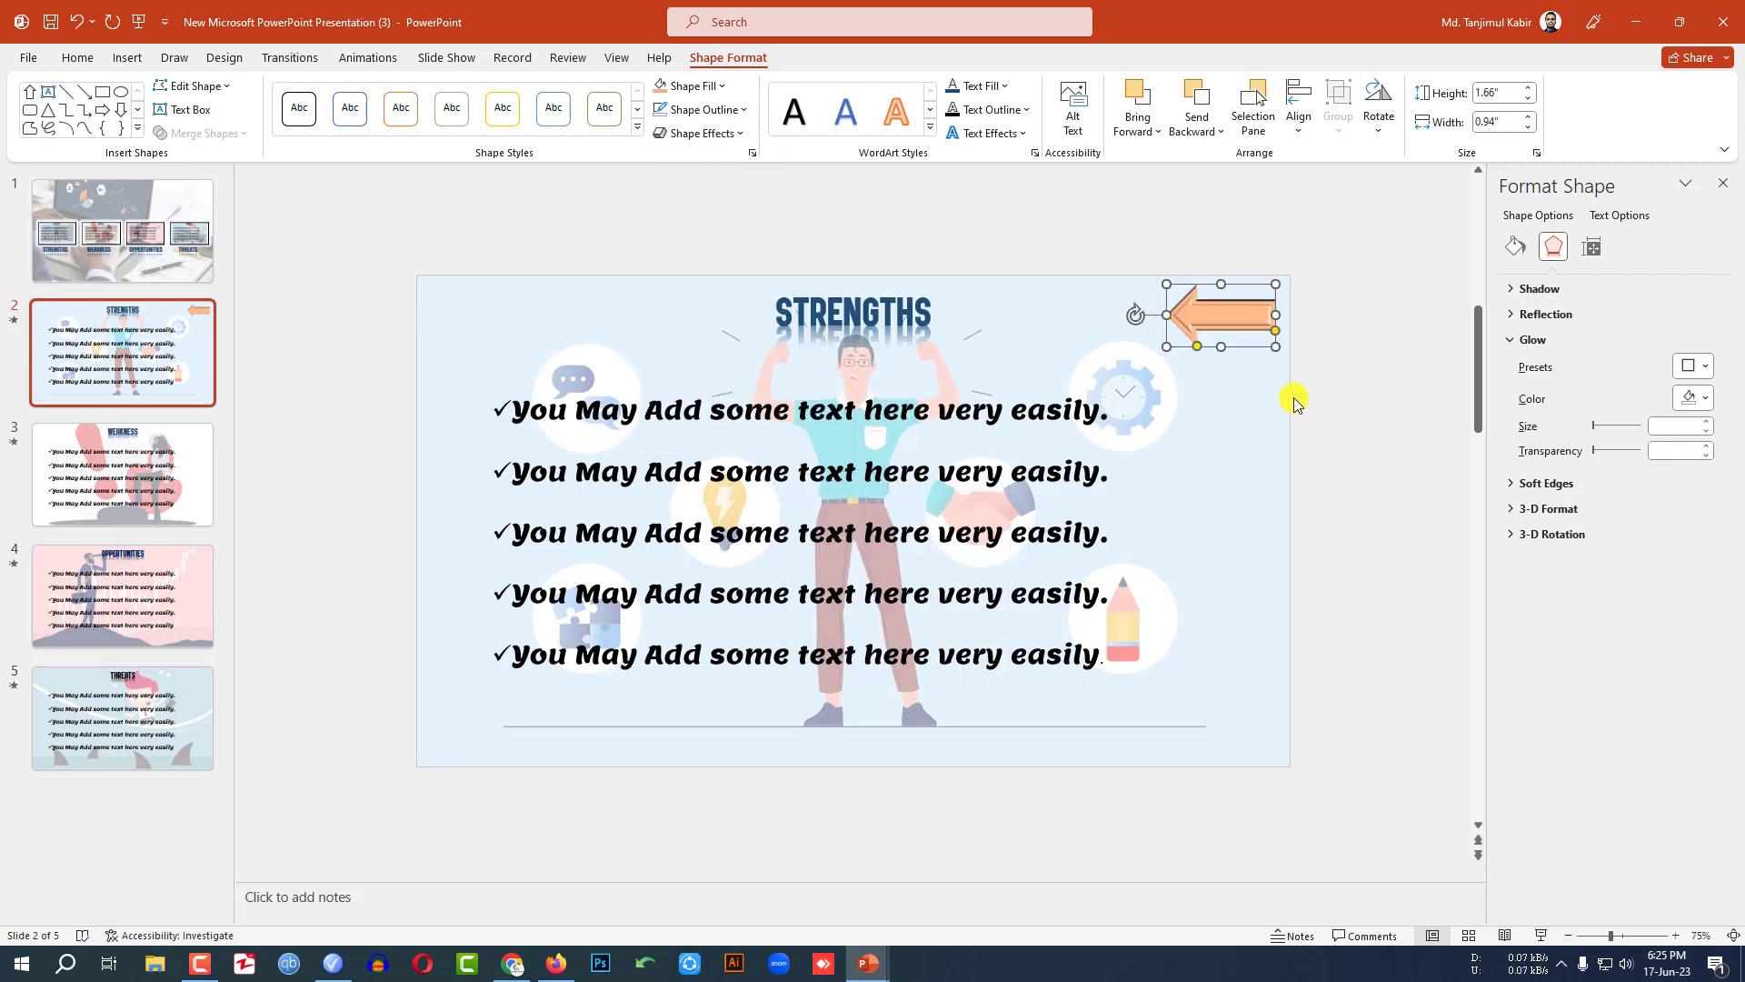
Paste the linked arrow onto slides 3 and 4.
{"action": "left_click", "coordinate": [182, 462]}
{"action": "key", "text": "ctrl+v"}
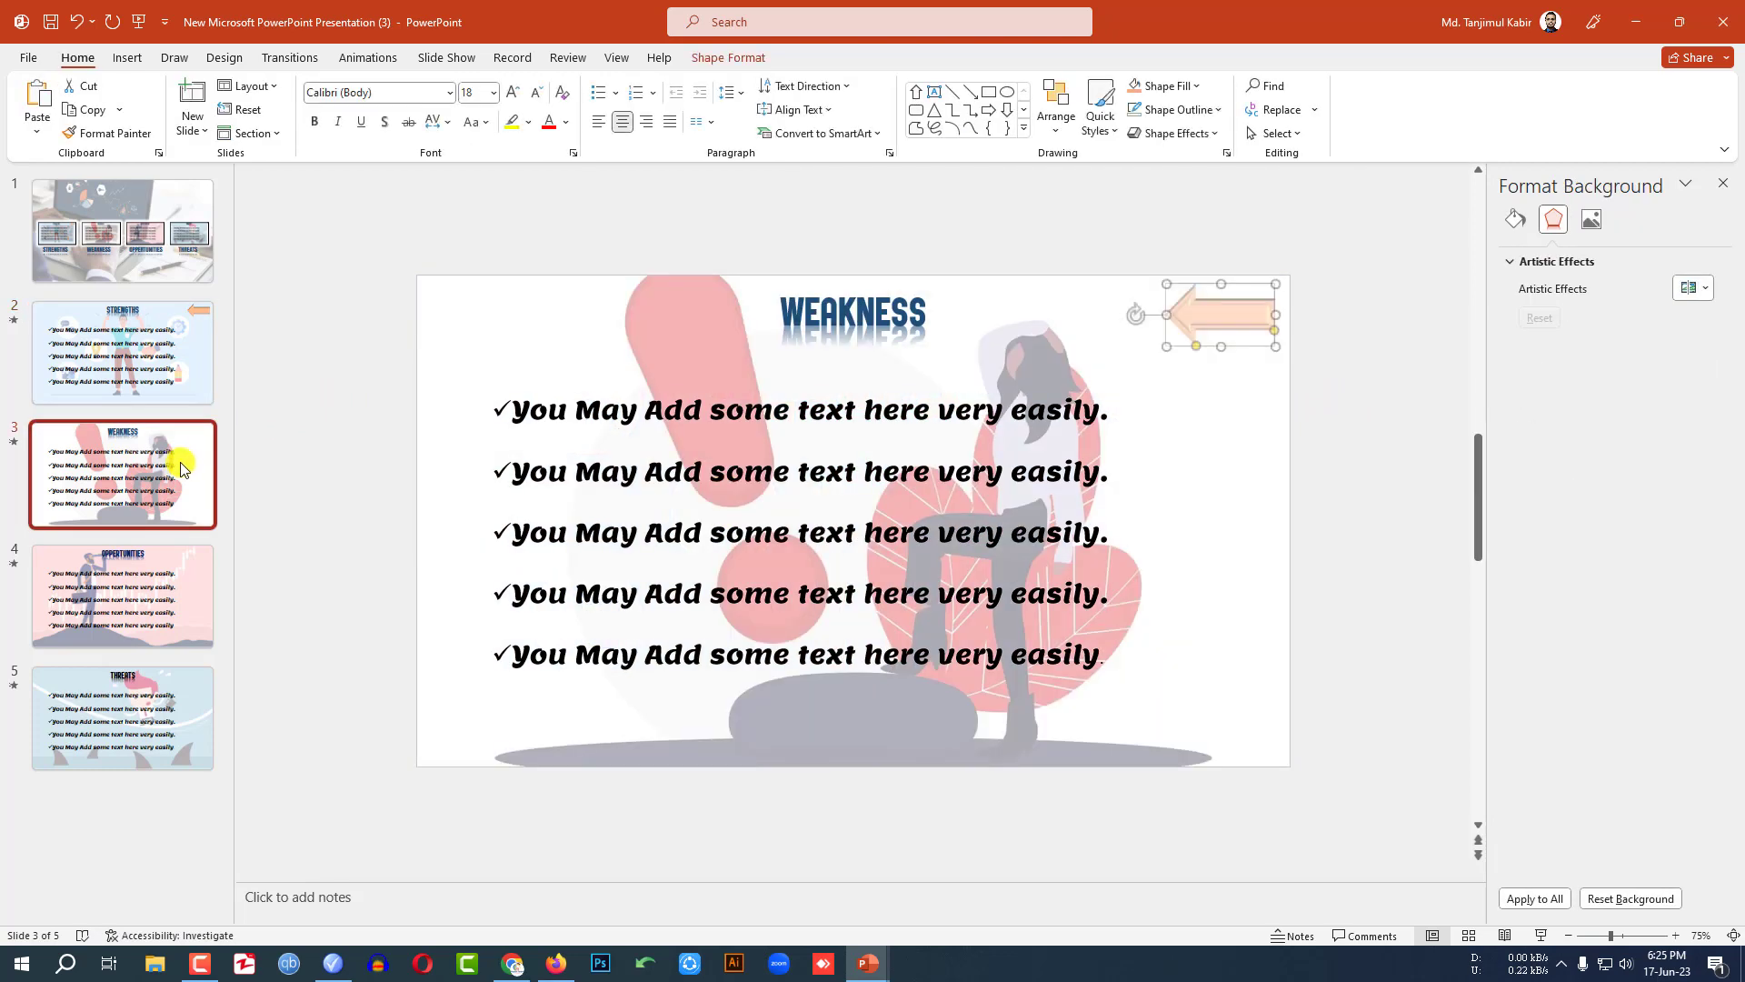
{"action": "left_click", "coordinate": [111, 564]}
{"action": "key", "text": "ctrl+v"}
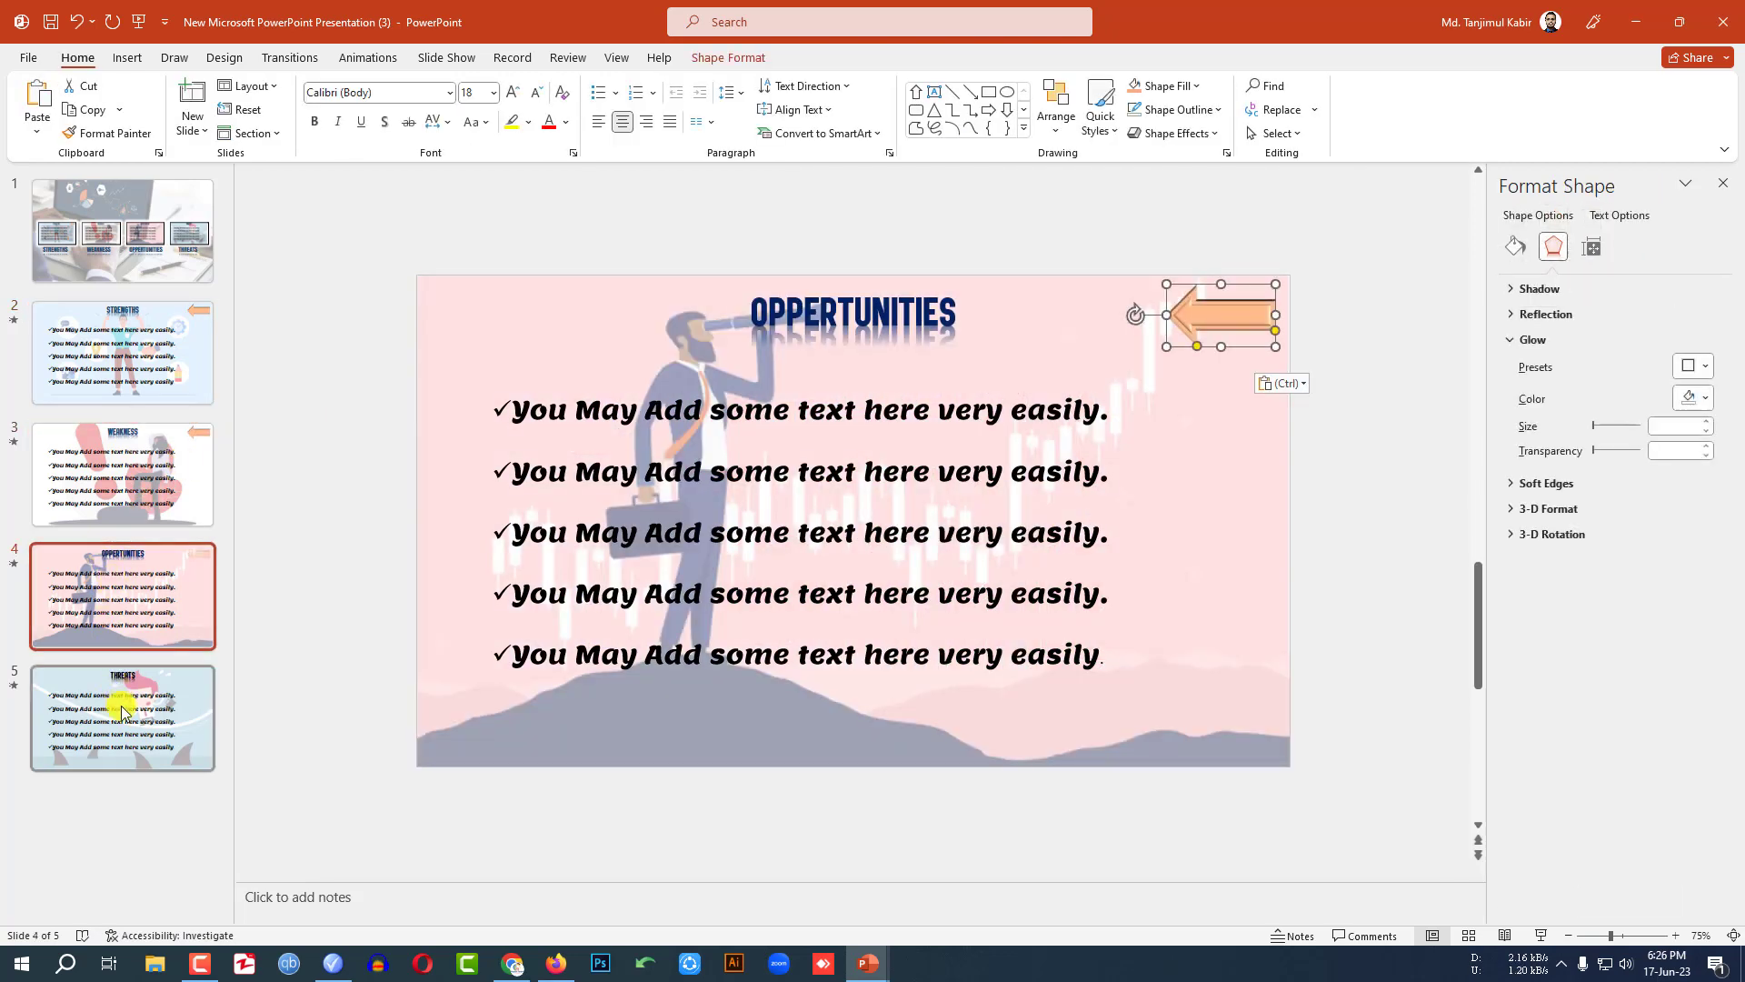